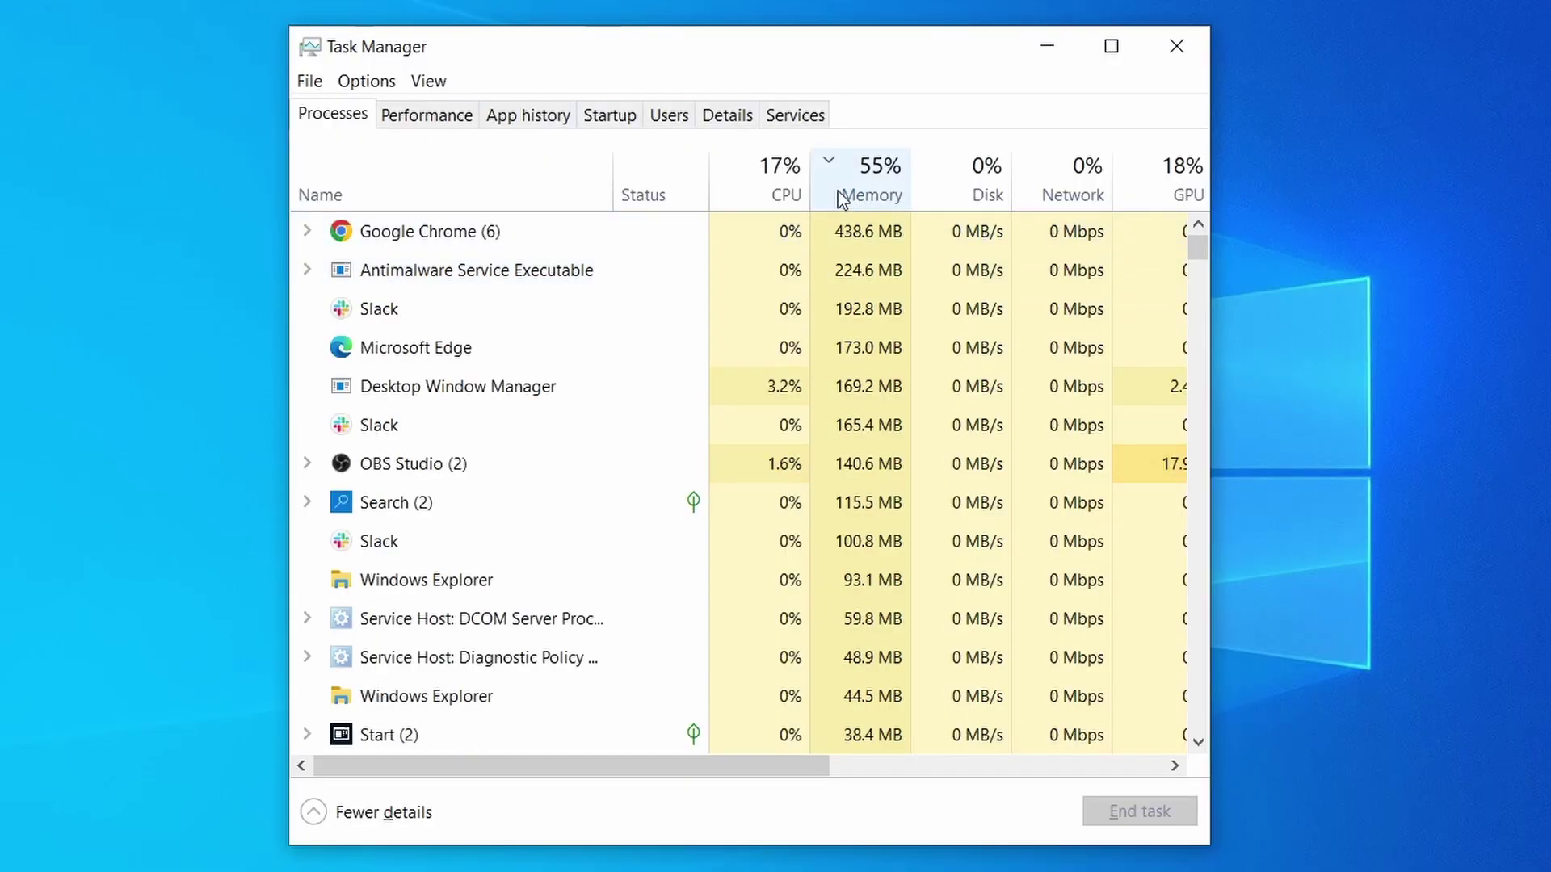
Step: Sort Task Manager processes by CPU and memory, then bring up Edge's Clear browsing data options
left_click(744, 190)
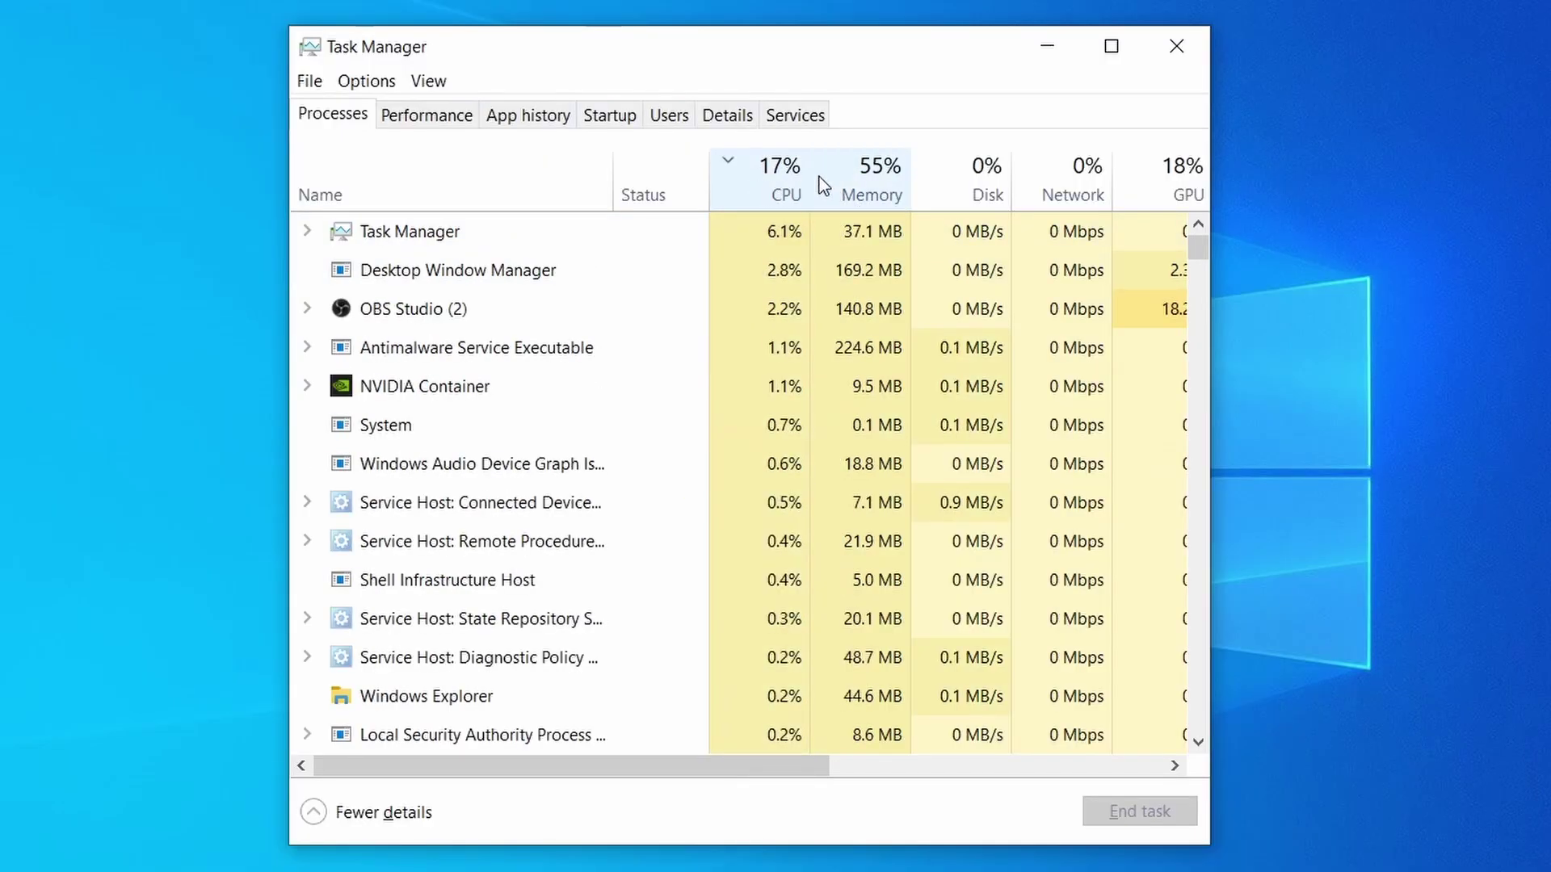
left_click(880, 174)
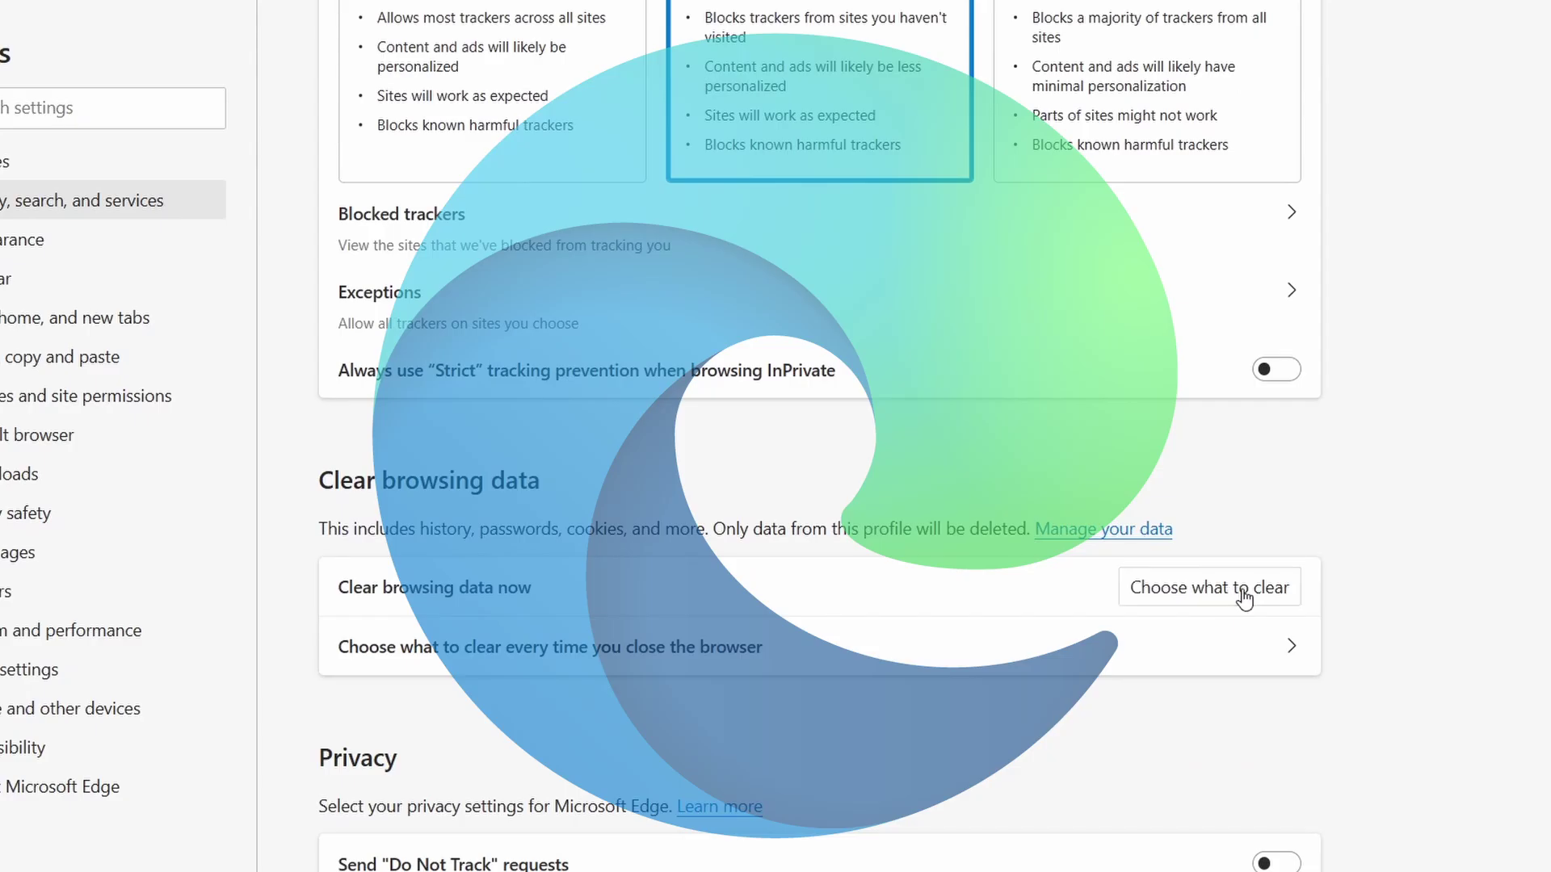
left_click(1242, 589)
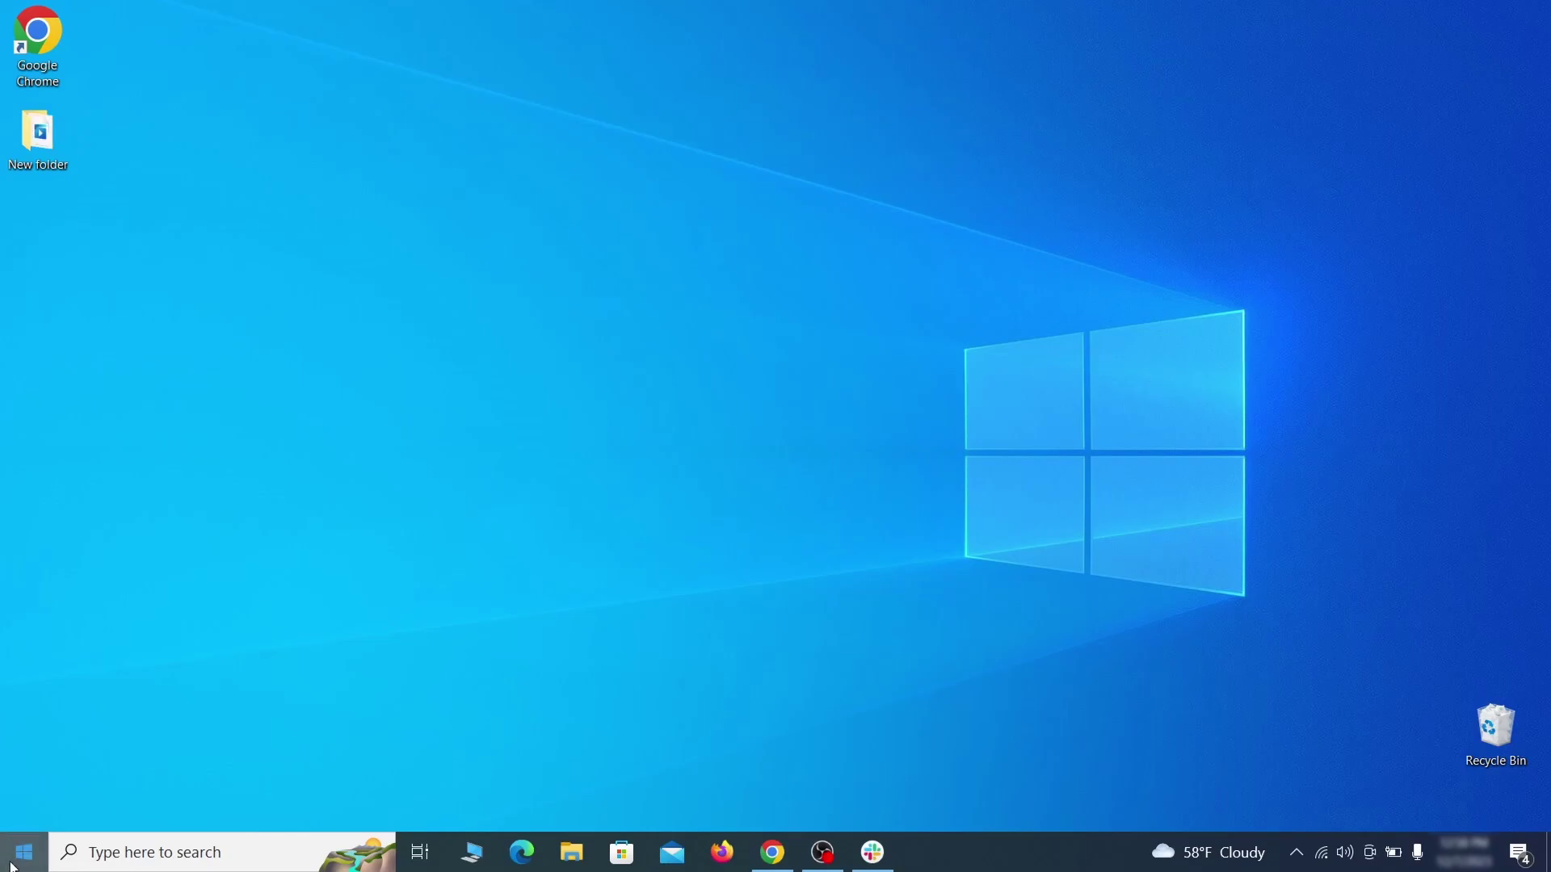
Step: Restart now under Advanced startup from Settings > Update & Security > Recovery, also shown on Windows 11
left_click(12, 865)
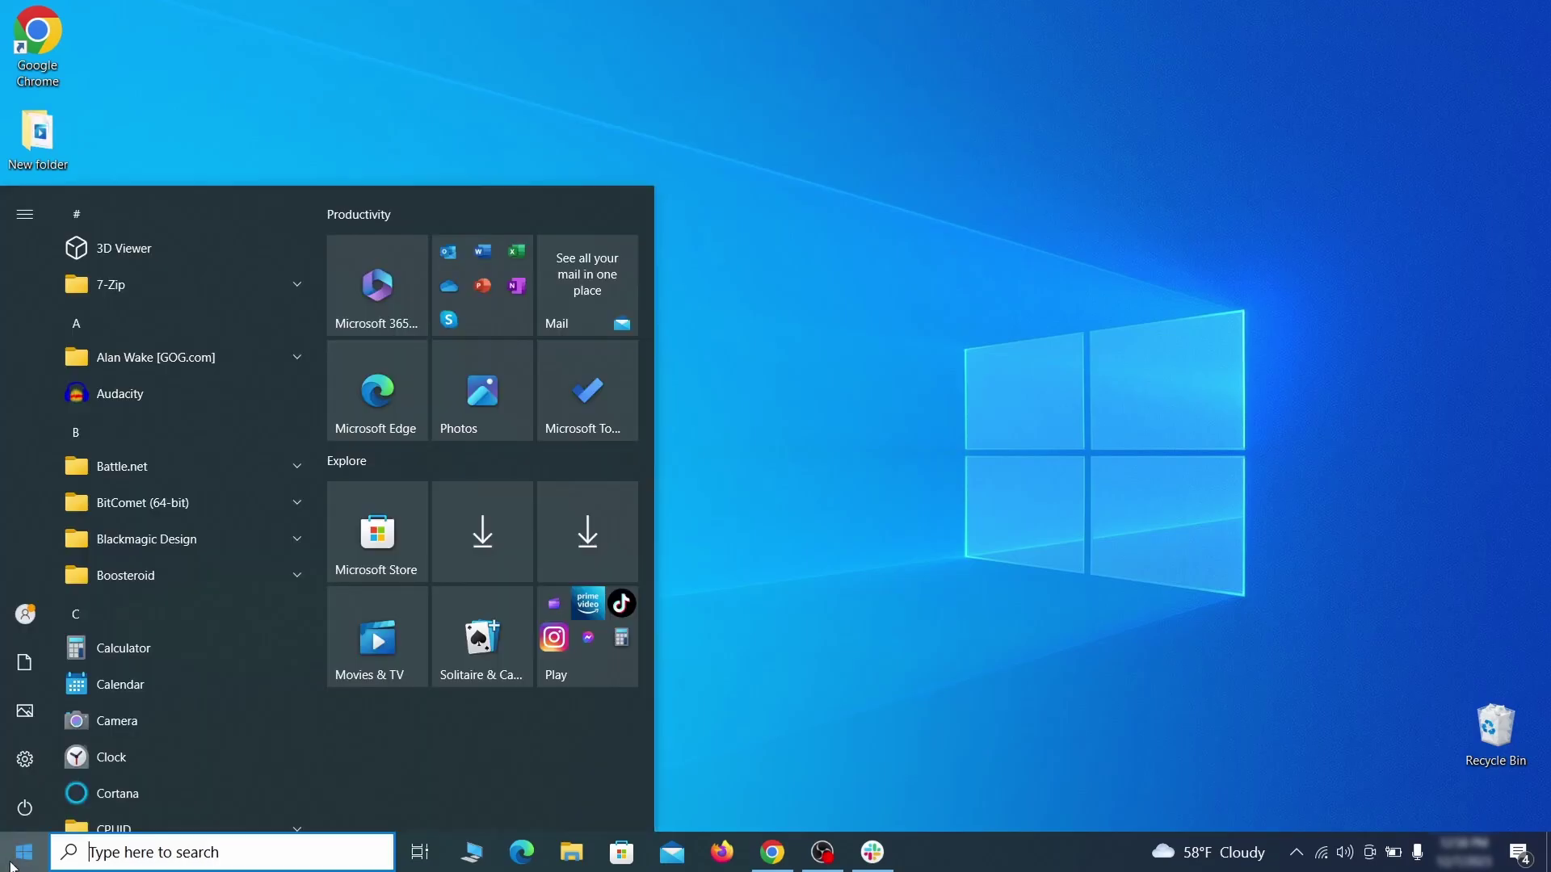
left_click(27, 757)
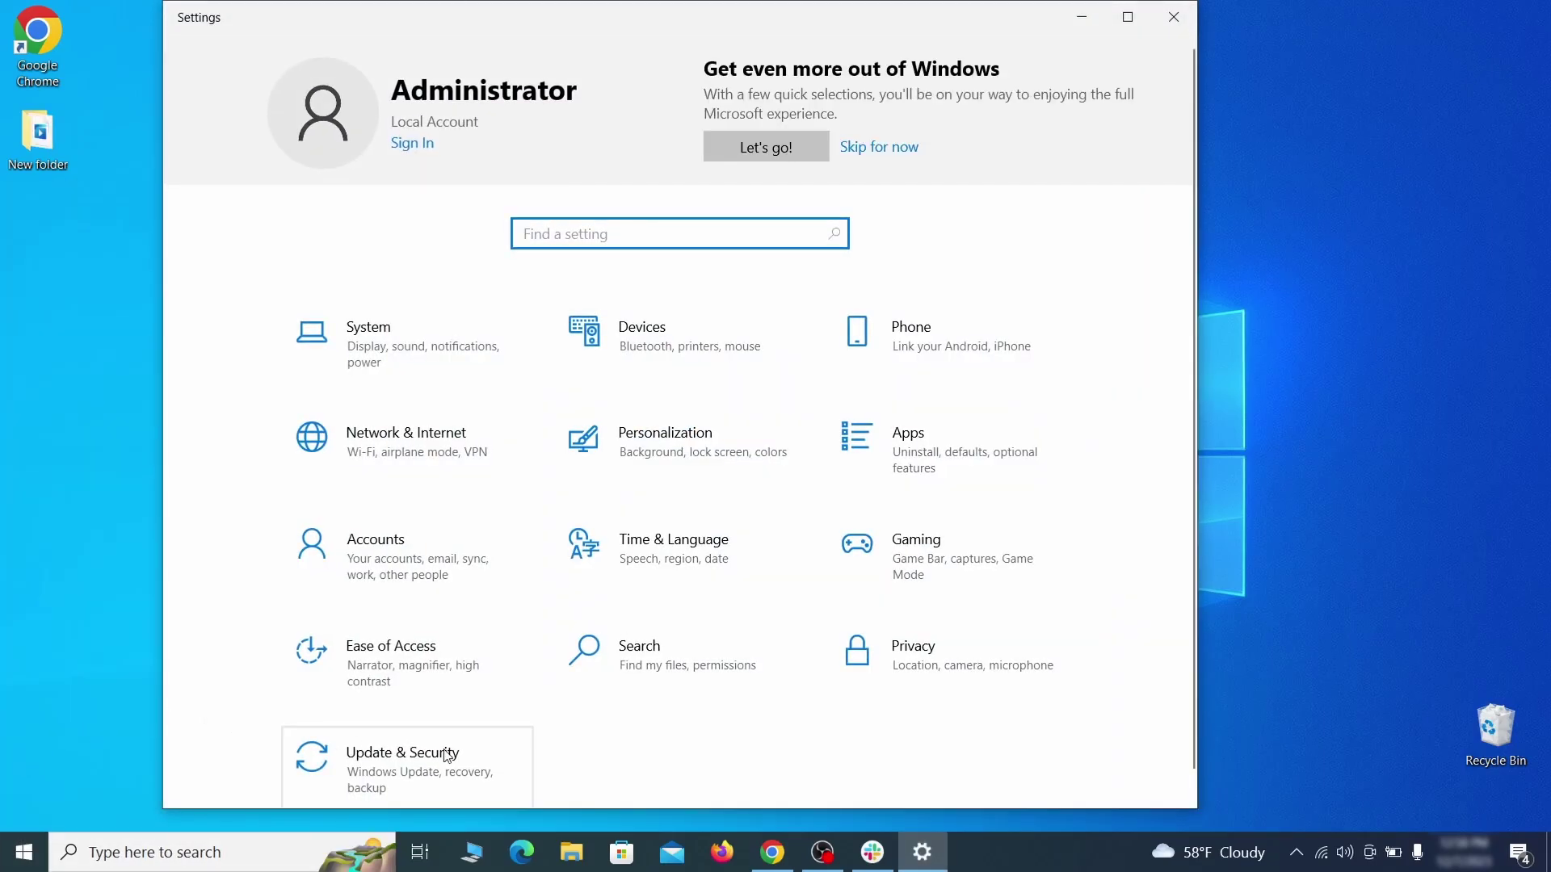
left_click(473, 767)
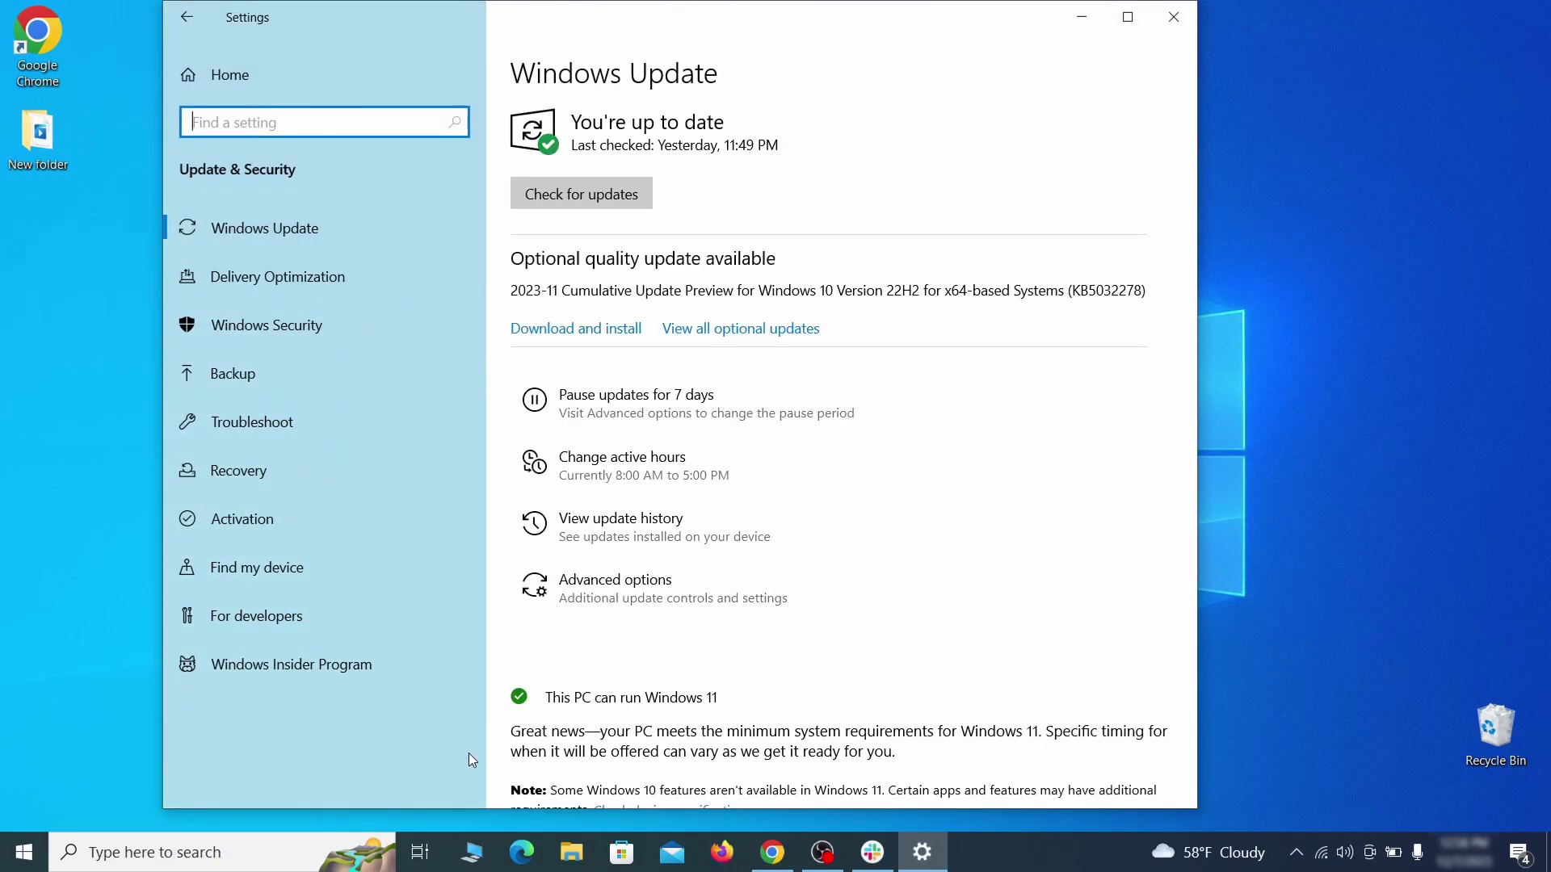
left_click(377, 477)
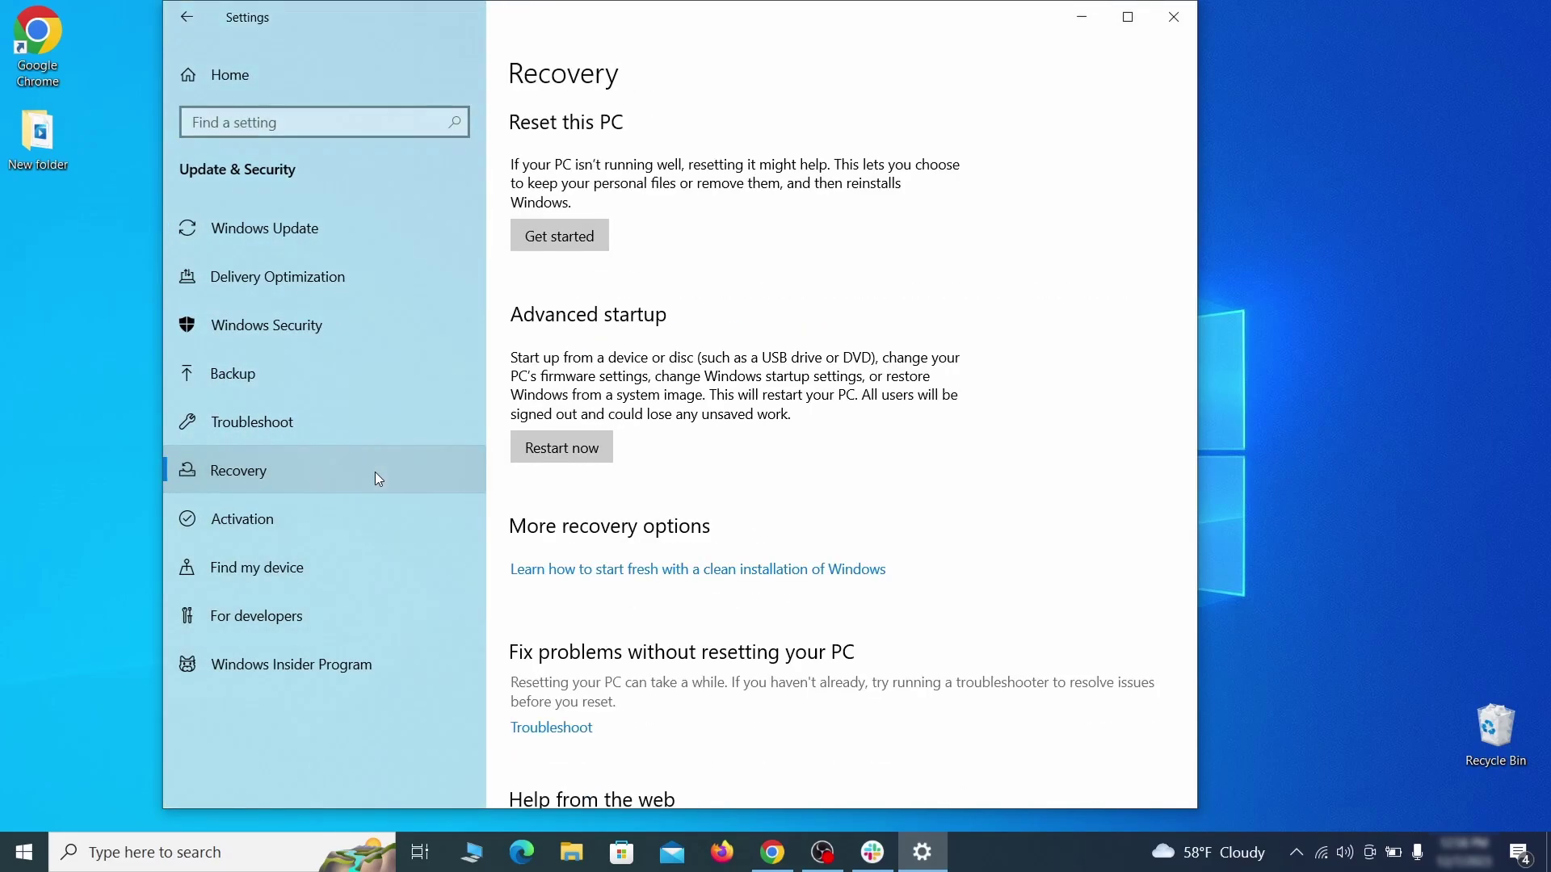
left_click(607, 464)
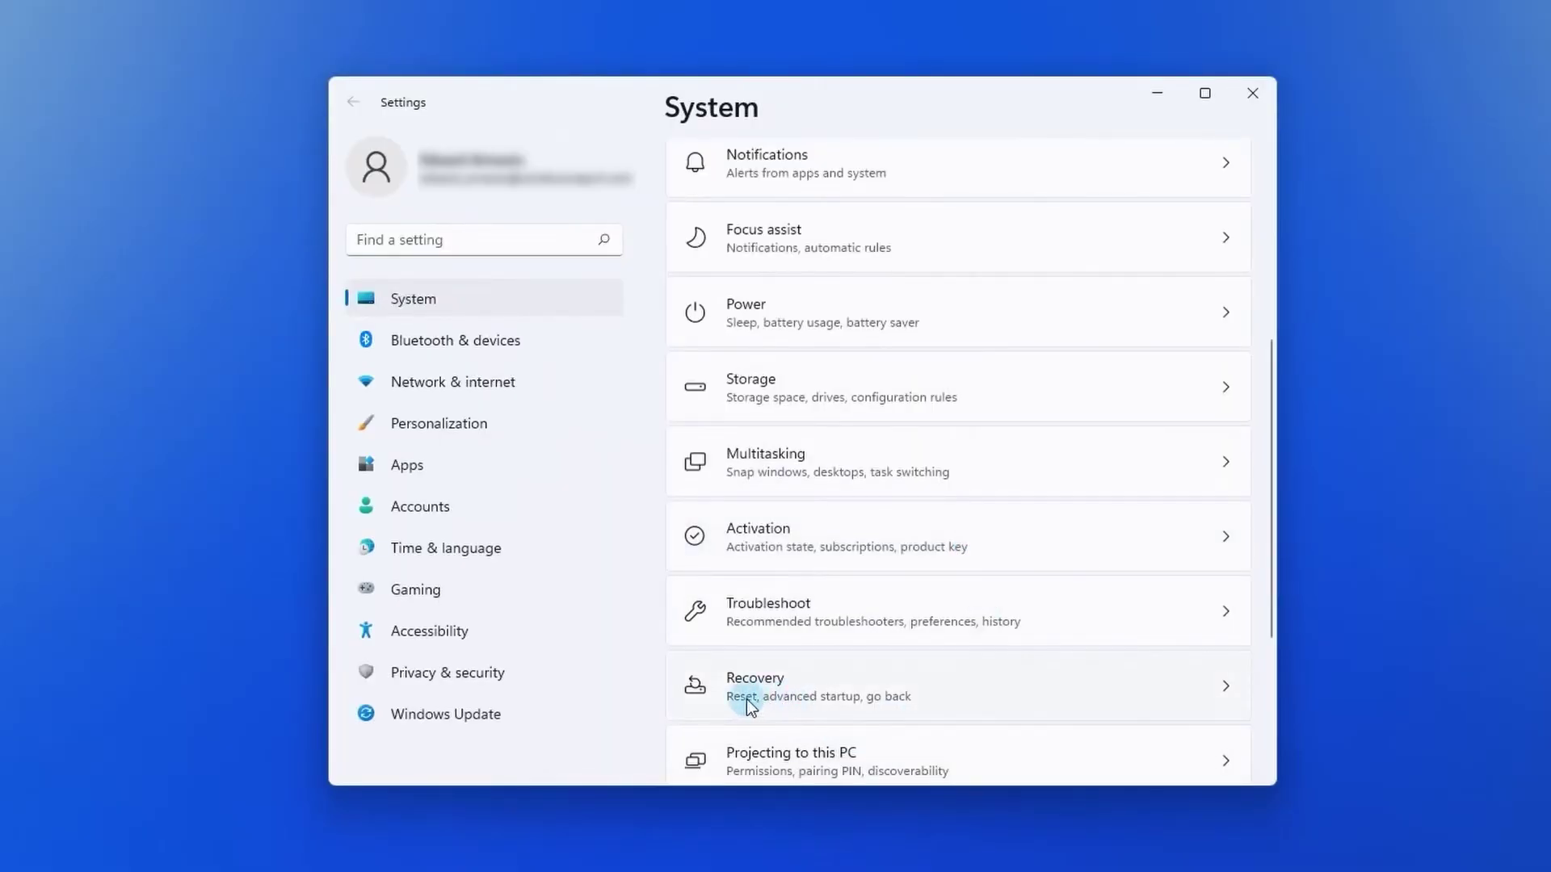
left_click(879, 690)
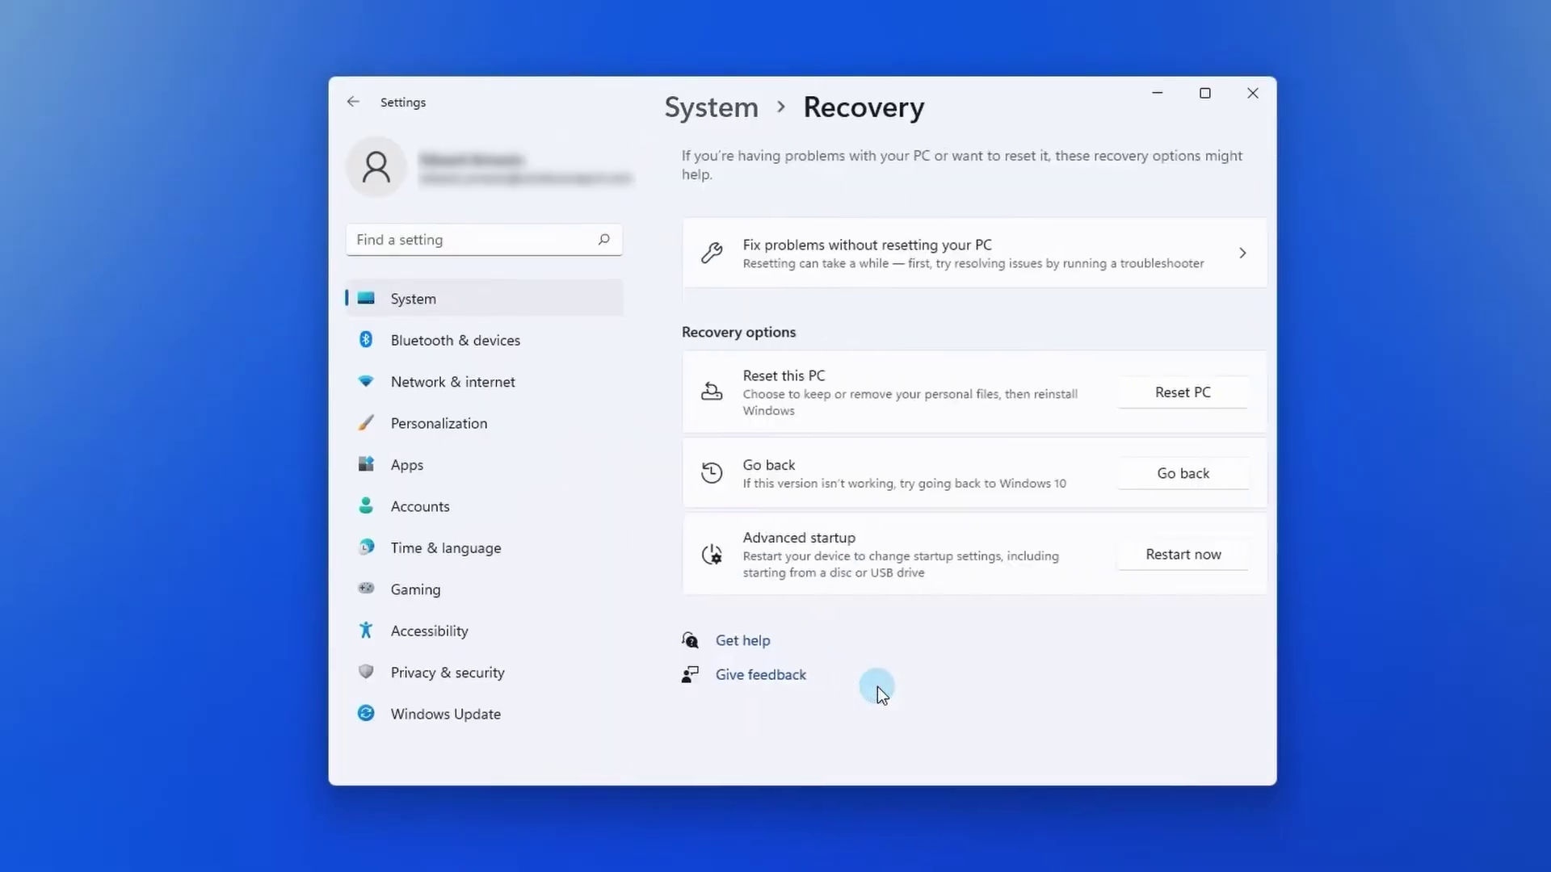
left_click(1157, 554)
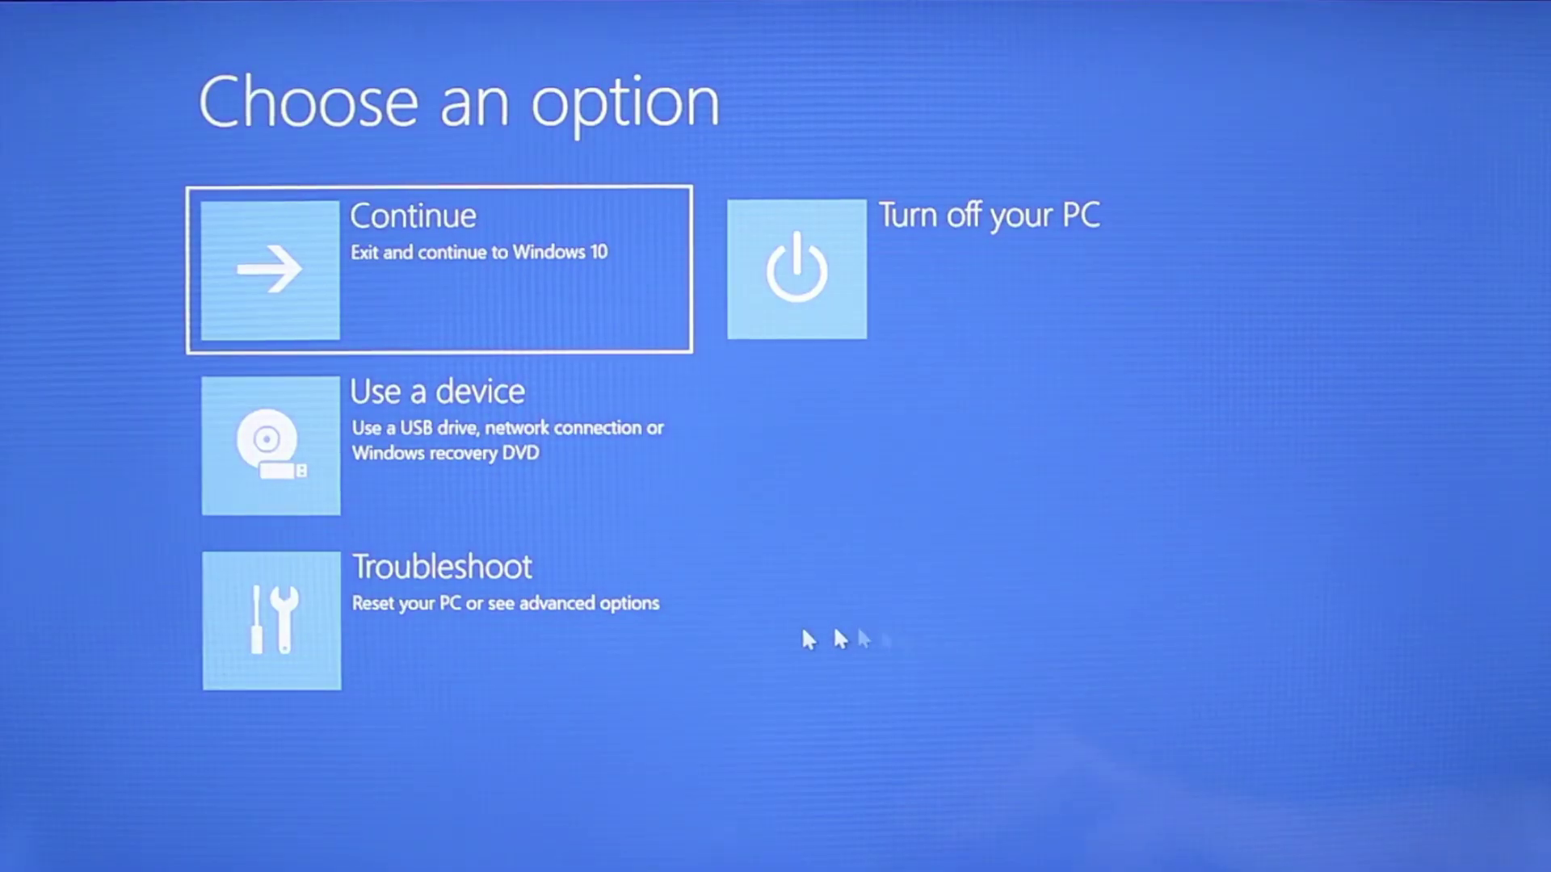
Step: Go through Troubleshoot > Advanced options > See more recovery options > Start-up Settings and restart
left_click(486, 650)
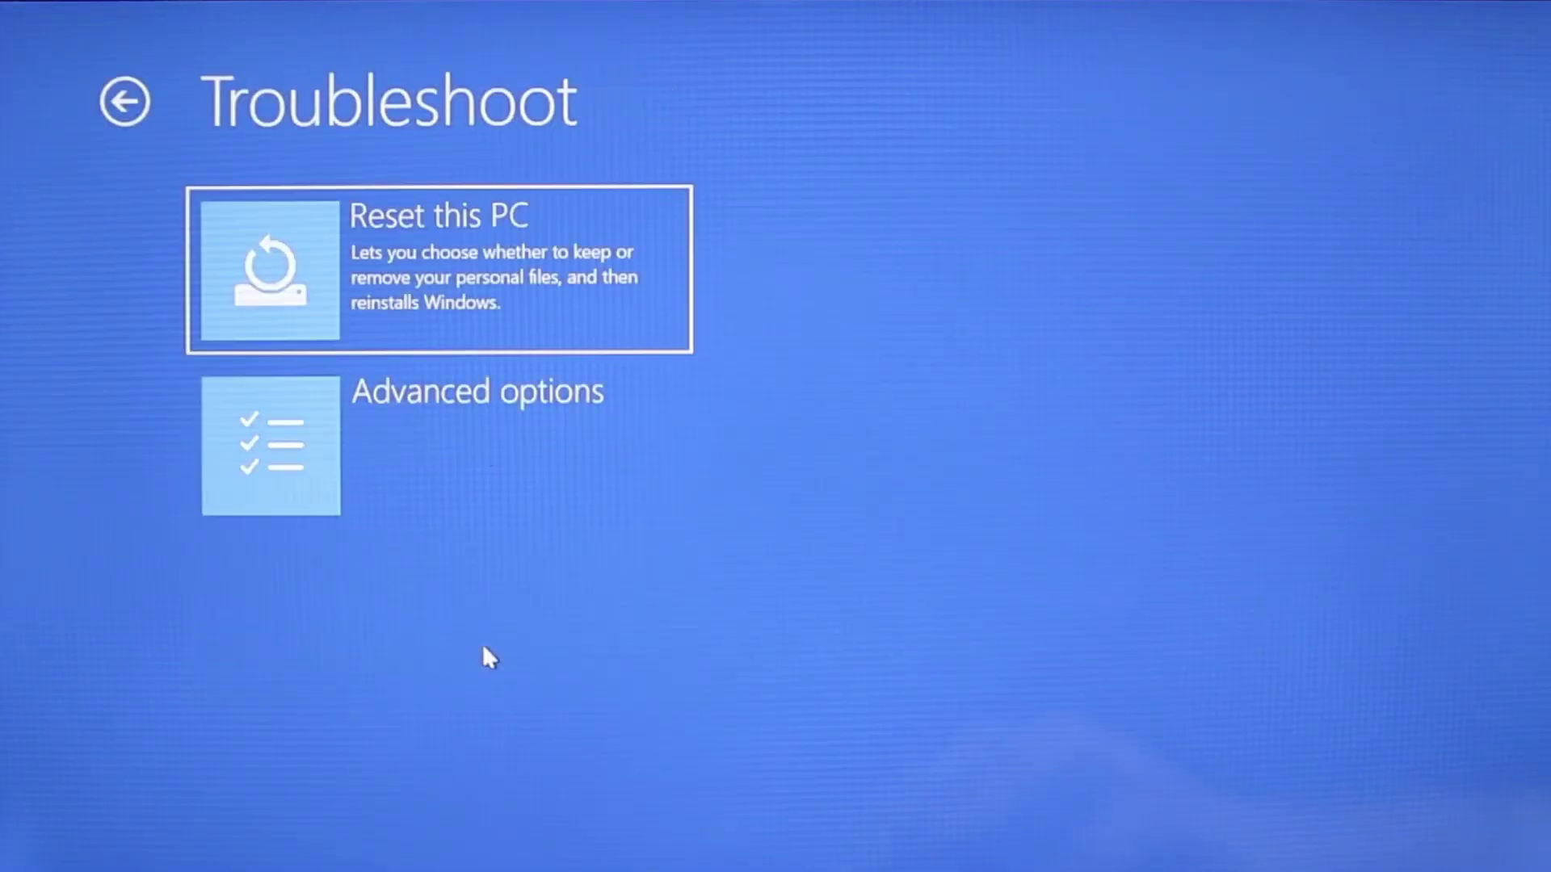
left_click(487, 454)
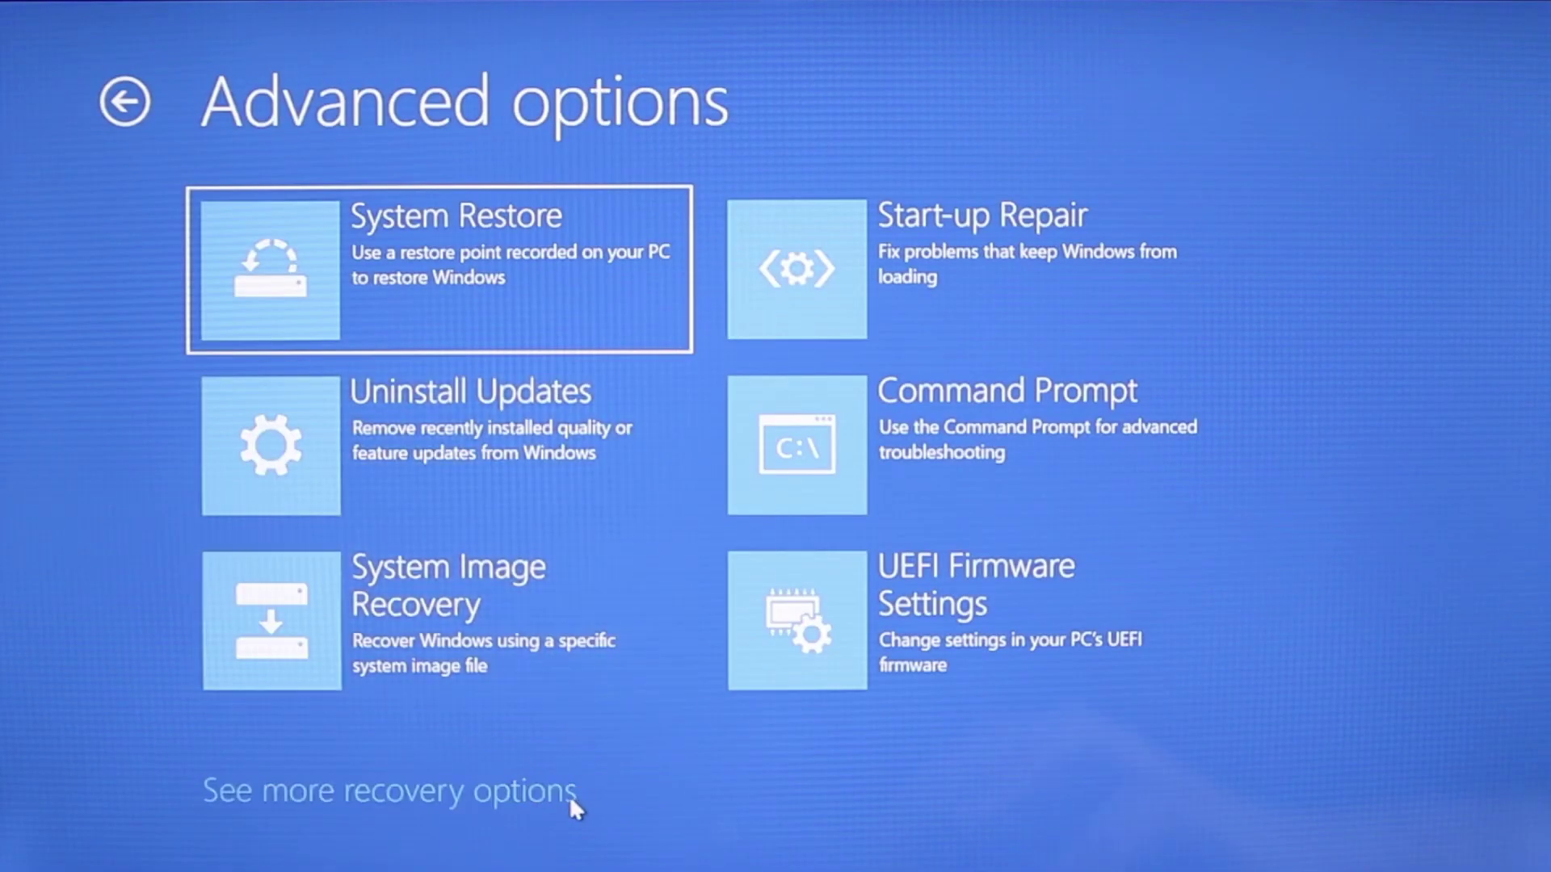
left_click(568, 796)
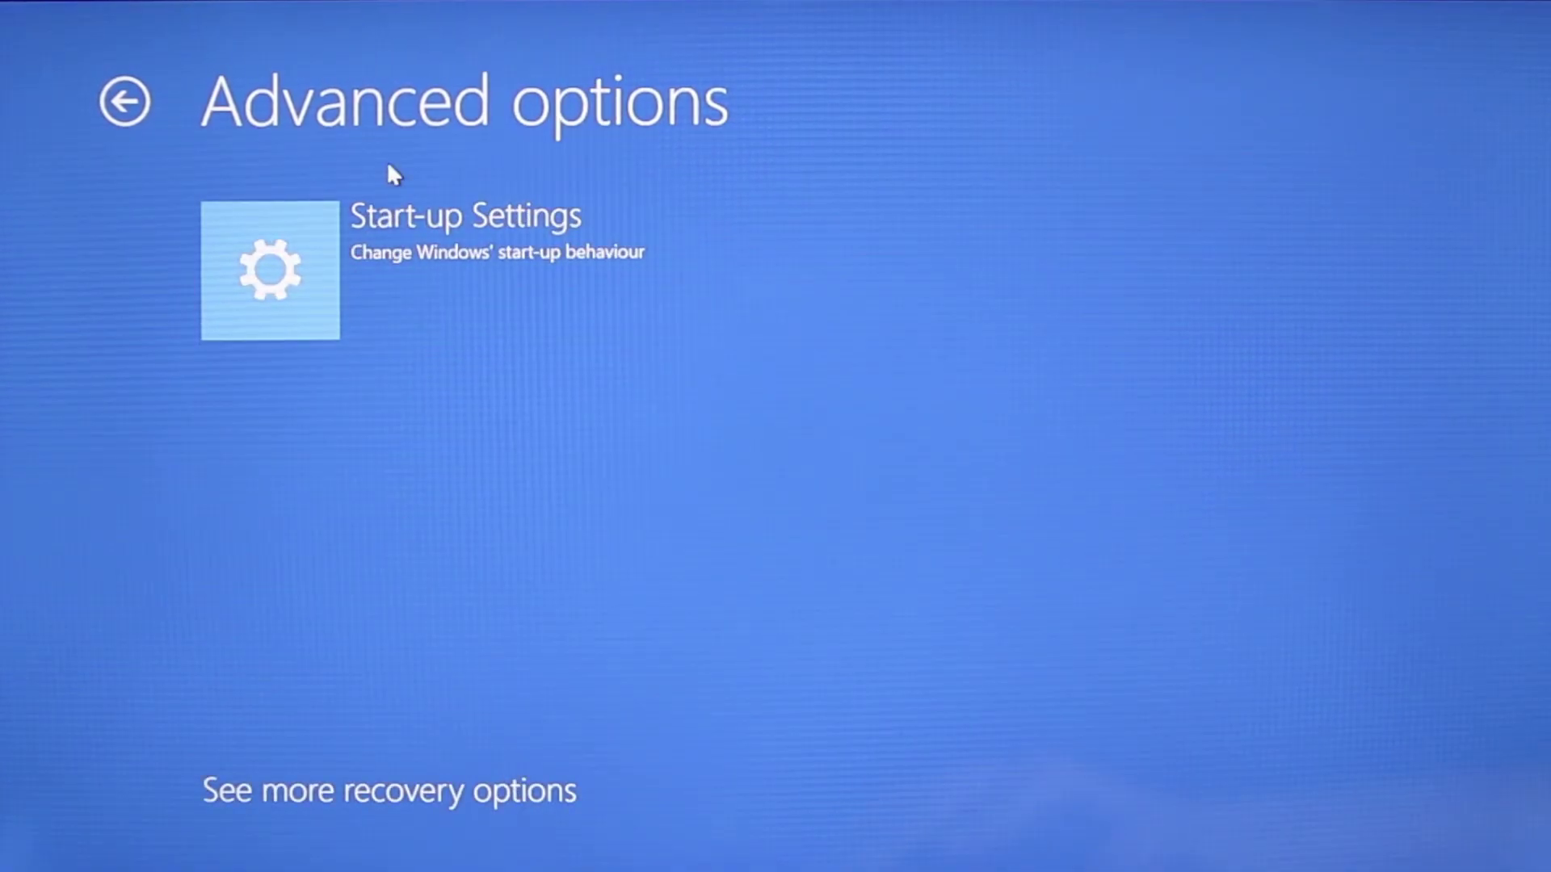
left_click(419, 249)
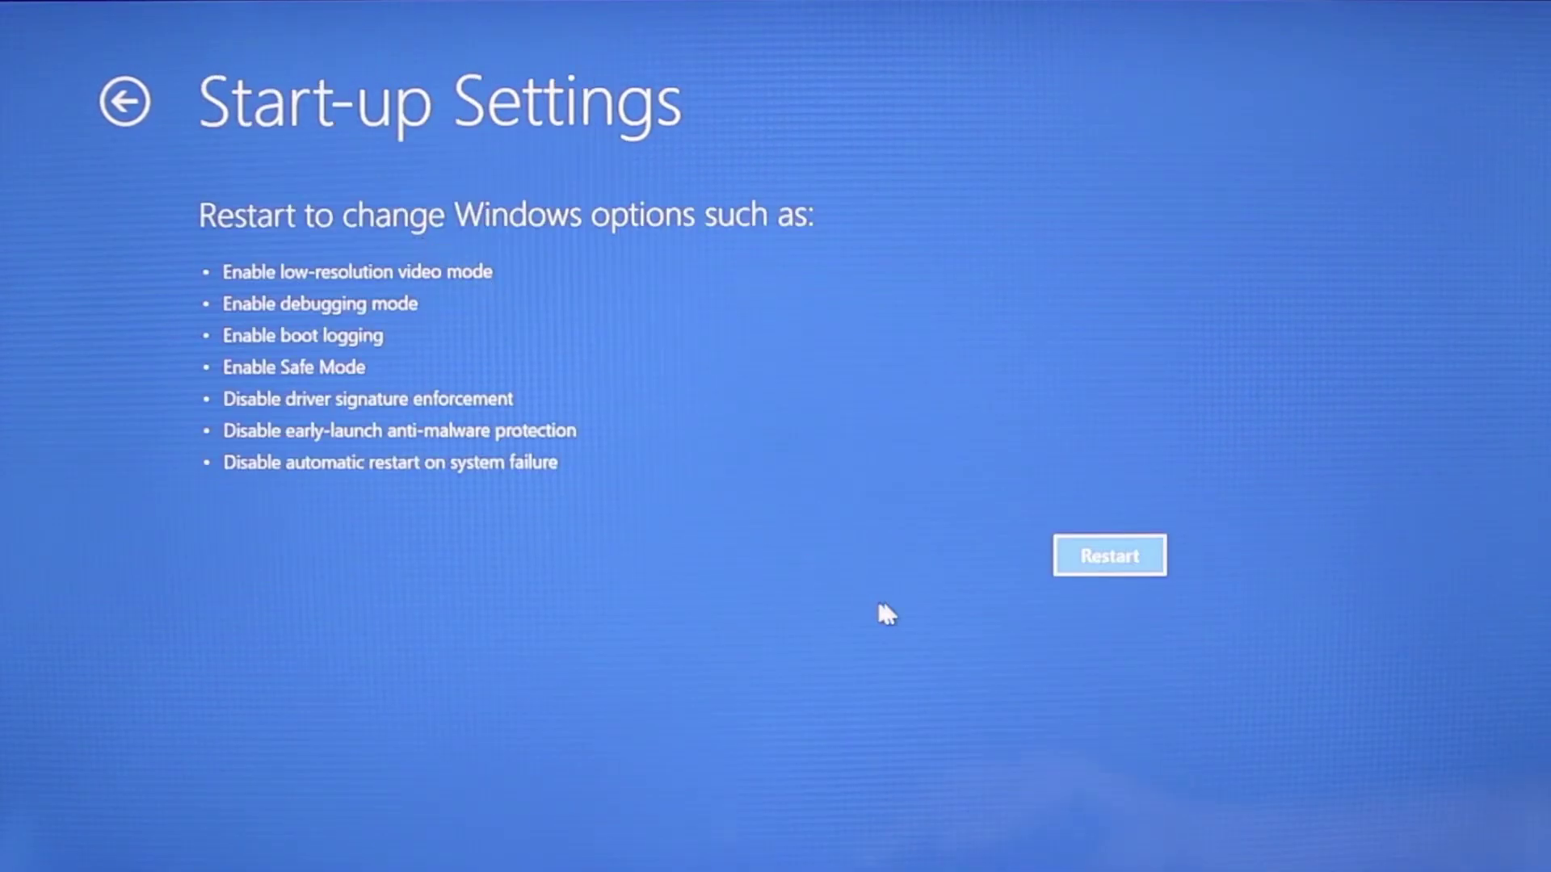
left_click(1091, 557)
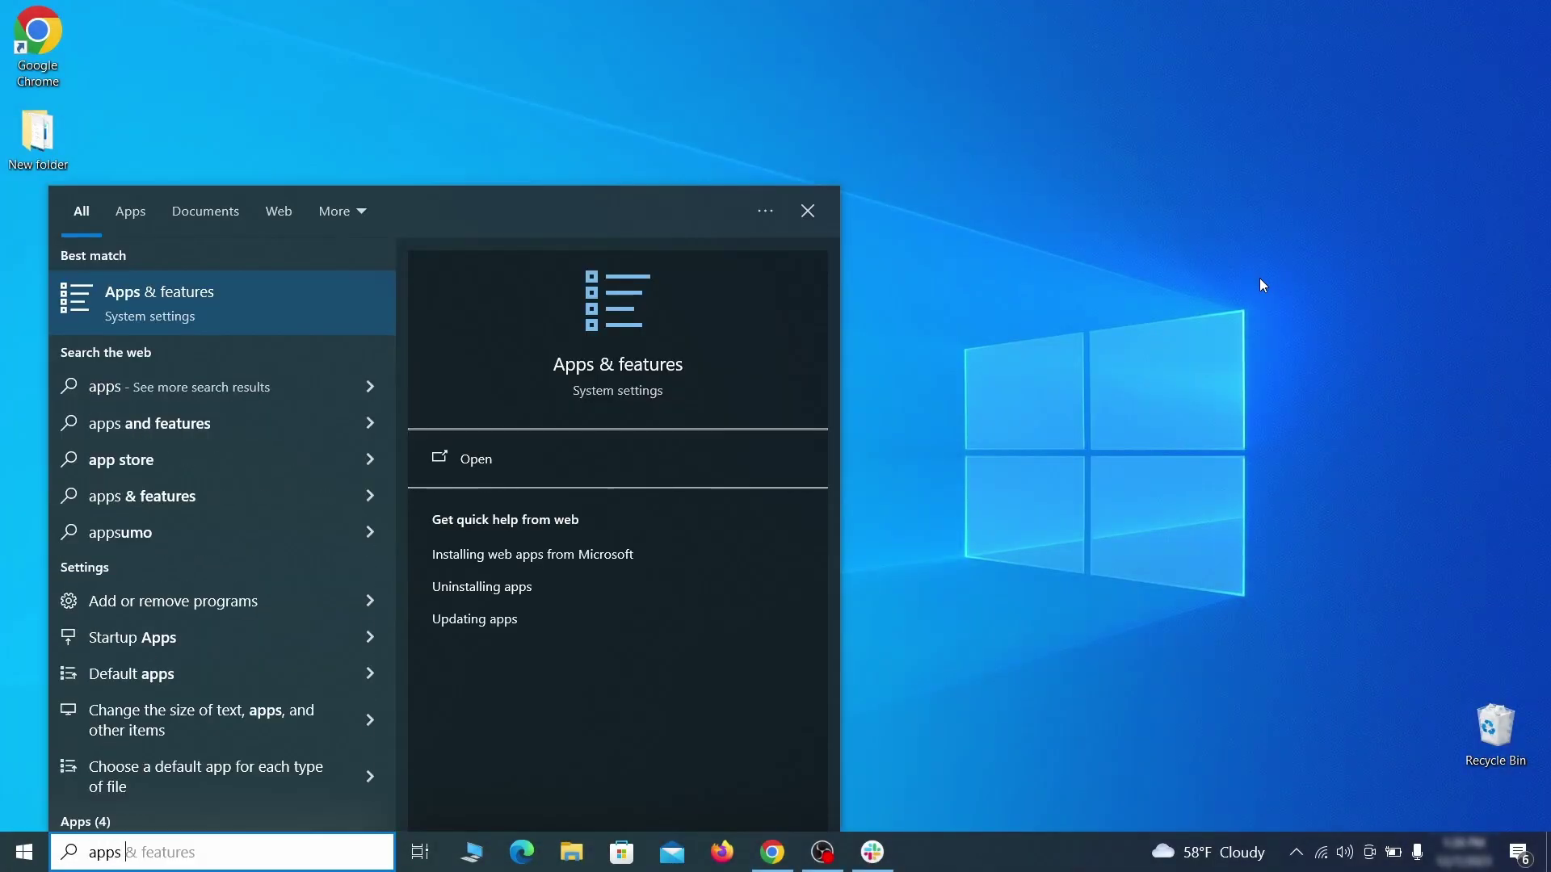
Step: Bring up Apps & features and sort the installed apps by install date
type("atures")
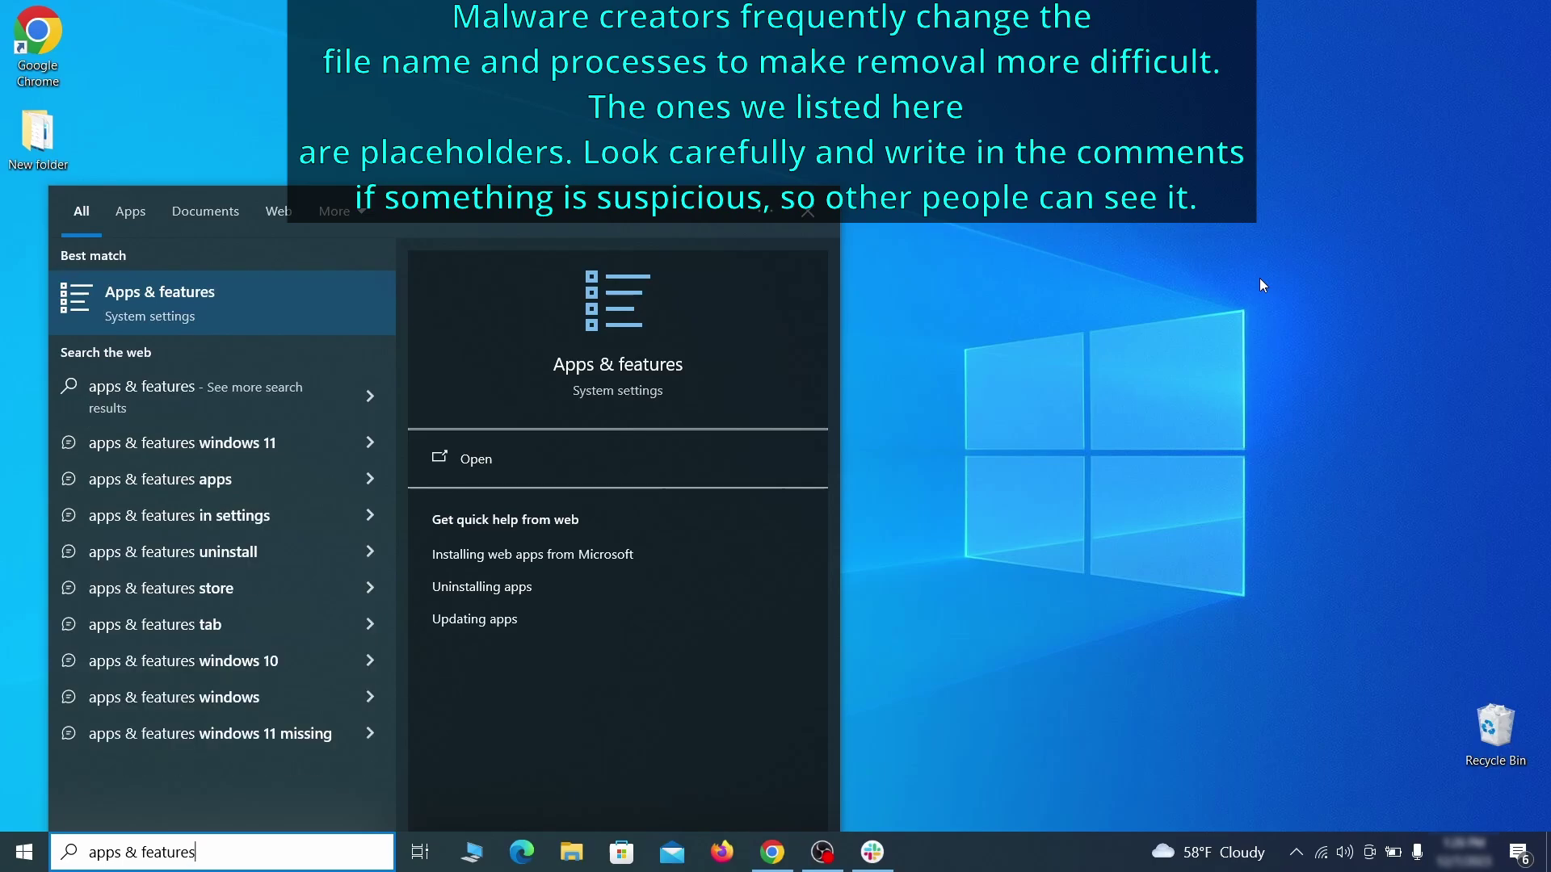
key("Return")
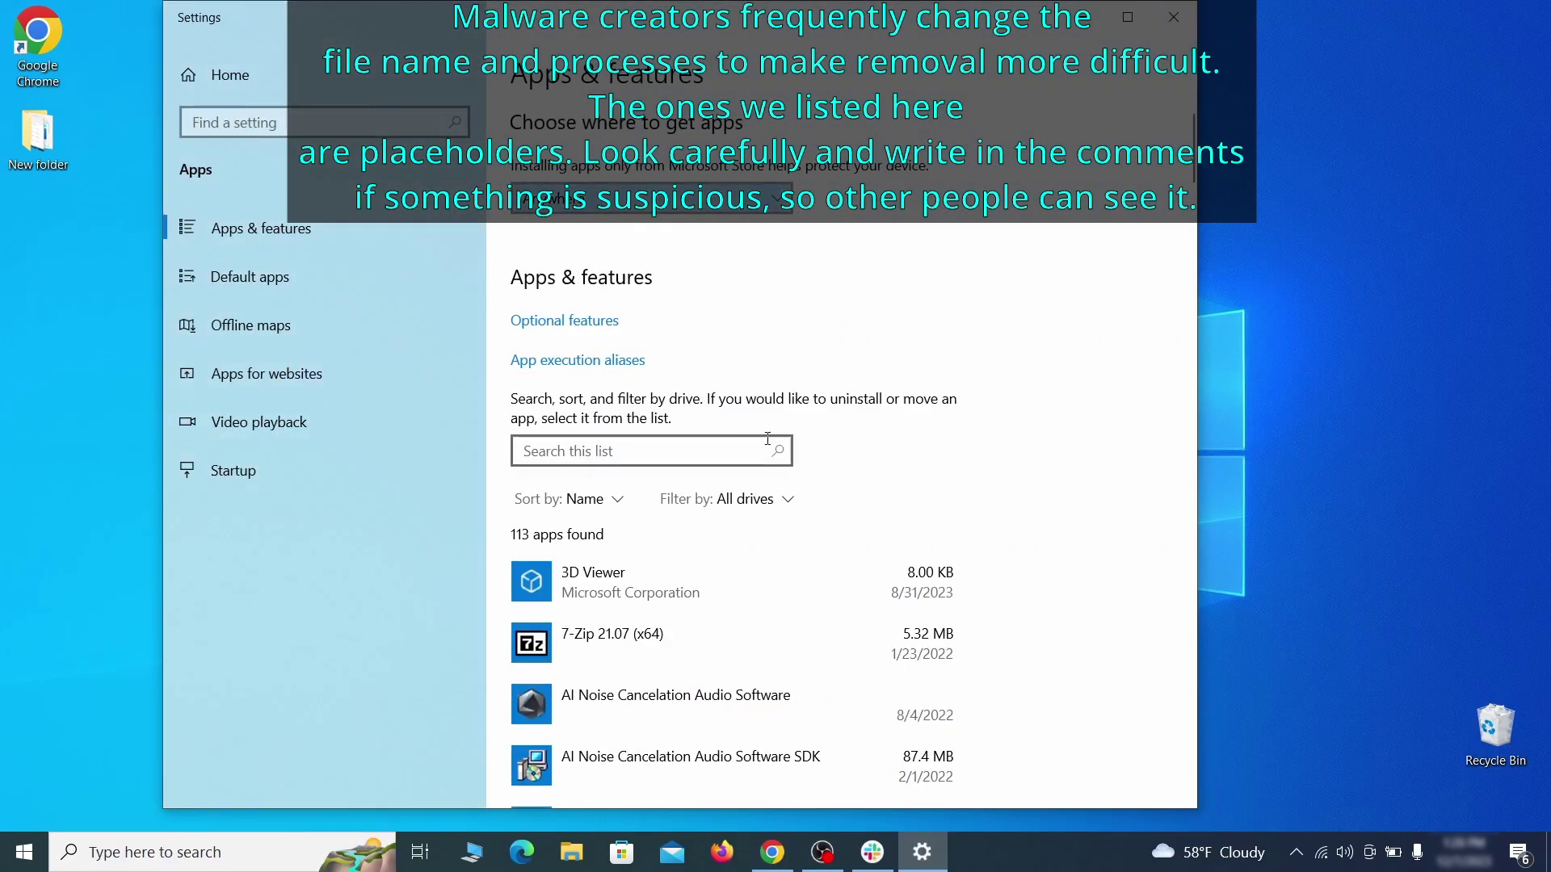
left_click(611, 501)
left_click(581, 606)
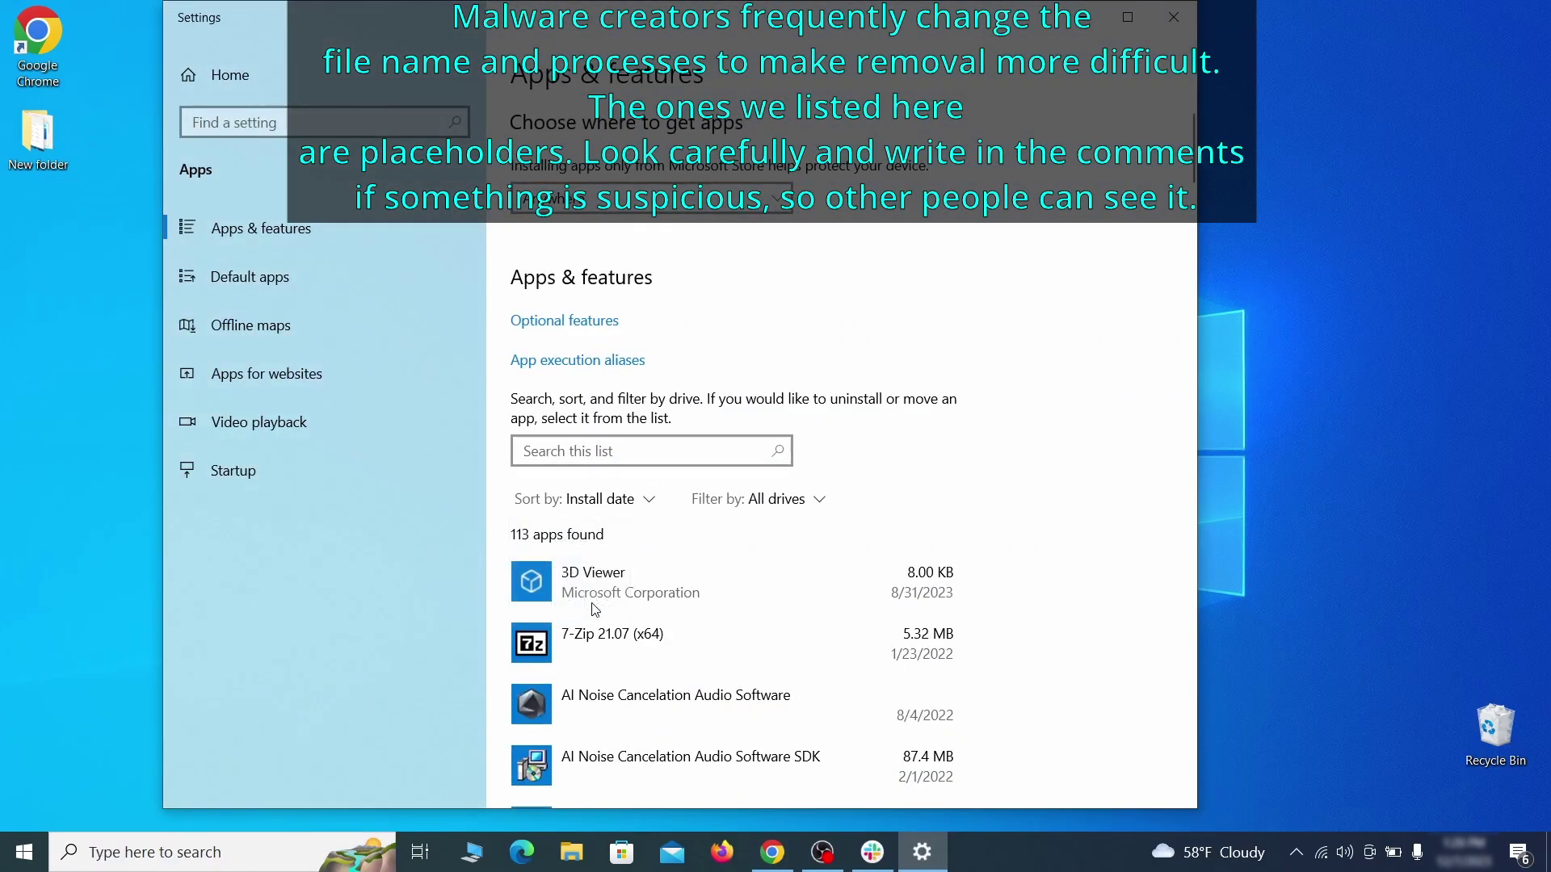
scroll(875, 507, "down", 2)
Step: Uninstall Example Malware App along with its data and close the finished uninstaller
left_click(791, 576)
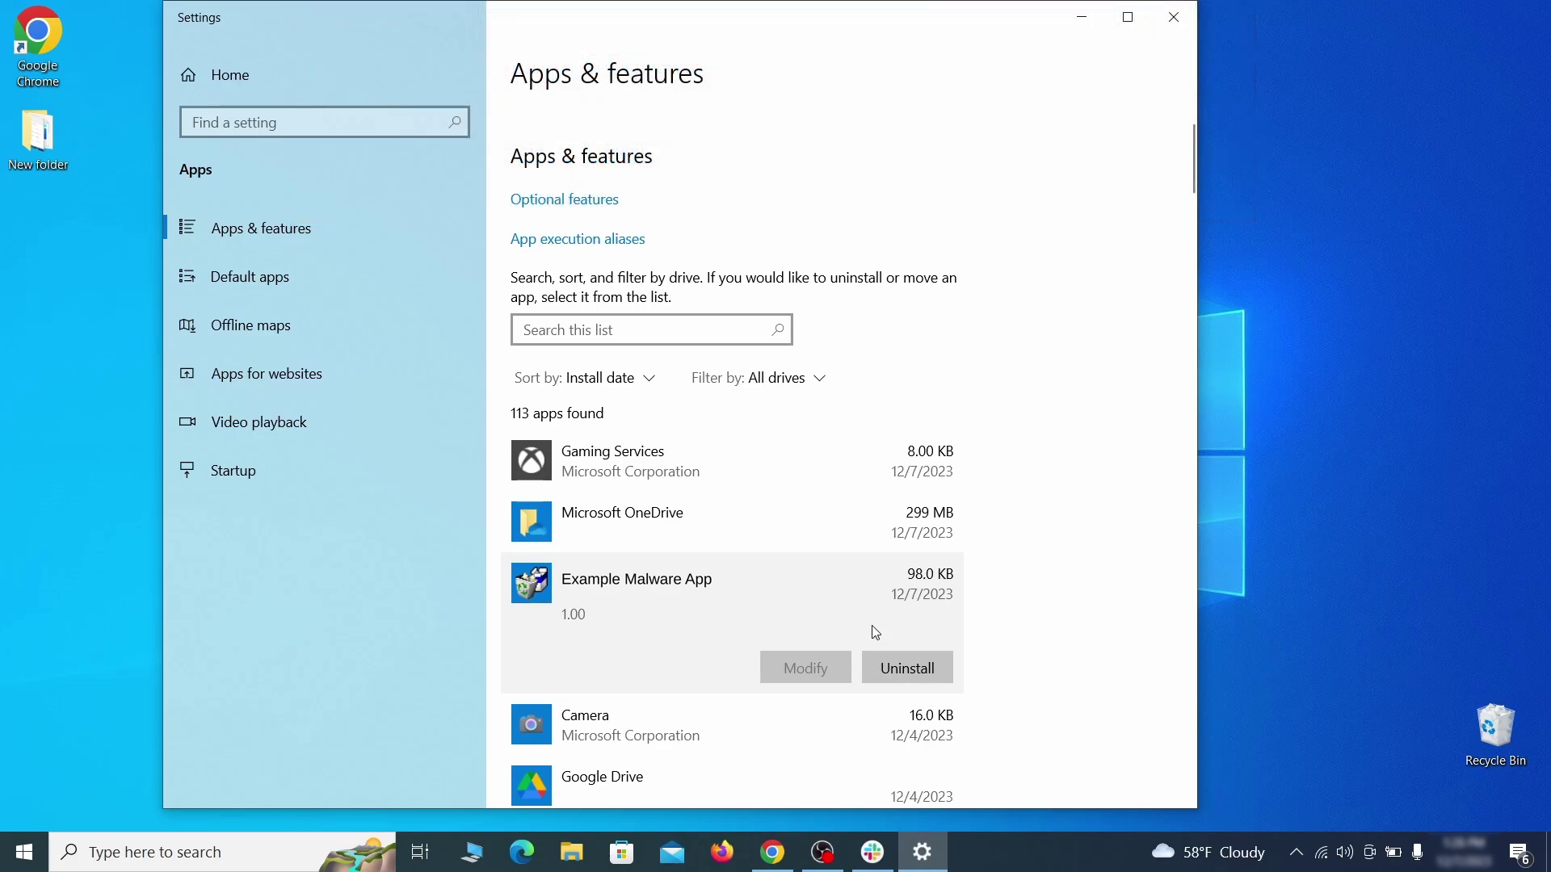
left_click(926, 670)
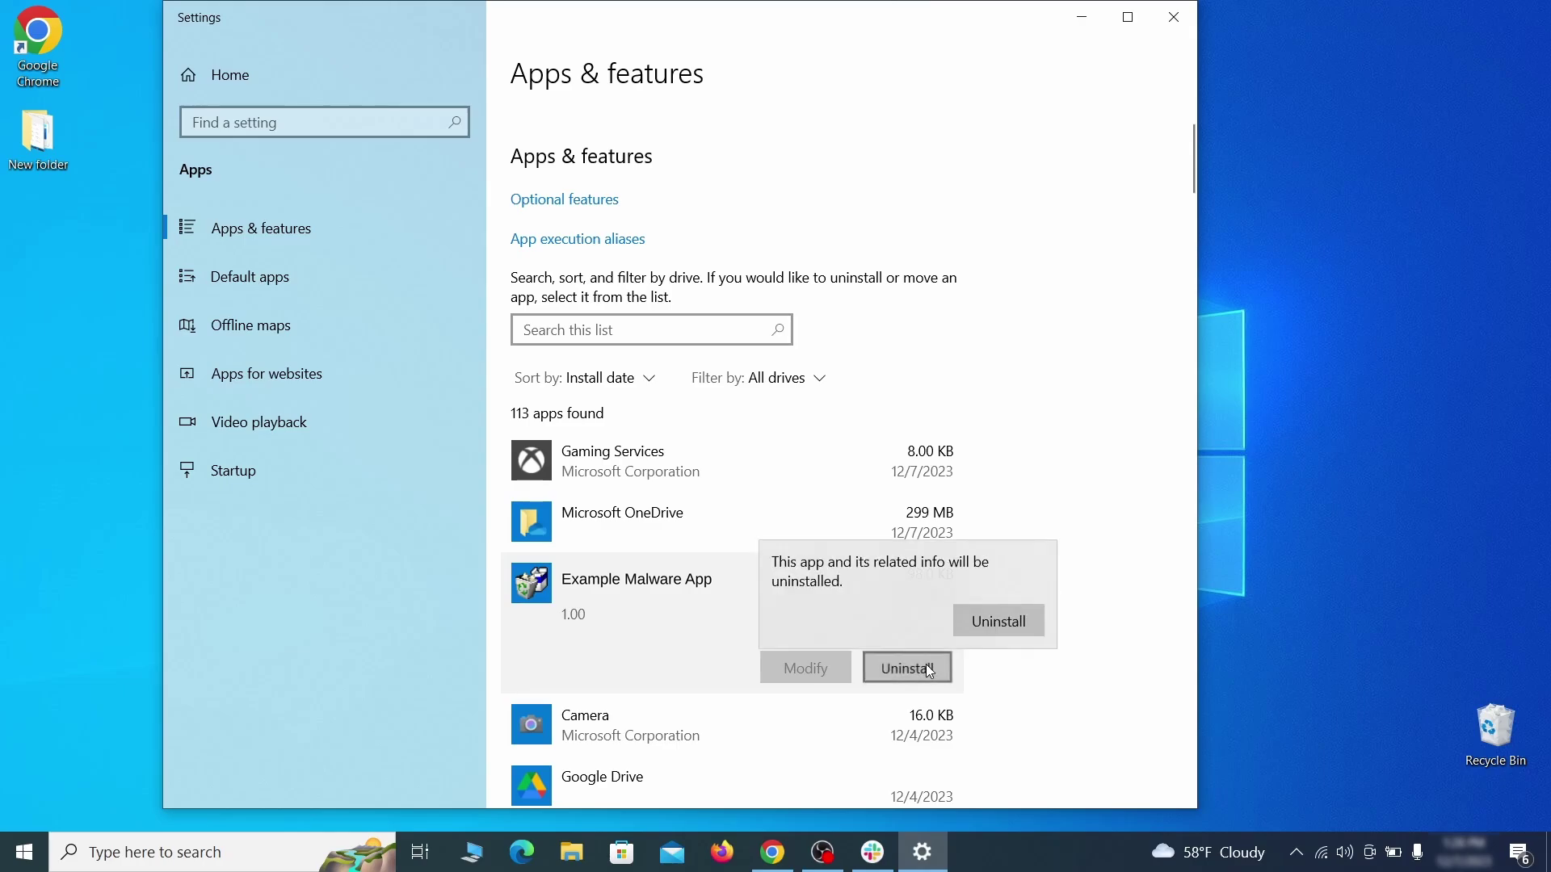
left_click(1024, 625)
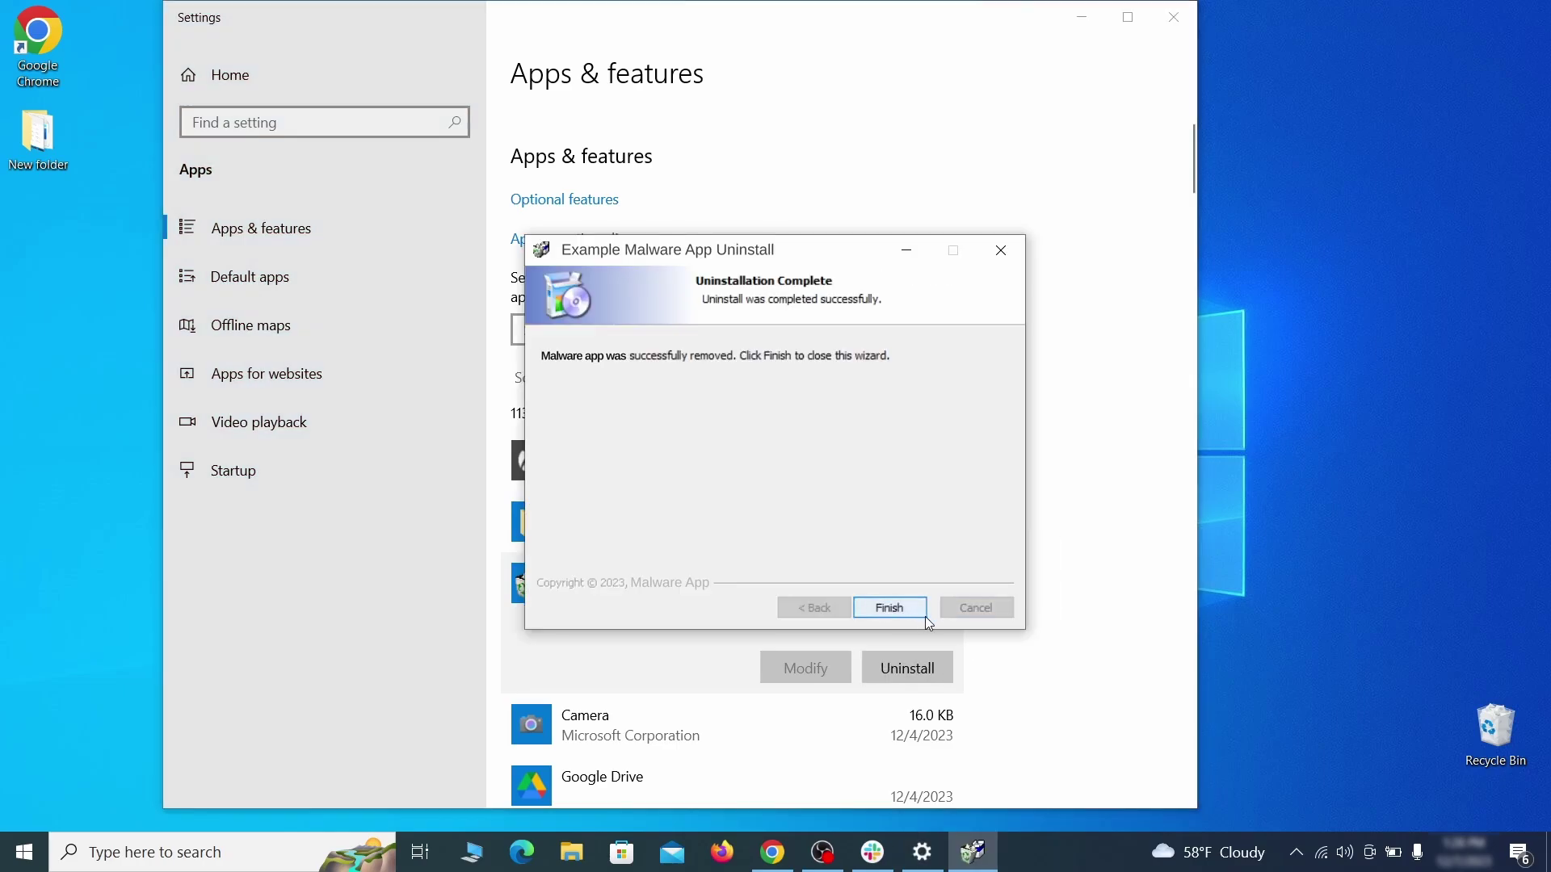
left_click(891, 609)
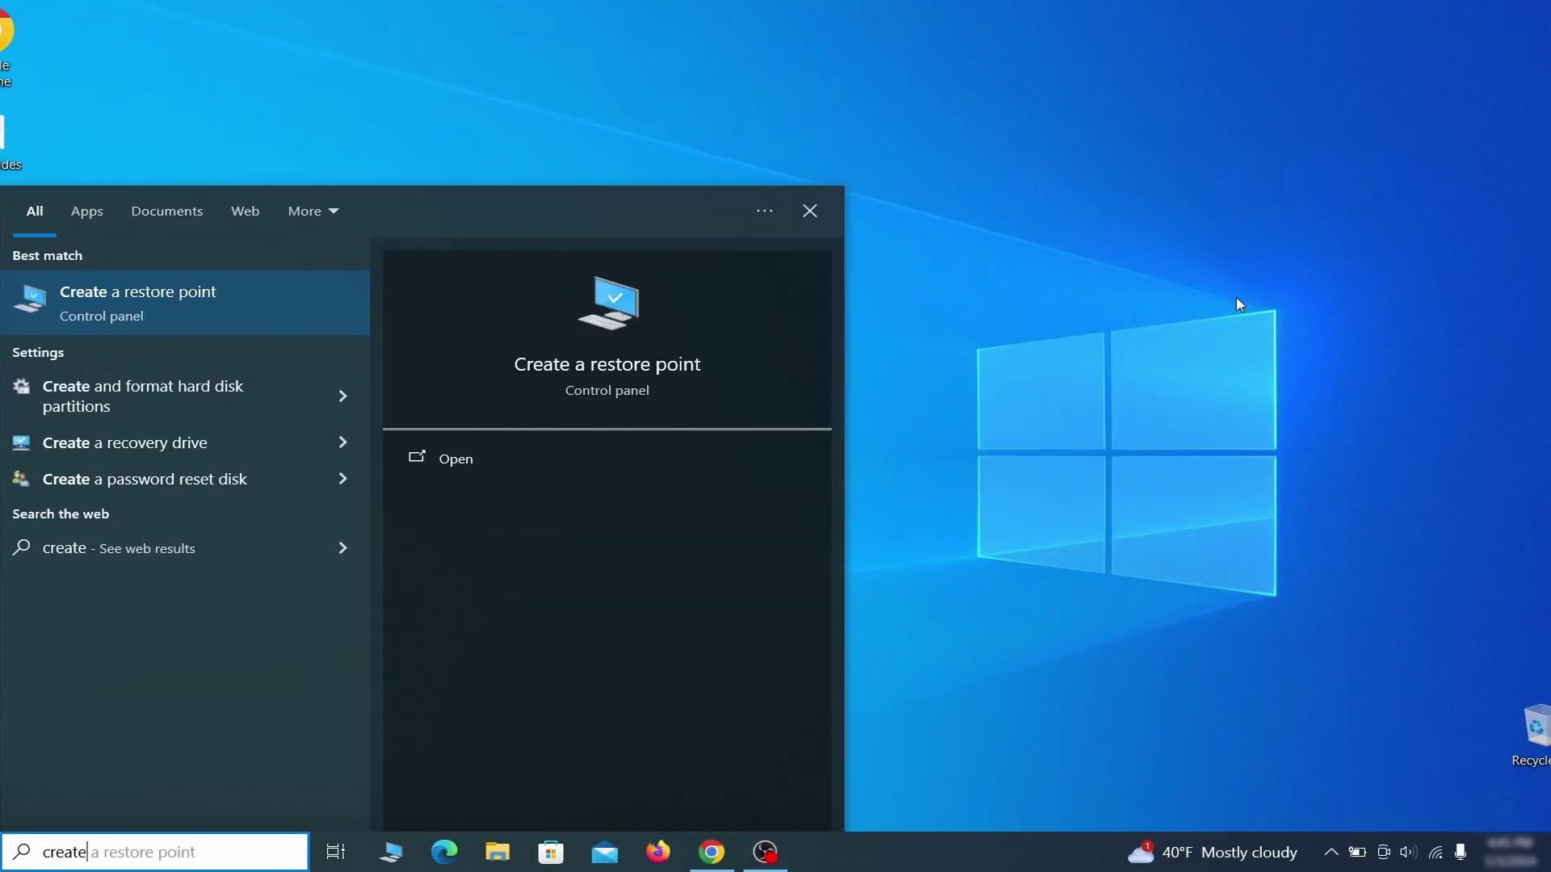
Step: Turn on system protection for the C: drive in System Properties
type("sto")
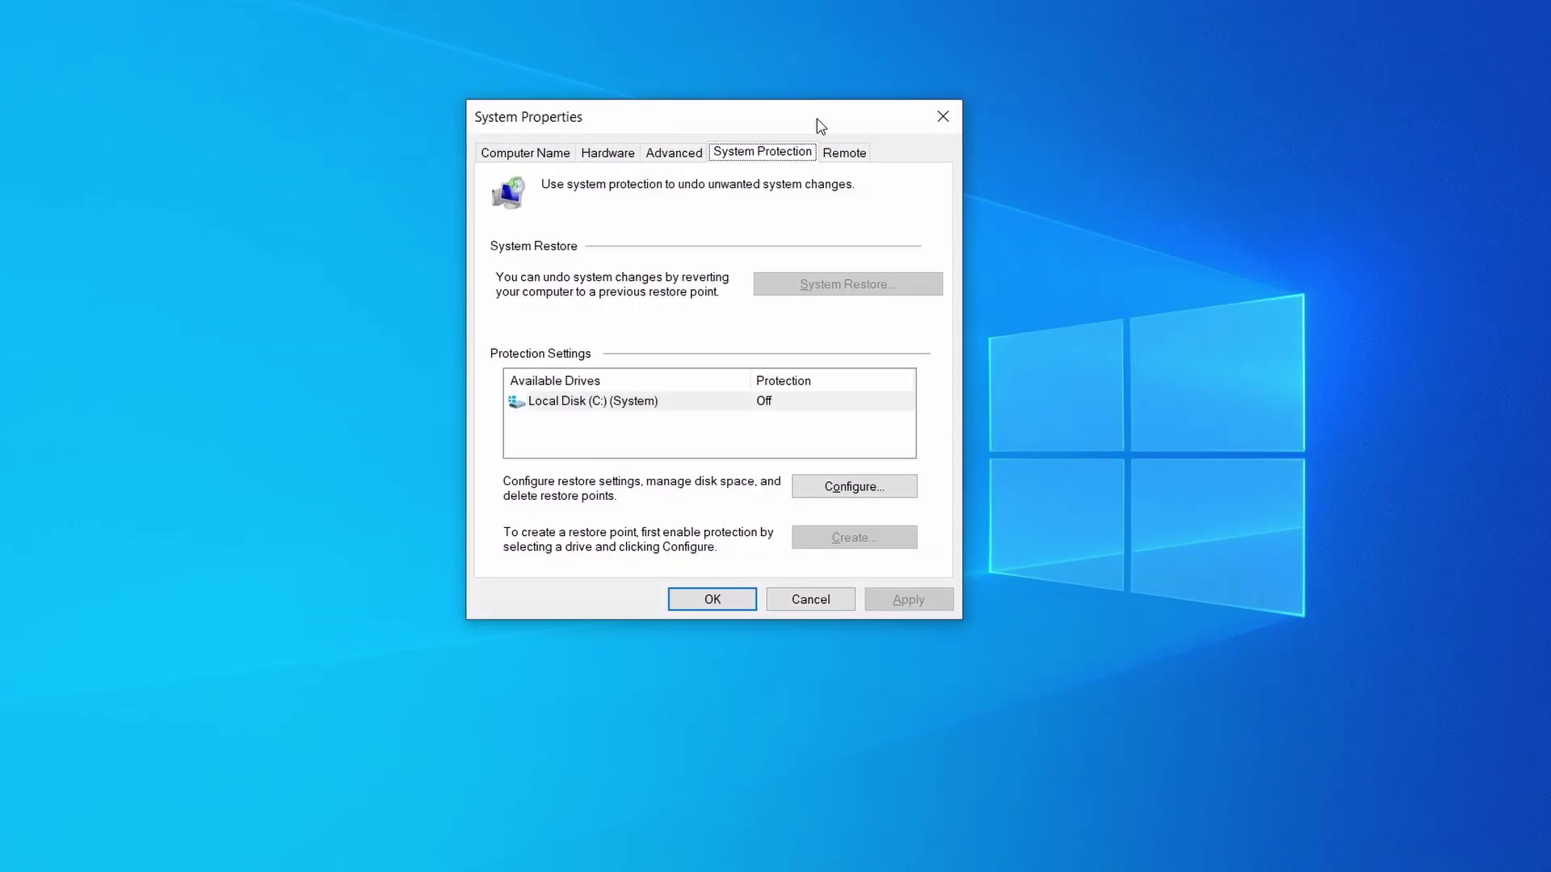
left_click(696, 405)
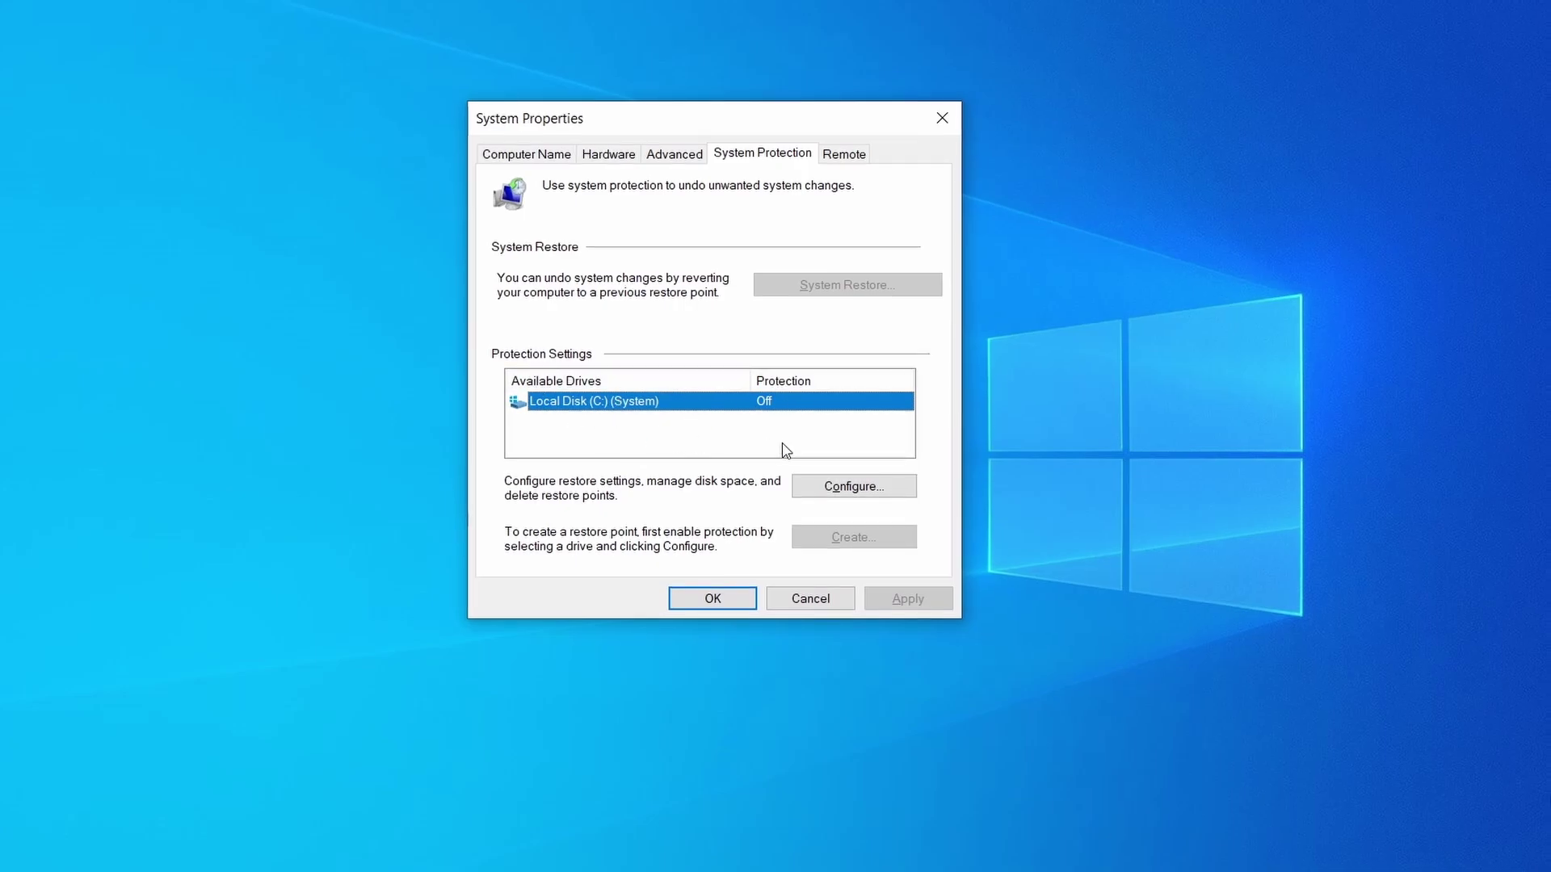
left_click(895, 488)
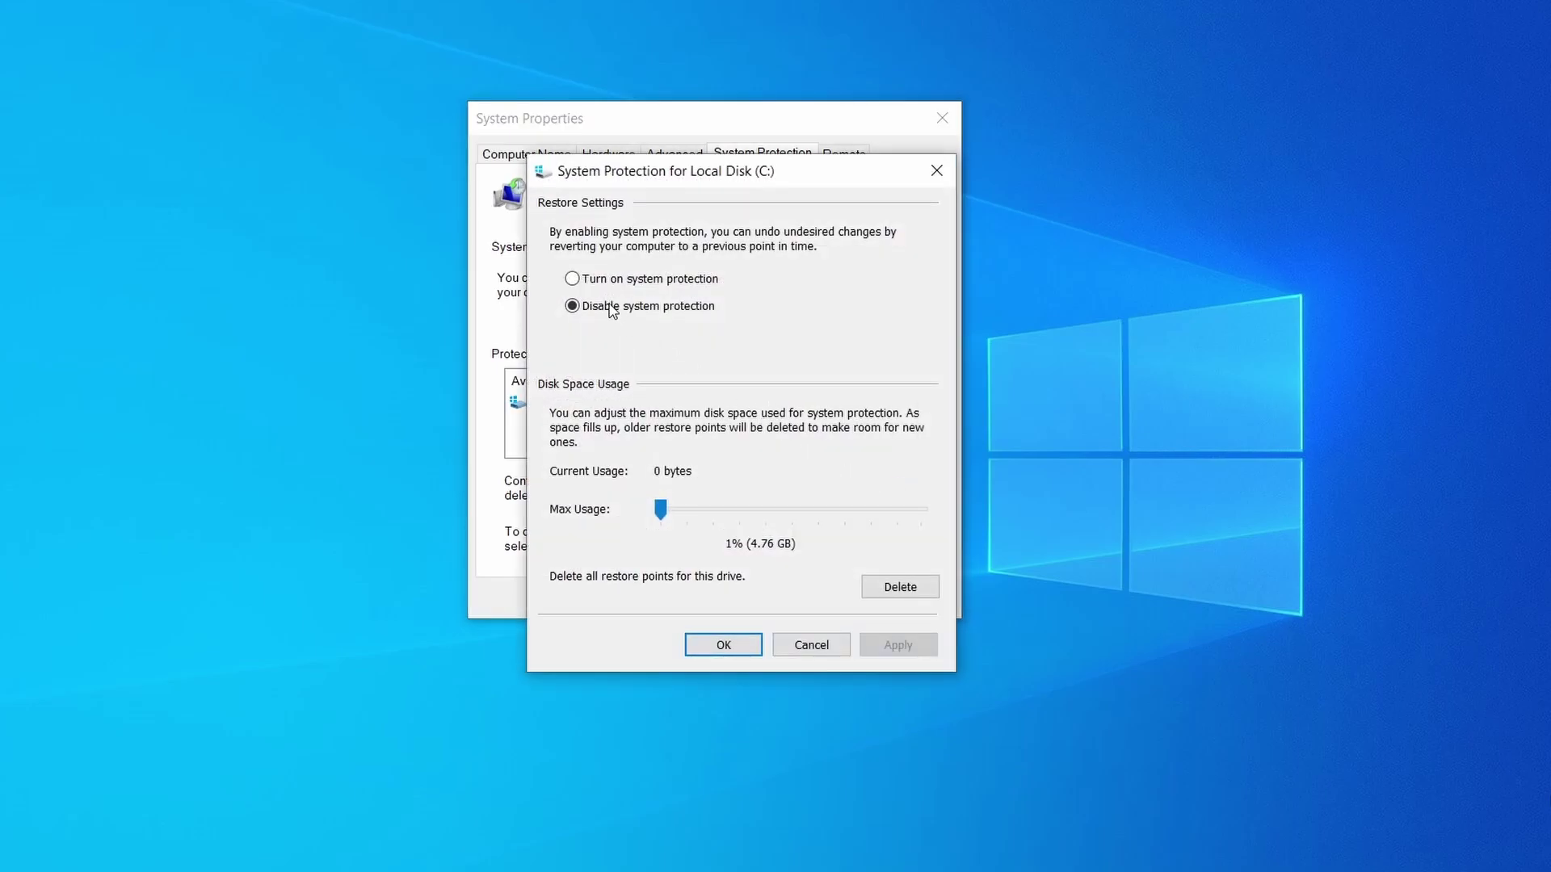
left_click(575, 280)
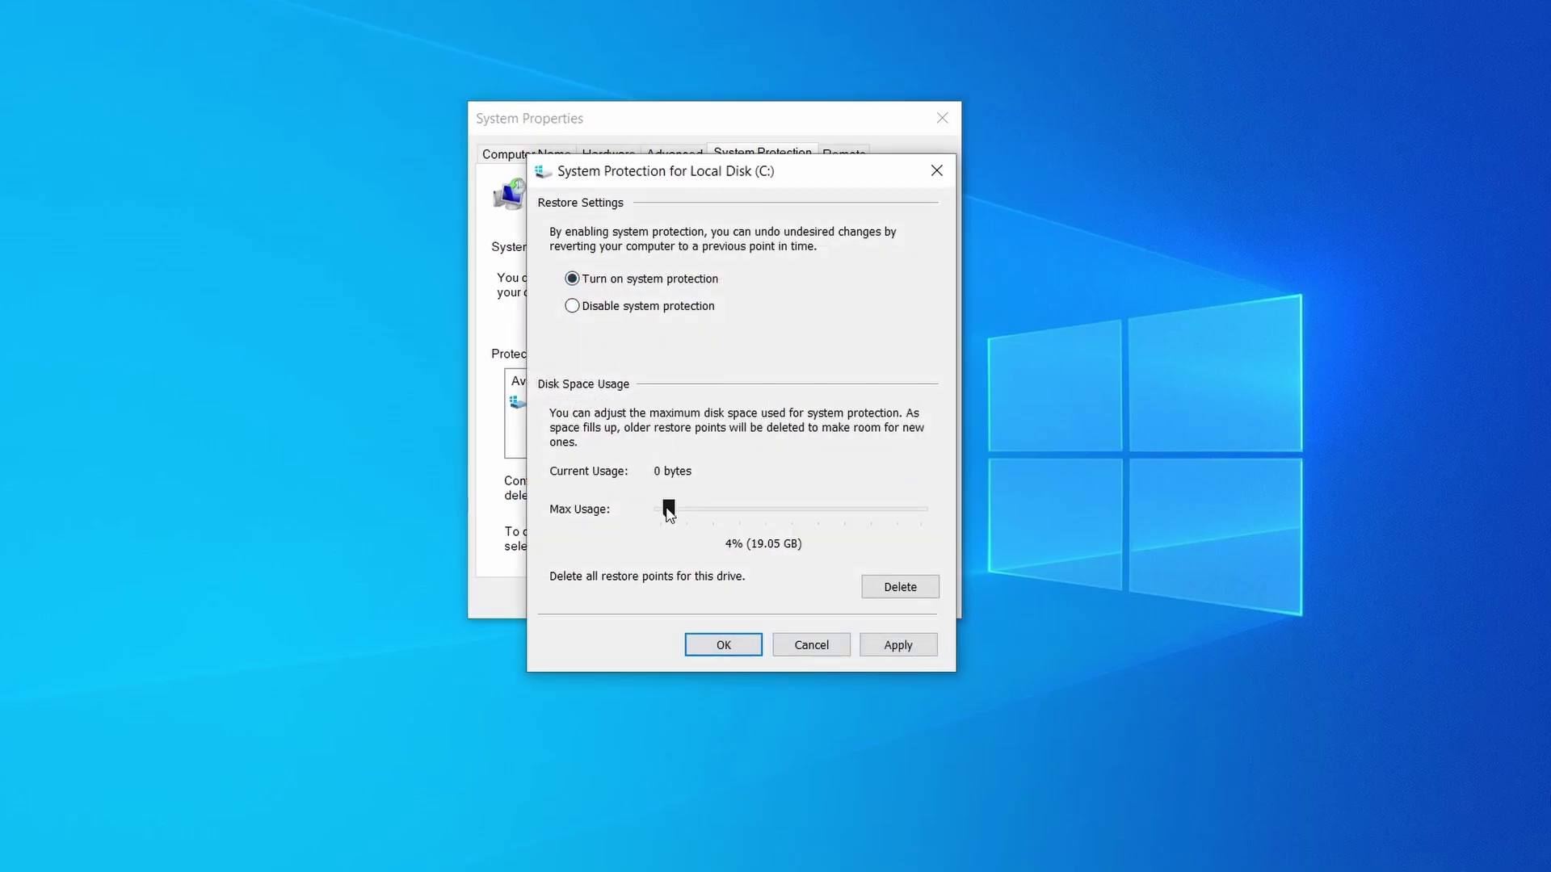
left_click(894, 643)
left_click(731, 646)
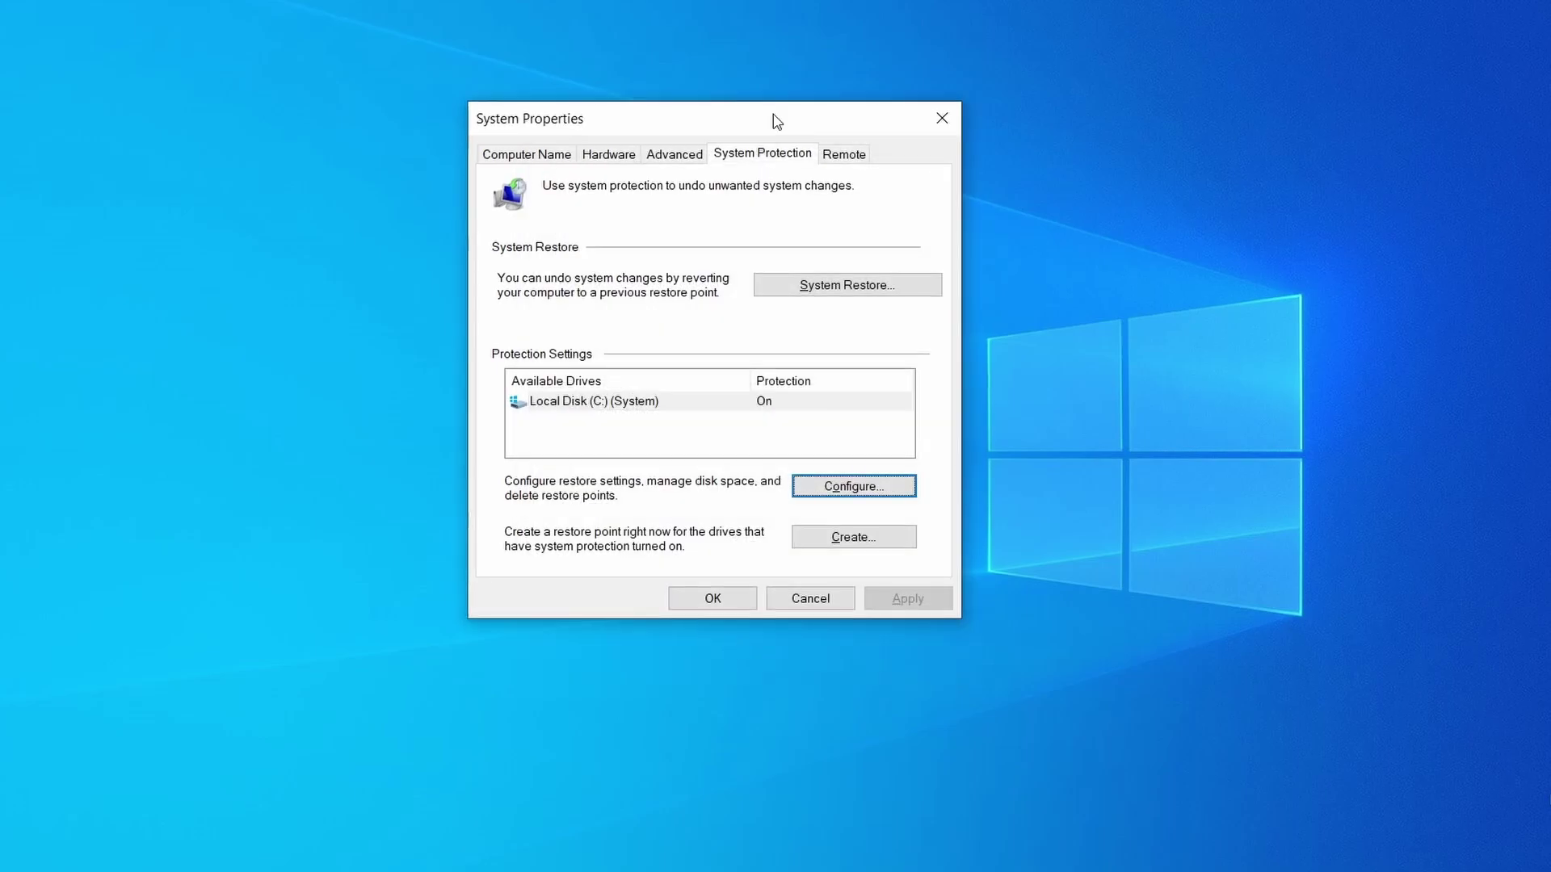
Step: Create the restore point 'Restore Point 1', then view restore points in System Restore
left_click(858, 539)
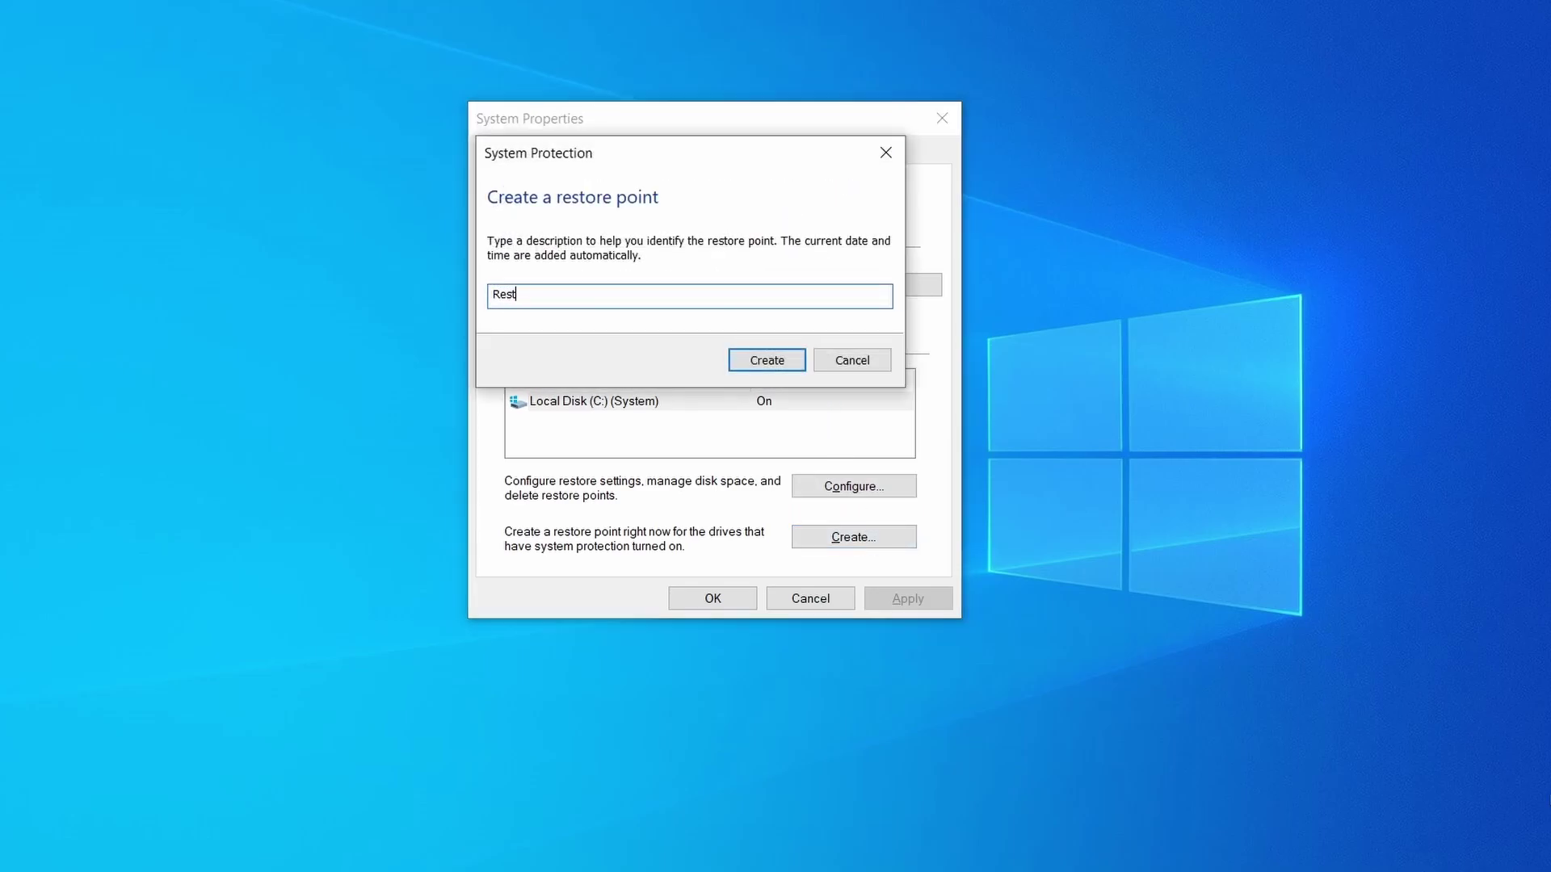
left_click(783, 360)
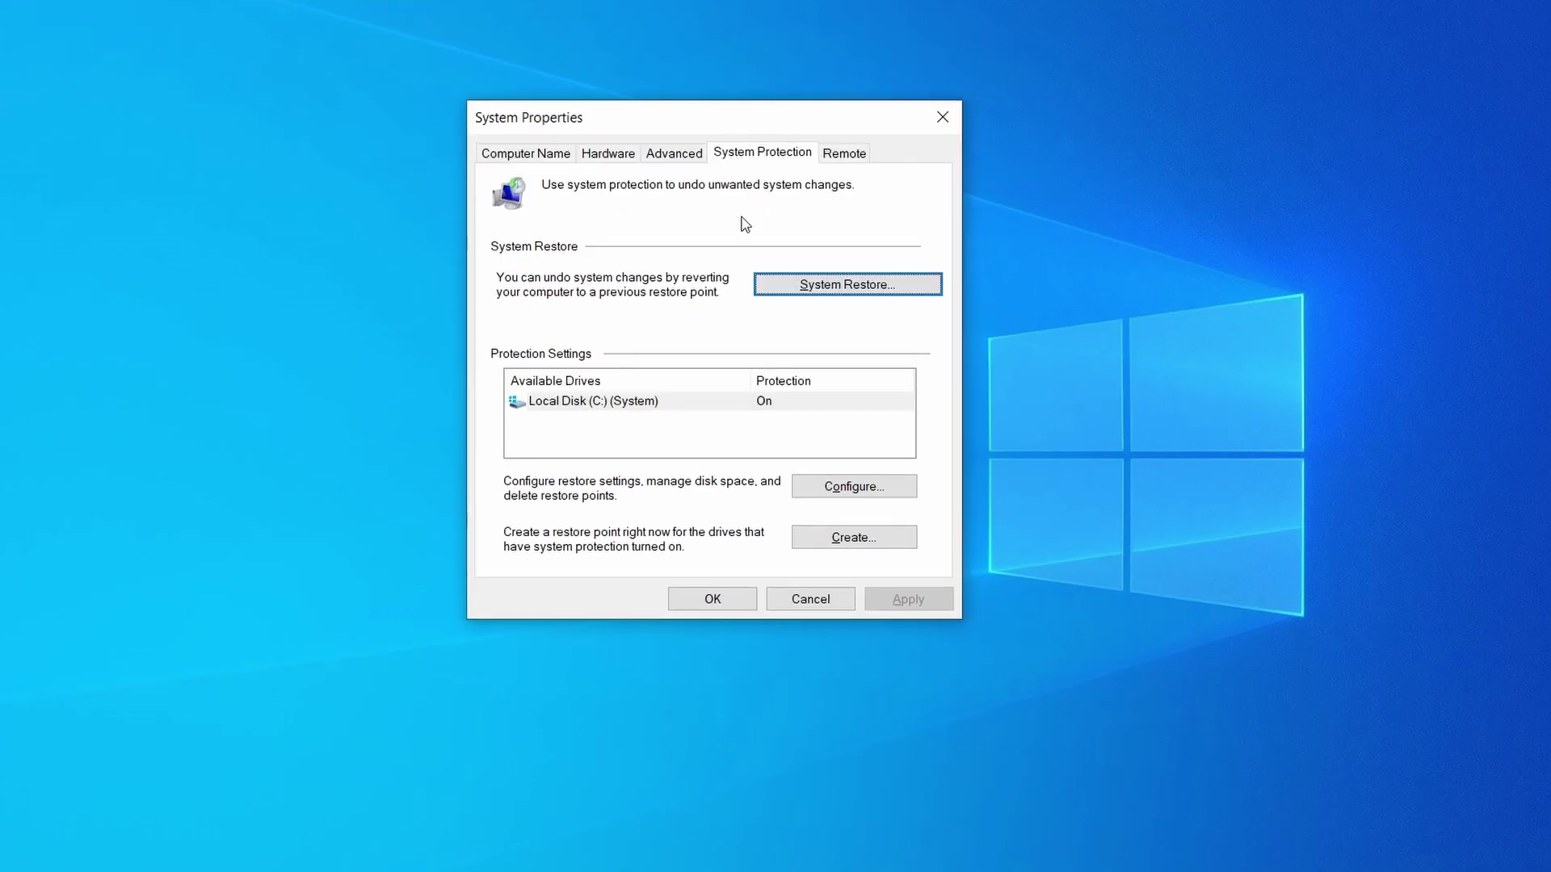
left_click(911, 291)
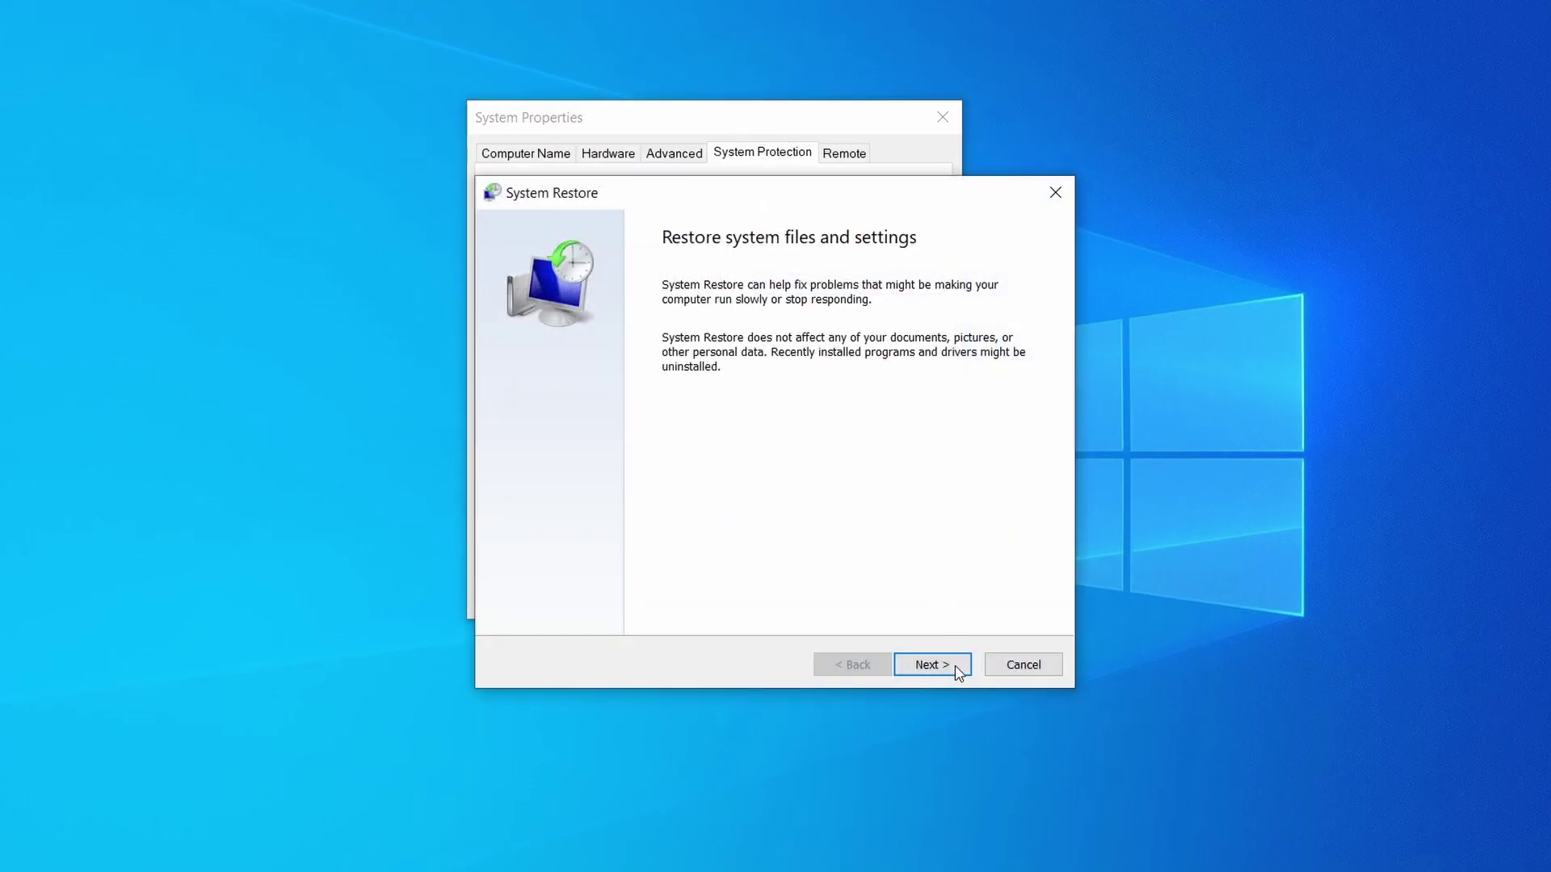
left_click(957, 672)
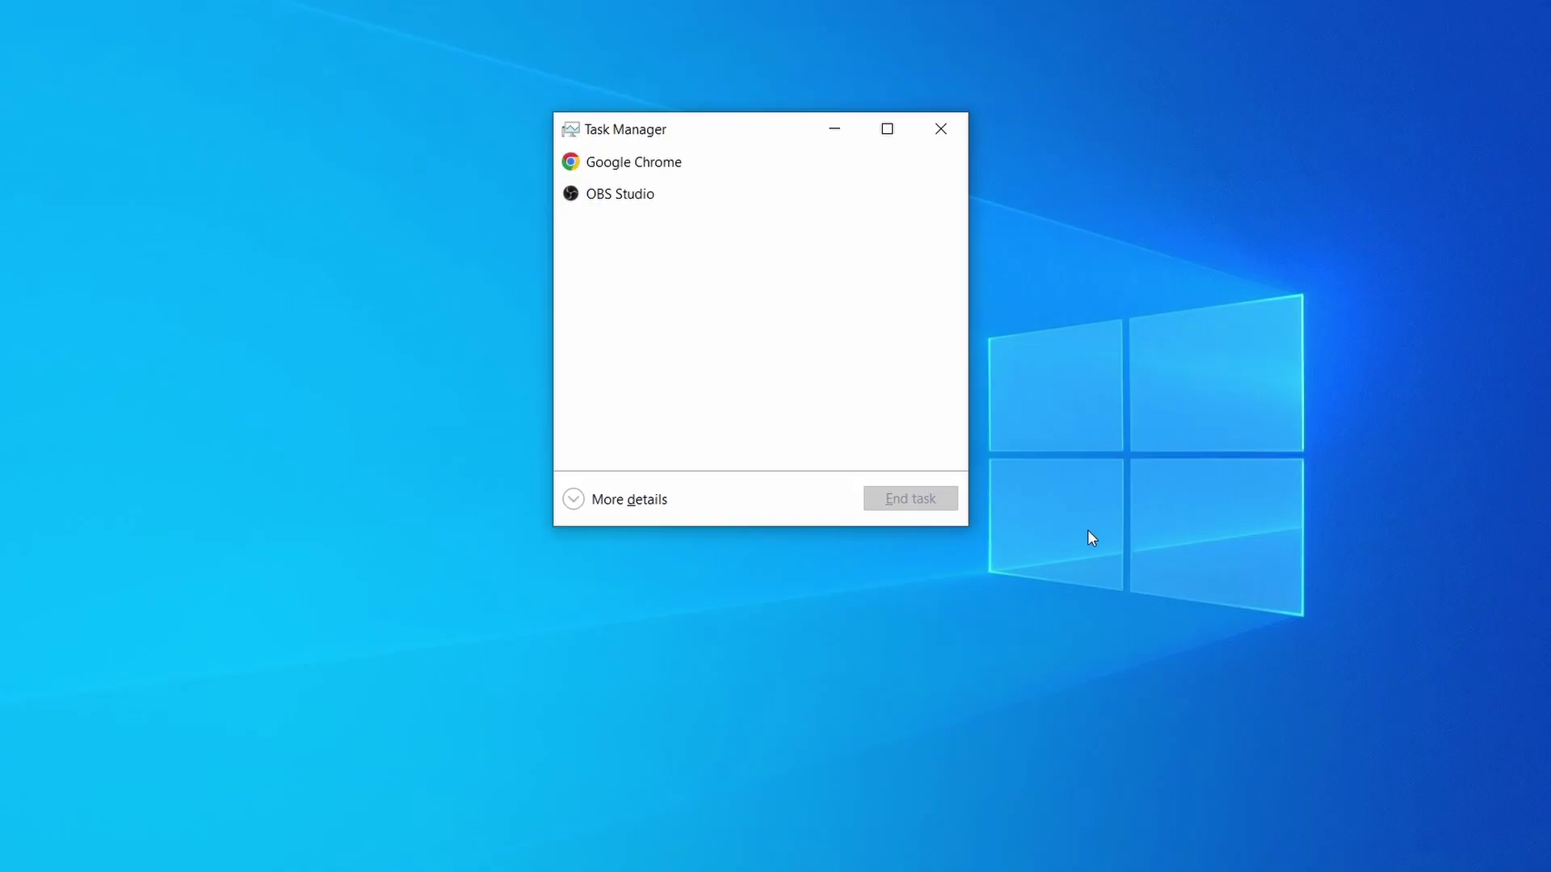
Step: In detailed Task Manager sorted by CPU and memory, open Example Malware Process's file location
left_click(586, 503)
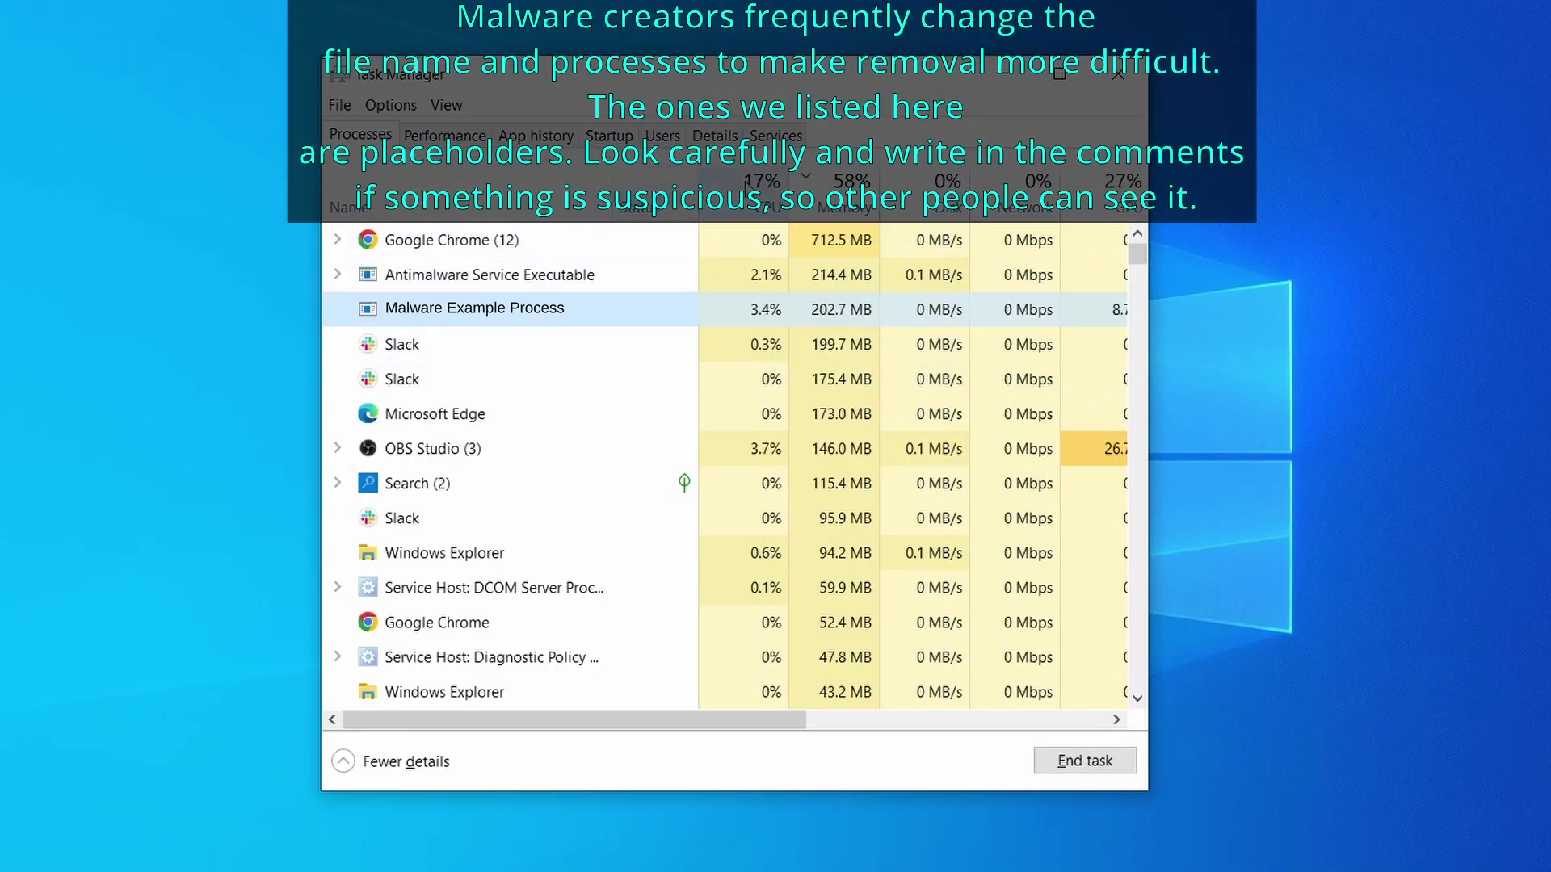
left_click(763, 189)
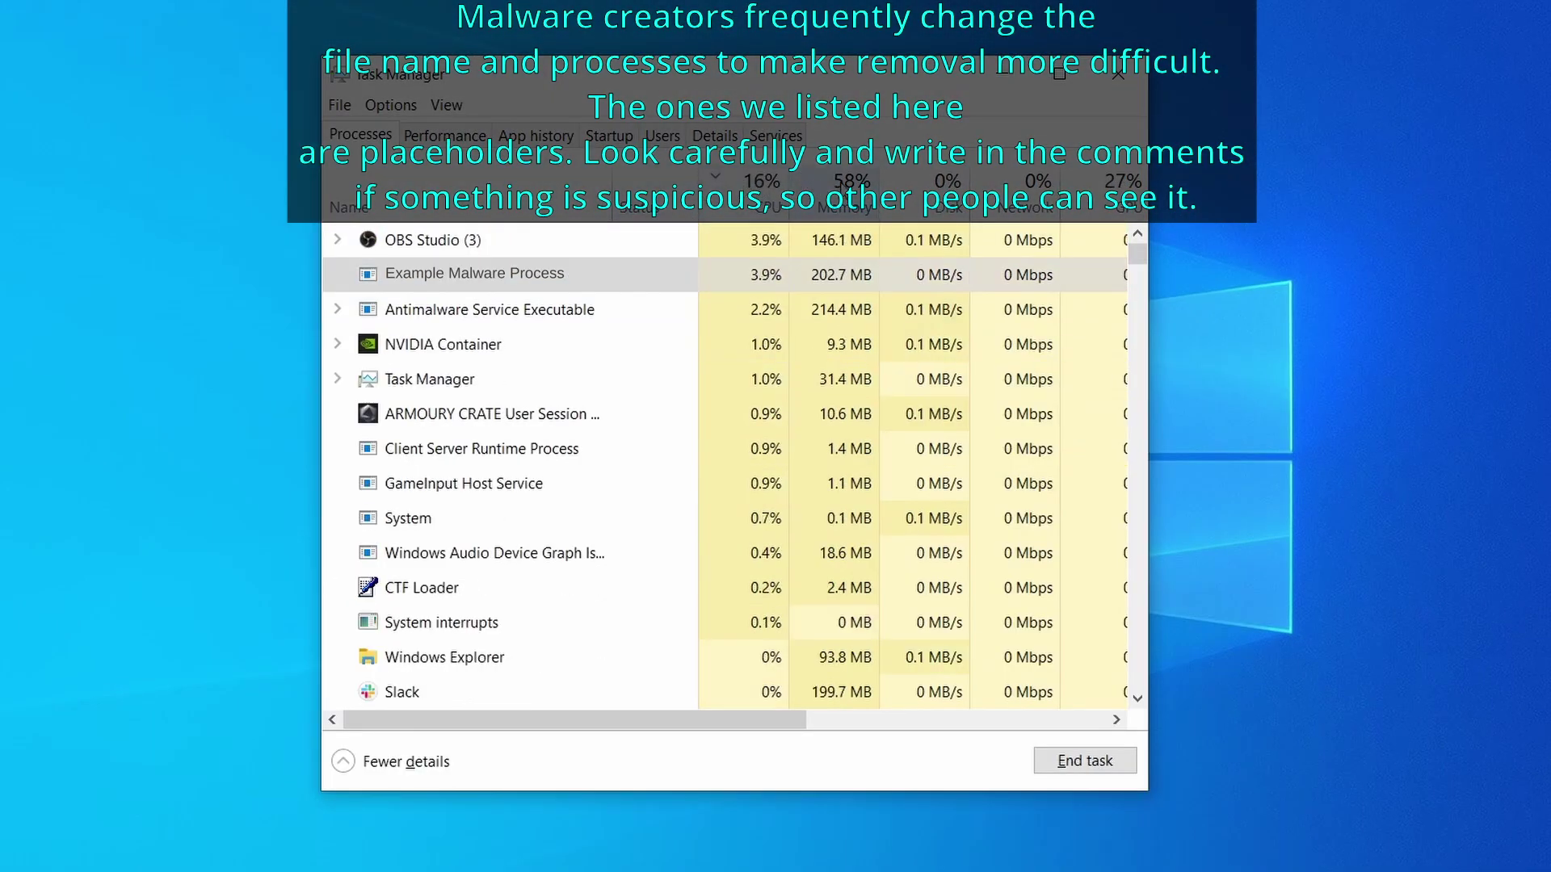
left_click(844, 190)
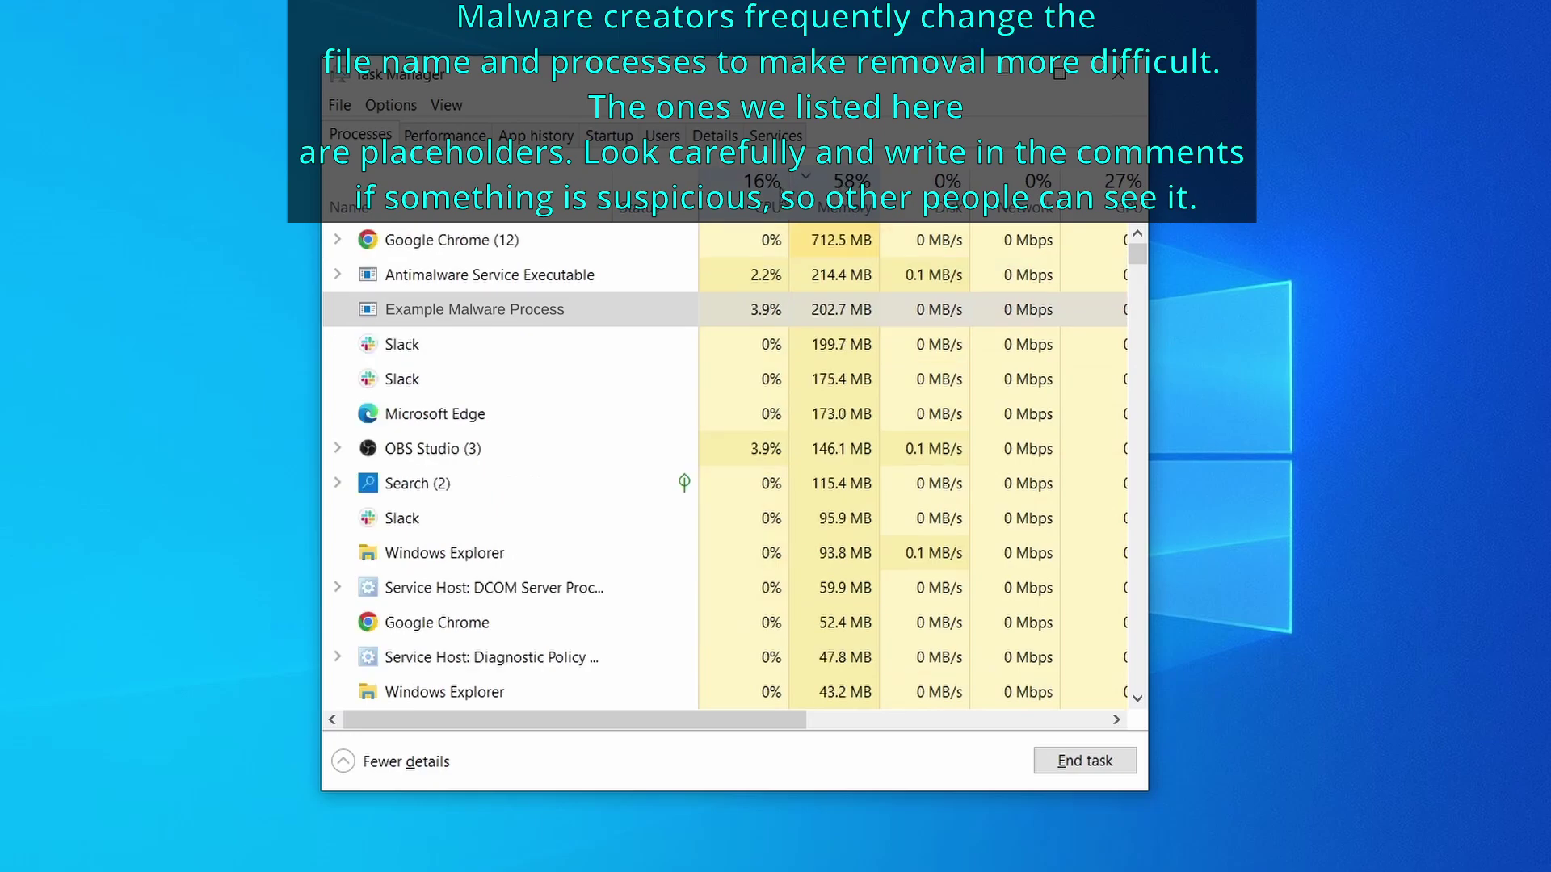
right_click(740, 308)
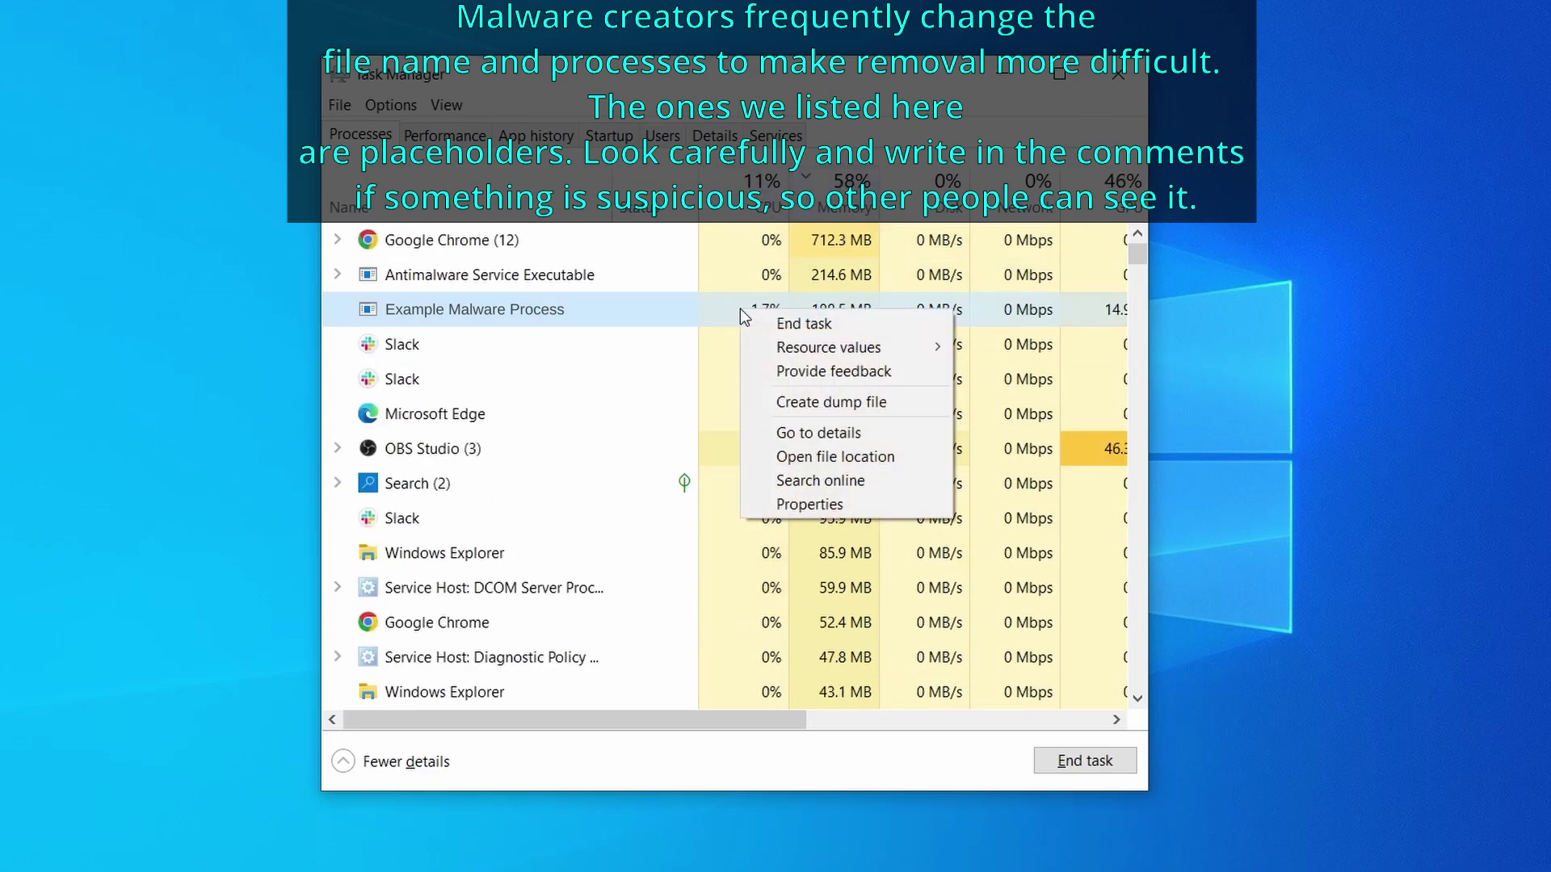
left_click(838, 458)
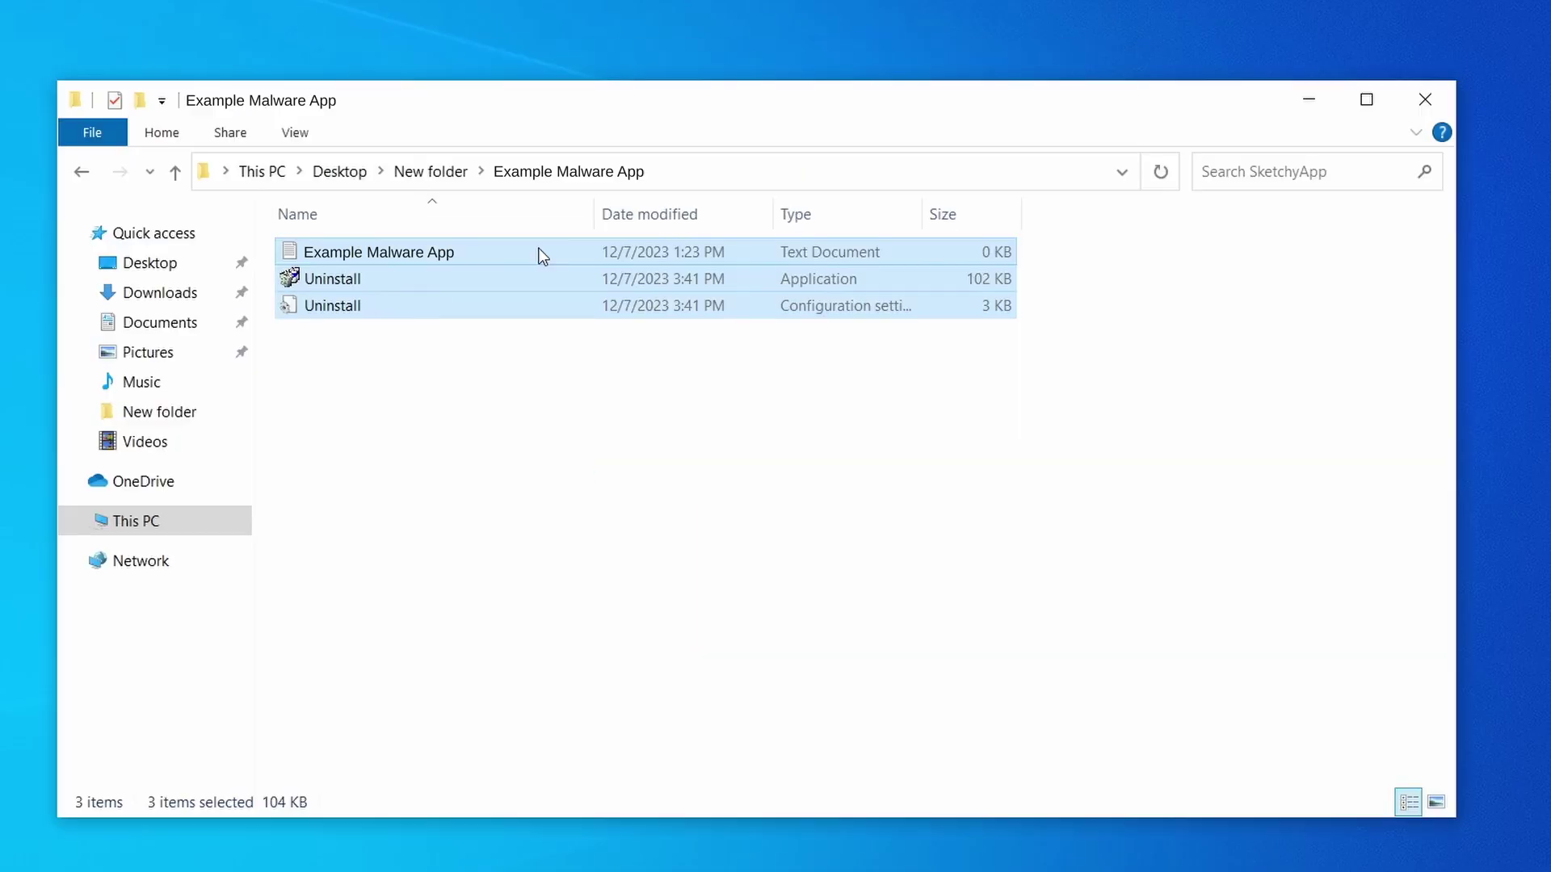
Step: Delete the three malware files and close the emptied folder
right_click(536, 252)
left_click(671, 563)
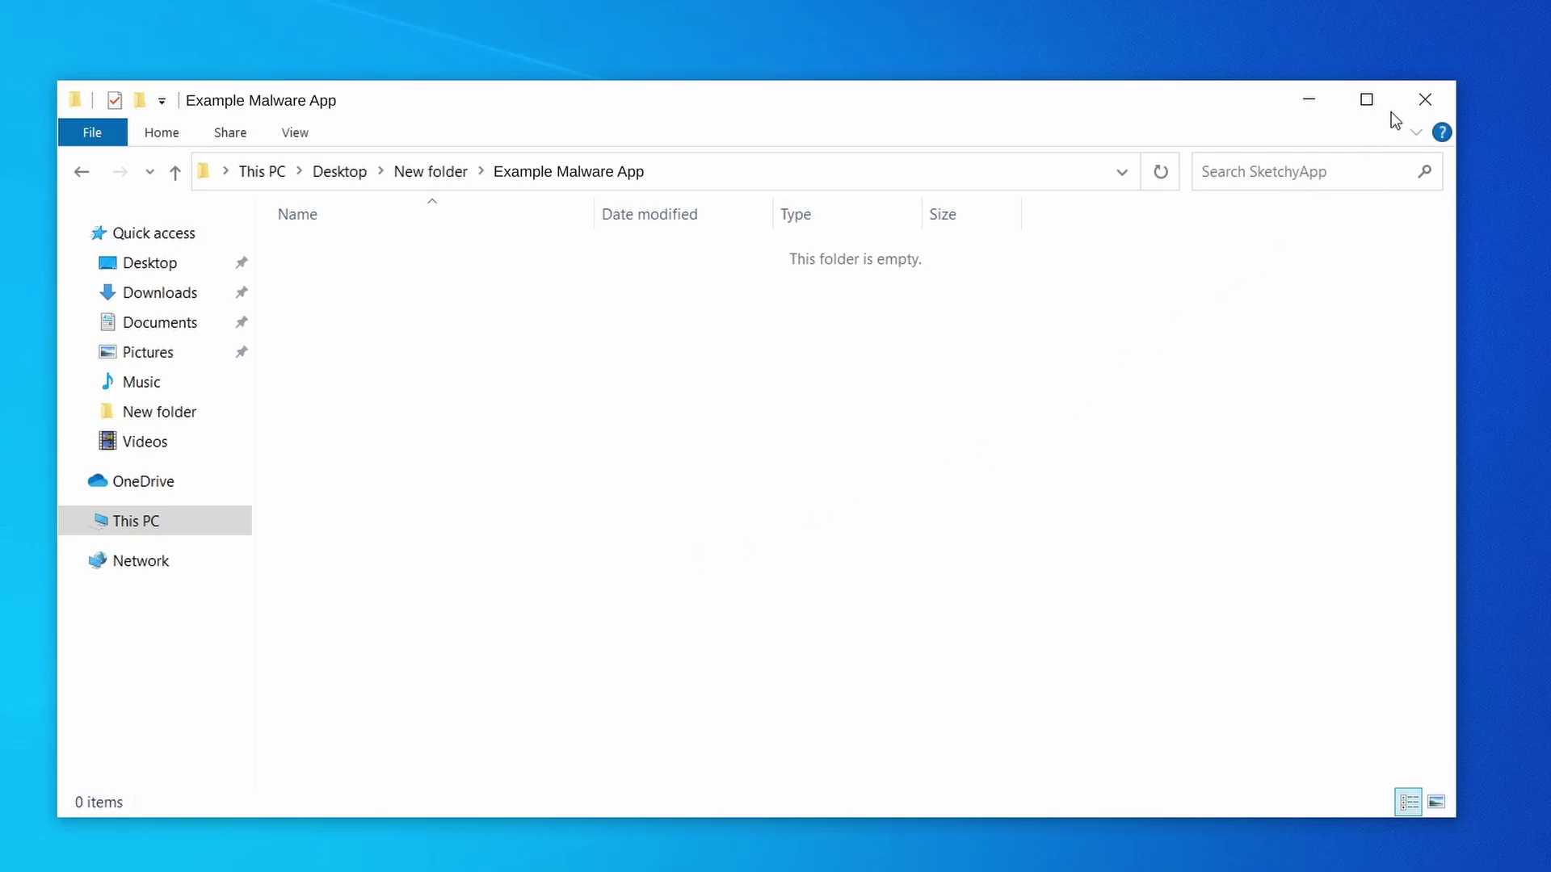
left_click(1425, 98)
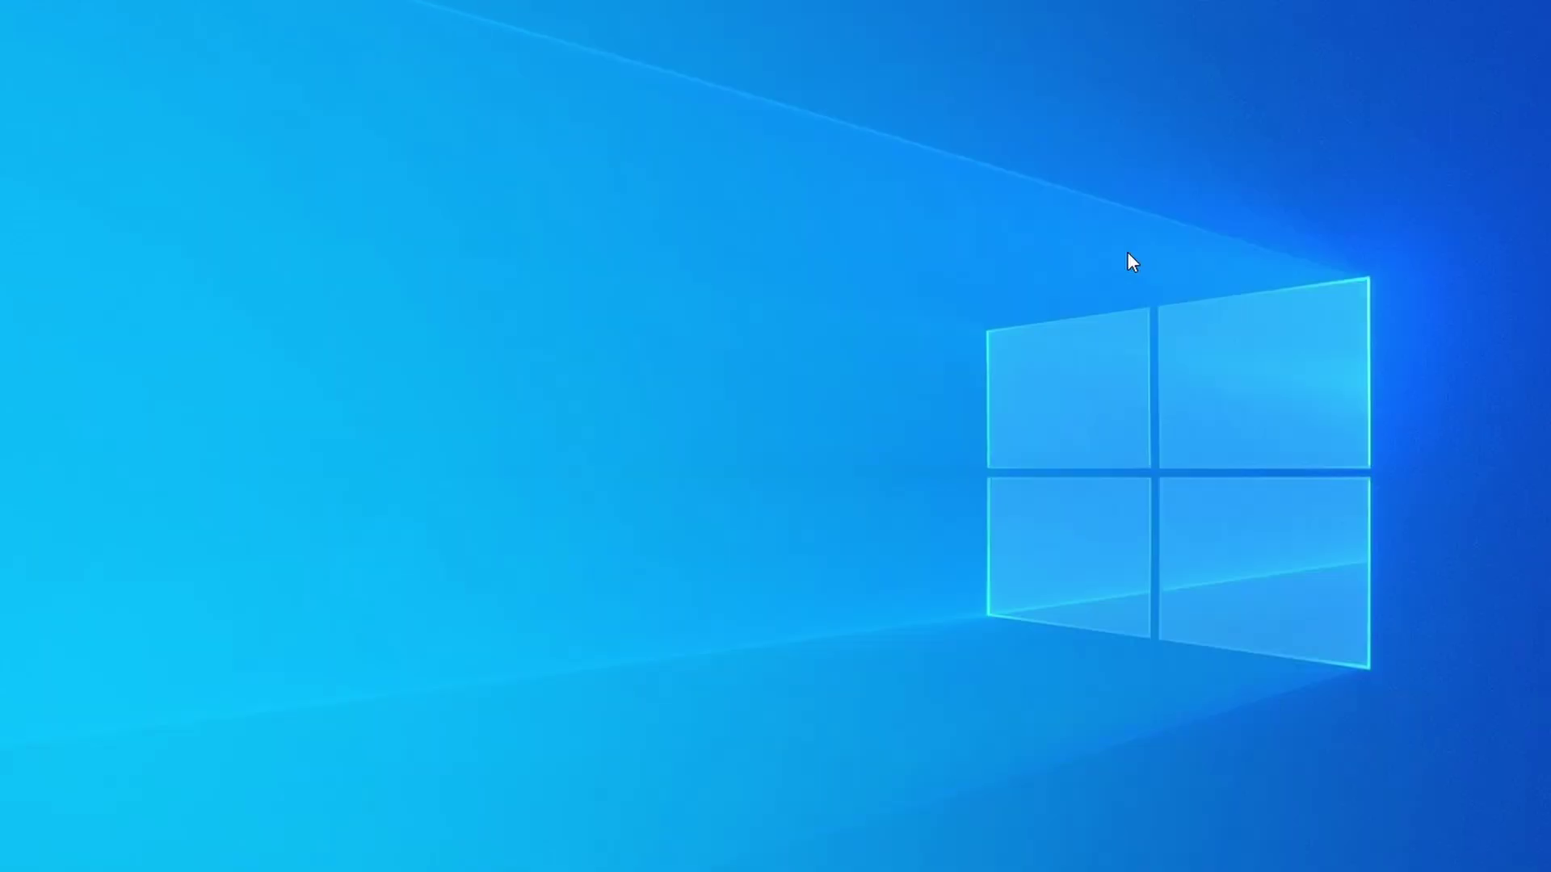
Step: Reopen Task Manager with Ctrl+Shift+Esc, sort by CPU and memory, and right-click Example Malware App
key("ctrl+shift+Escape")
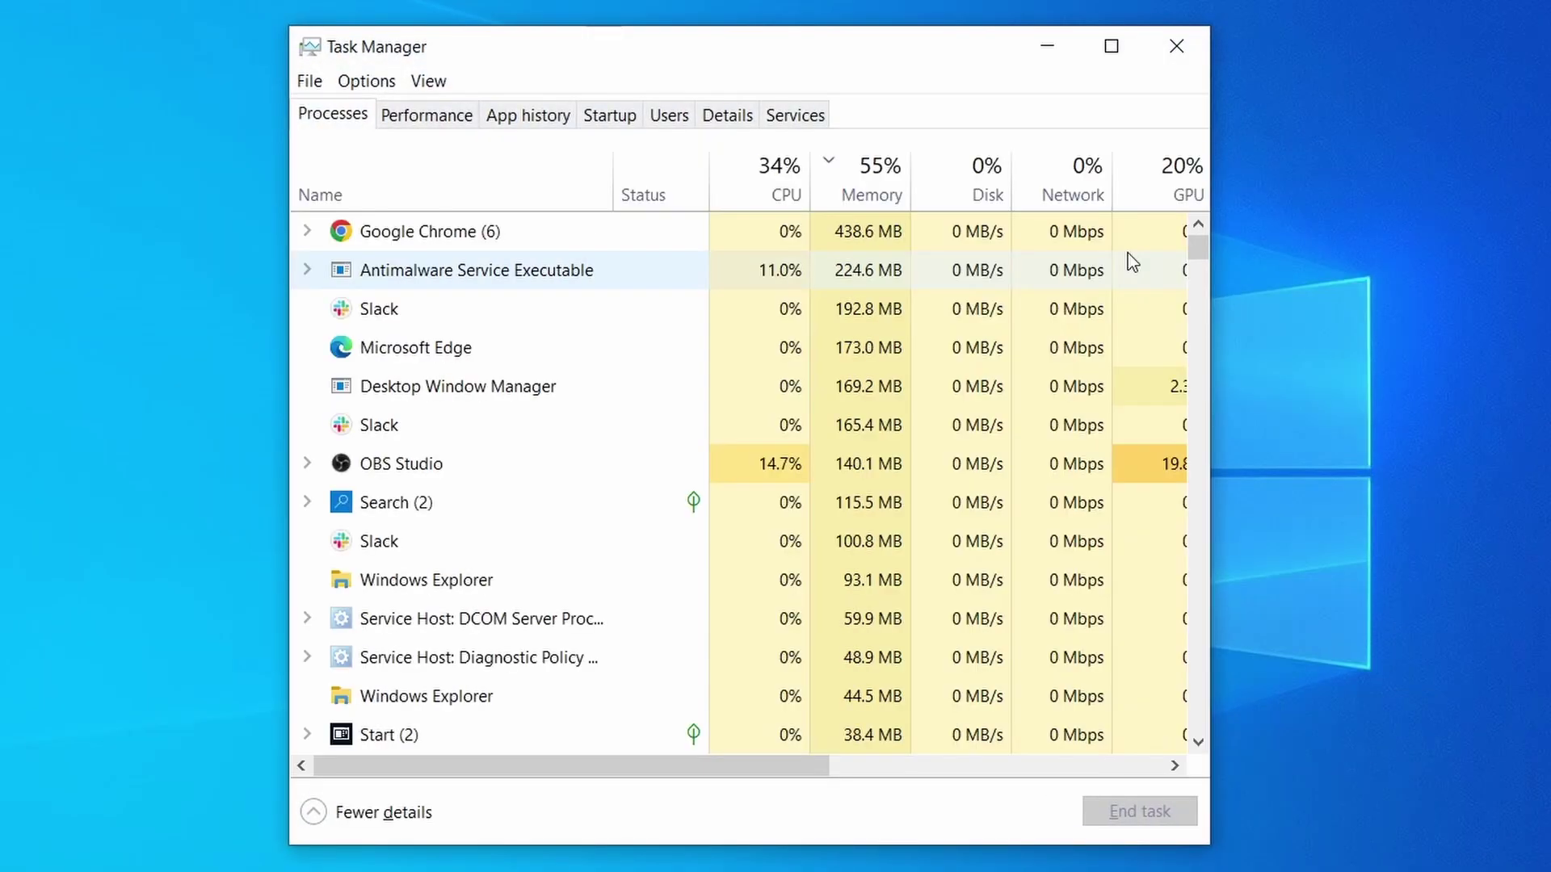
left_click(747, 191)
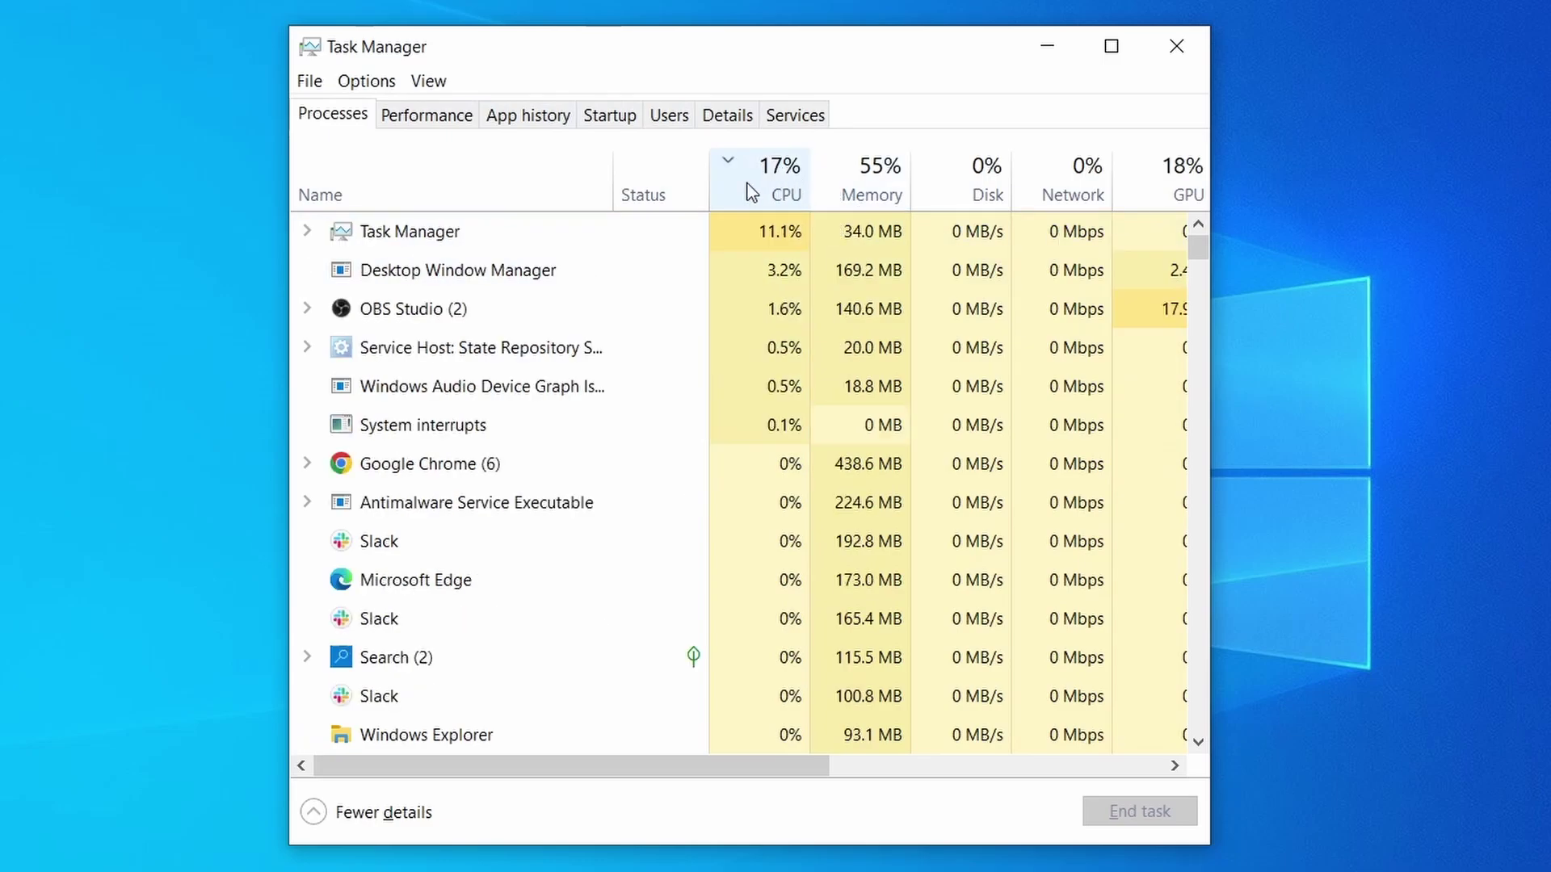
left_click(878, 176)
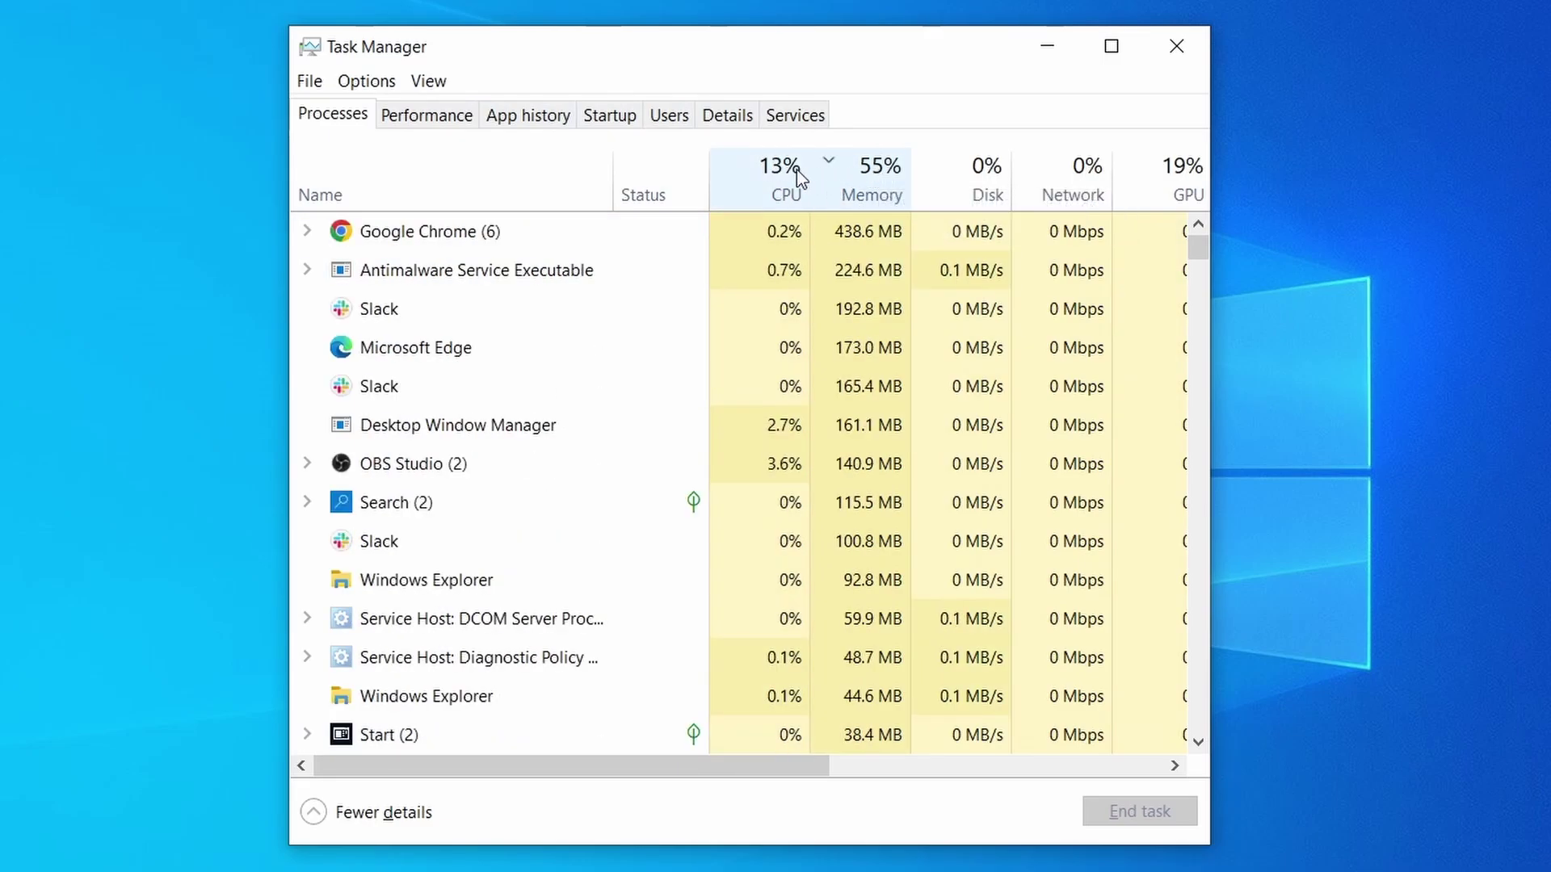
scroll(672, 545, "down", 2)
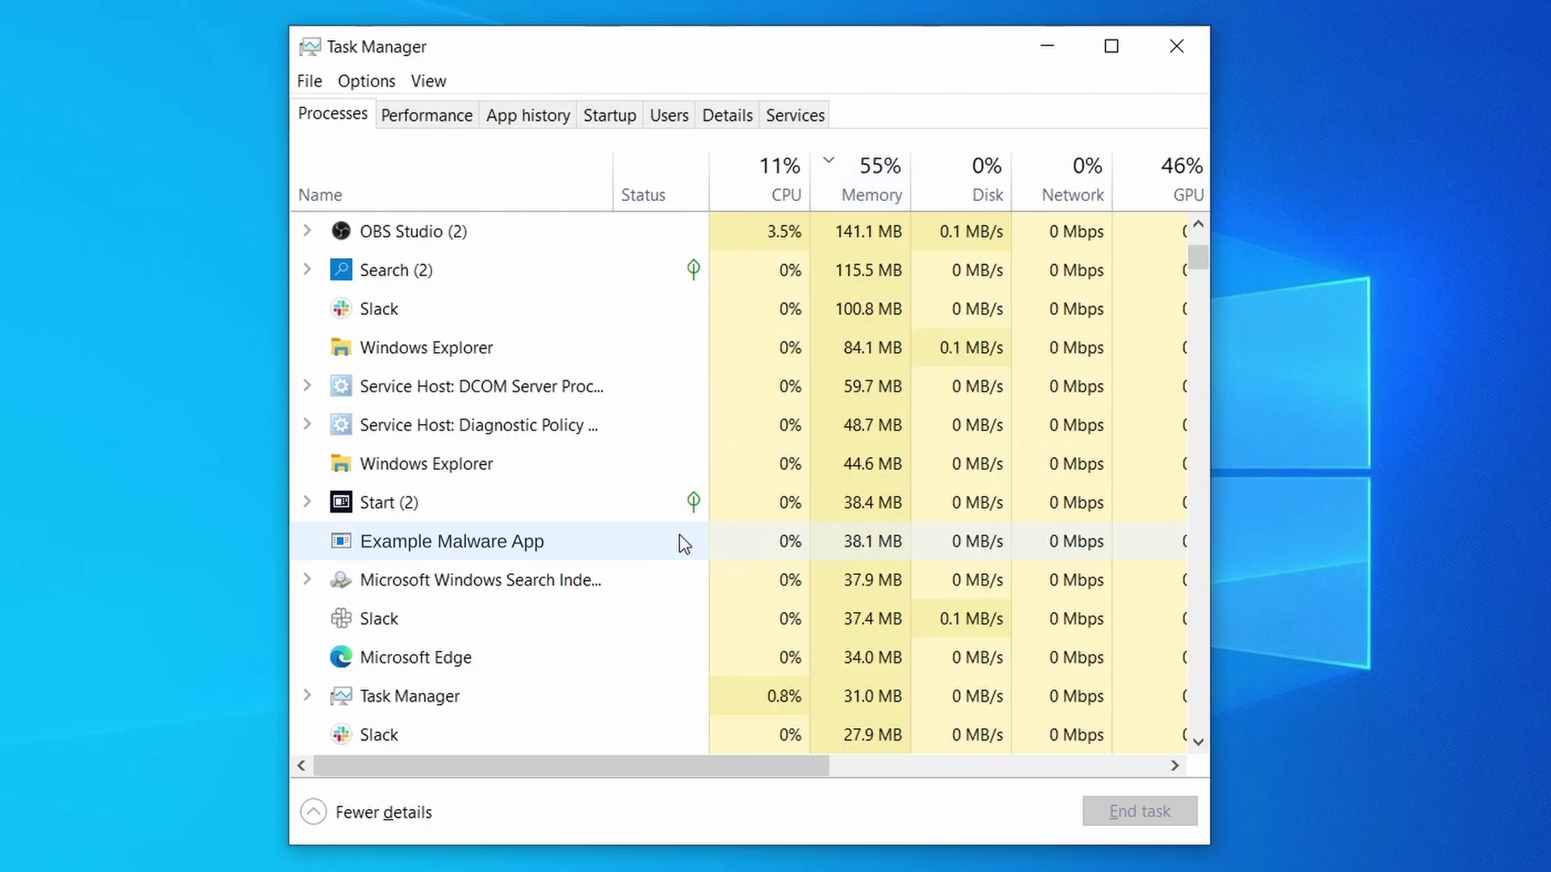
right_click(680, 535)
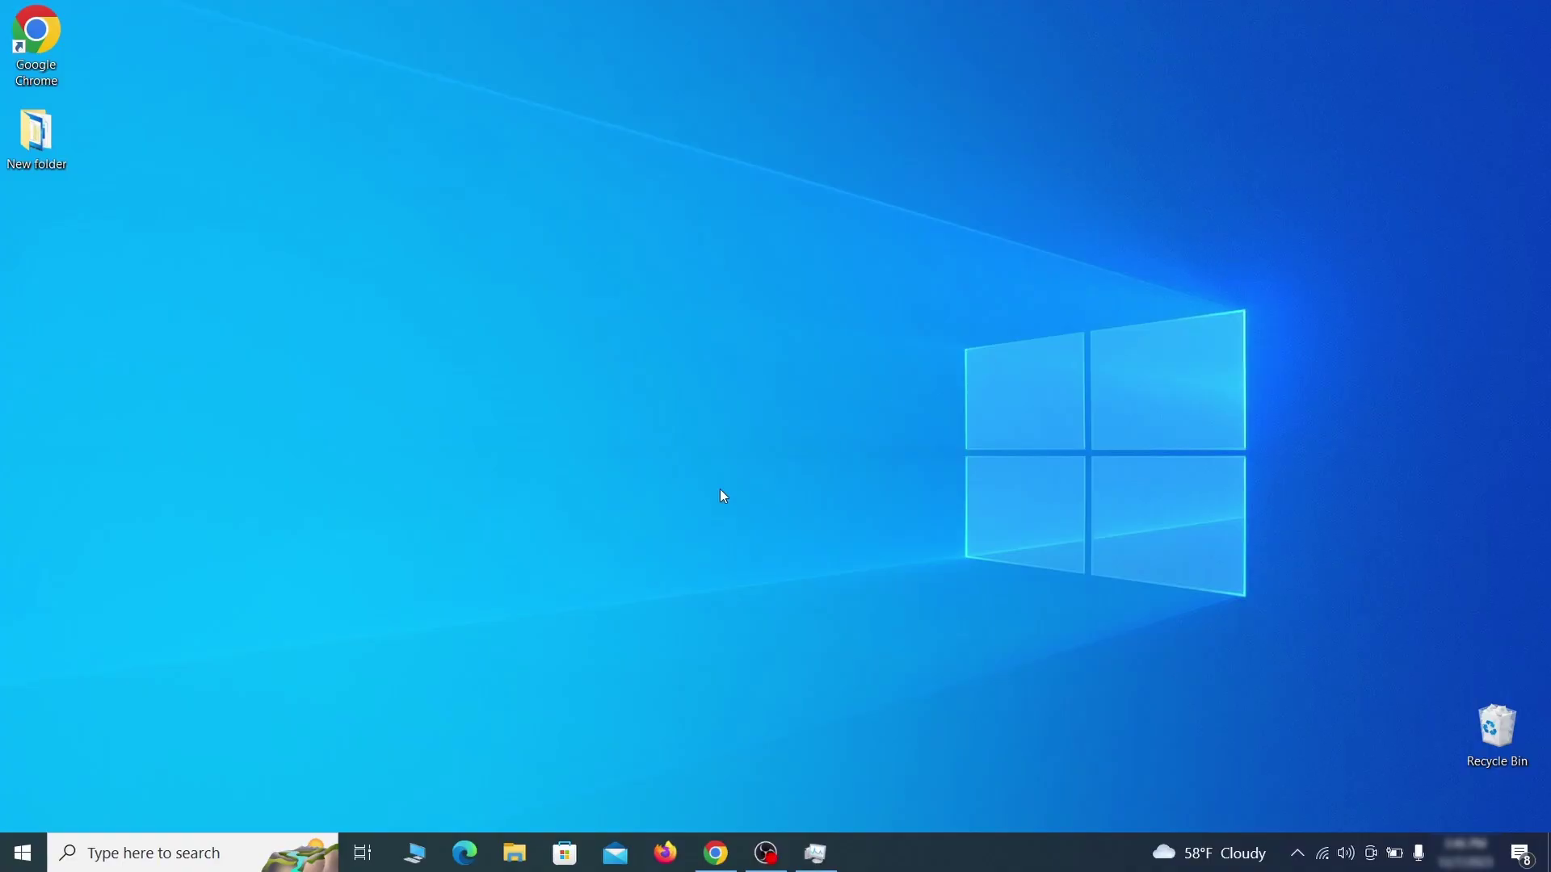
Step: Search Start for 'view network connections' to bring up the Network Connections panel
left_click(23, 853)
type("view network connections")
key("Return")
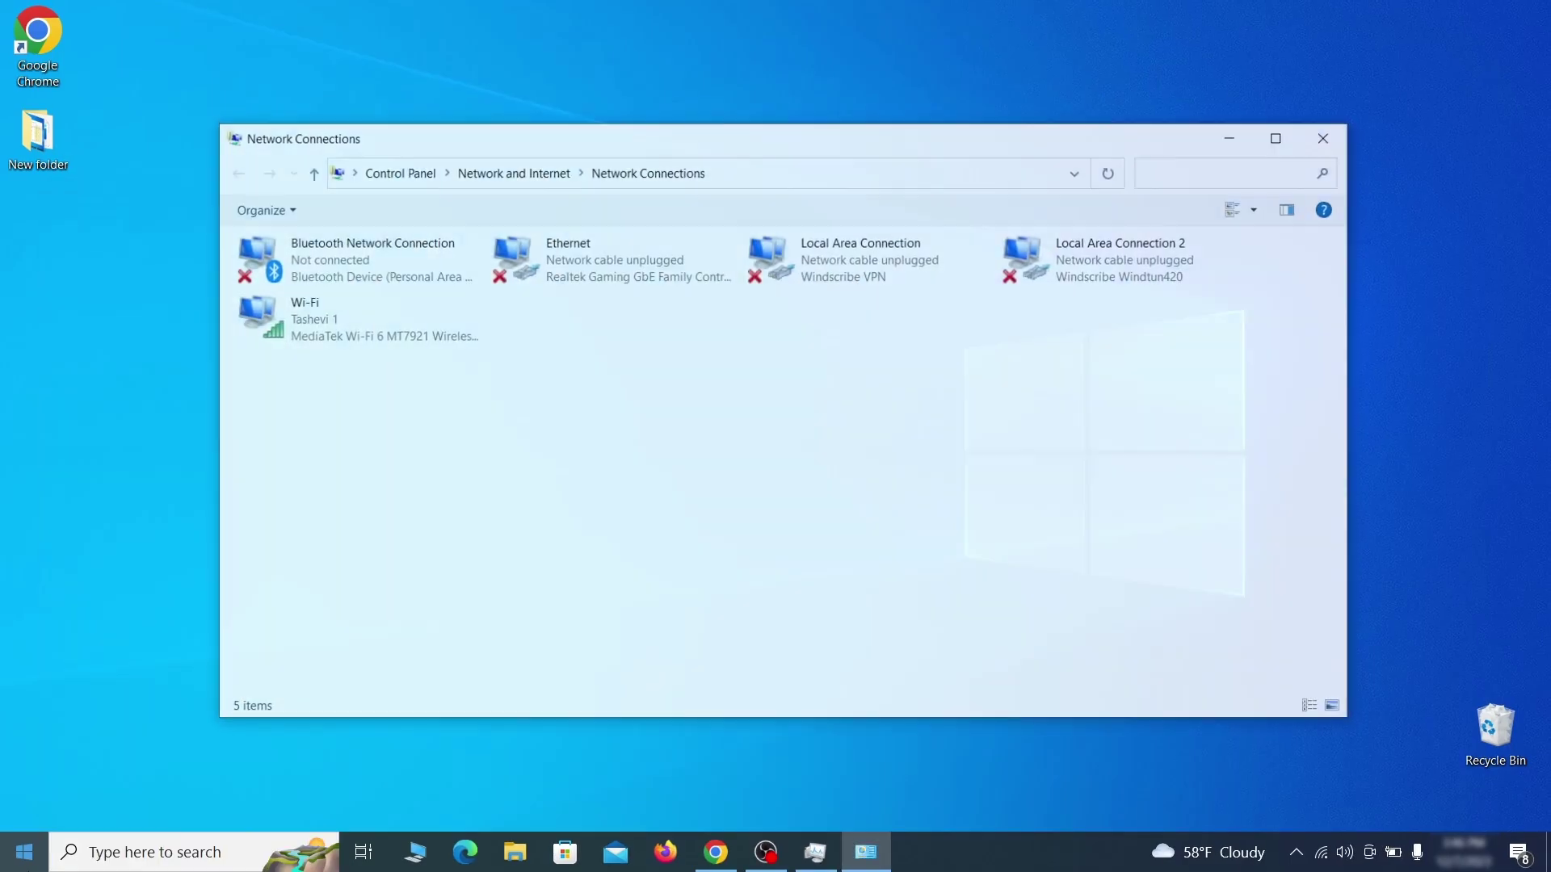
Step: Open the Internet Protocol Version 4 (TCP/IPv4) properties of the Wi-Fi adapter
left_click(281, 315)
right_click(330, 334)
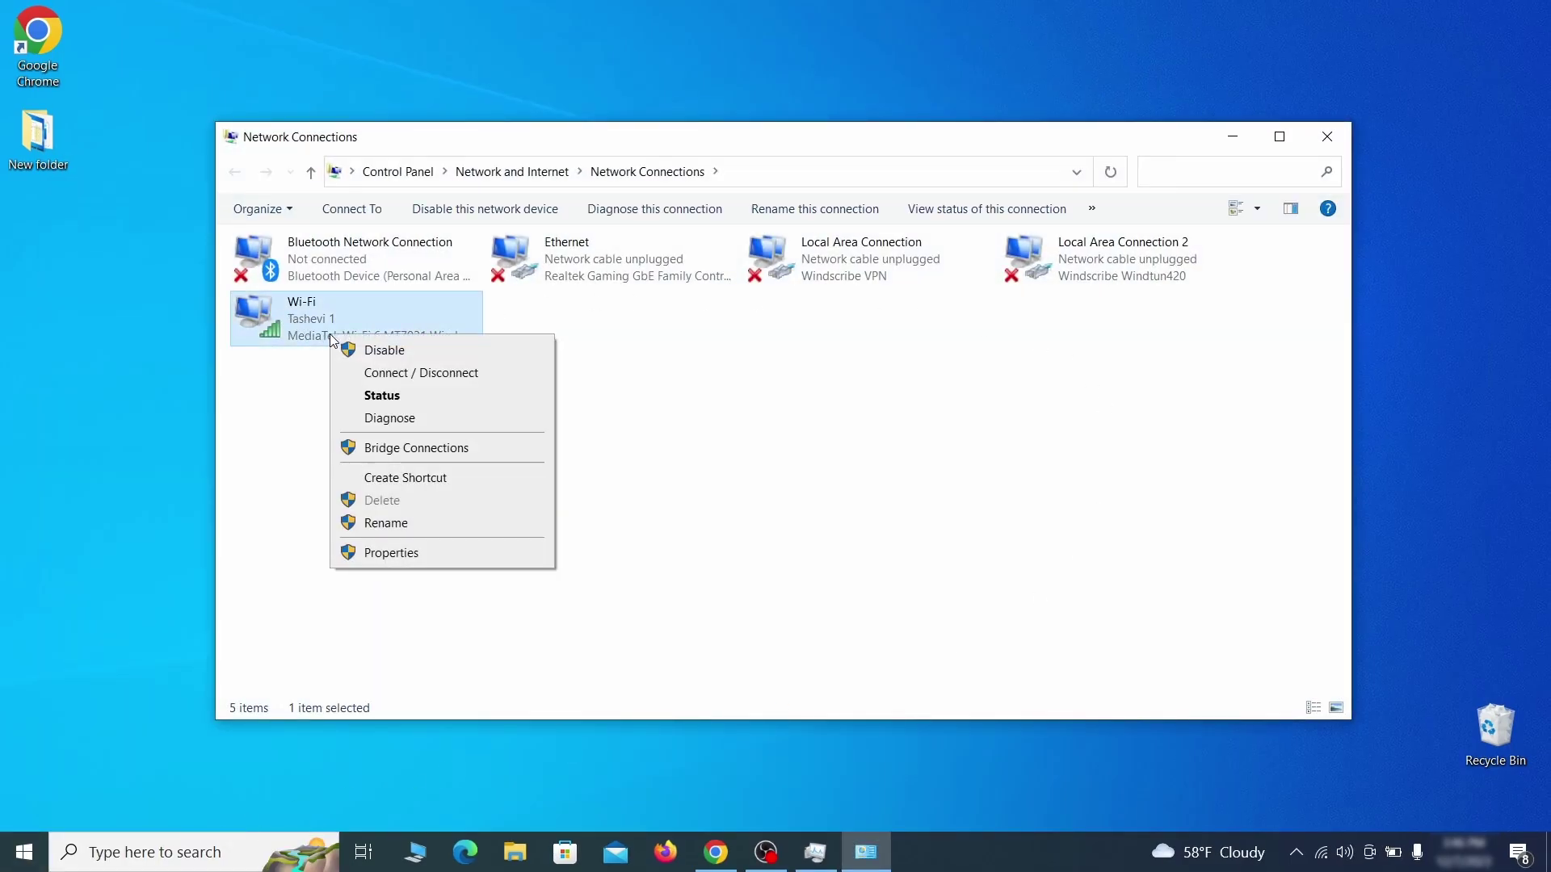
left_click(420, 554)
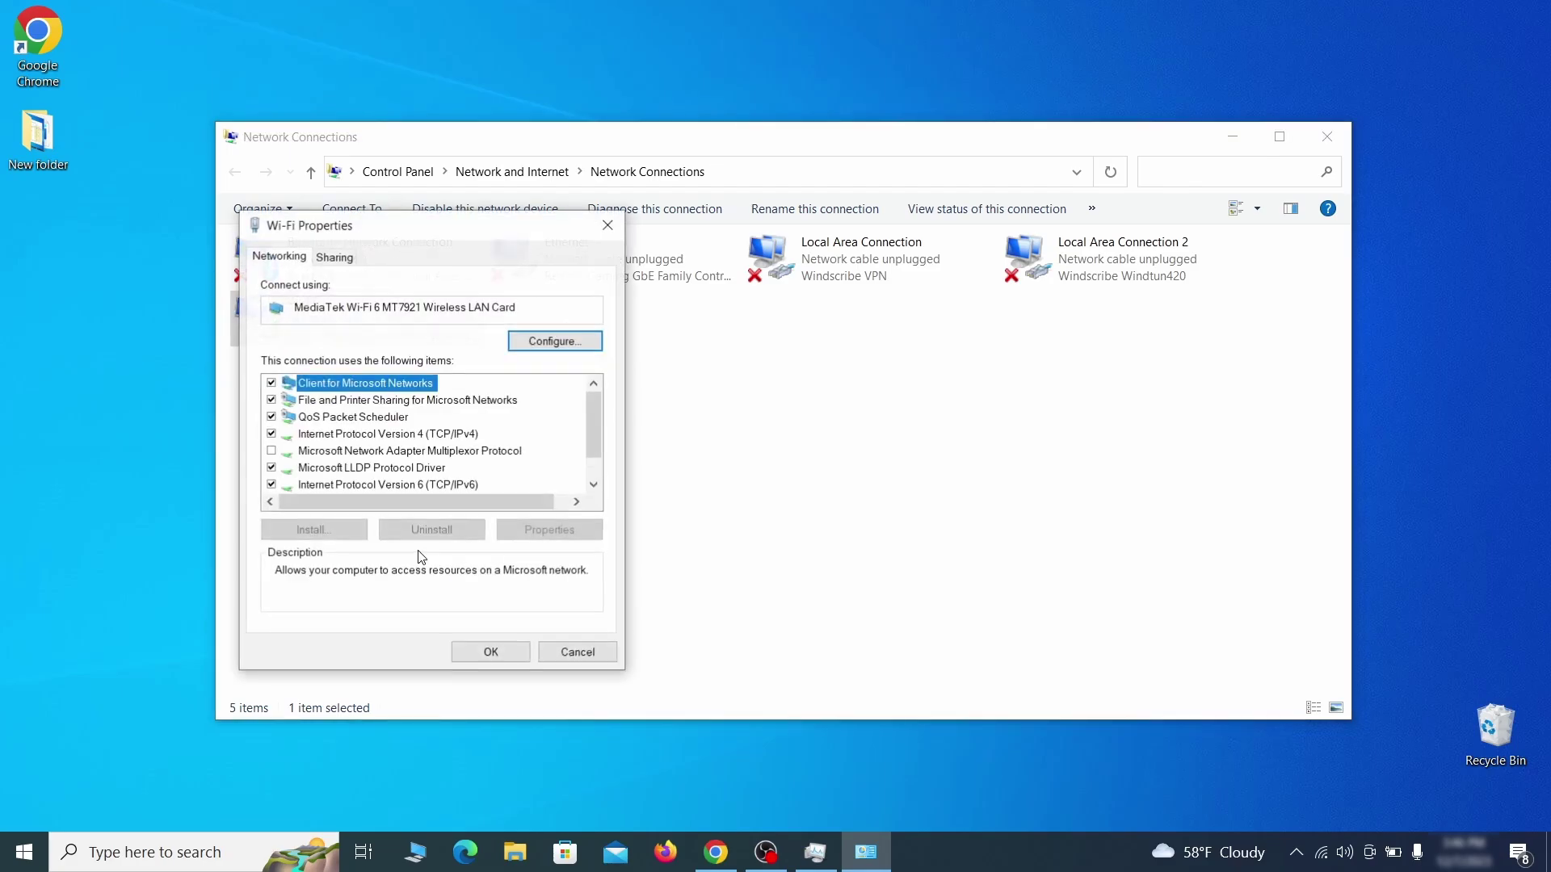
left_click(403, 436)
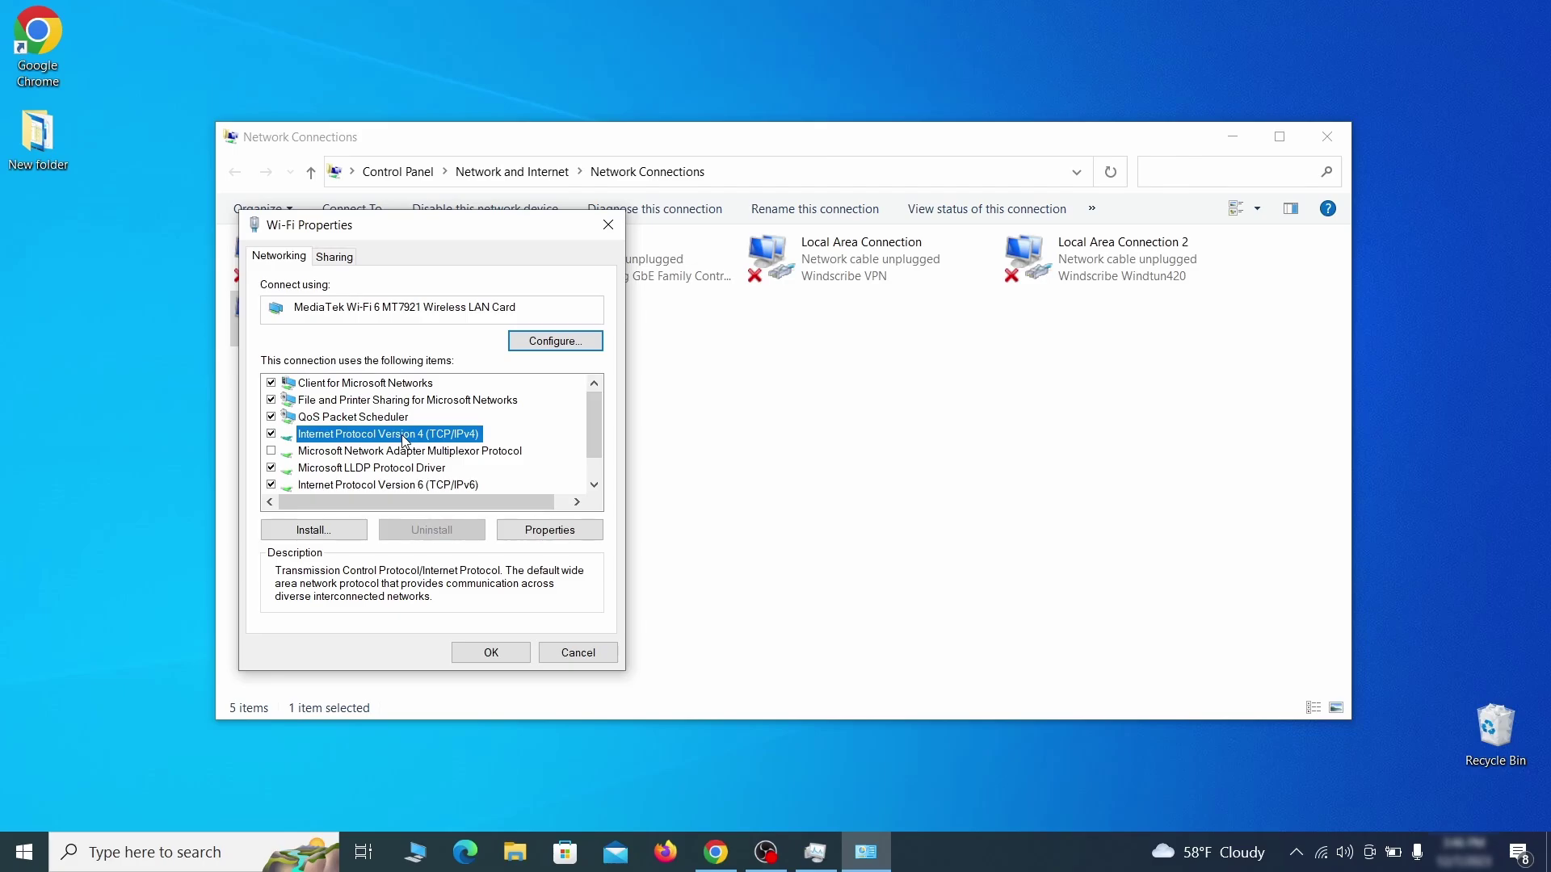
left_click(550, 530)
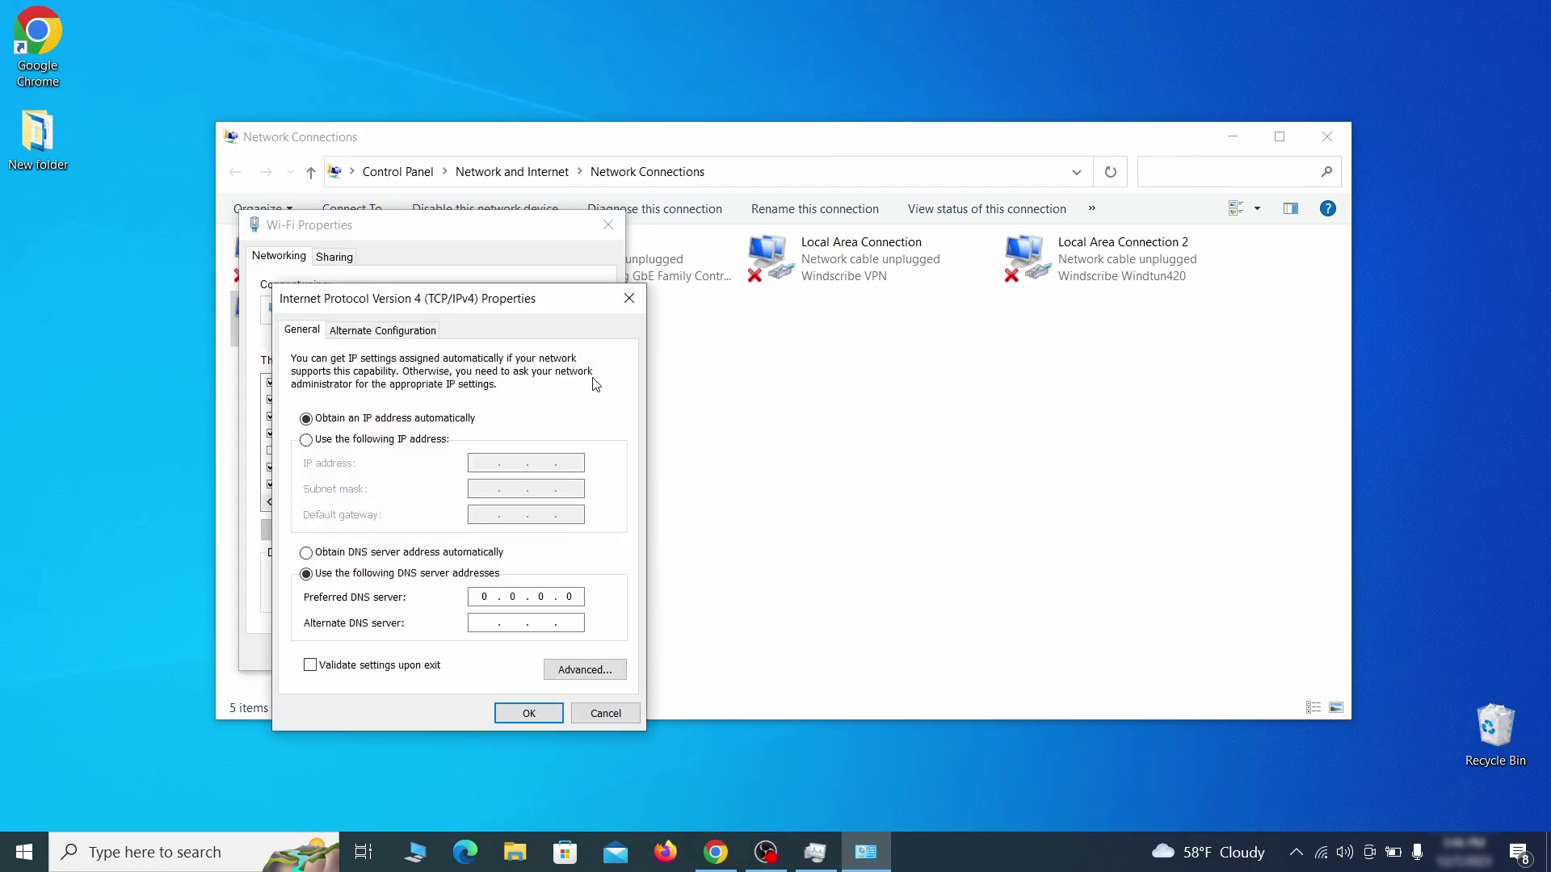
left_click_drag(553, 297, 784, 236)
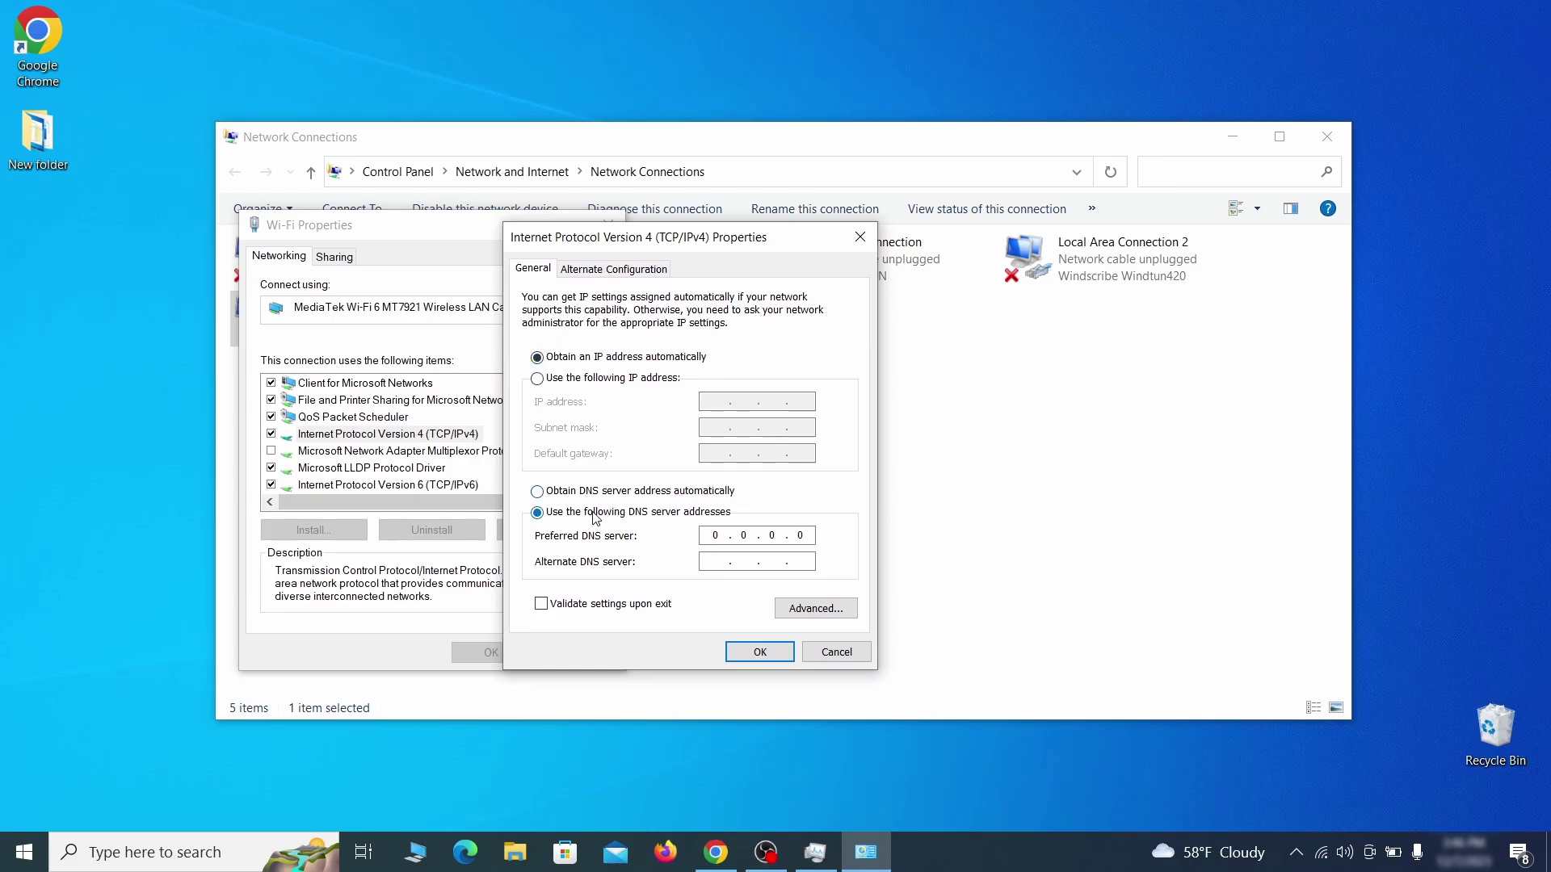
Step: Remove the 0.0.0.0 DNS server under Advanced DNS settings and close all Wi-Fi dialogs
left_click(838, 618)
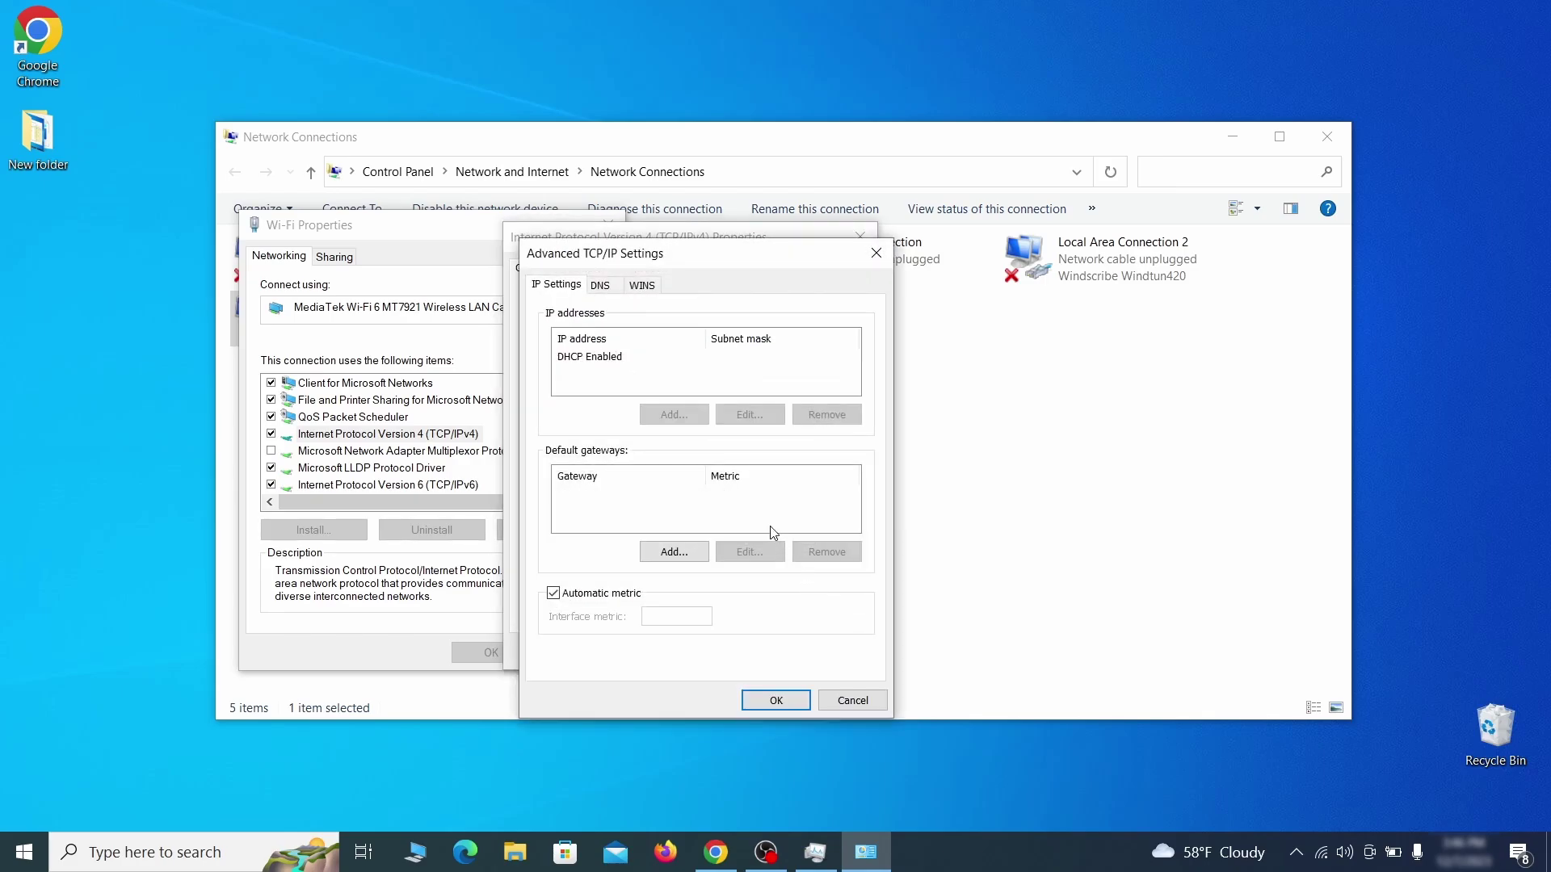
left_click(605, 287)
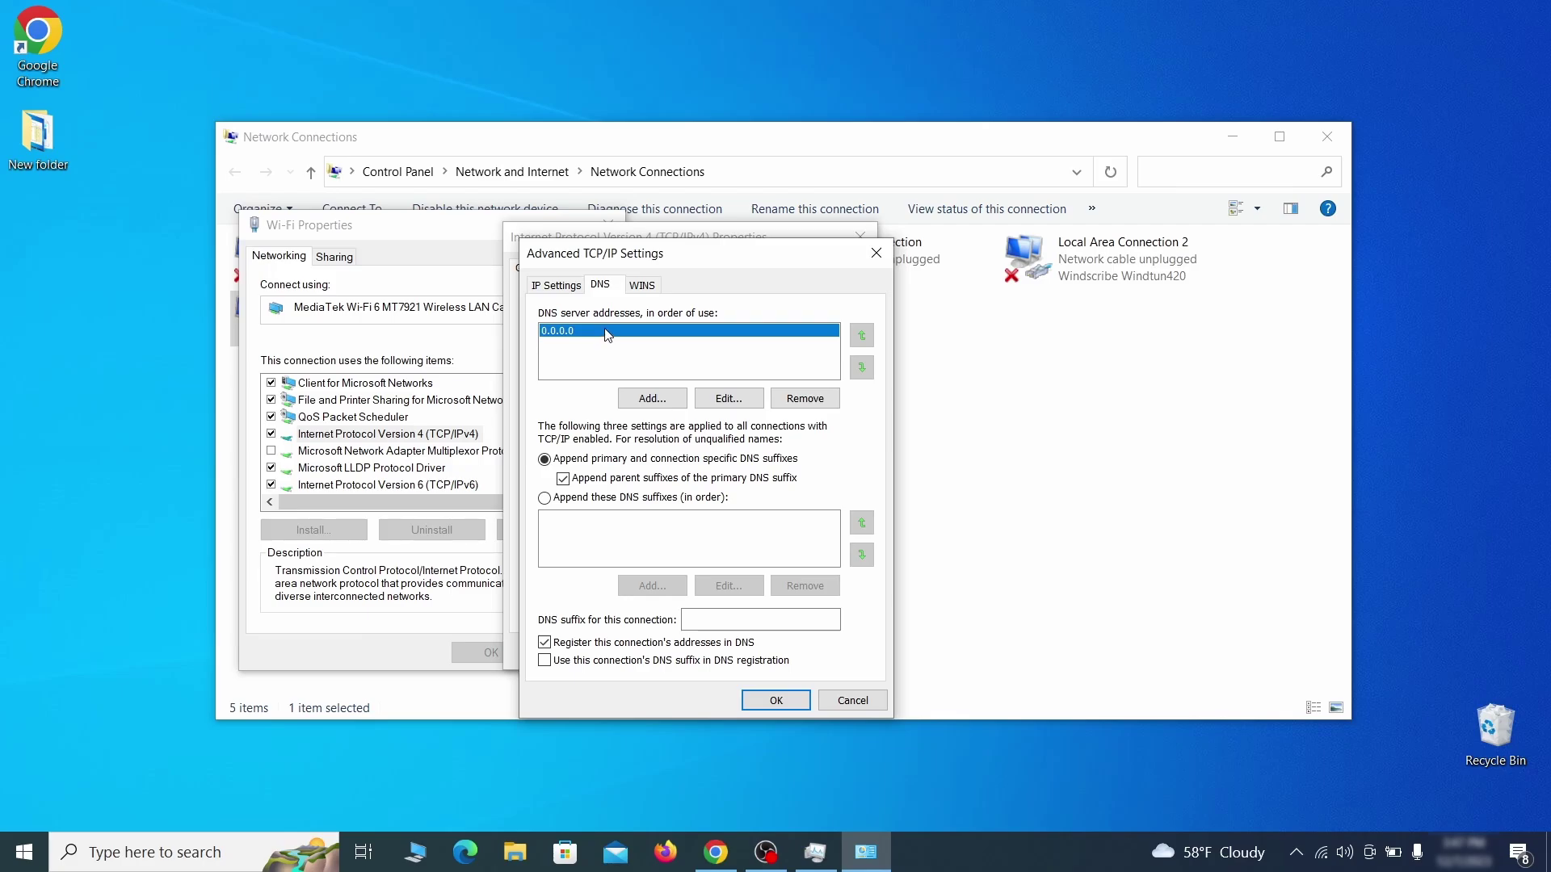
left_click(821, 404)
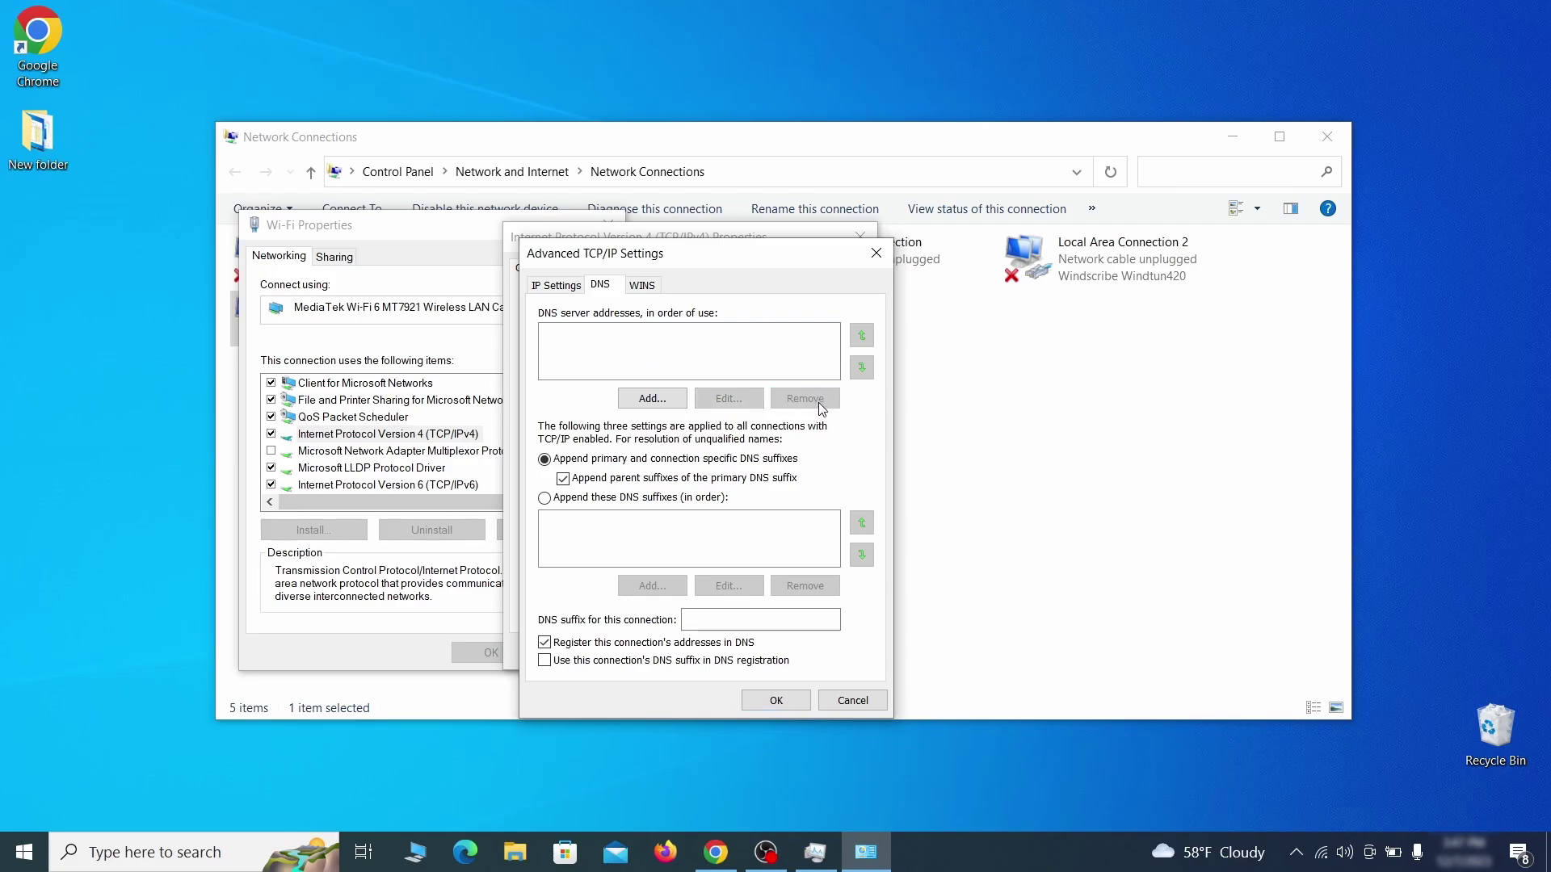
left_click(776, 701)
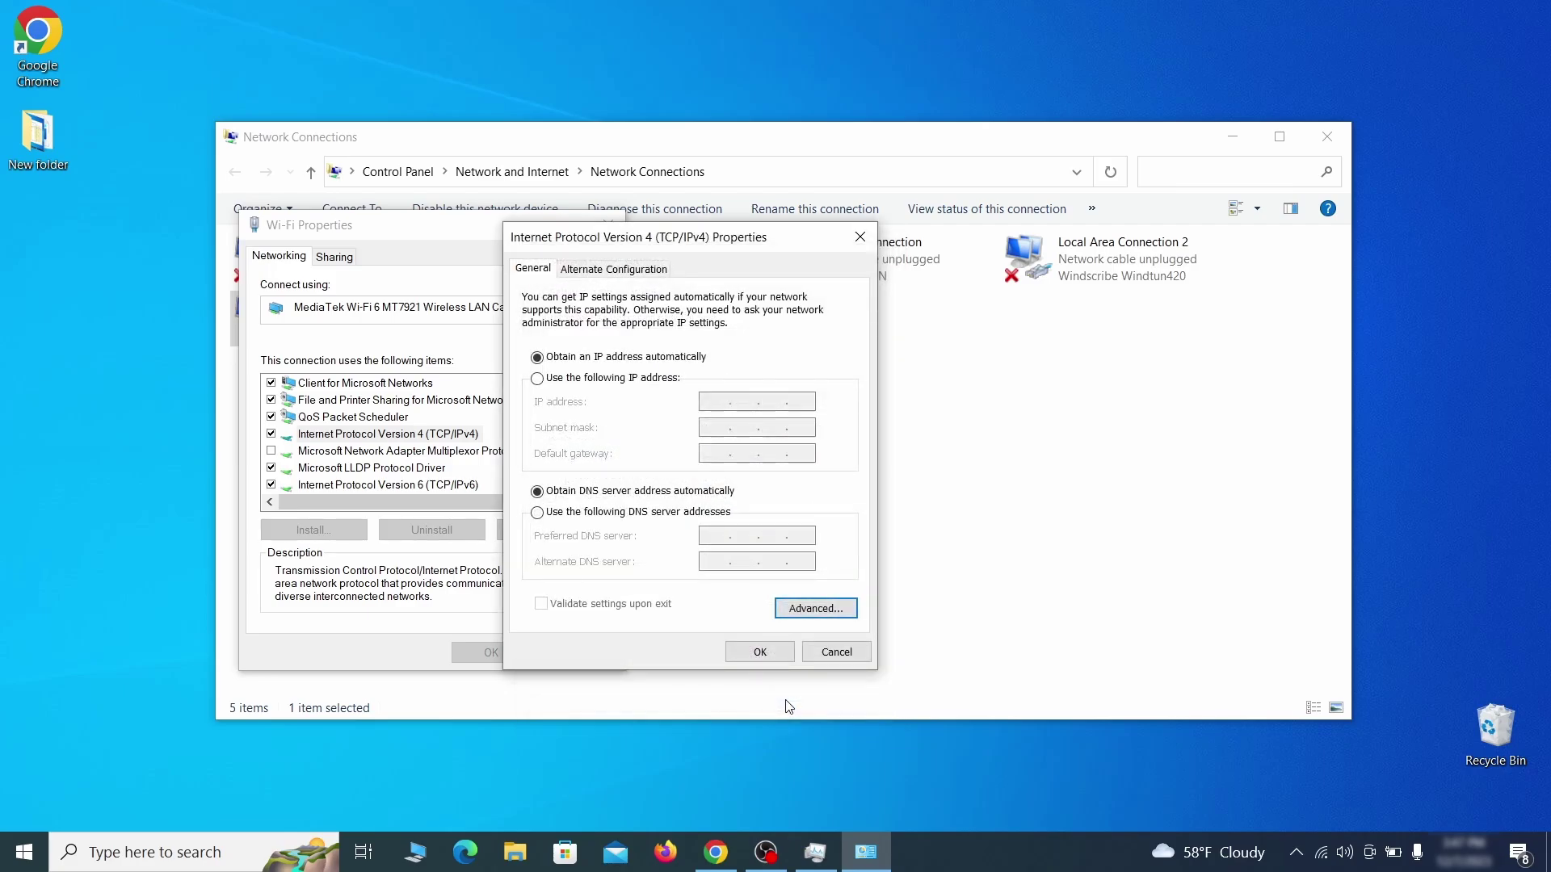
left_click(756, 651)
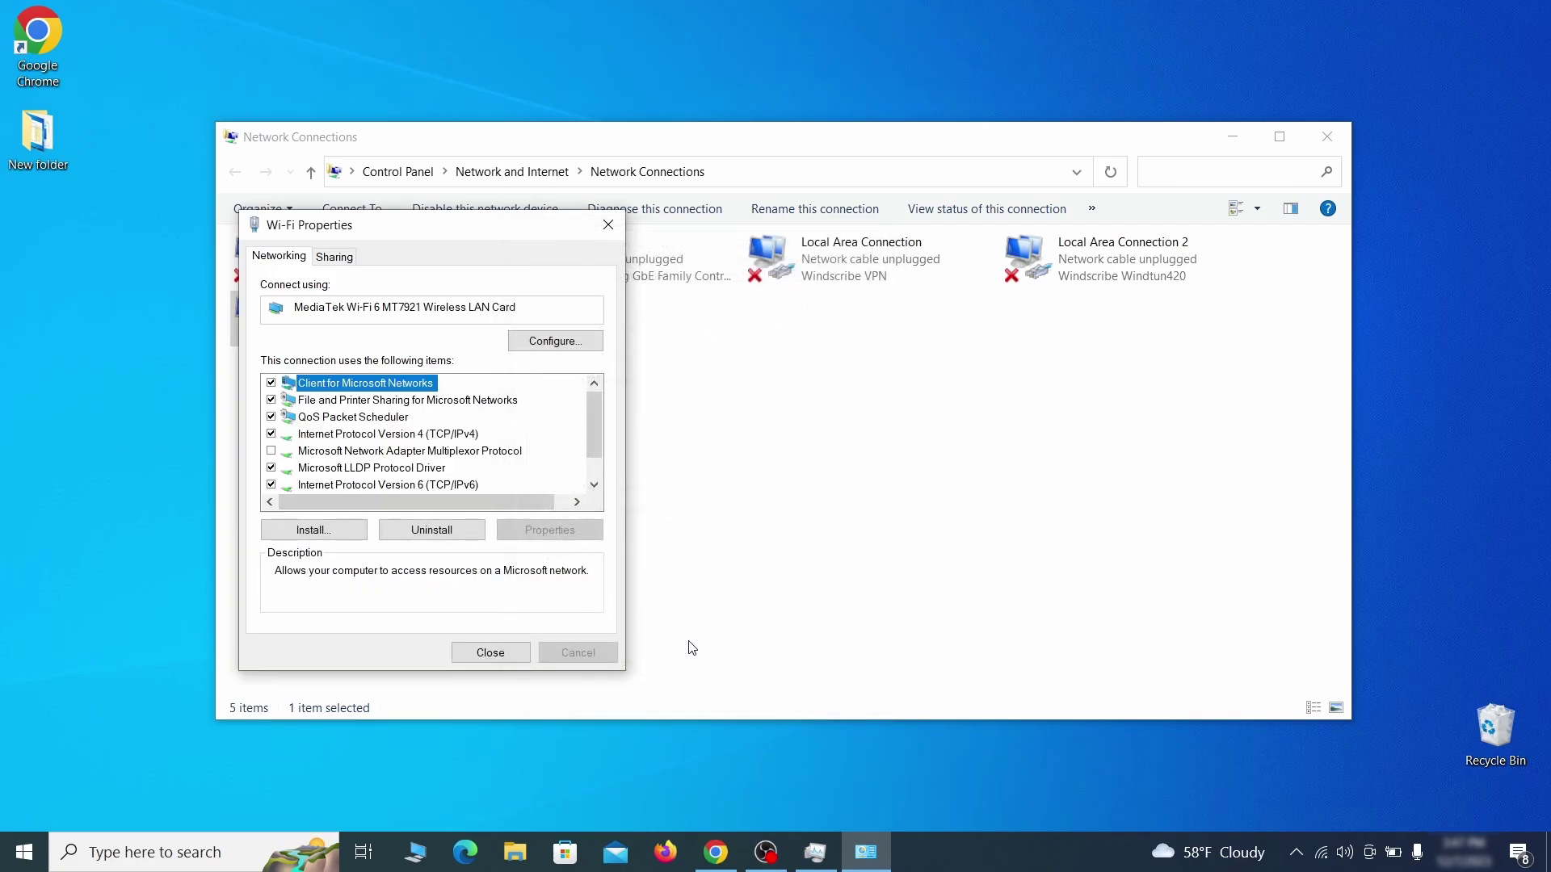
left_click(491, 653)
Step: Close Network Connections and open C:\Windows\System32\drivers\etc\hosts from Start search
key("alt+F4")
key("super")
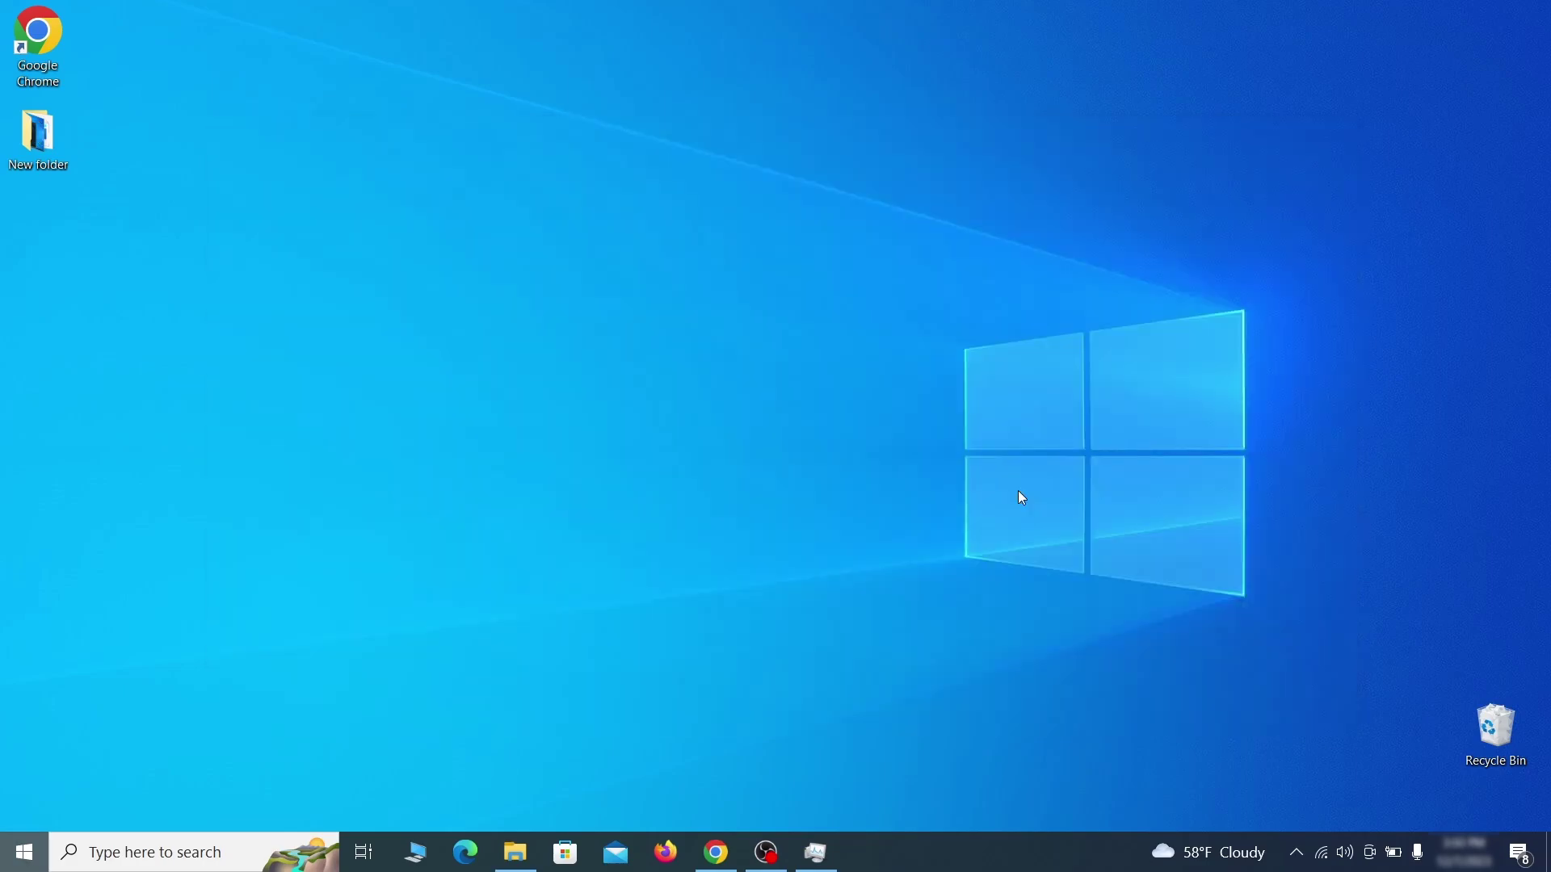
type("C:\\Windows\\System32\\drivers\\etc\\hosts")
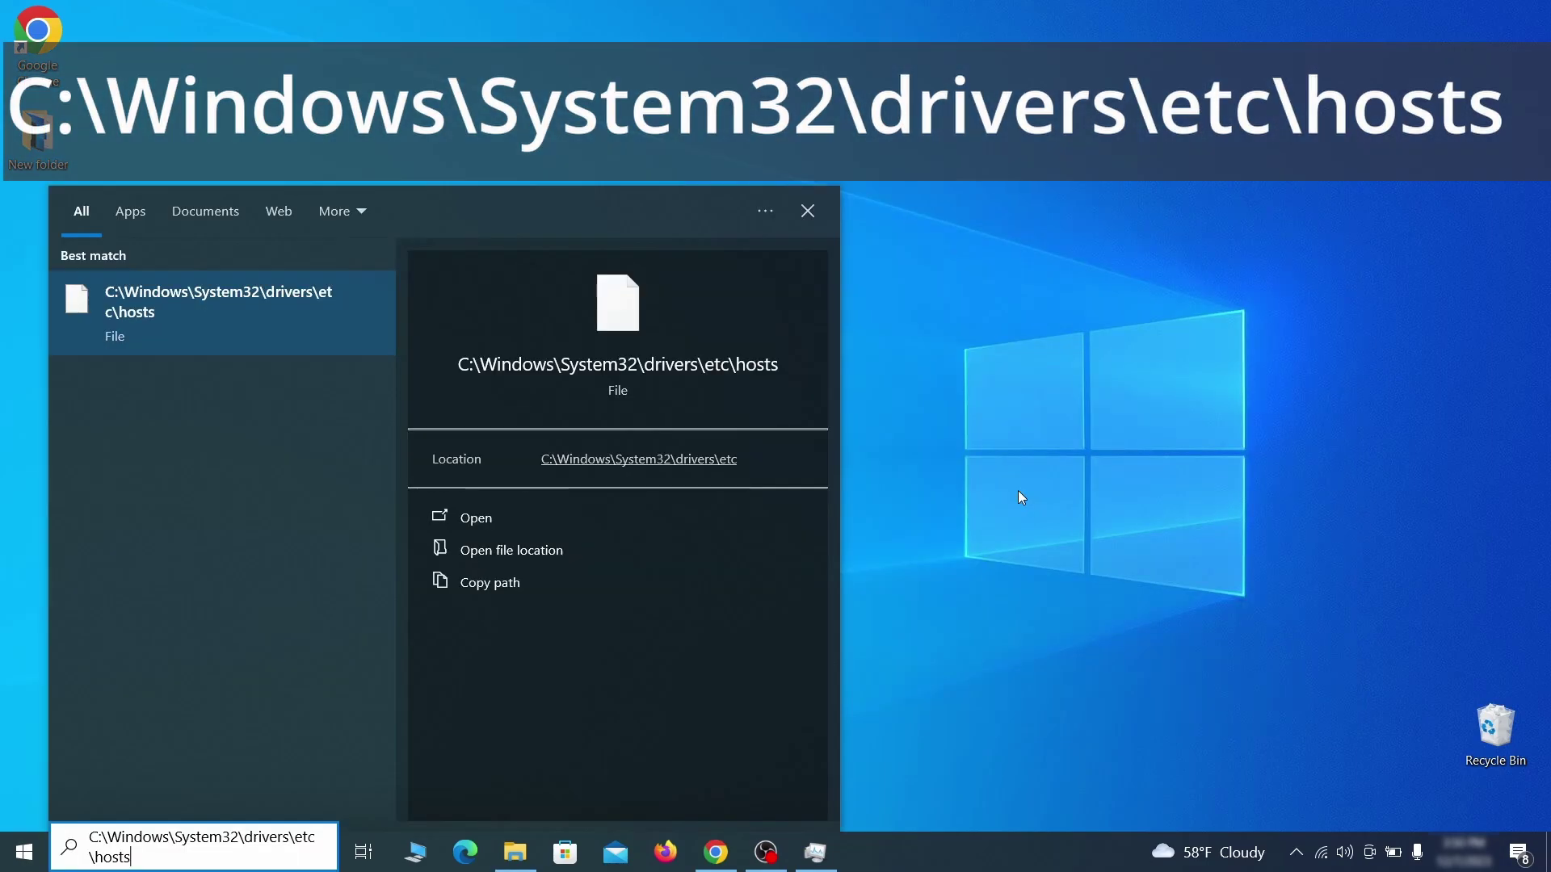
key("Return")
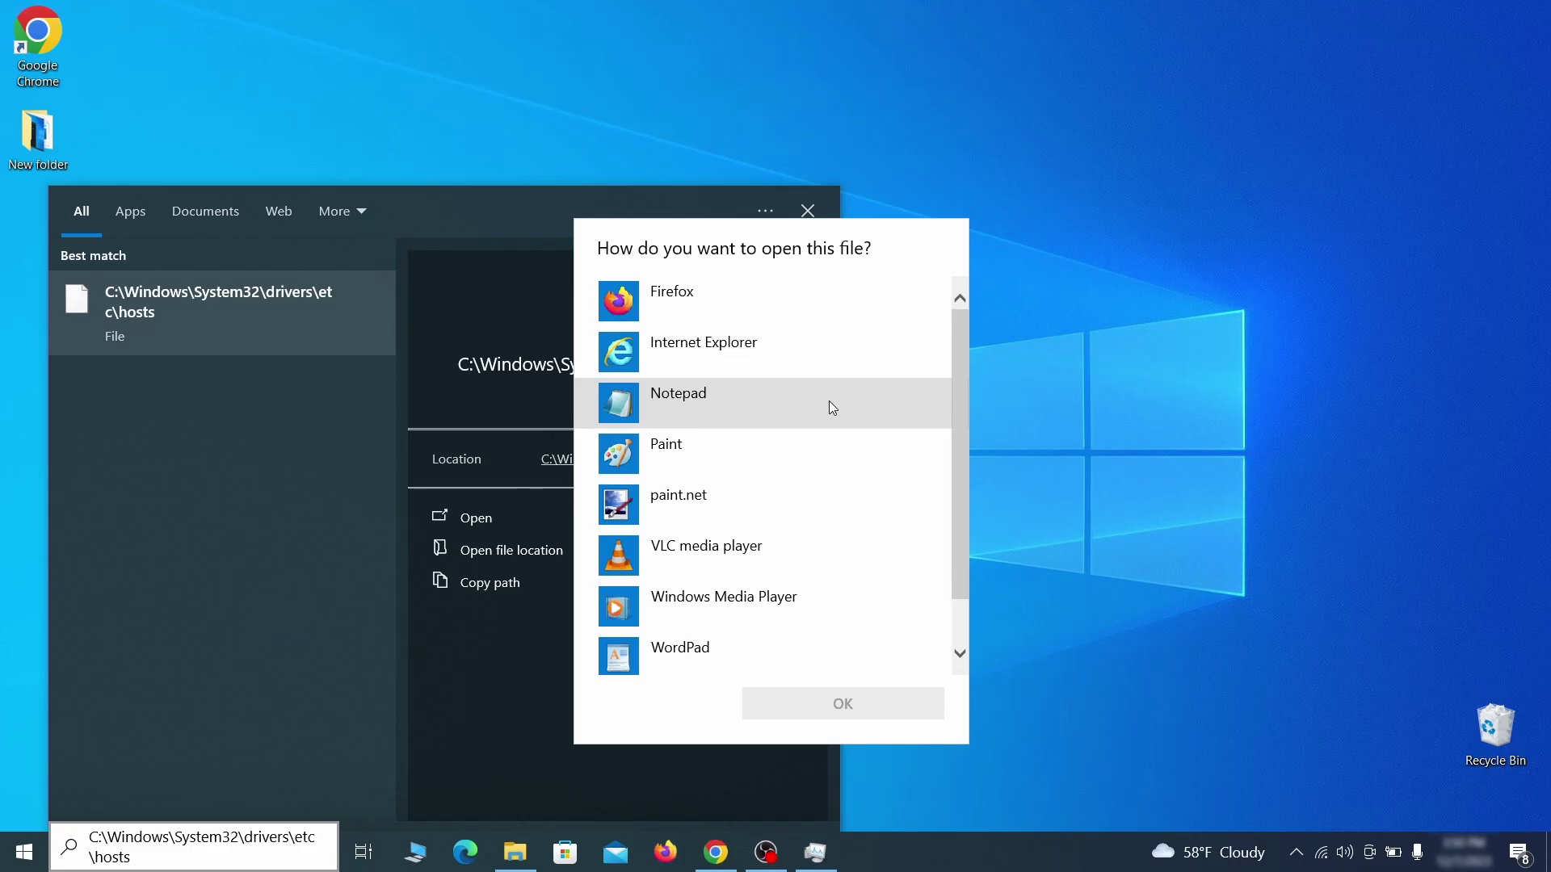
Step: Delete every added 0.0.0.0 blocking line from the hosts file in Notepad and save it
double_click(829, 402)
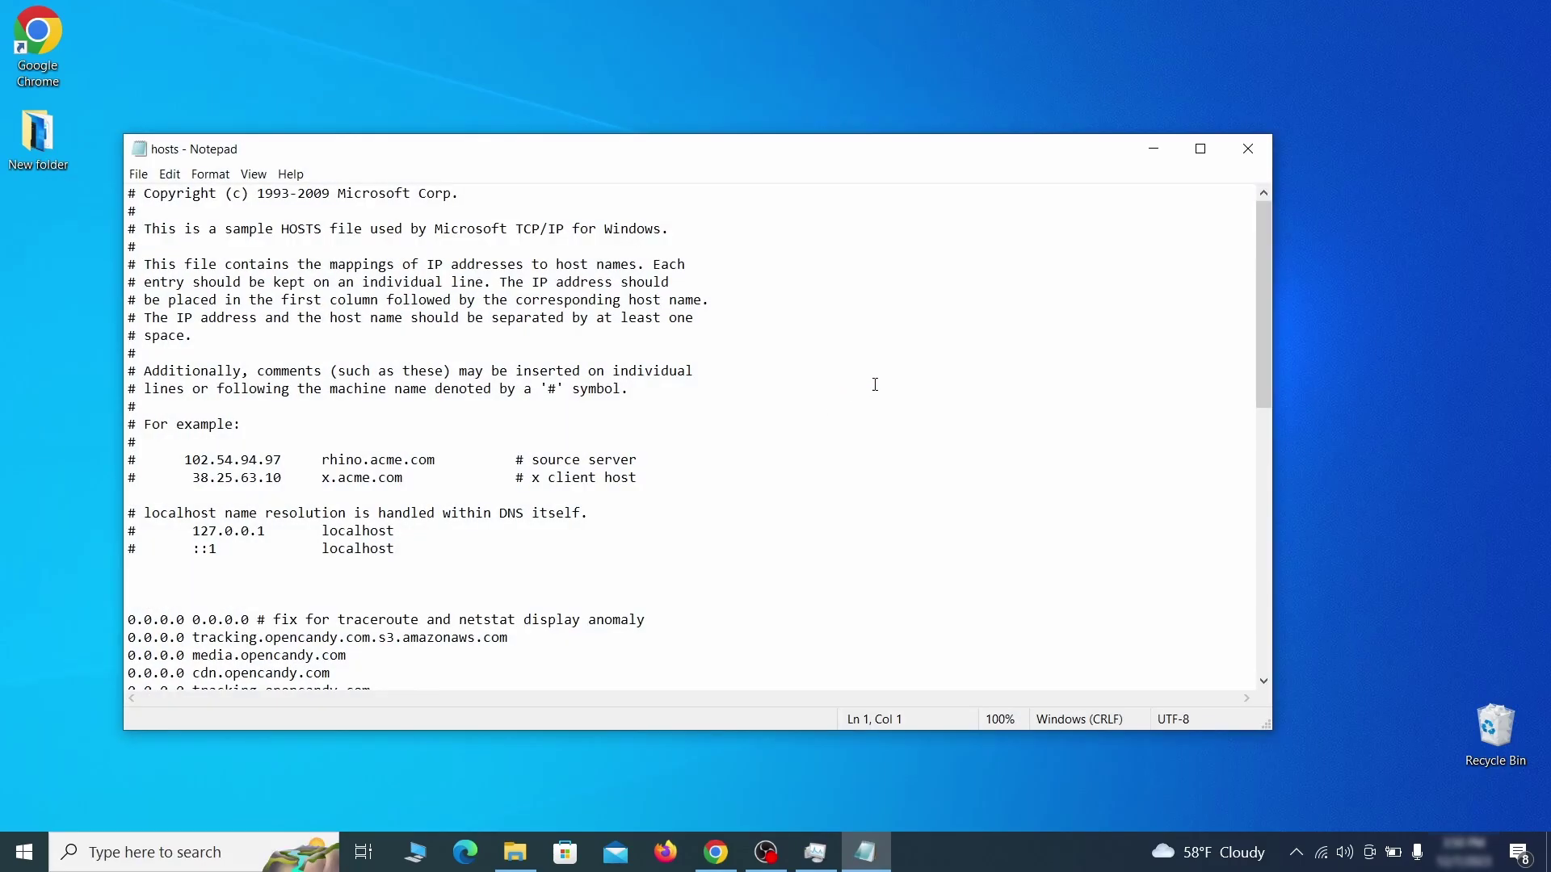
scroll(876, 384, "down", 3)
left_click(140, 464)
left_click_drag(130, 462, 393, 650)
scroll(443, 535, "down", 8)
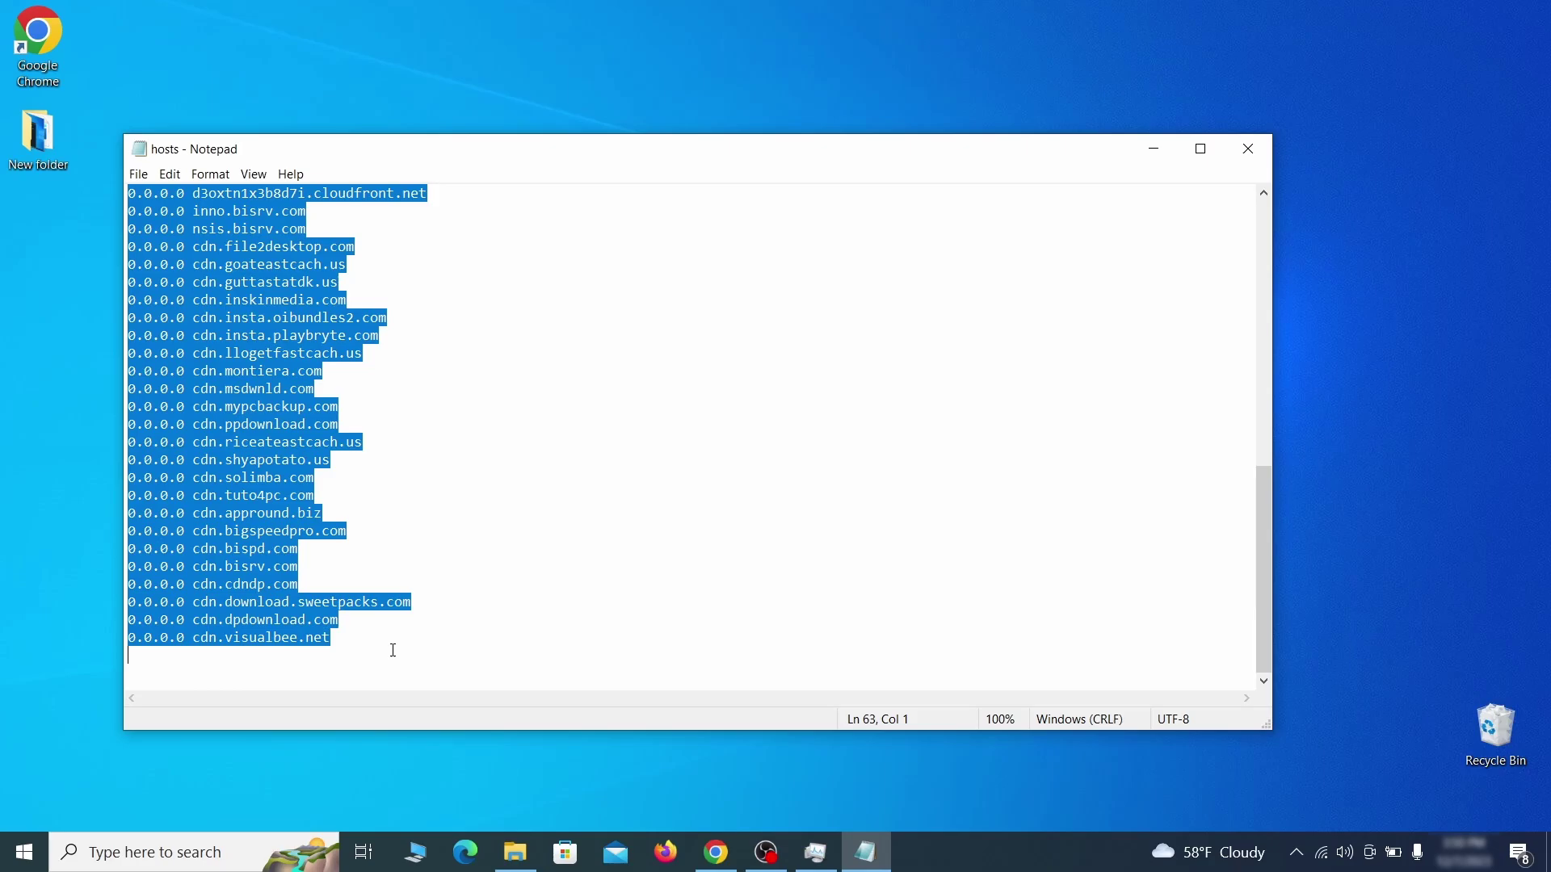
key("Delete")
left_click(138, 174)
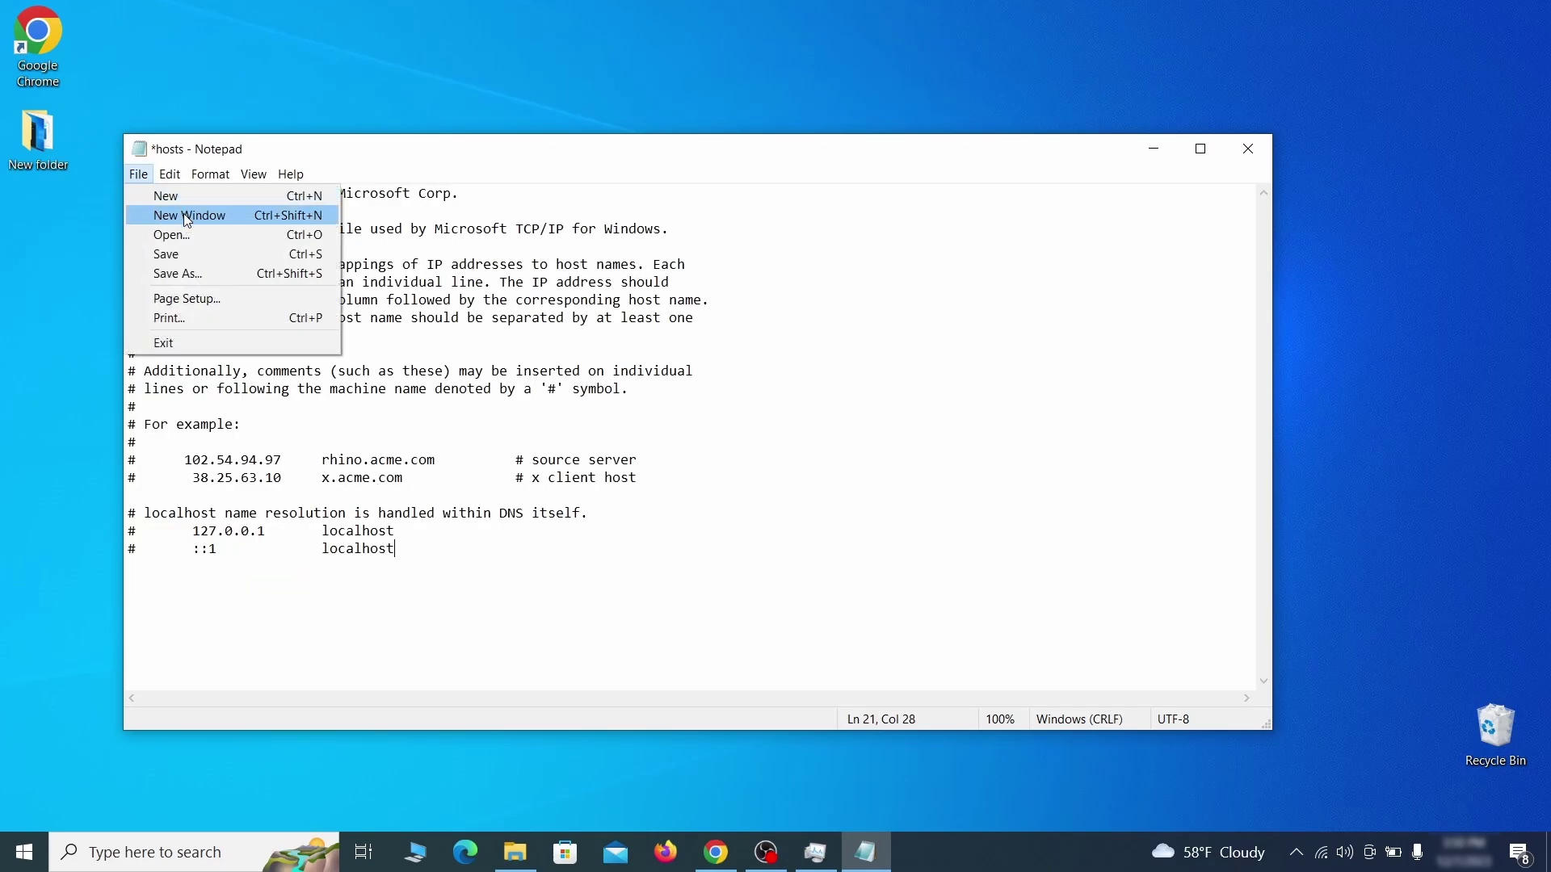
left_click(201, 249)
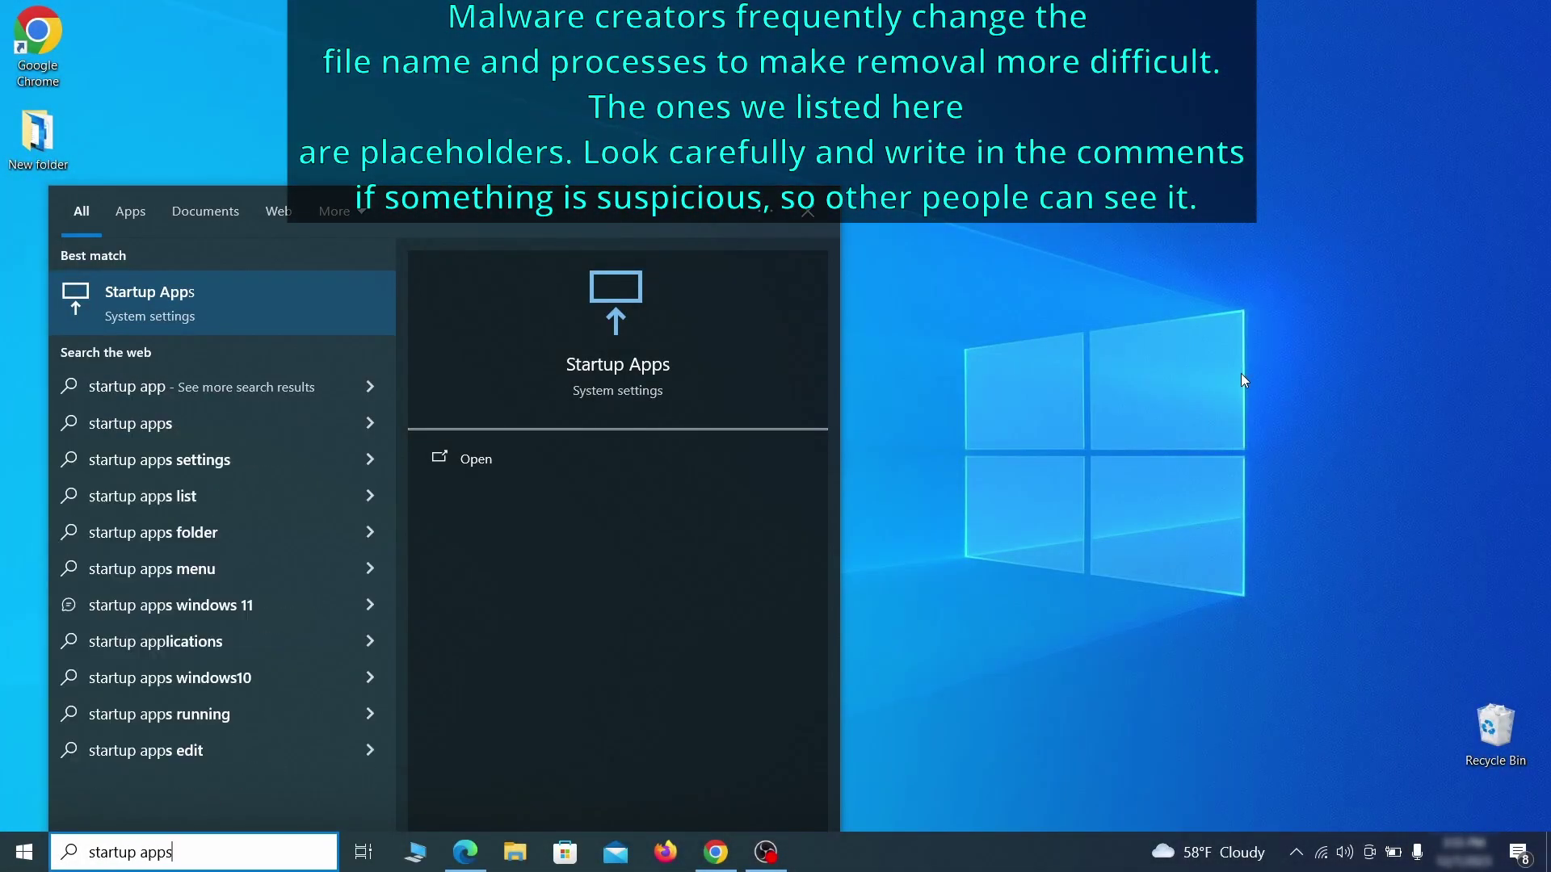
Step: Switch Example Malware App's startup toggle to Off on the Startup apps page
key("Return")
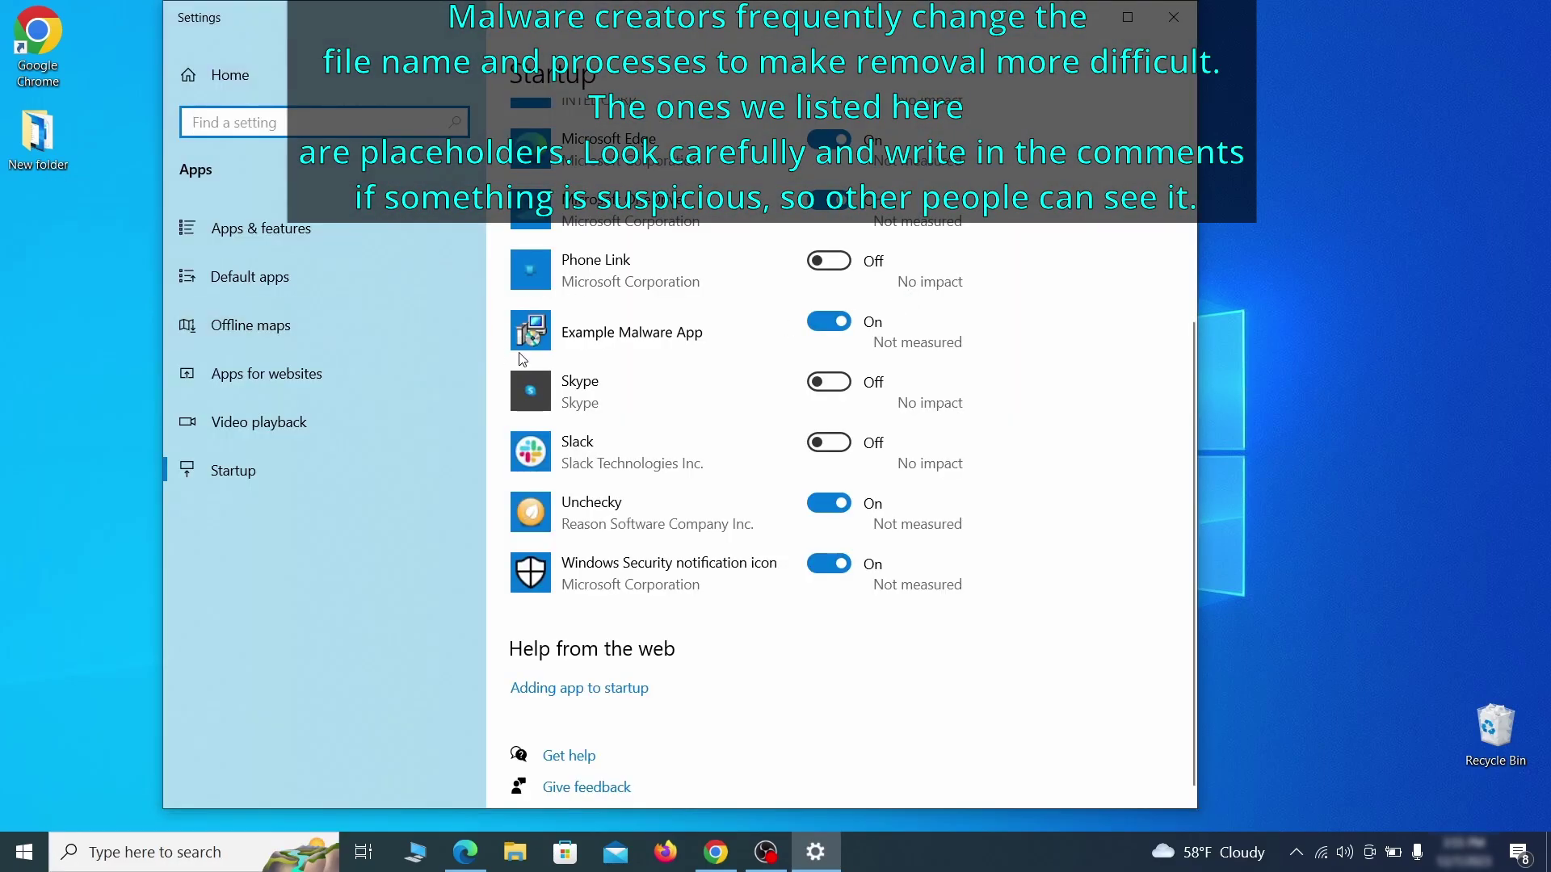
left_click(831, 333)
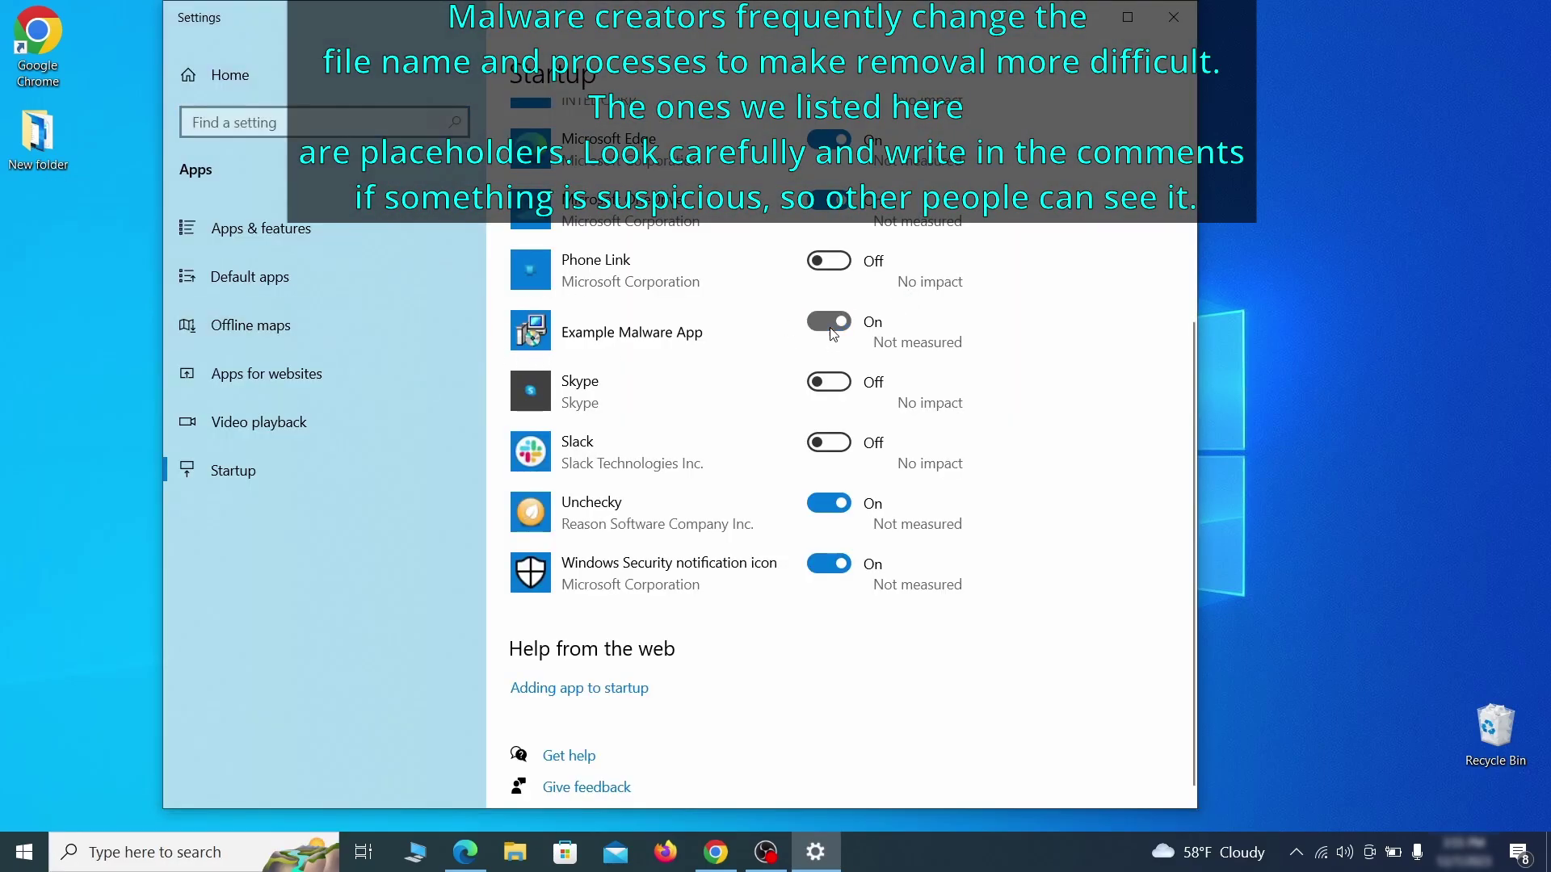
Step: Close Settings, launch Task Scheduler and select the Example Malware App task in the Library
left_click(1173, 17)
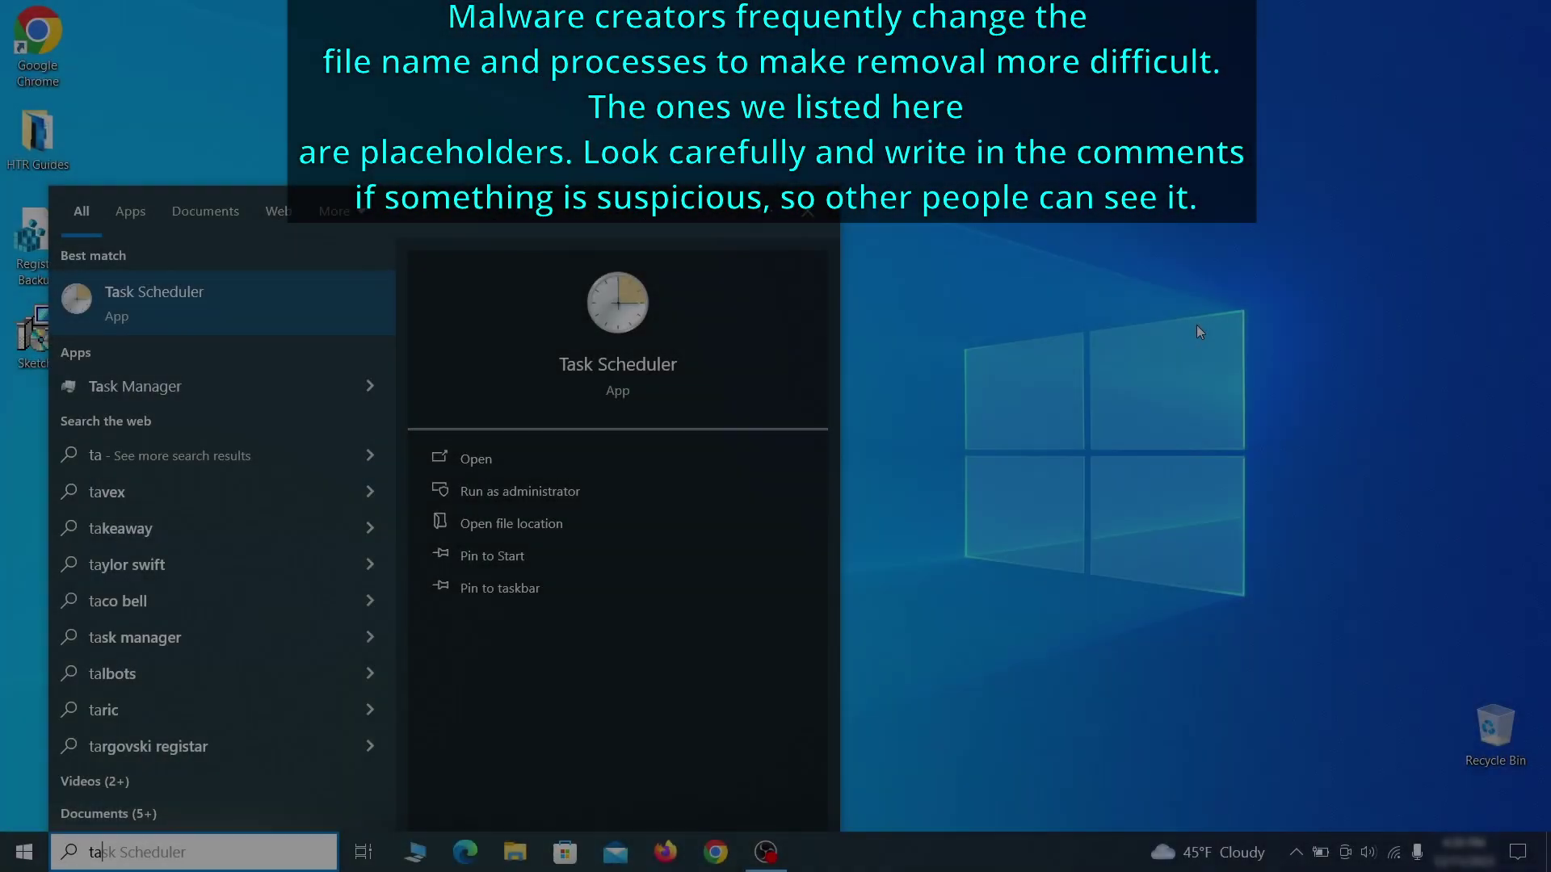
type("sk schedu")
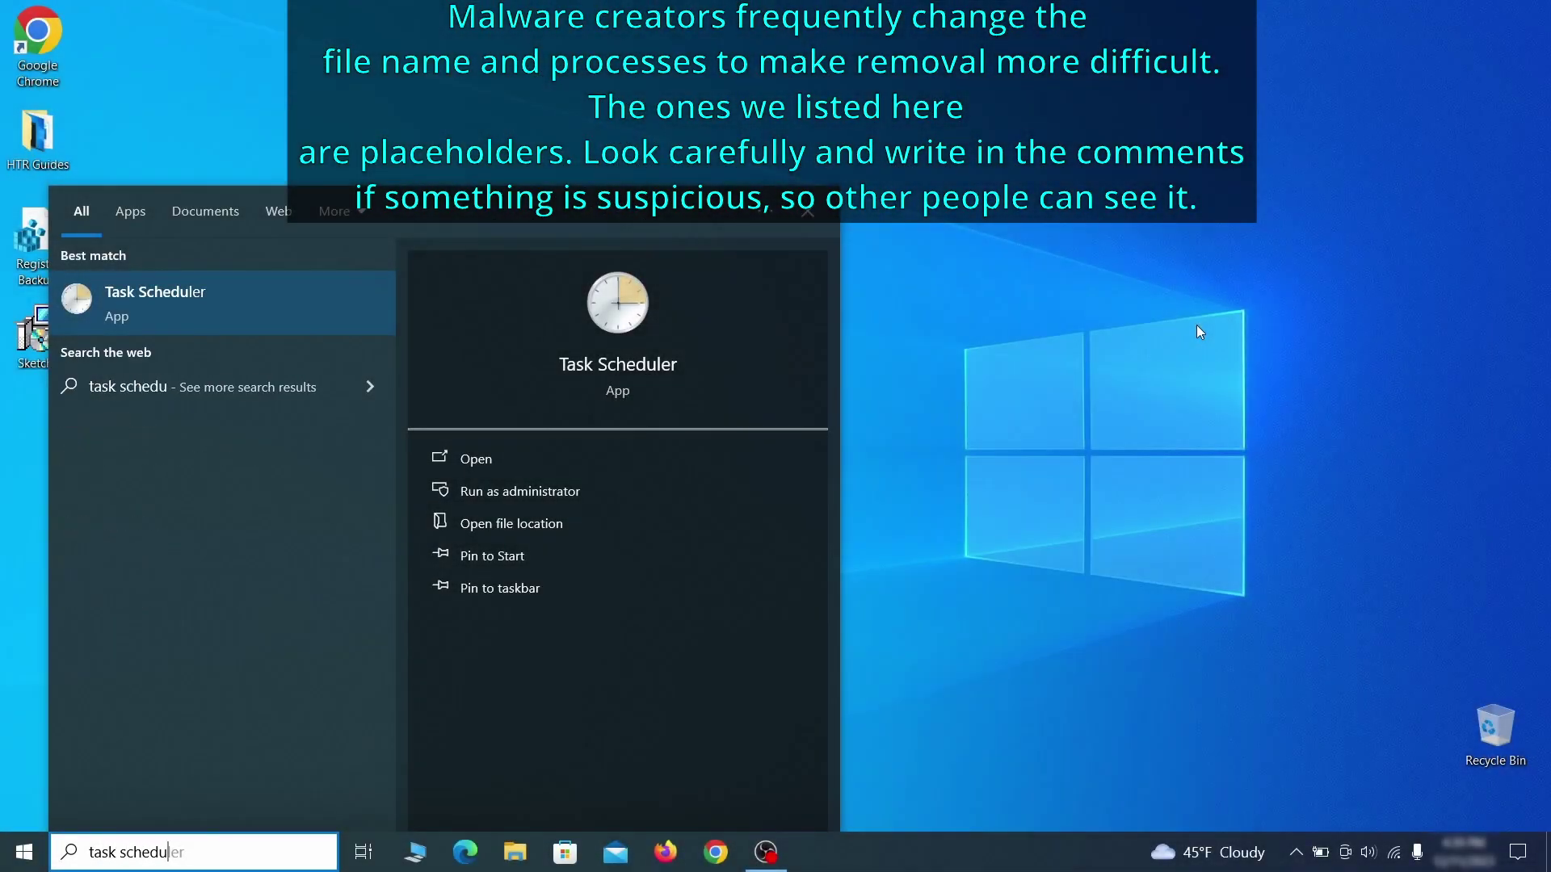
key("Return")
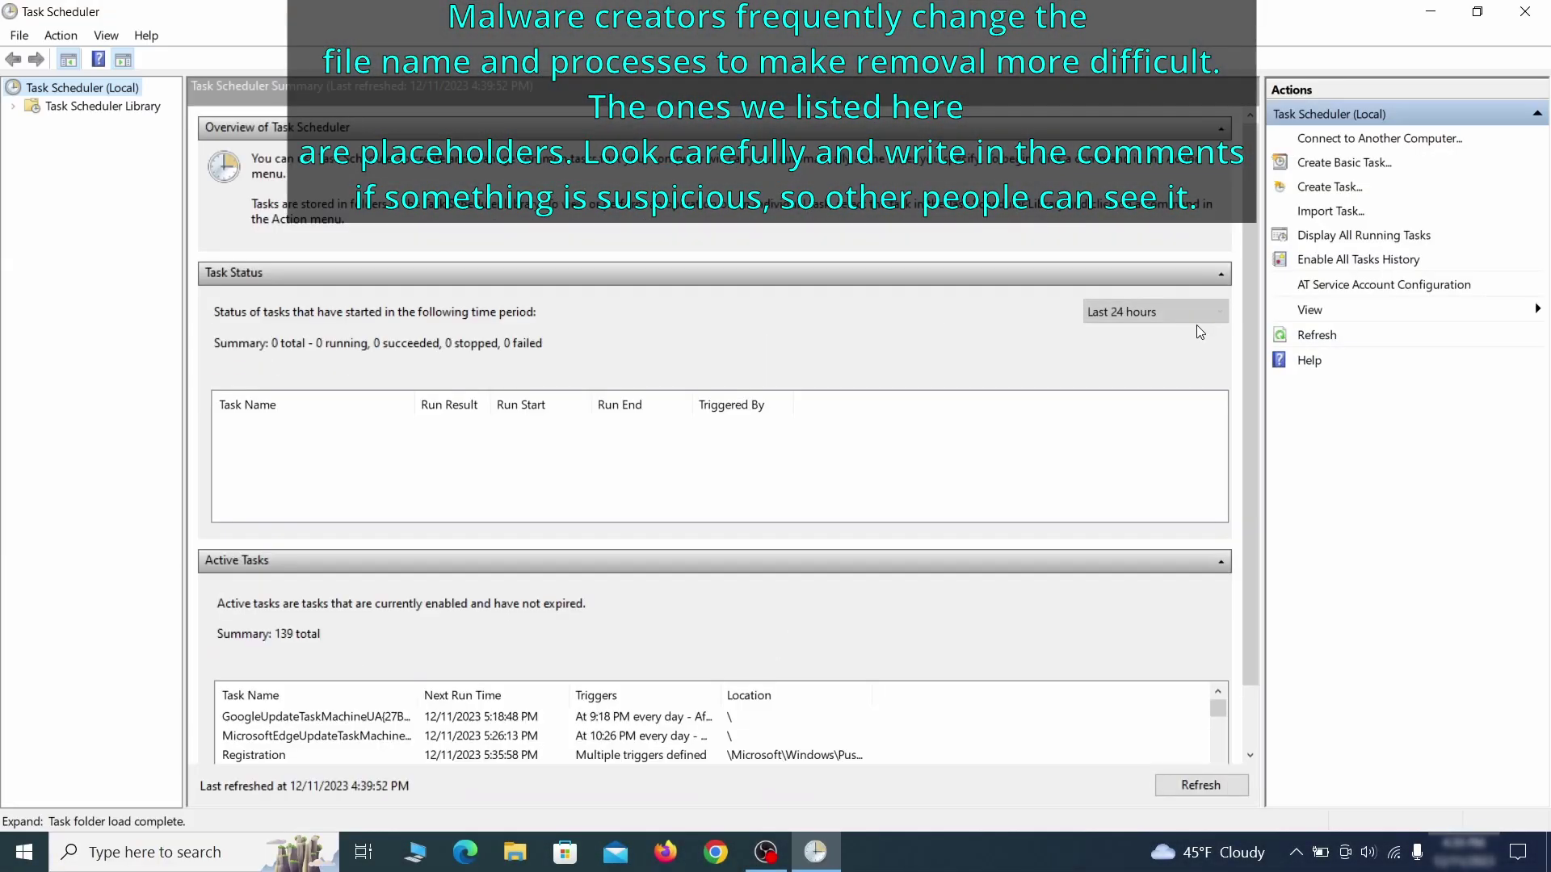
left_click(135, 107)
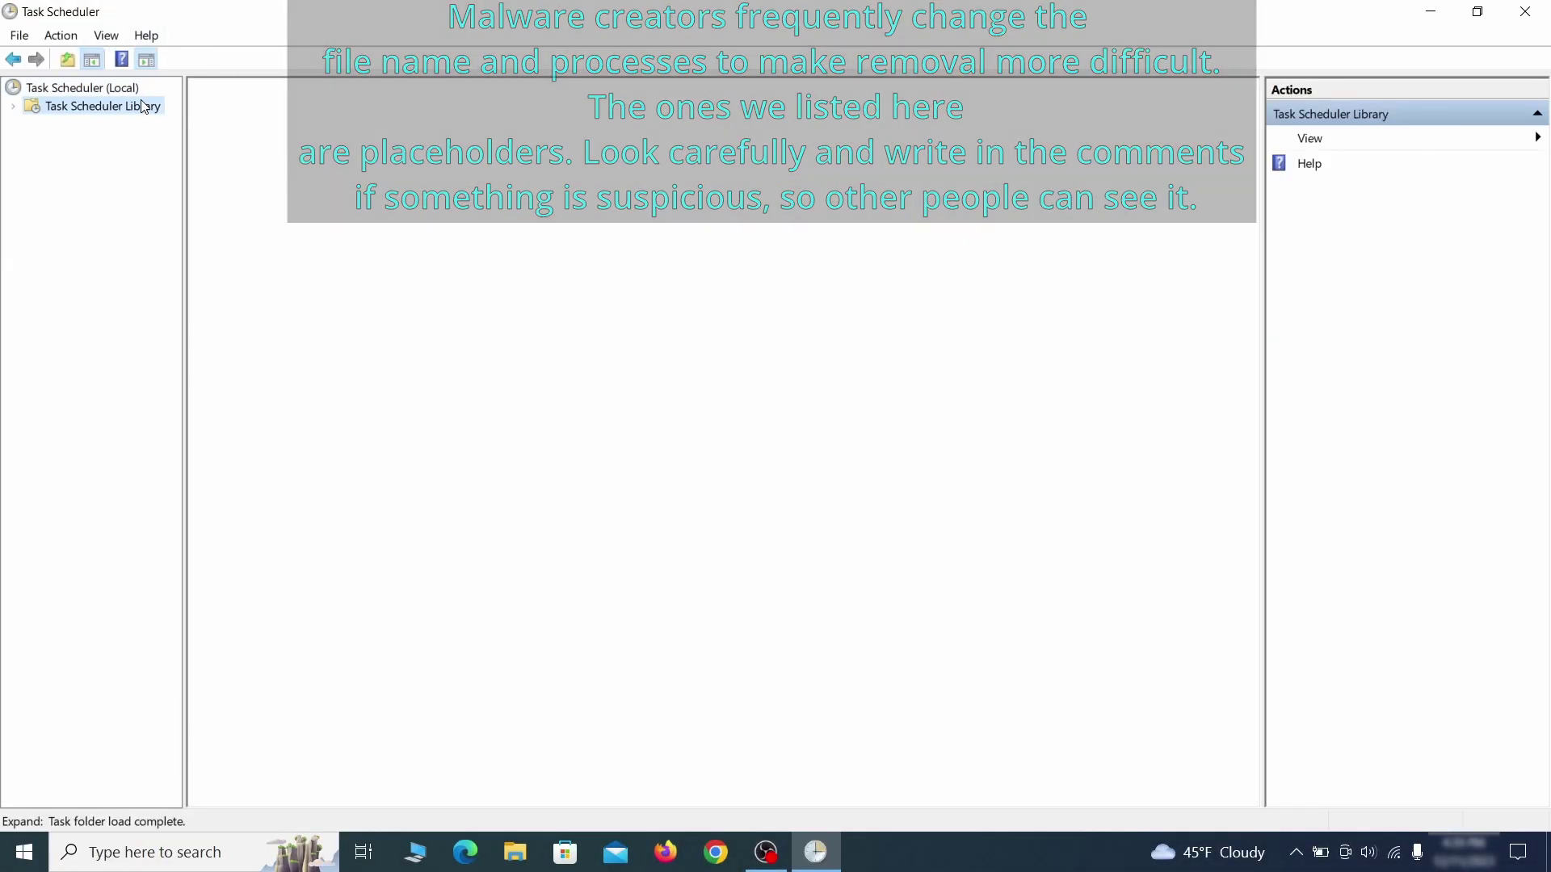
left_click(231, 482)
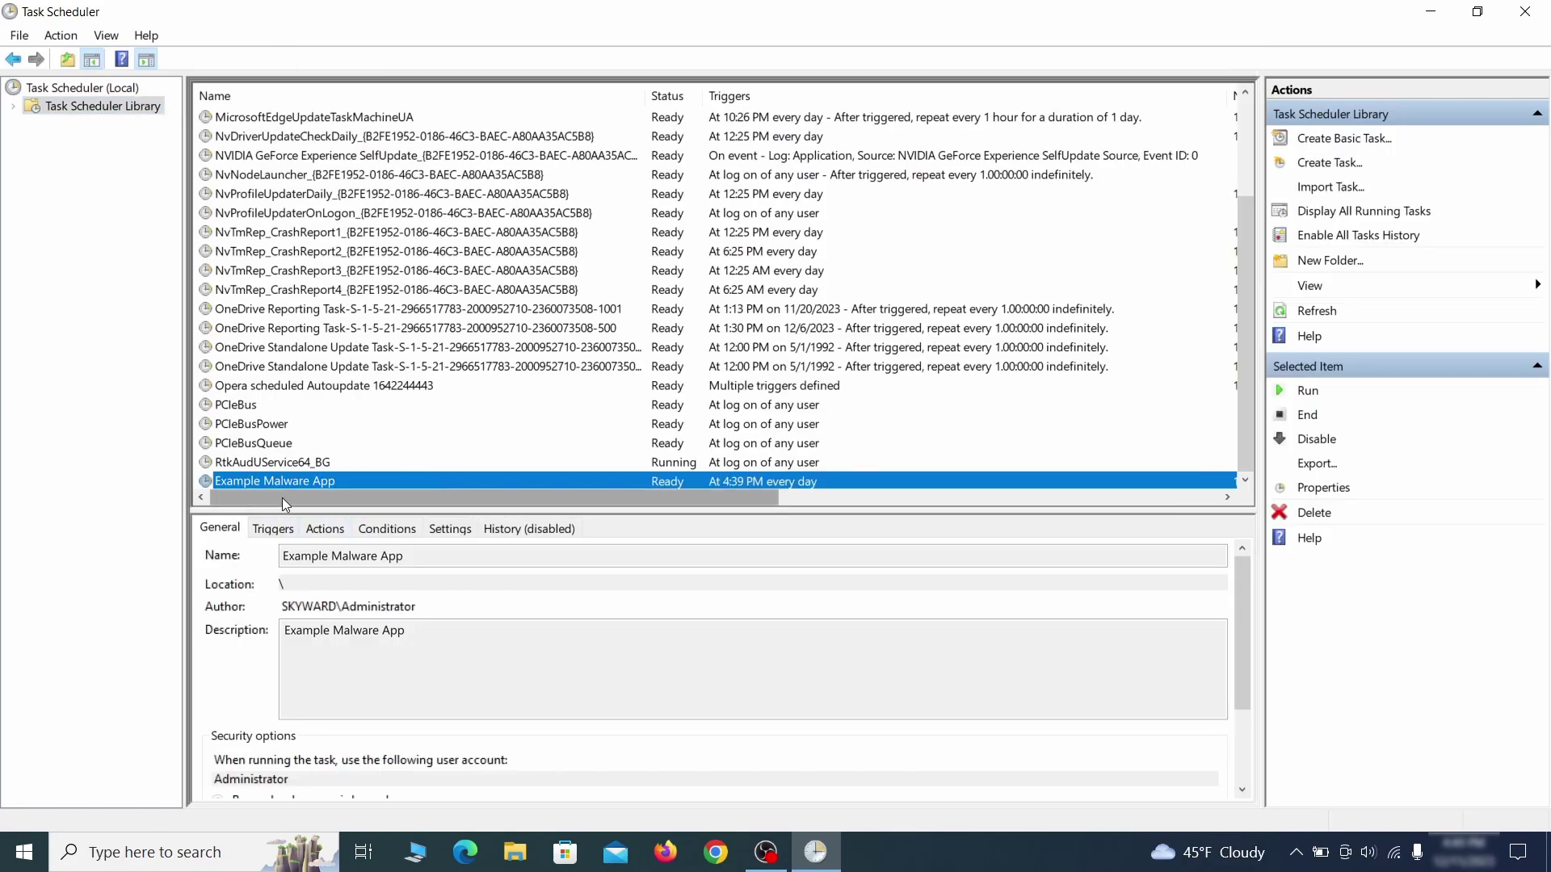
Step: Review the Example Malware App task's Triggers and Actions in its Properties
right_click(445, 484)
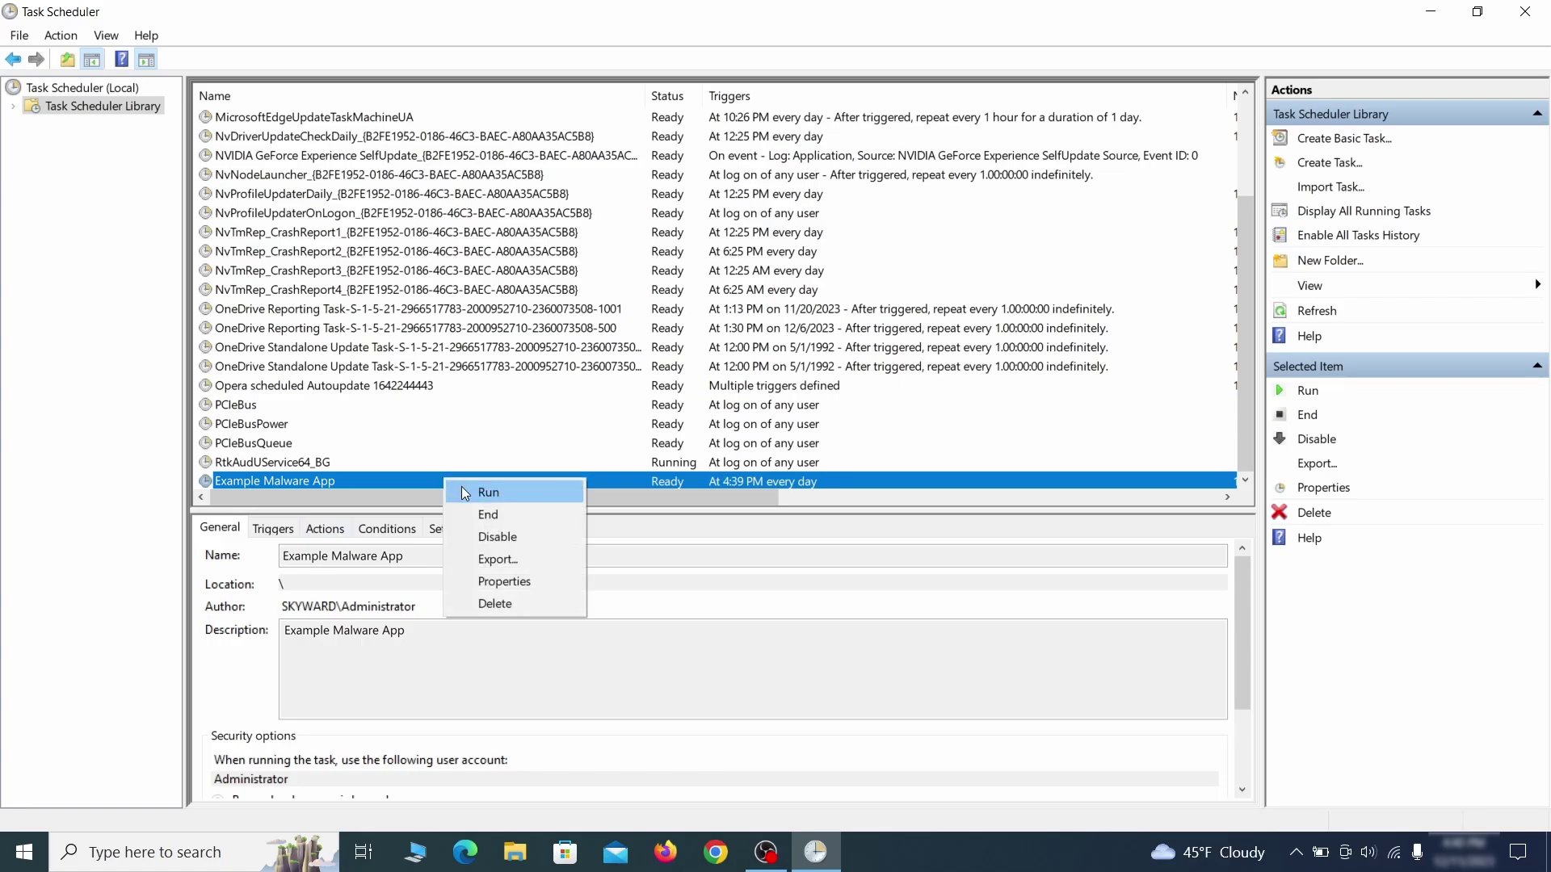
left_click(511, 584)
left_click(181, 134)
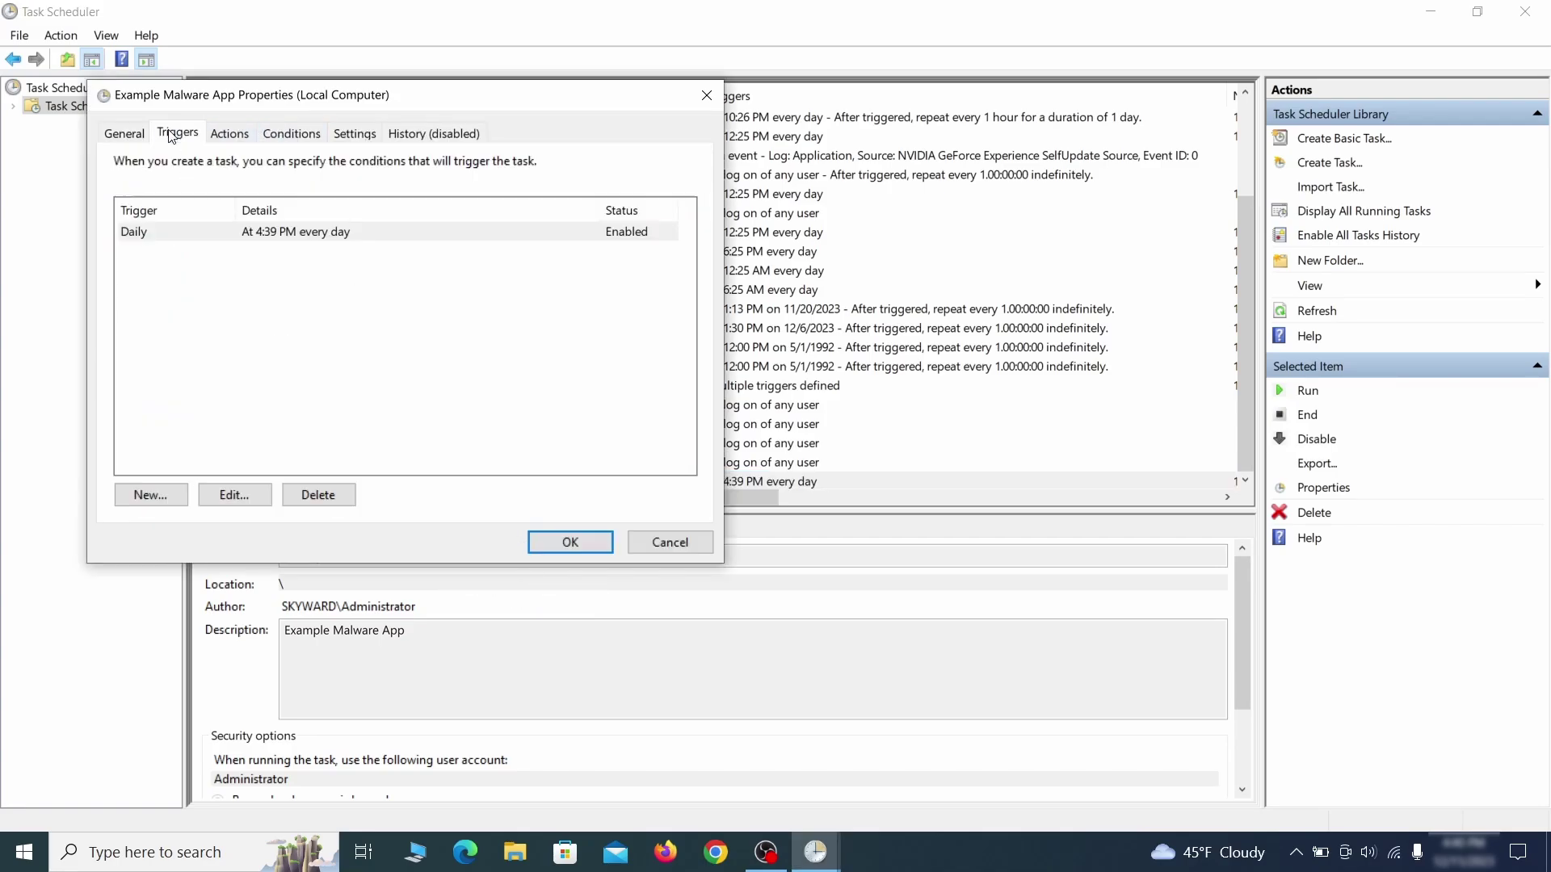
left_click(238, 135)
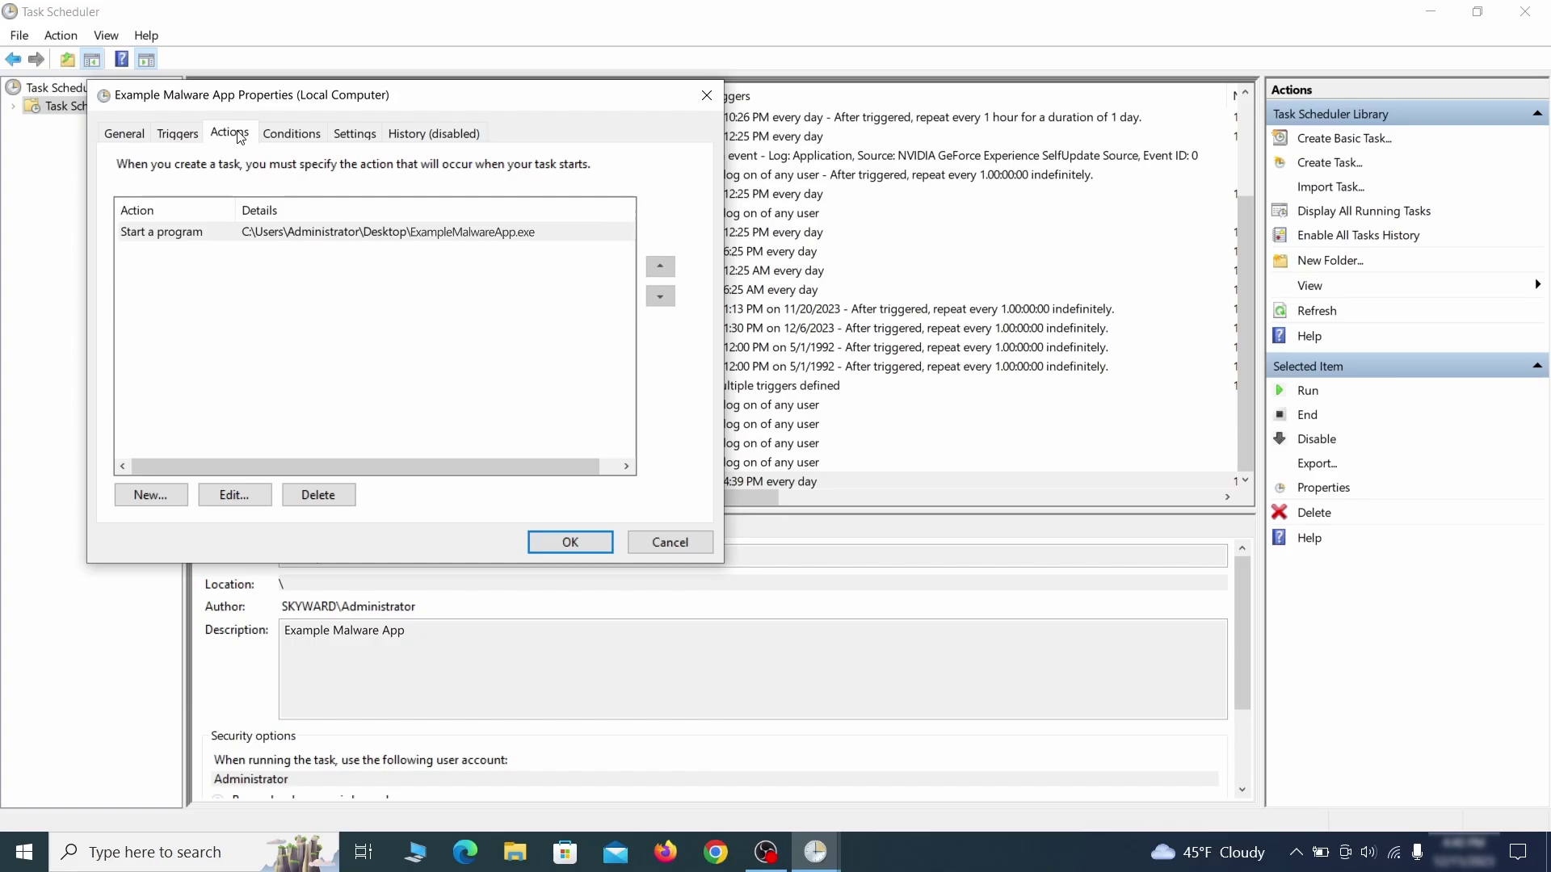
Step: Close the properties and delete the Example Malware App task
key("Escape")
right_click(498, 480)
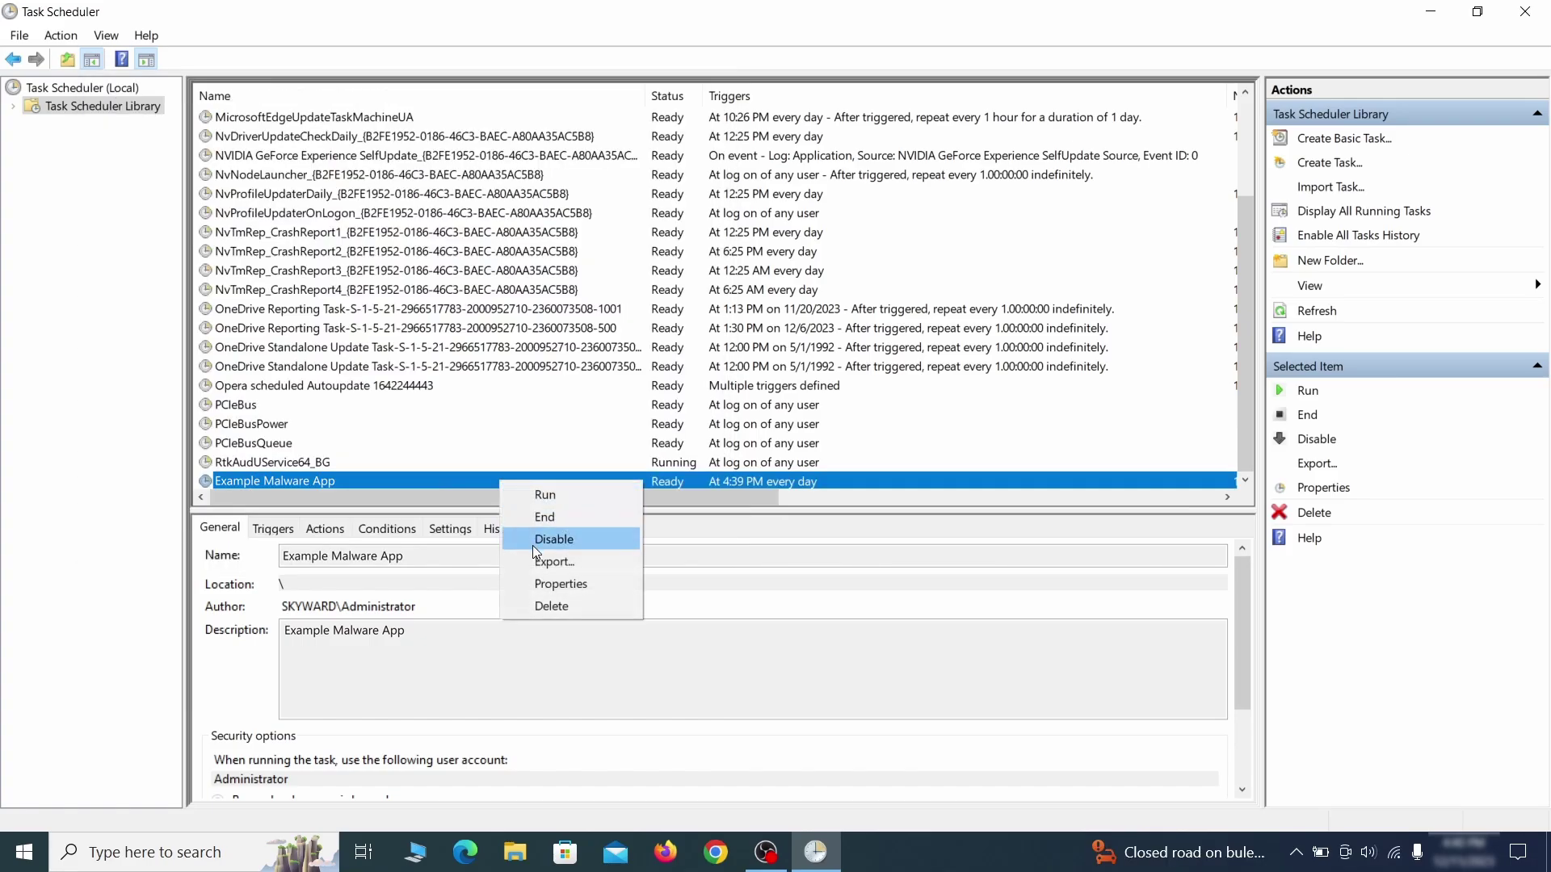
left_click(550, 605)
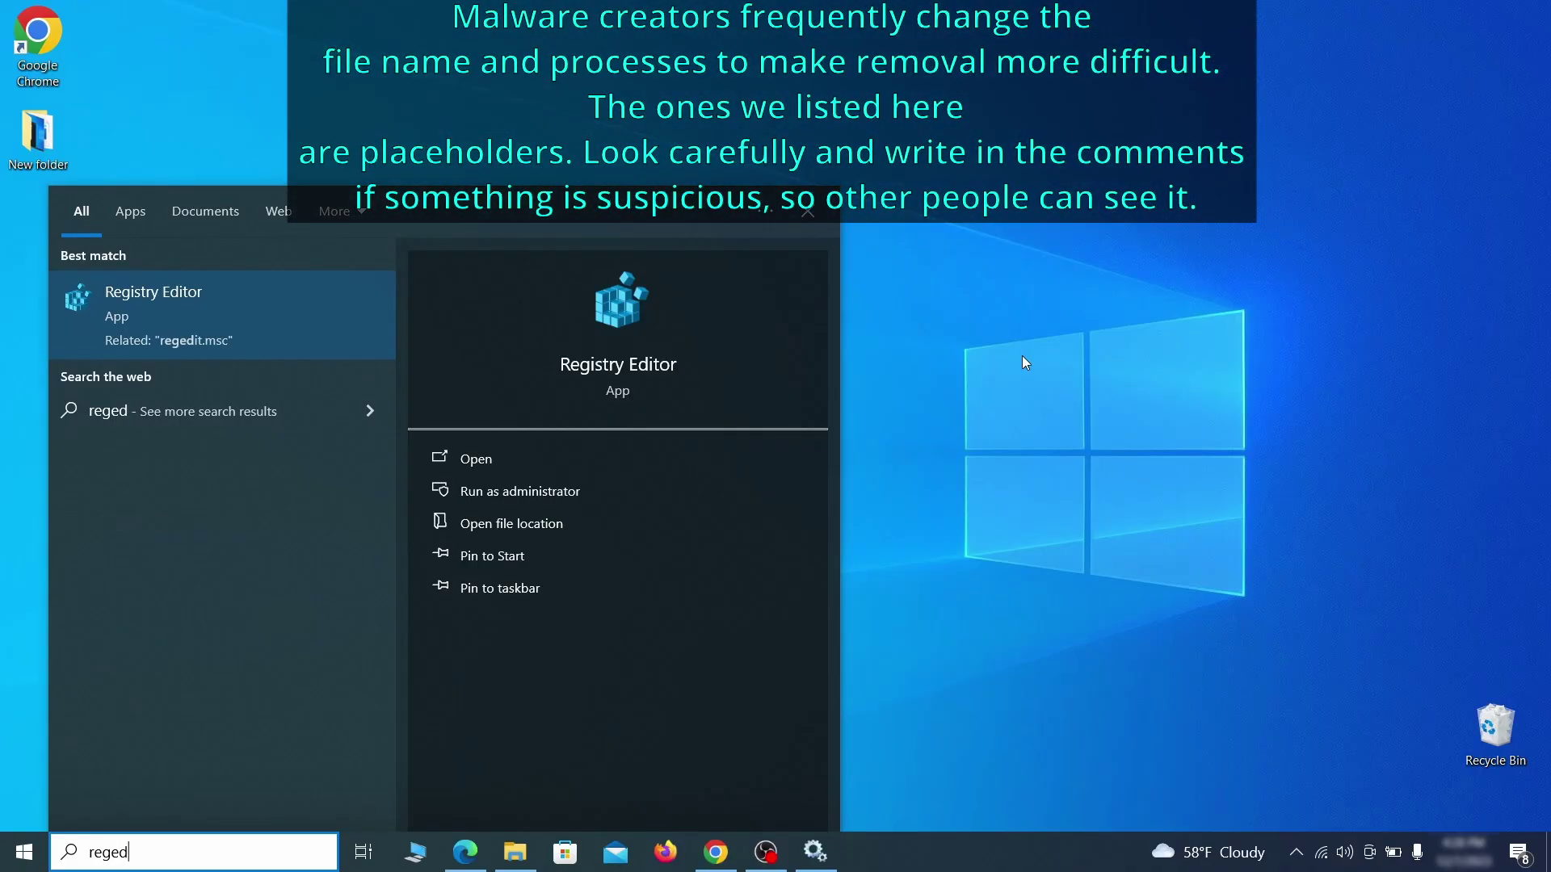
Step: Finish the 'regedit' search and run Registry Editor as administrator
type("it")
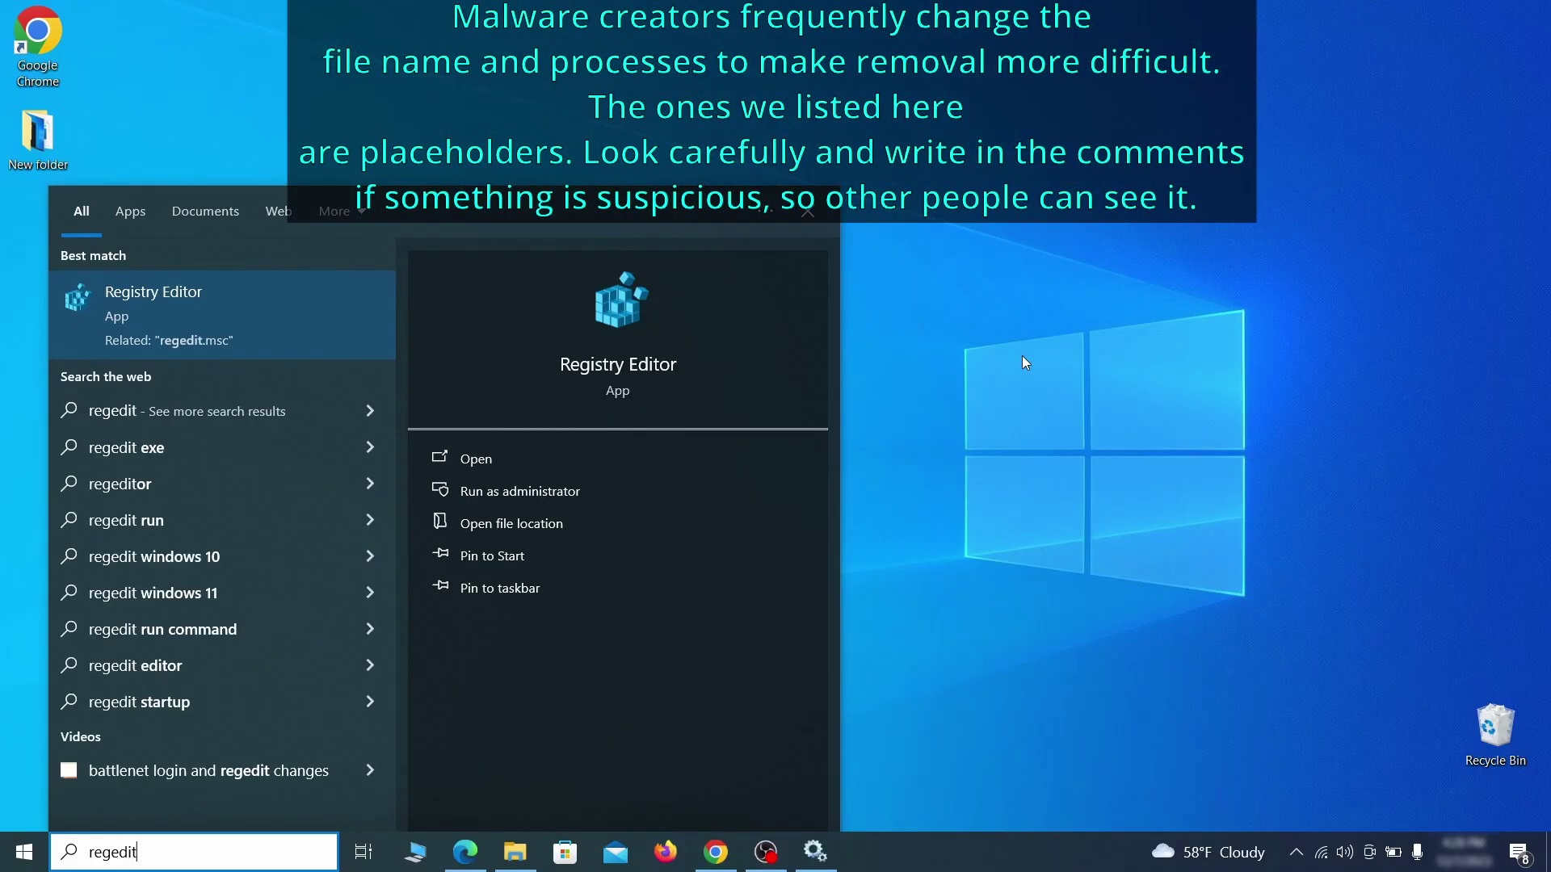
right_click(289, 303)
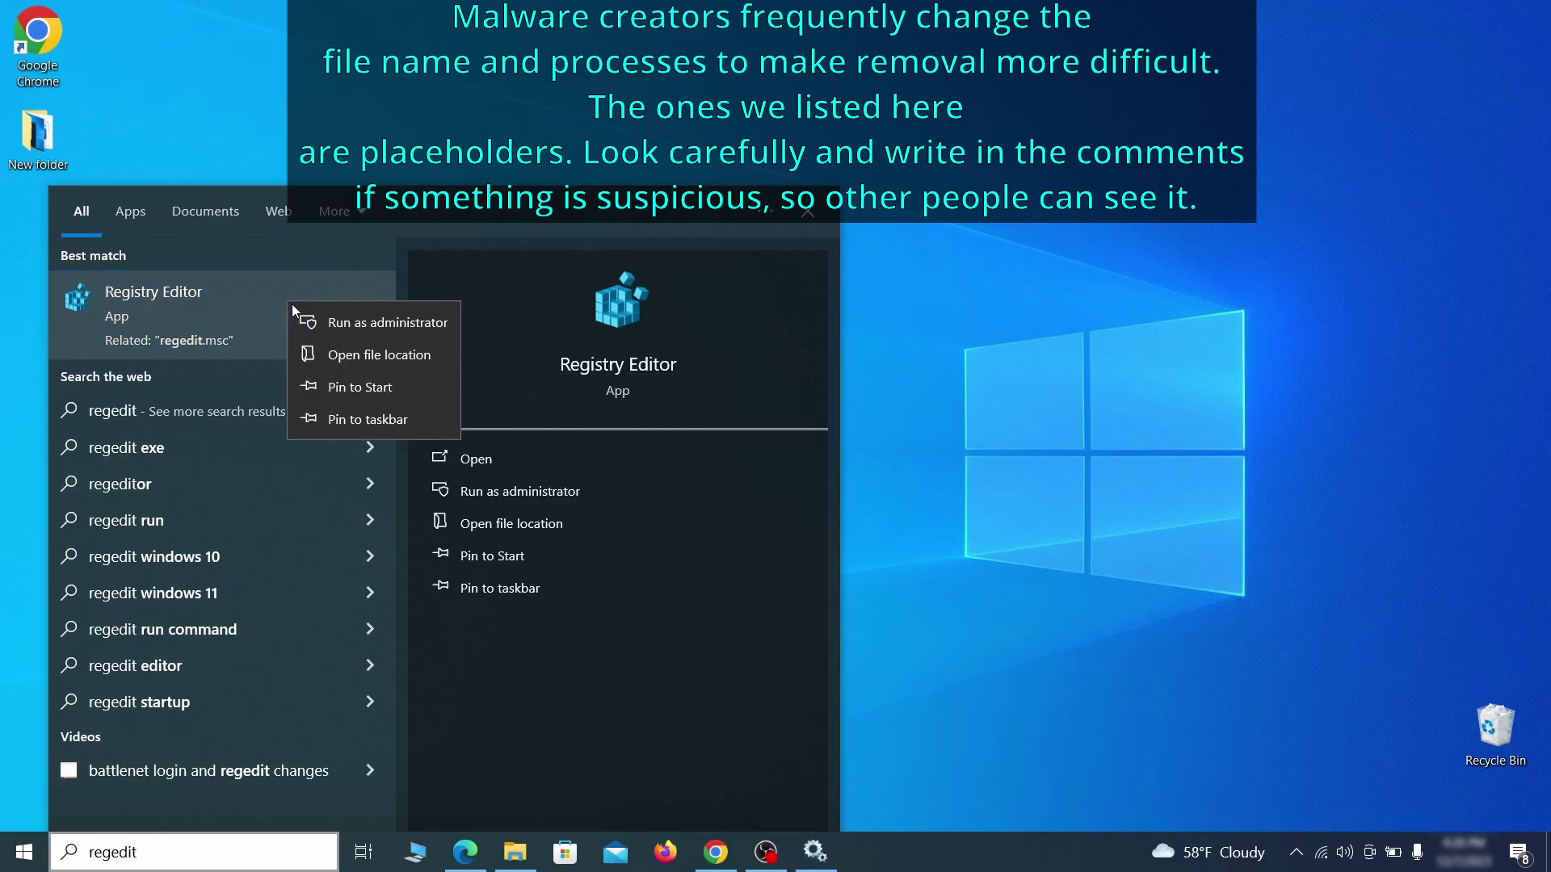
left_click(404, 321)
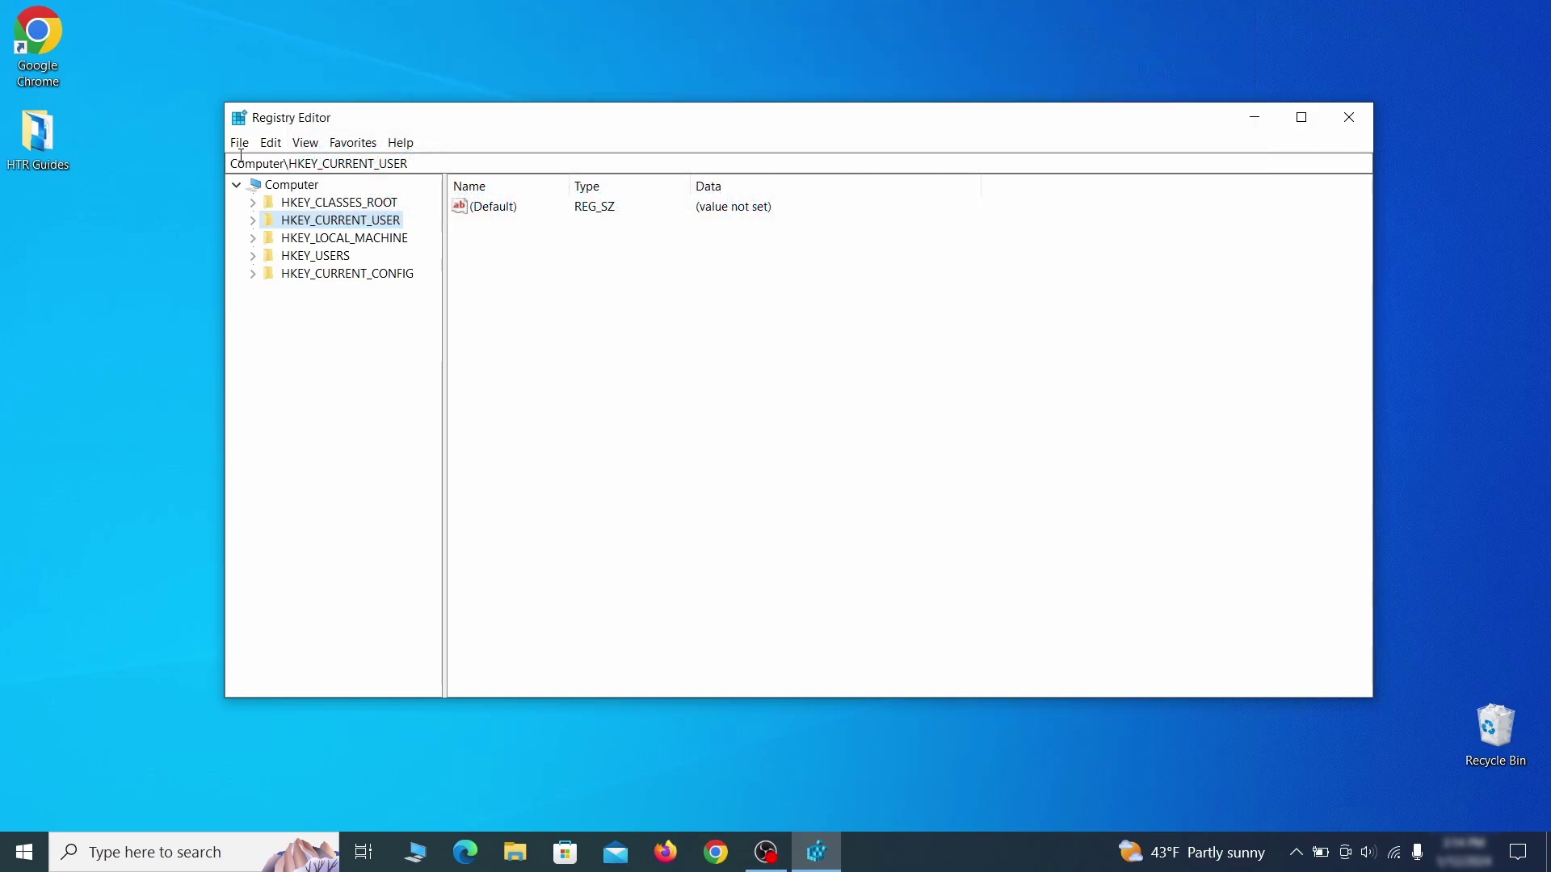
Step: Export HKEY_CURRENT_USER to the Desktop as 'Registry Backup 1'
left_click(239, 142)
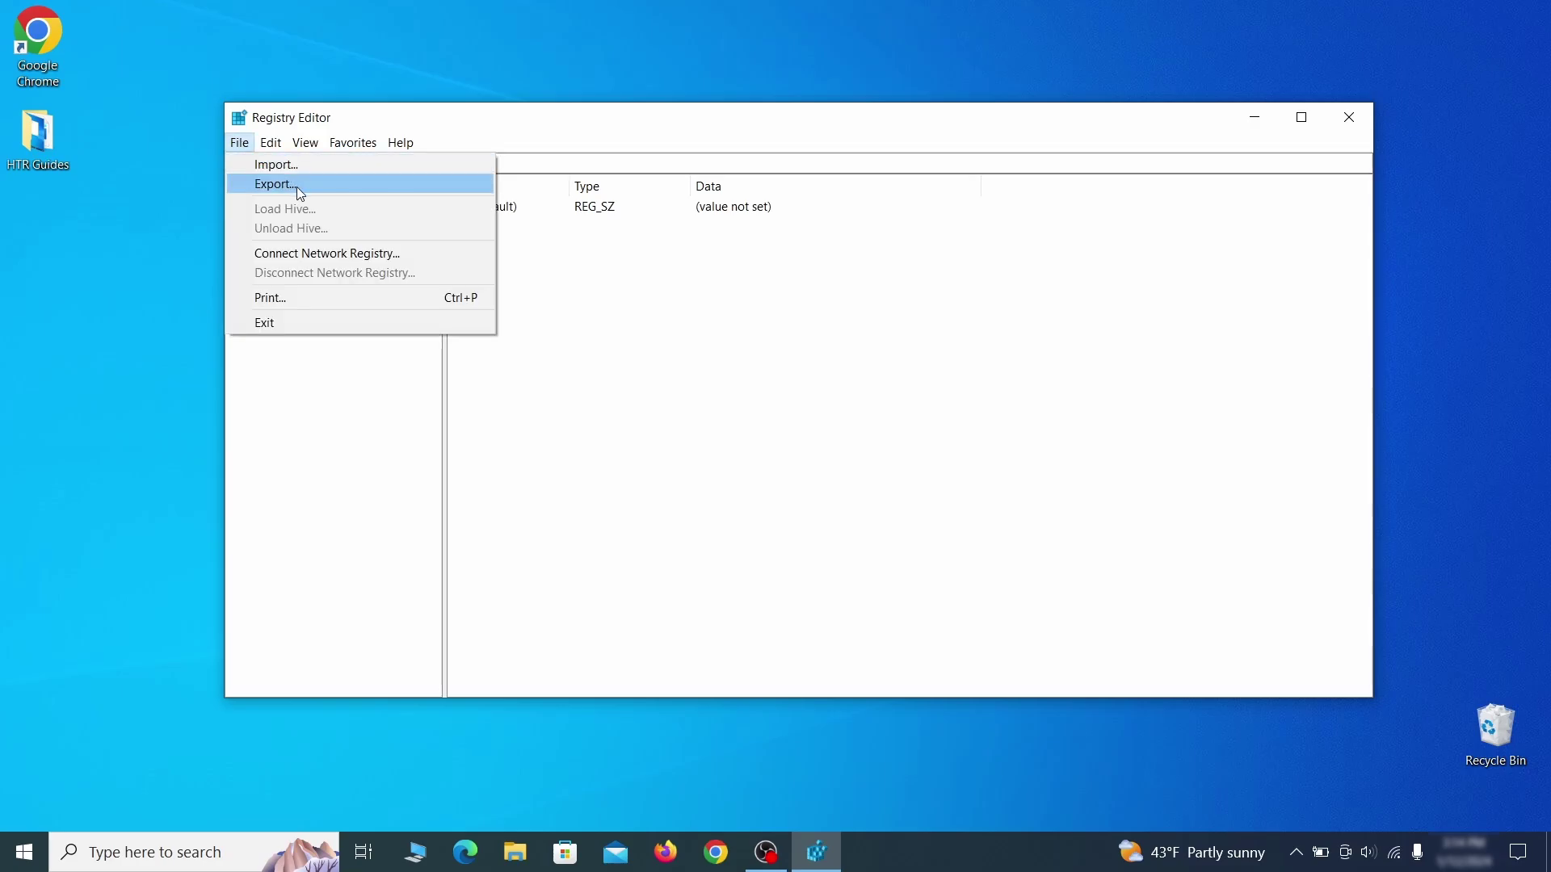
left_click(373, 187)
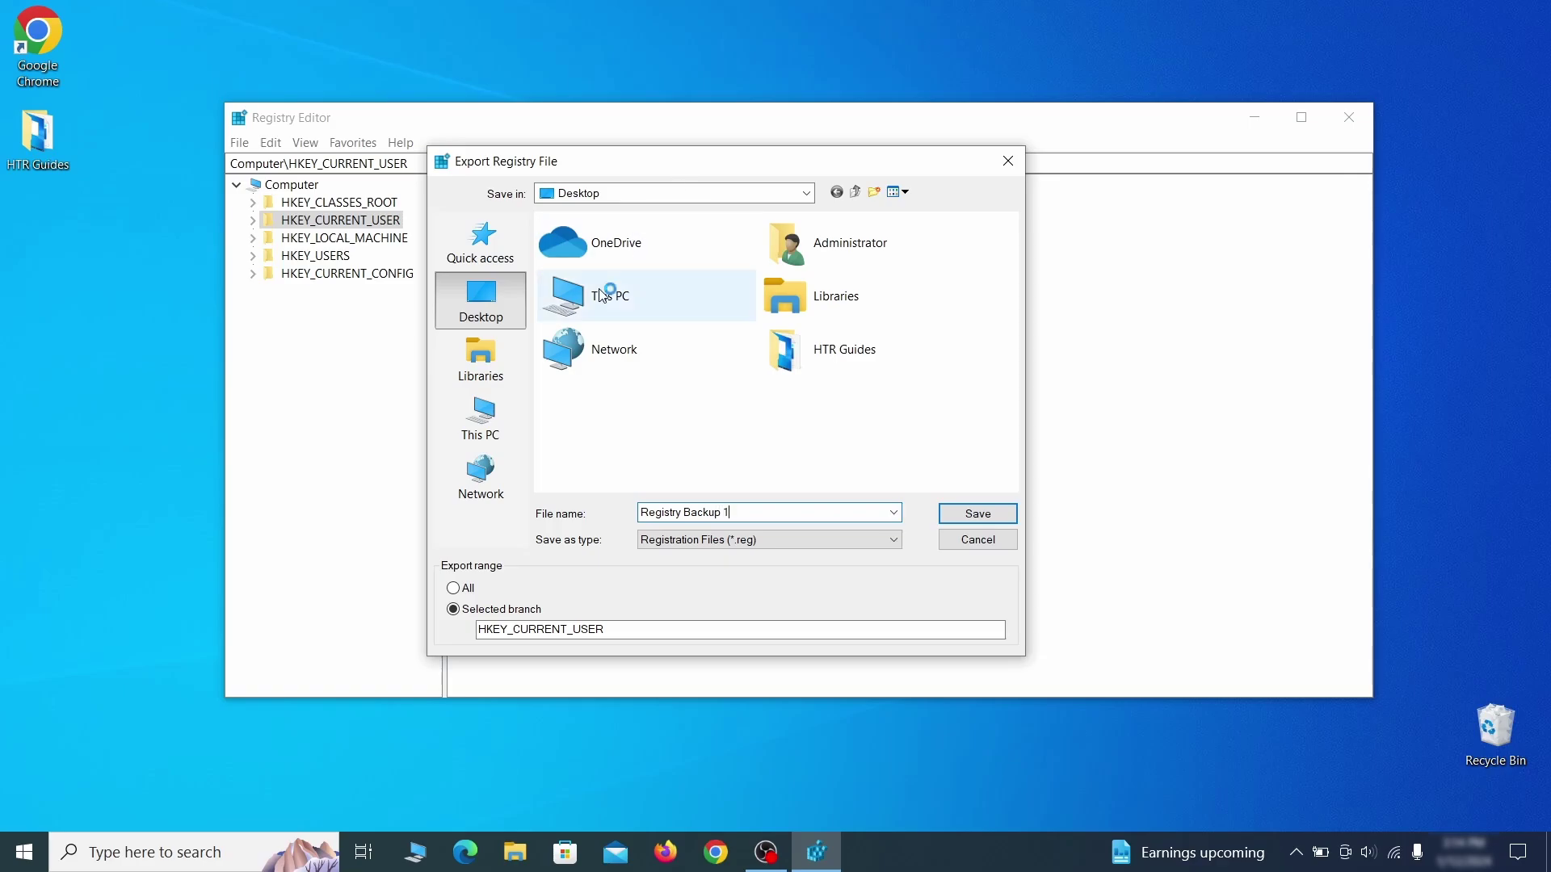
key("Return")
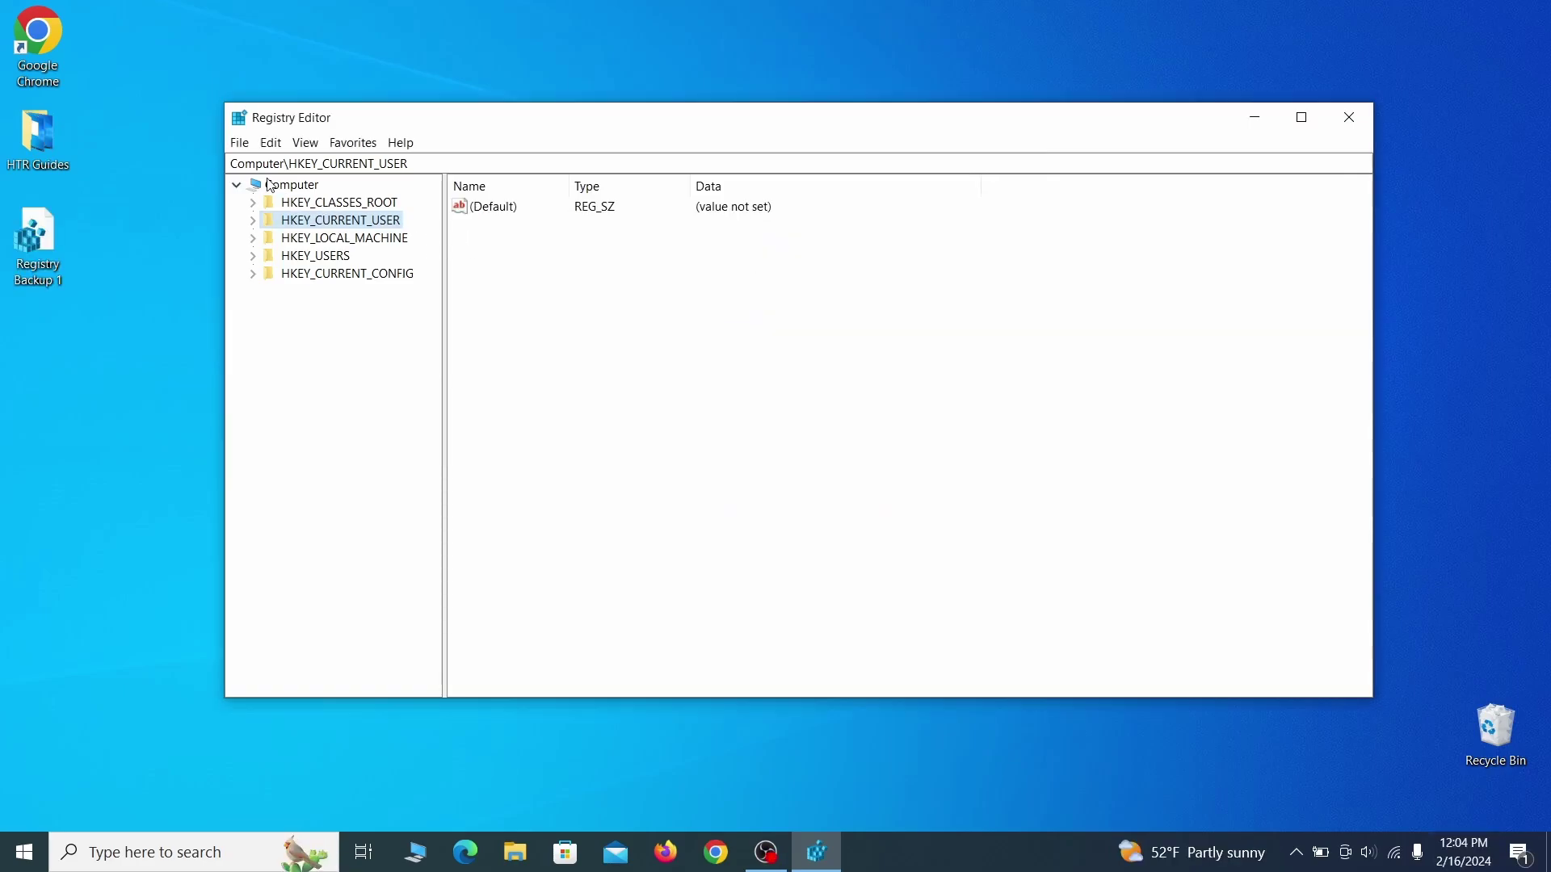
Step: Select the Registry Backup 1 file in the Import Registry File dialog
left_click(240, 142)
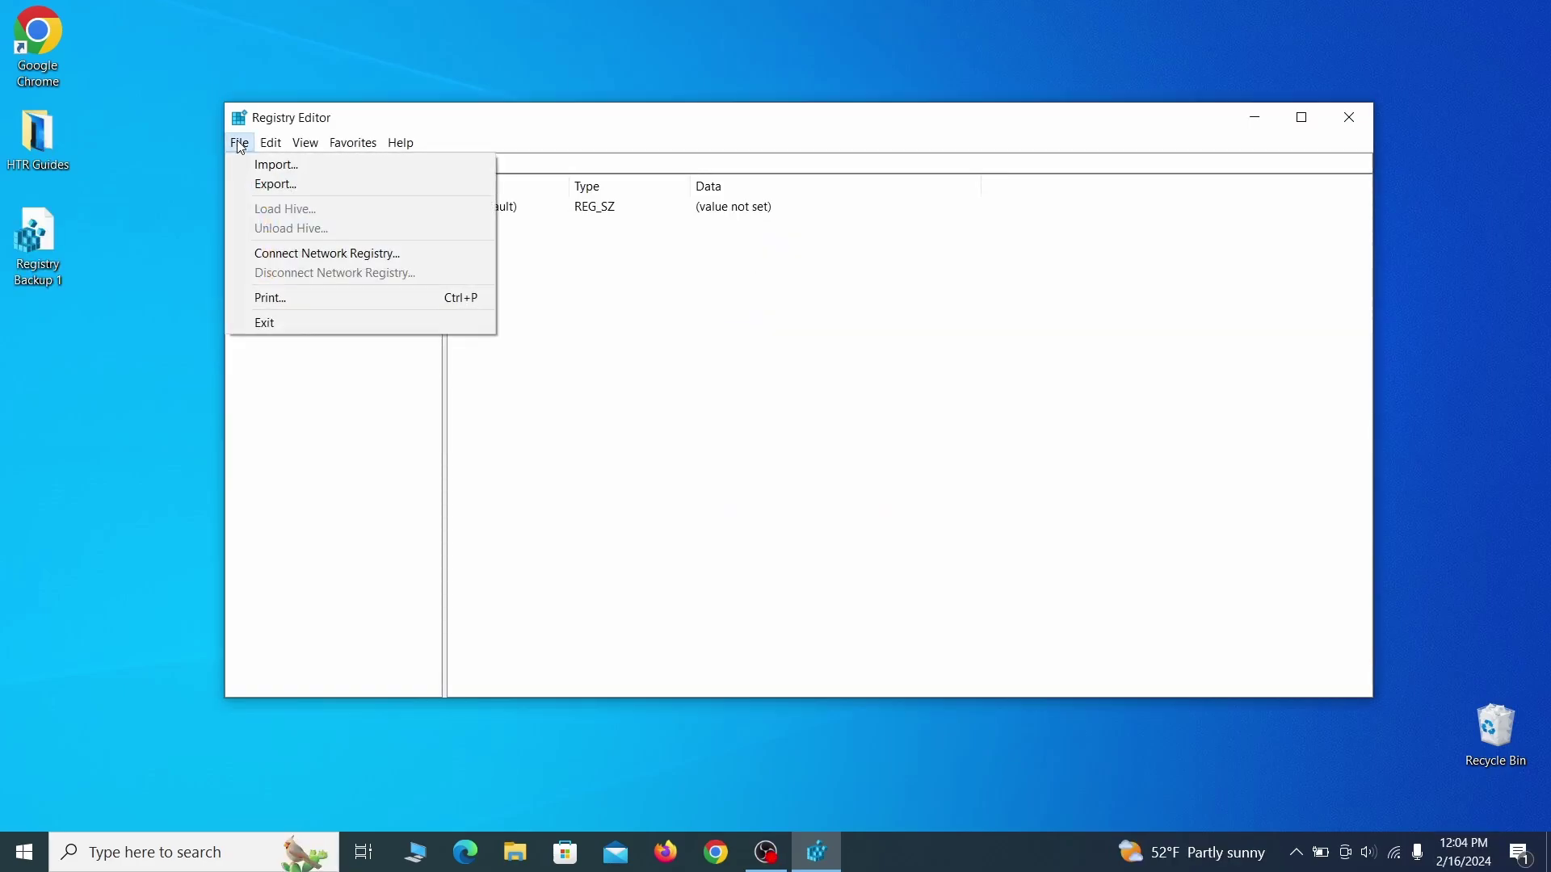
left_click(339, 174)
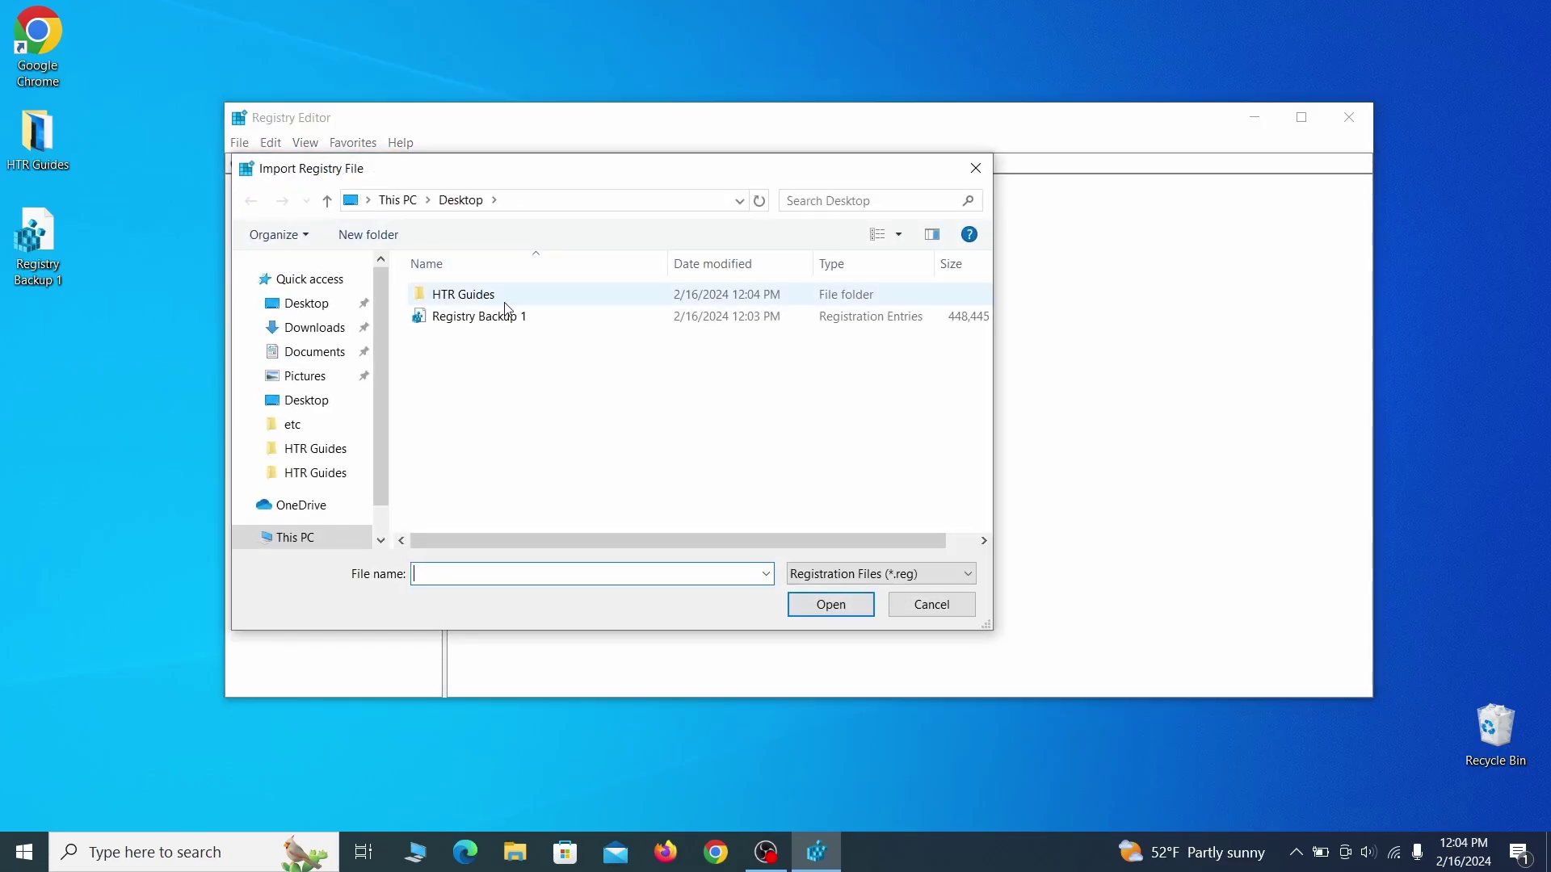
left_click(539, 326)
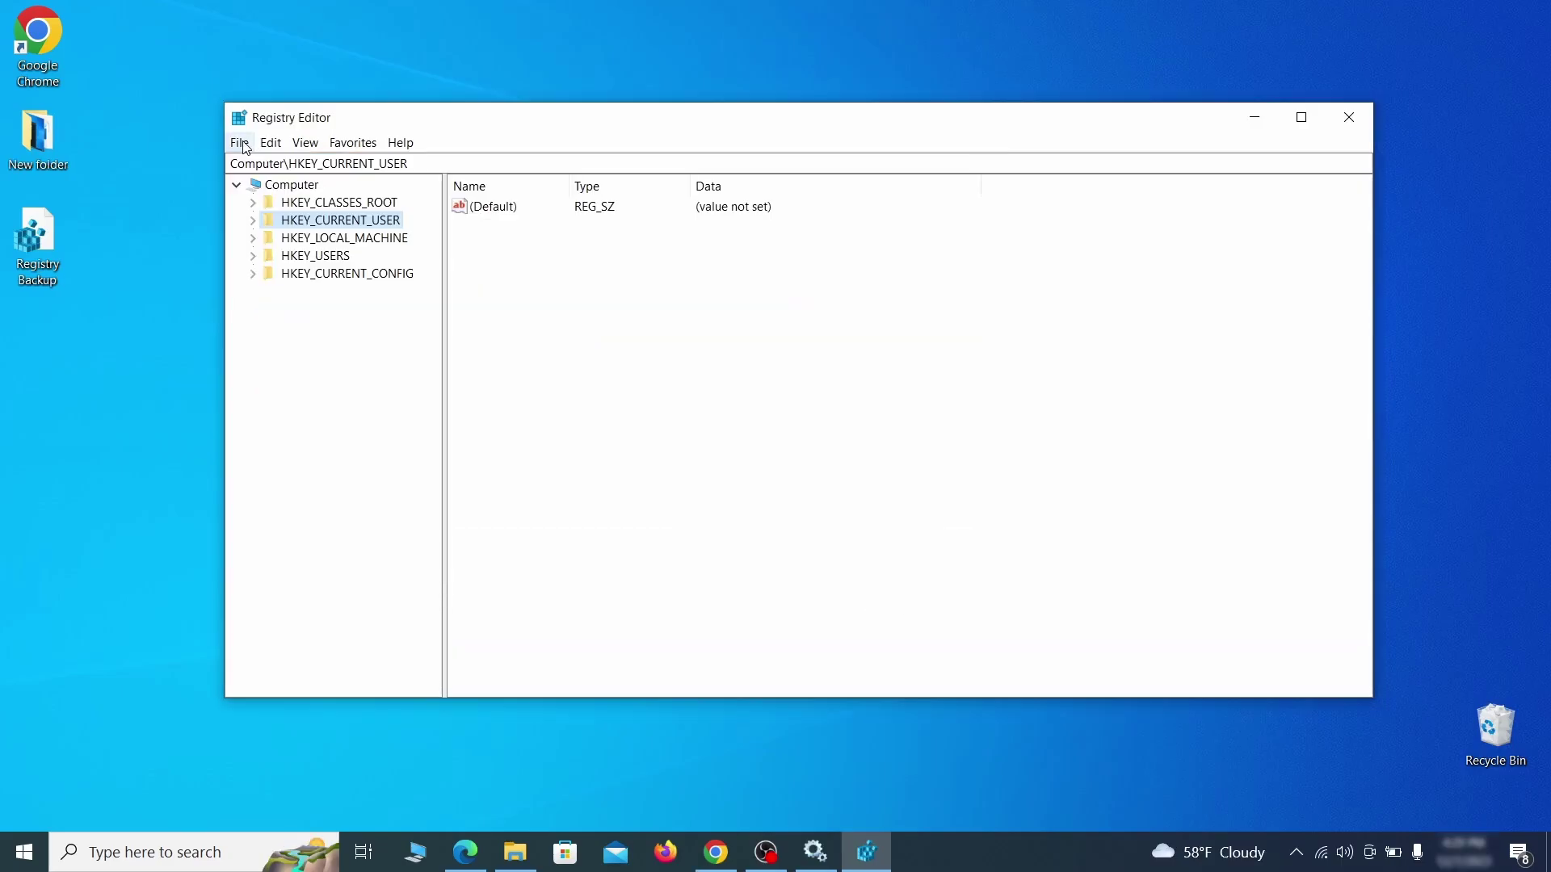
Step: Find 'Example Malware App' in the registry and bring up actions for its Reopen key
left_click(240, 143)
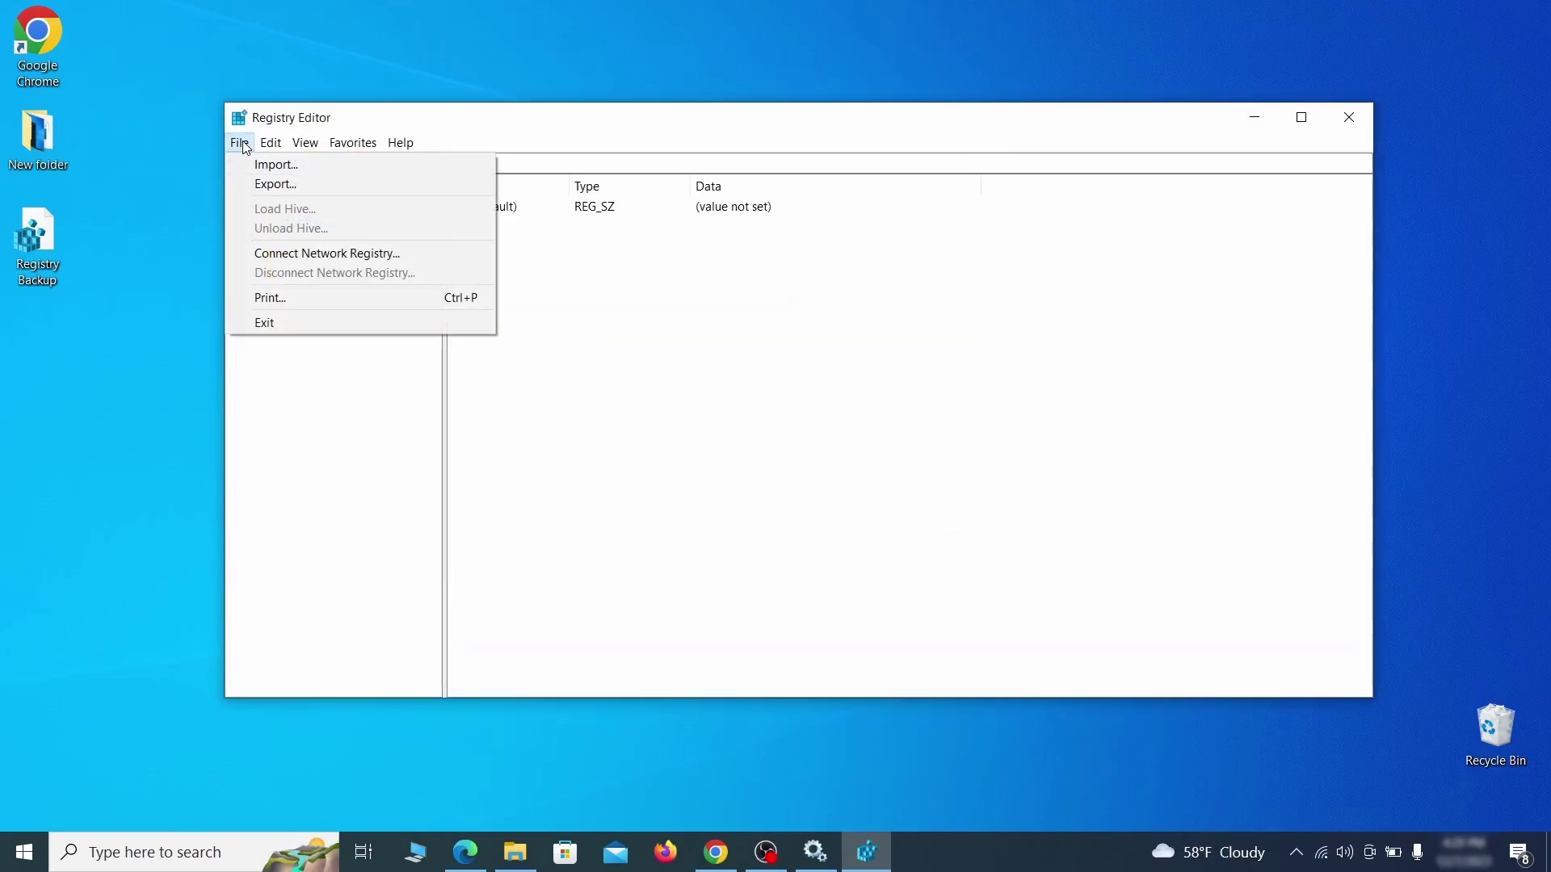
mouse_move(273, 143)
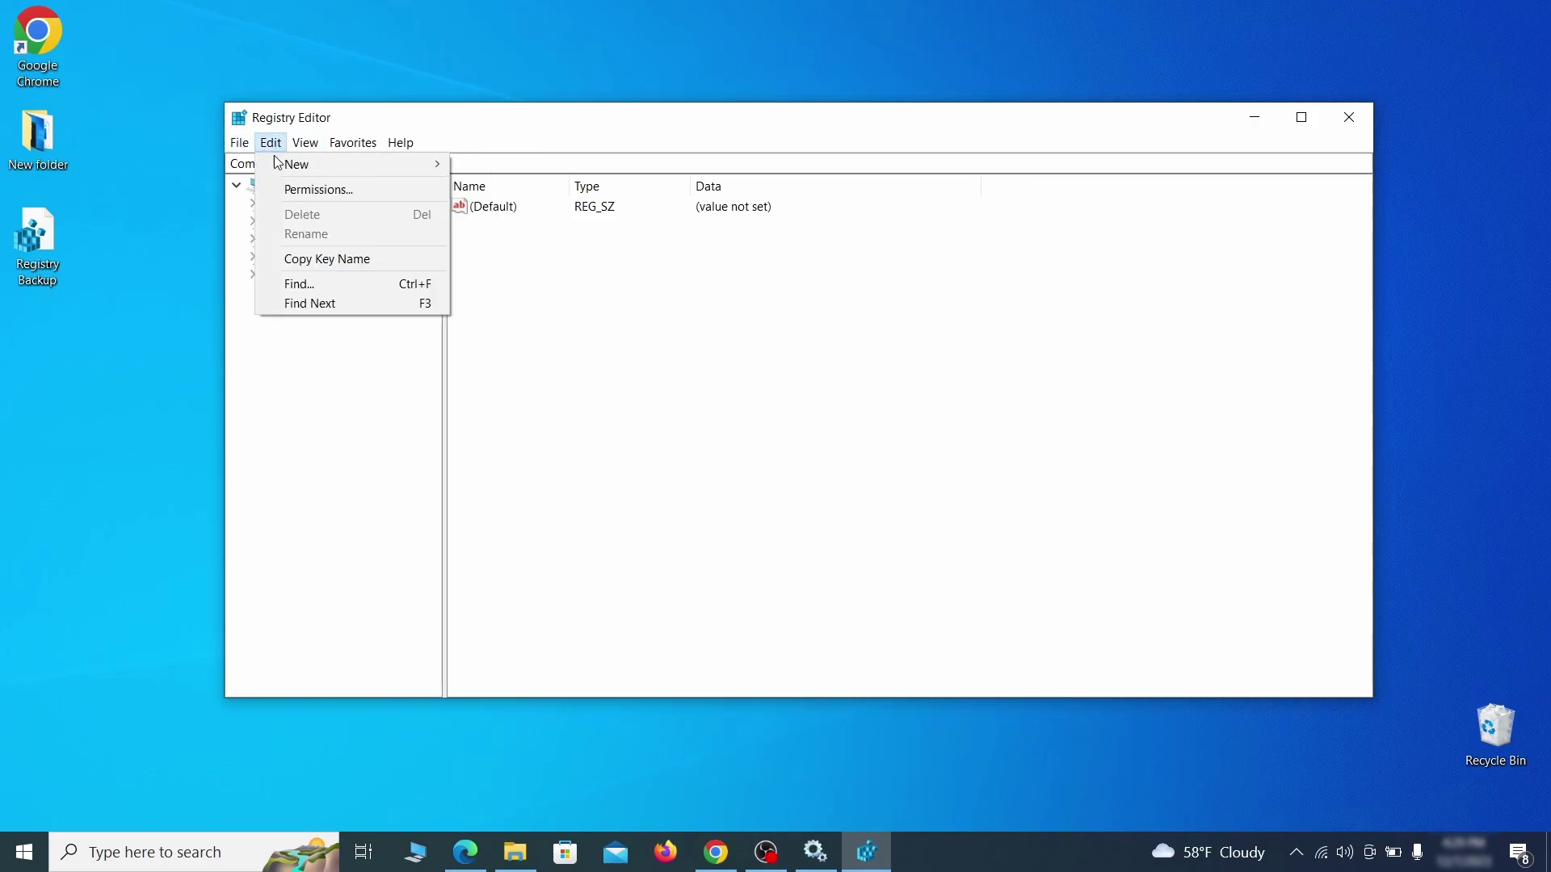
left_click(336, 285)
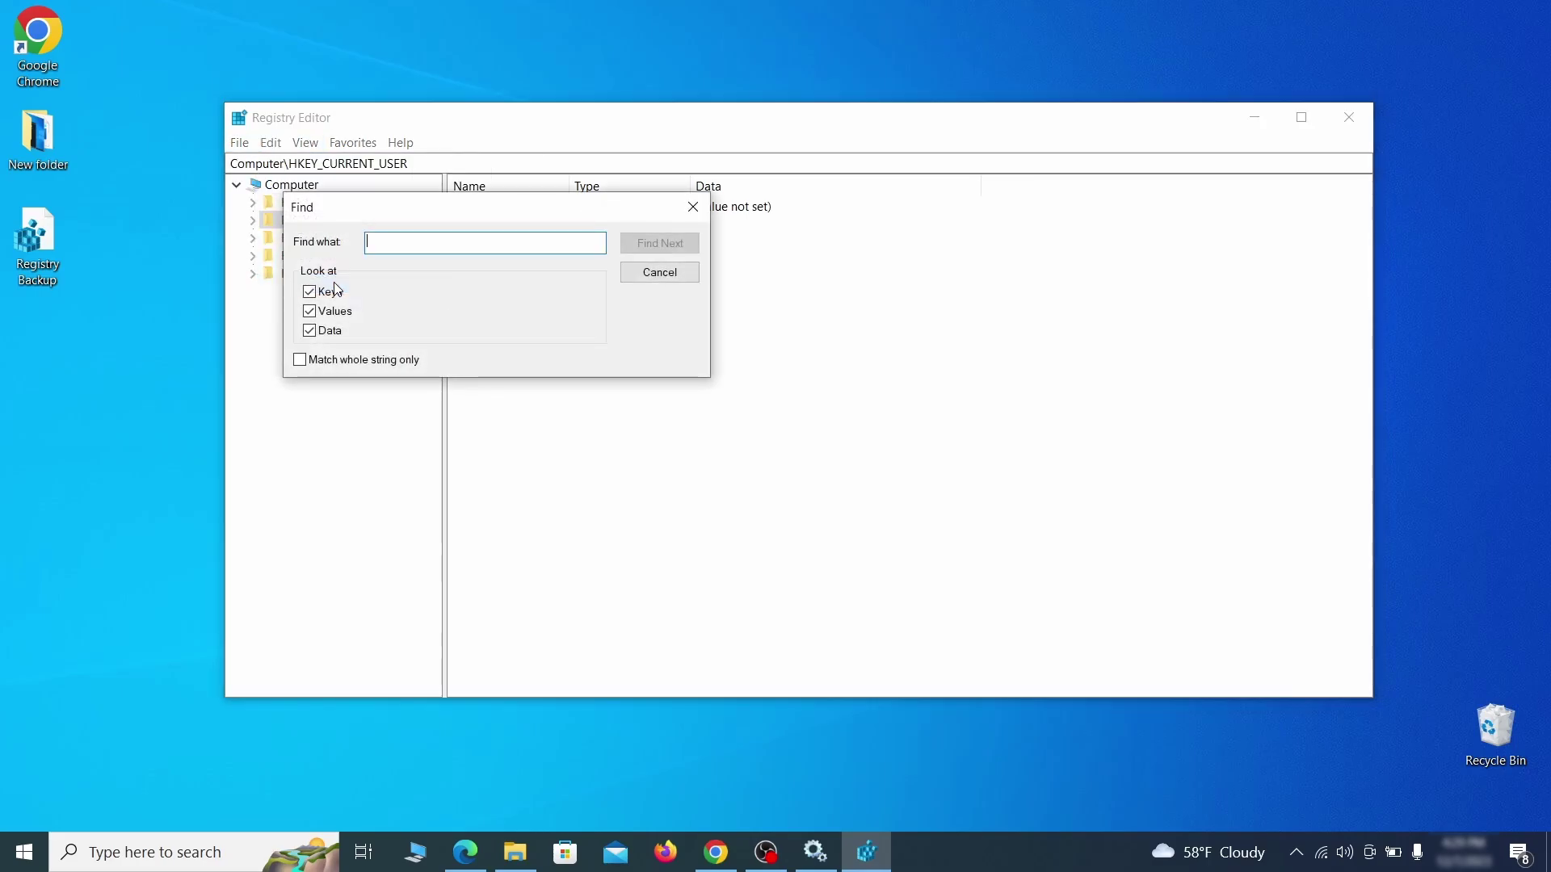
type("Example Malware App")
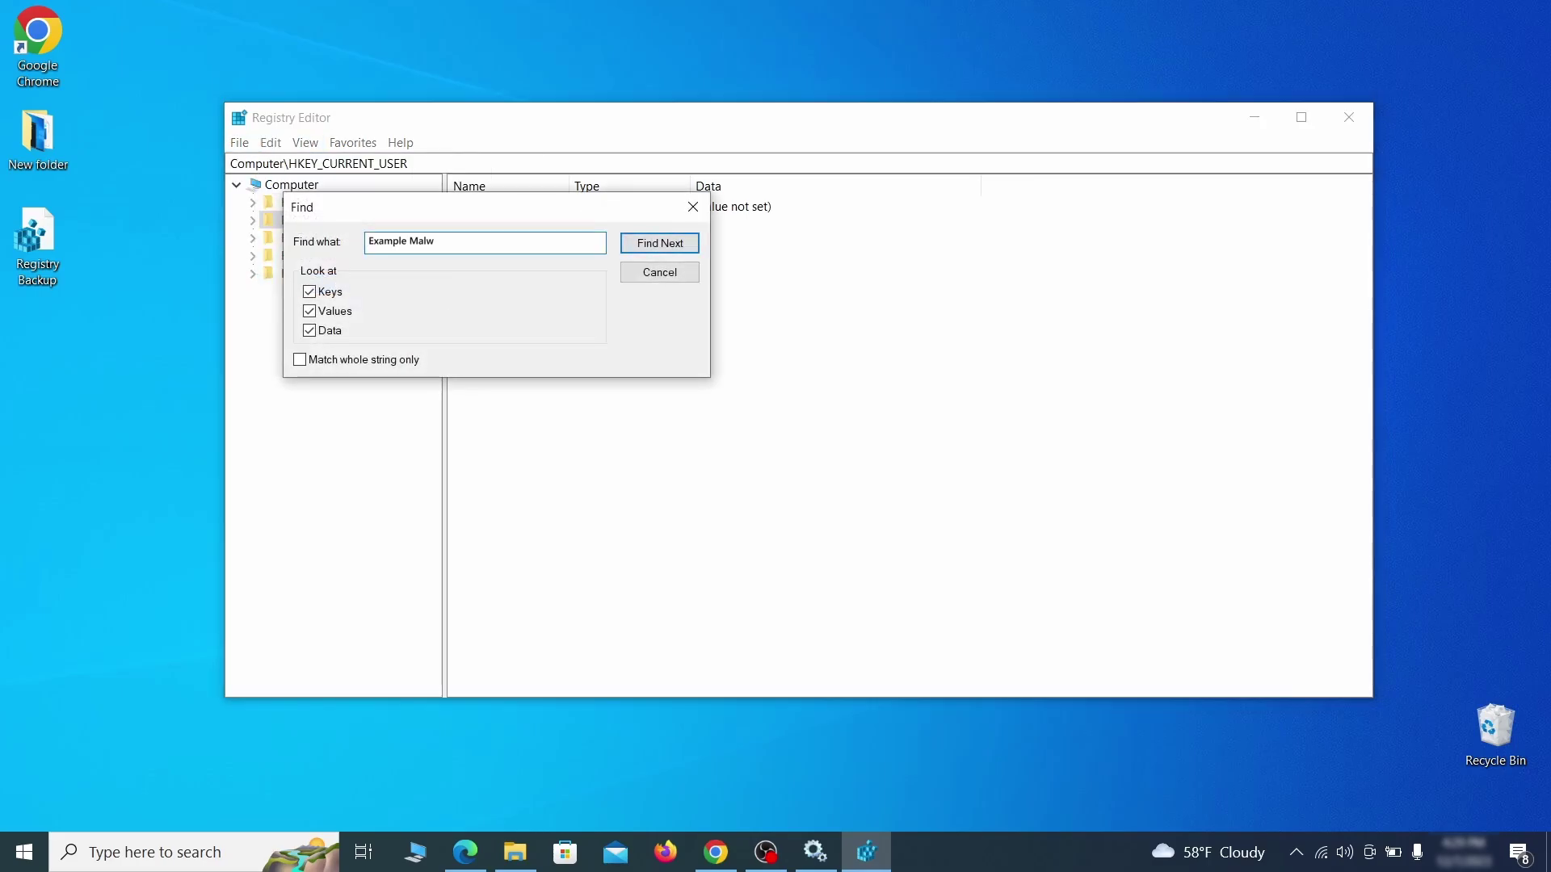
left_click(670, 242)
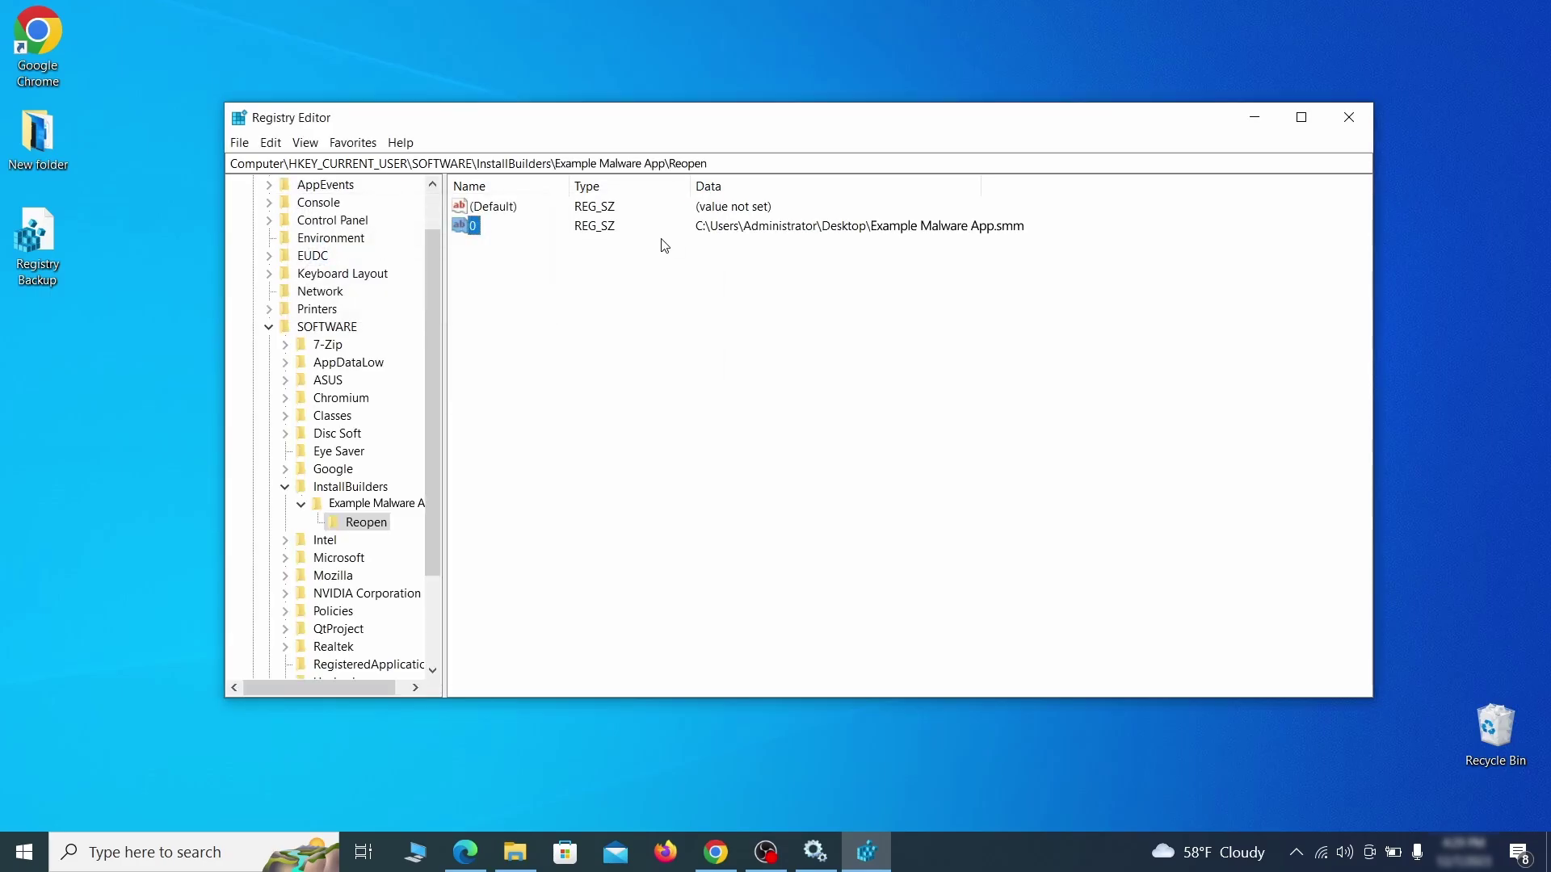
left_click(376, 525)
right_click(377, 530)
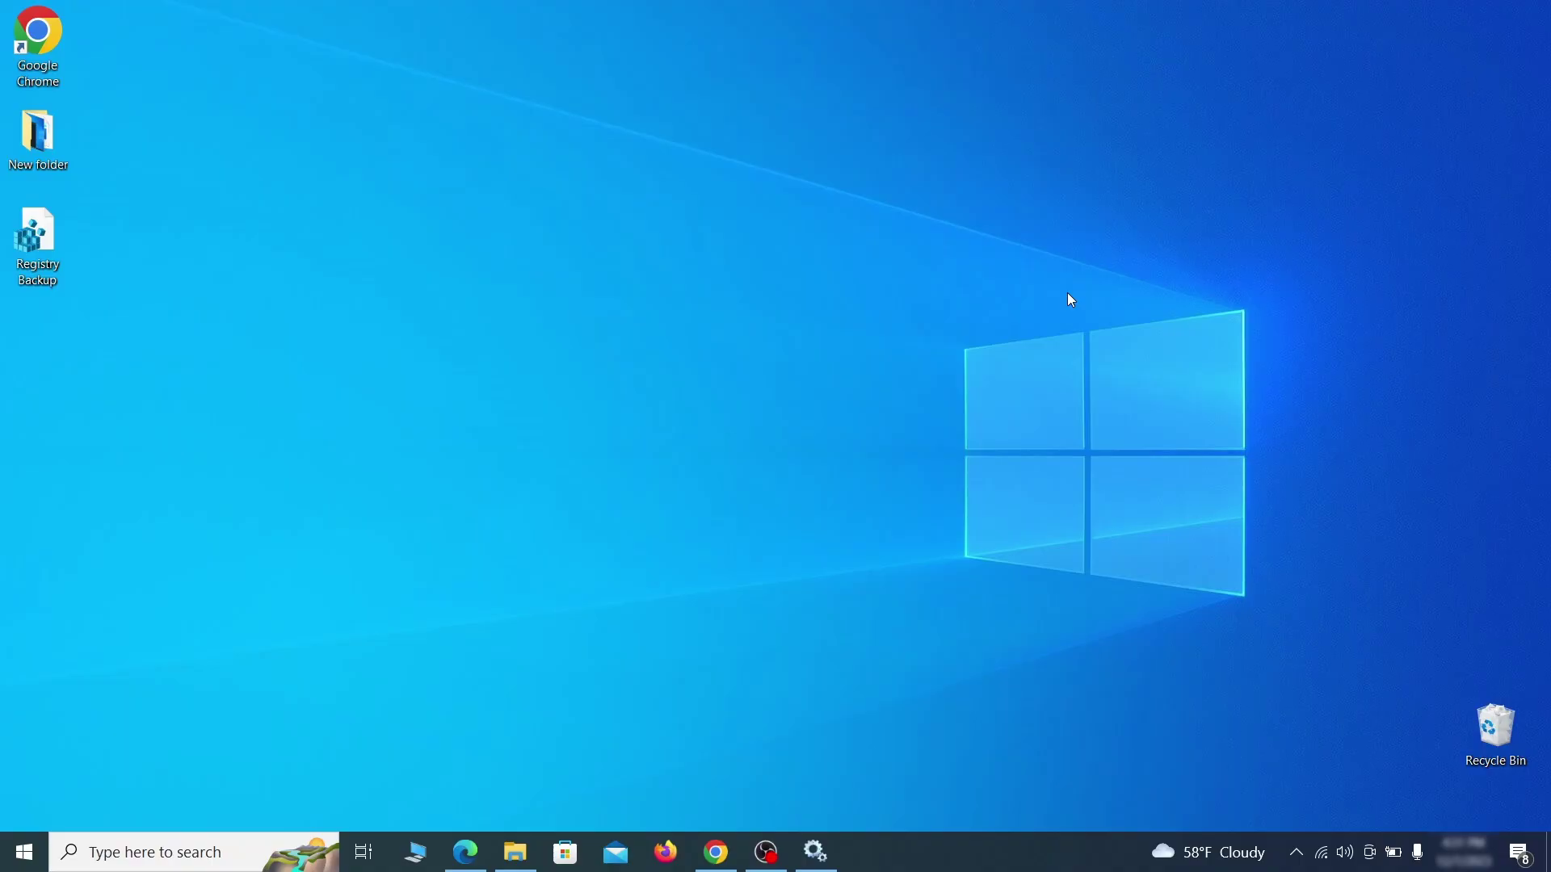
Step: Launch the Malicious Software Removal Tool by running 'MRT'
key("super+r")
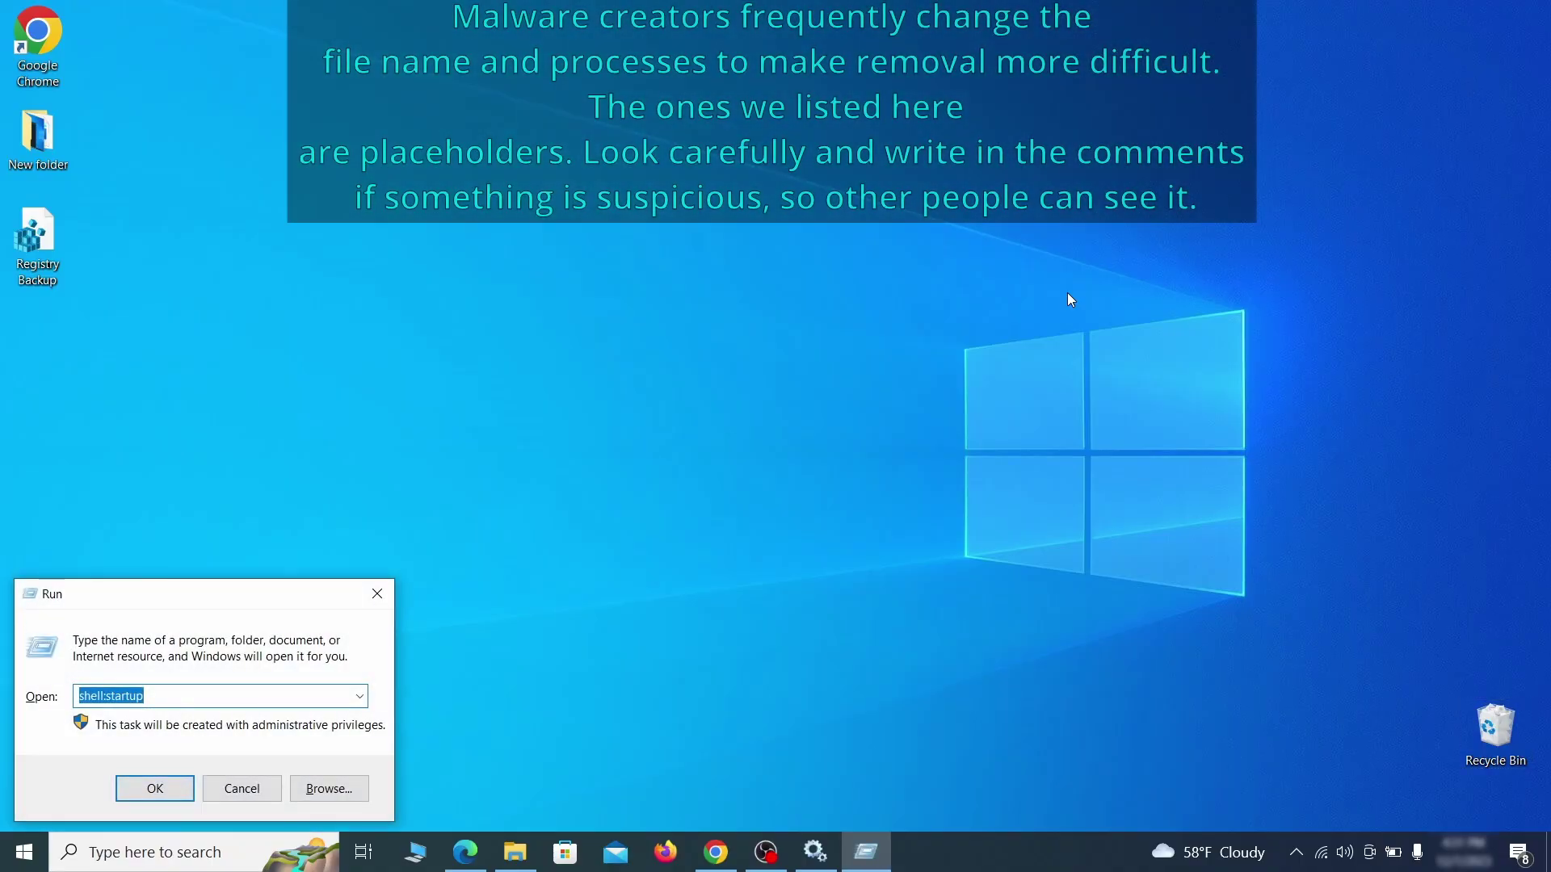
key("BackSpace")
type("M")
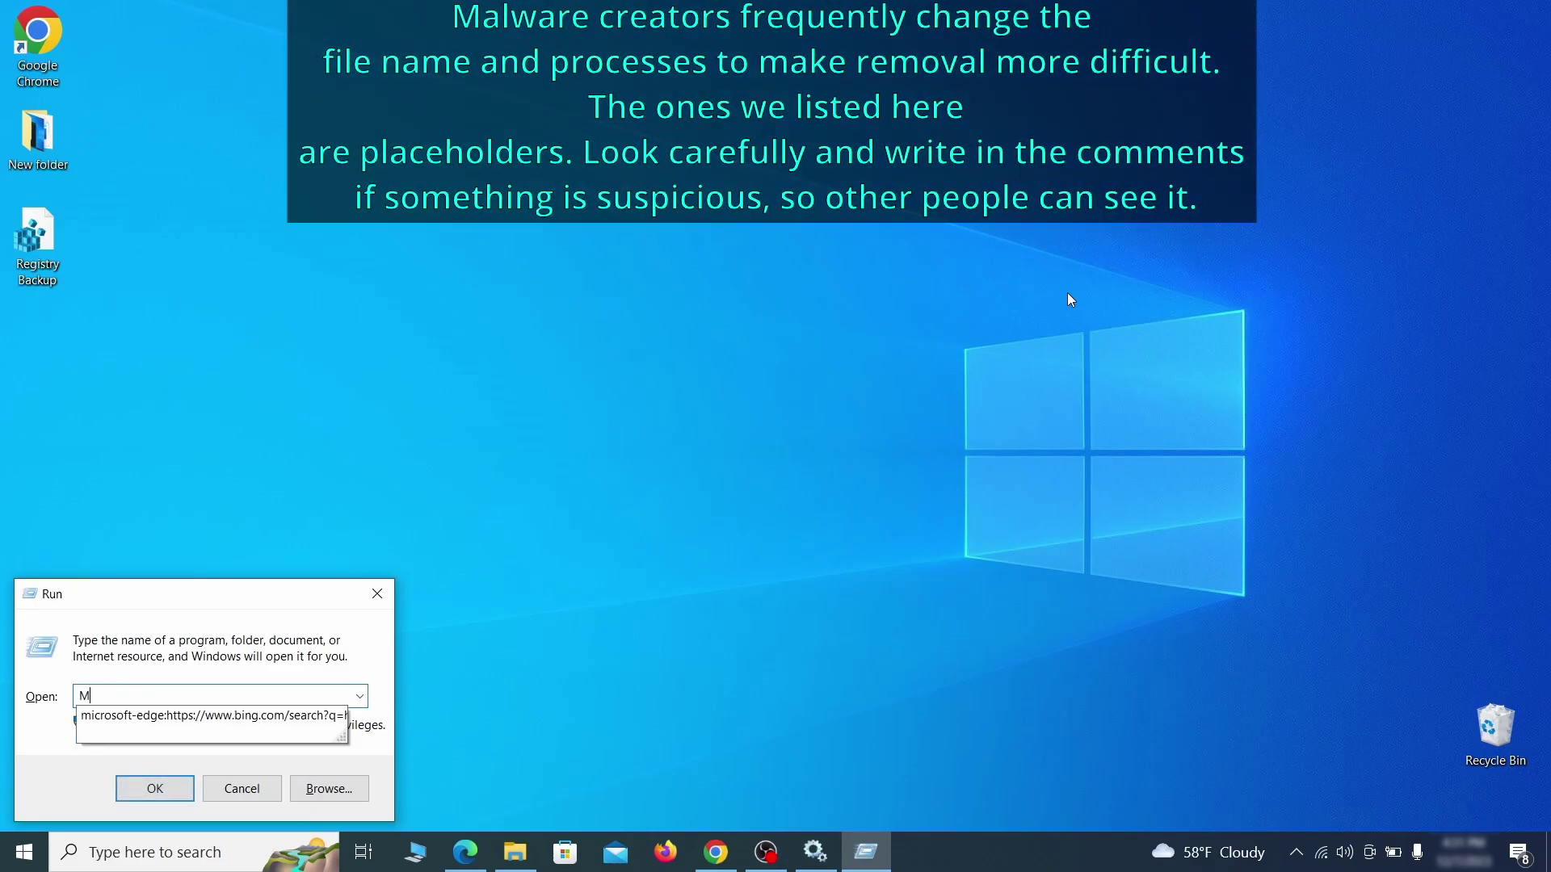
type("RT")
key("Return")
Step: Run a full system scan and finish once no malicious software is detected
left_click(968, 568)
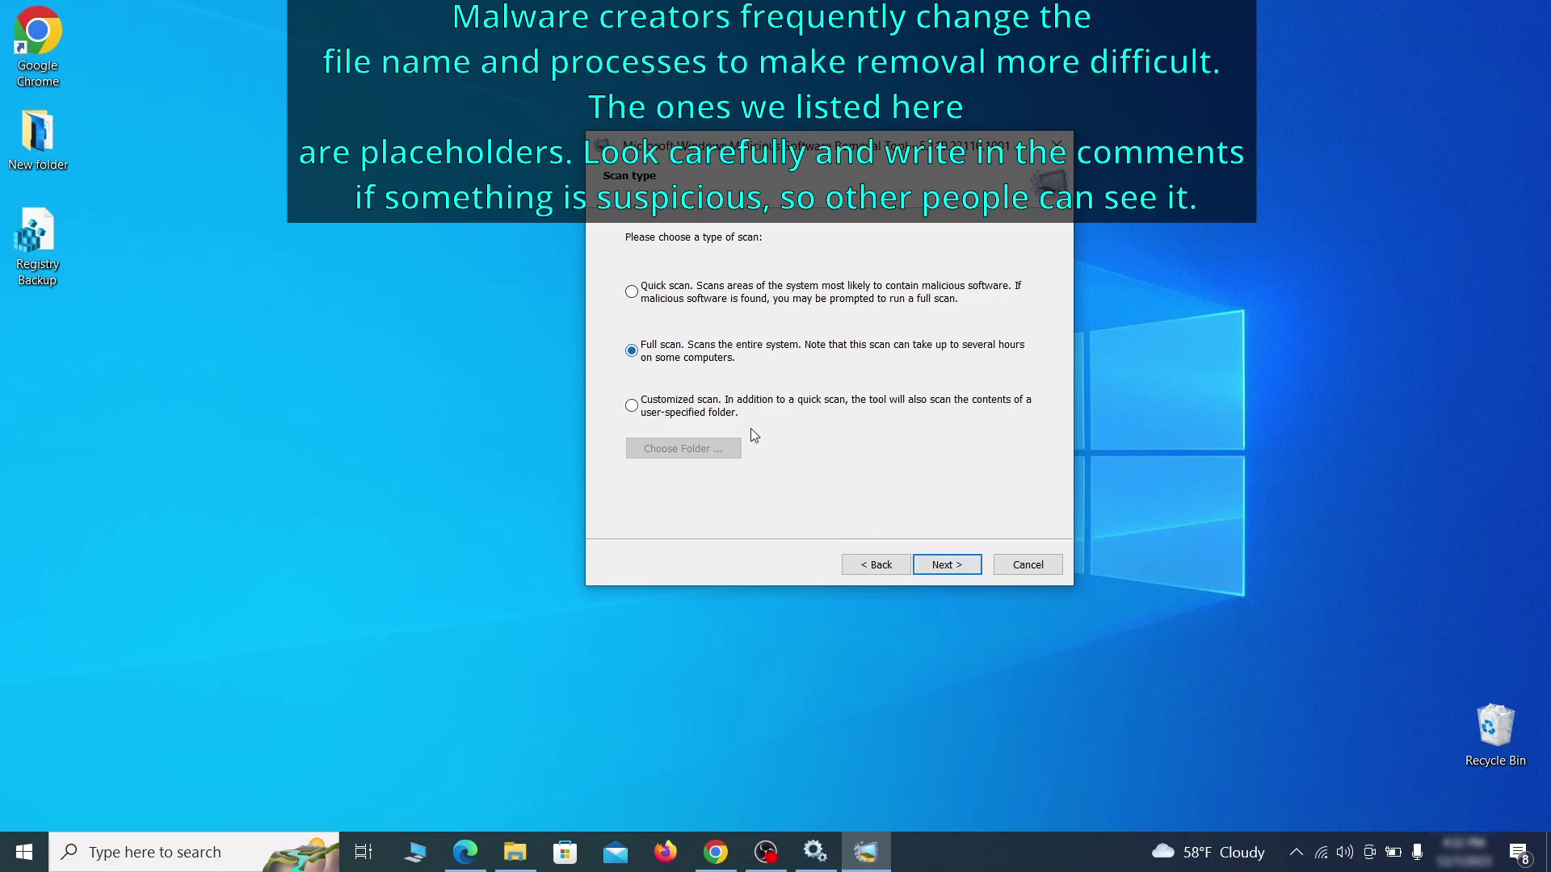
left_click(966, 568)
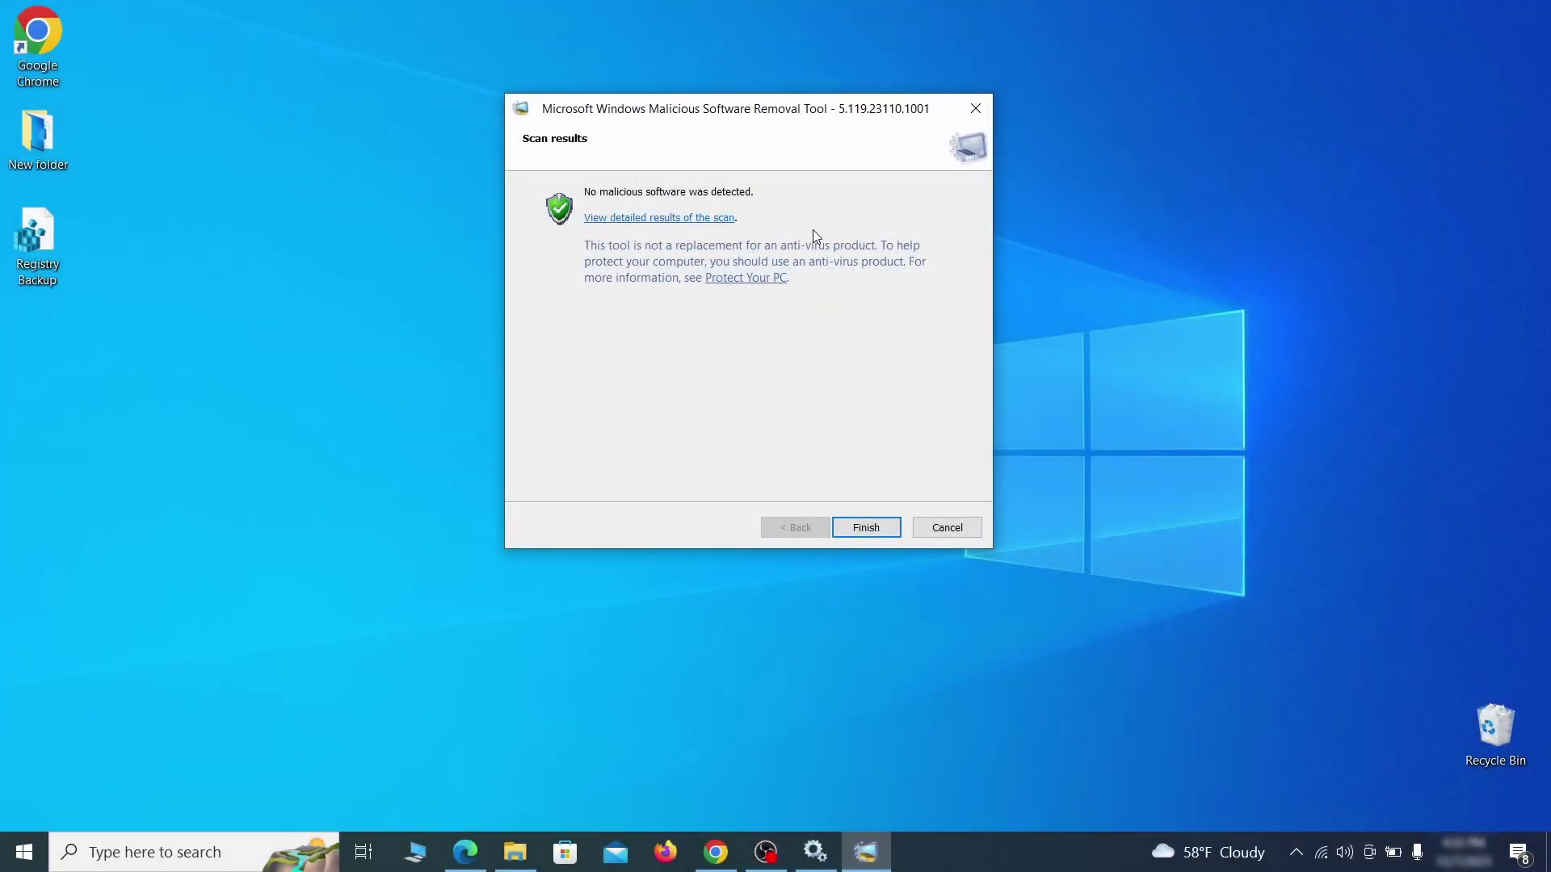
left_click(867, 528)
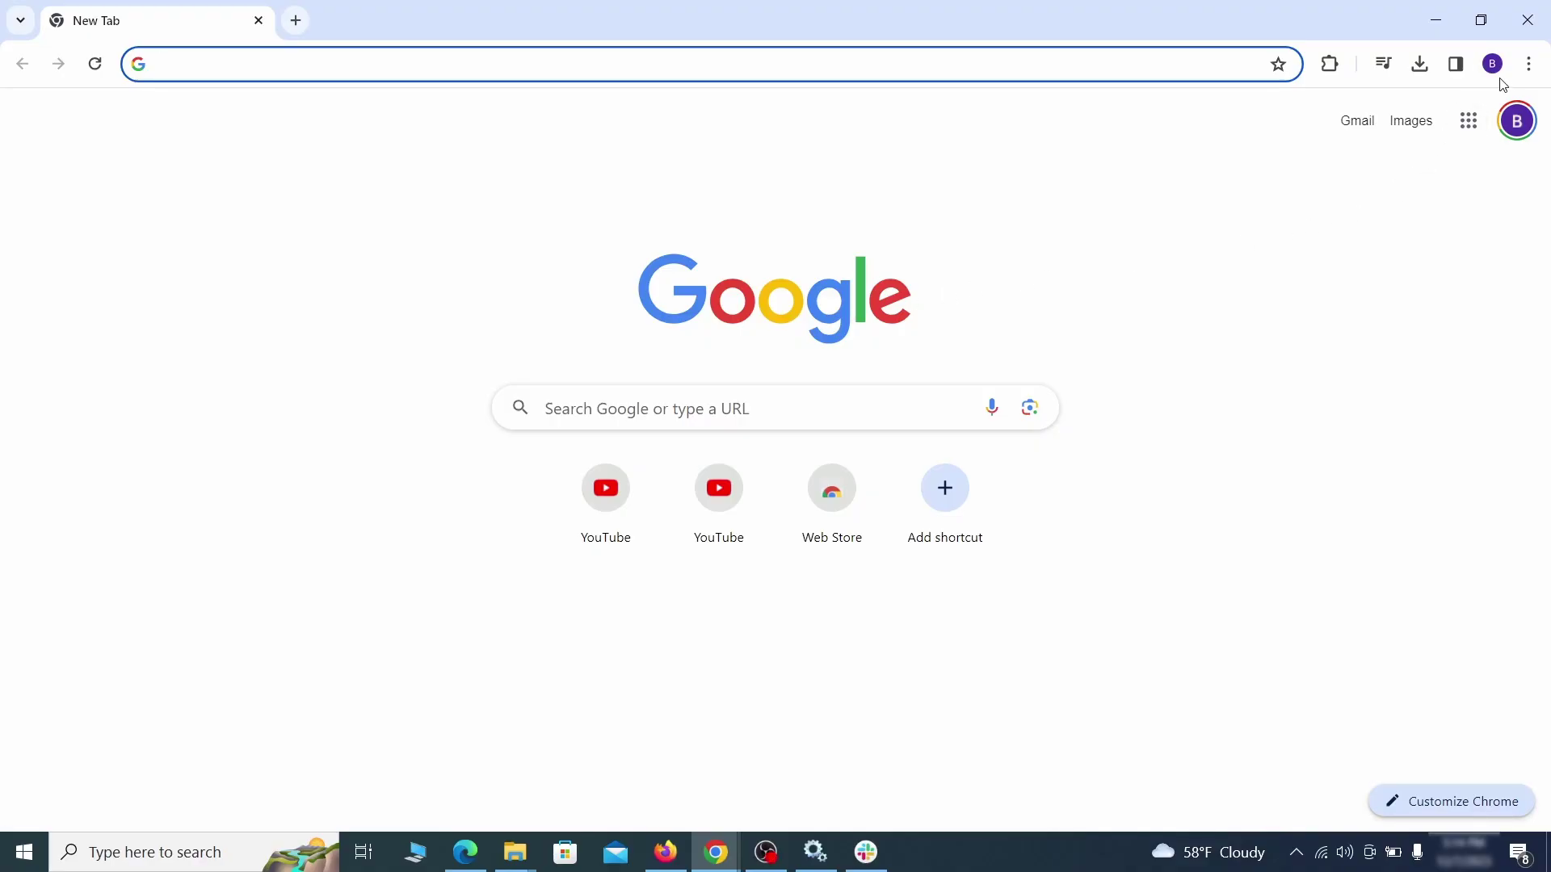
Step: On Chrome's Manage Extensions page, switch off Add to Zola Button and remove it
left_click(1528, 64)
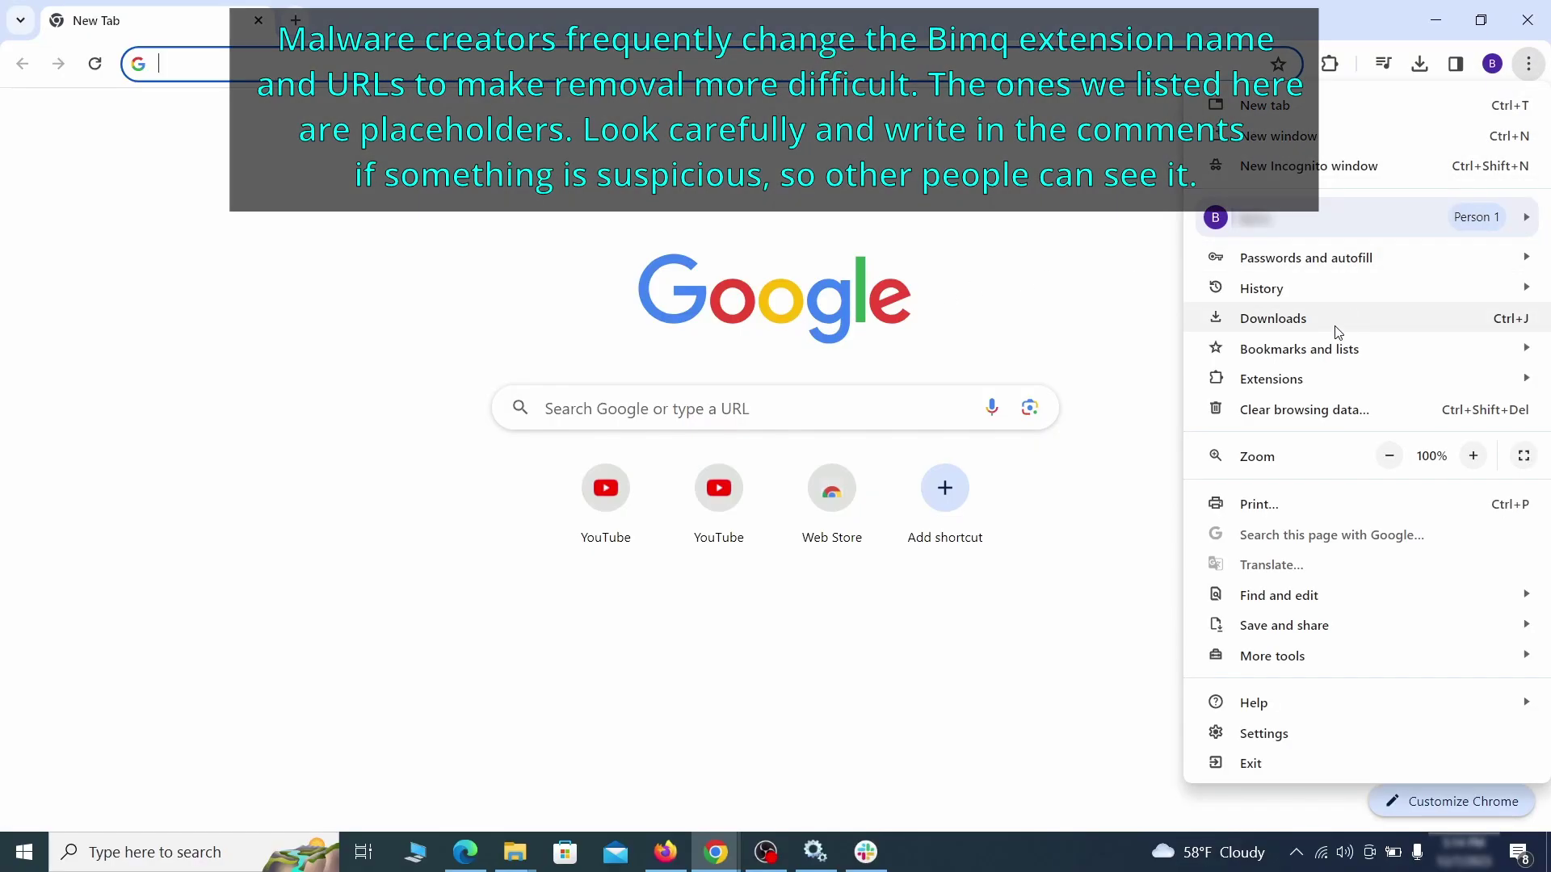
mouse_move(1310, 381)
left_click(1139, 385)
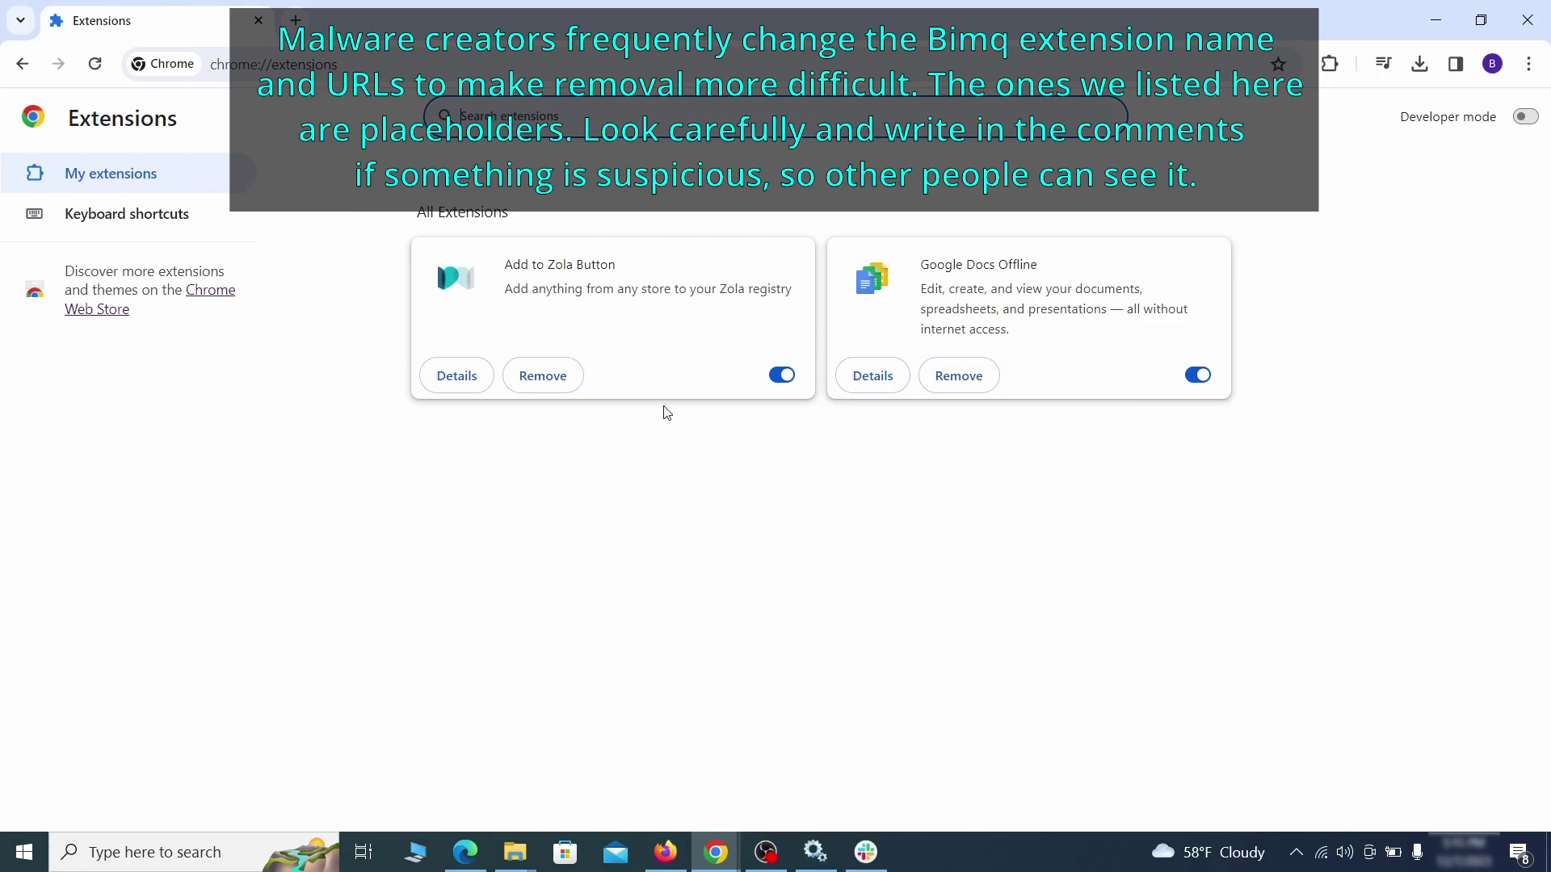
left_click(780, 375)
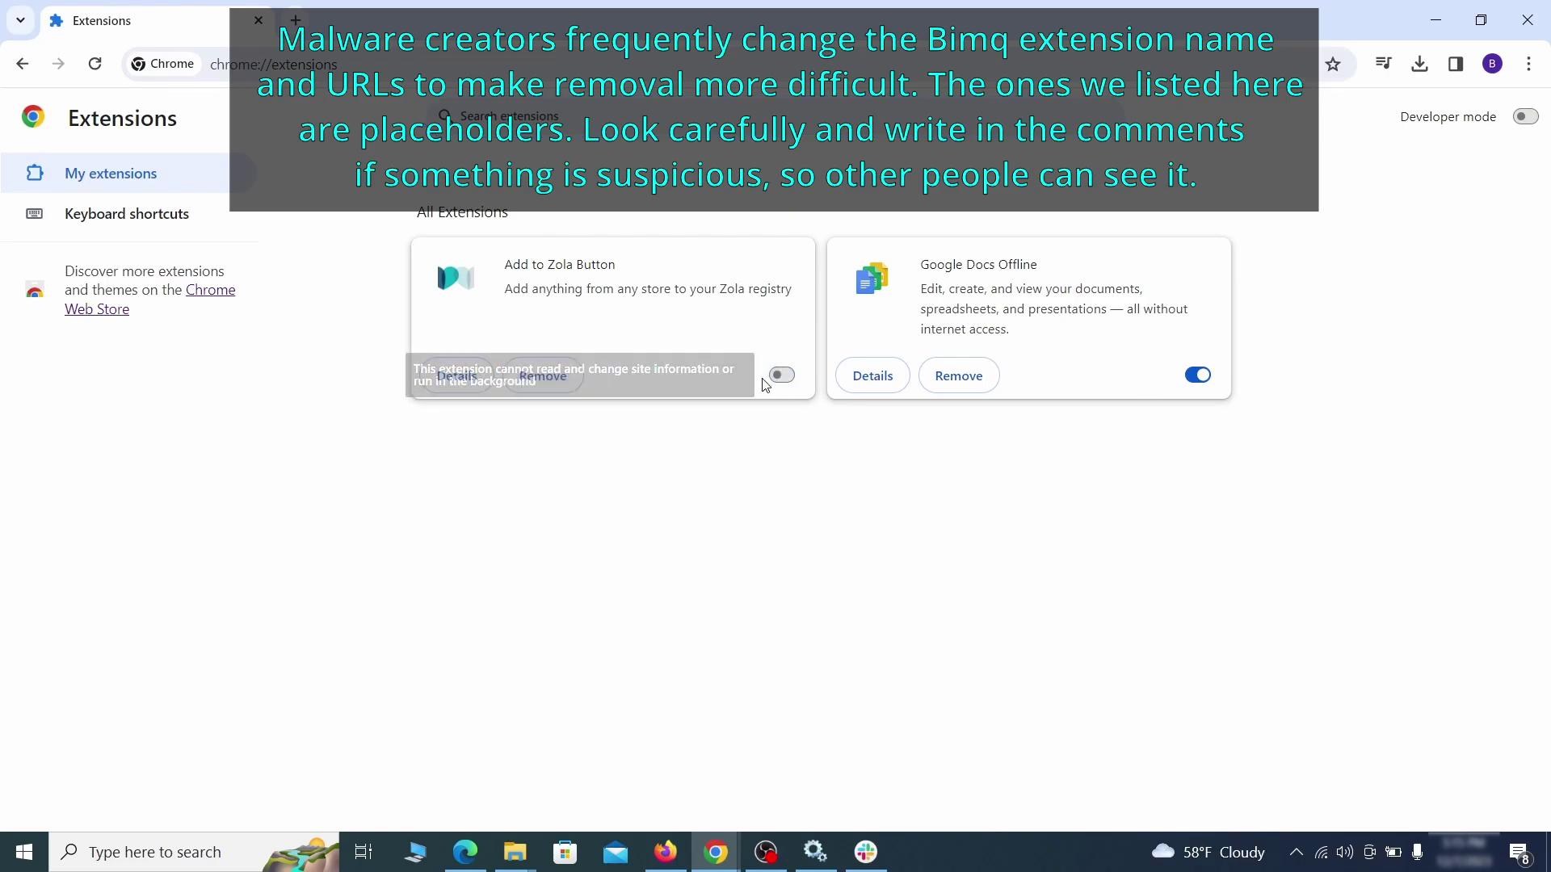
left_click(564, 384)
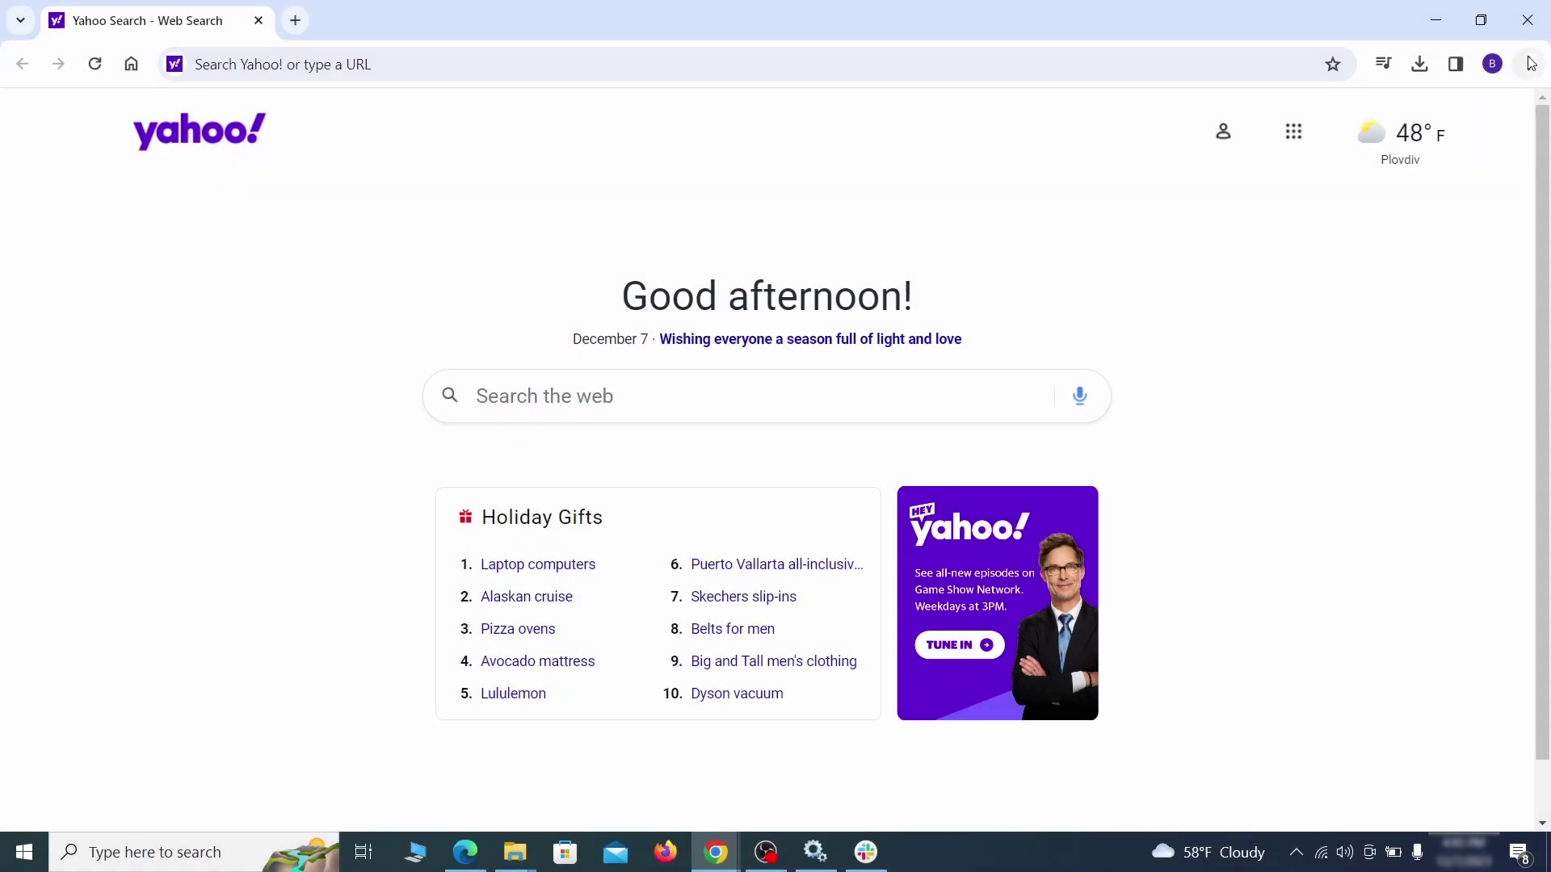
Step: Open Clear browsing data from Chrome's Privacy and security settings
left_click(1529, 64)
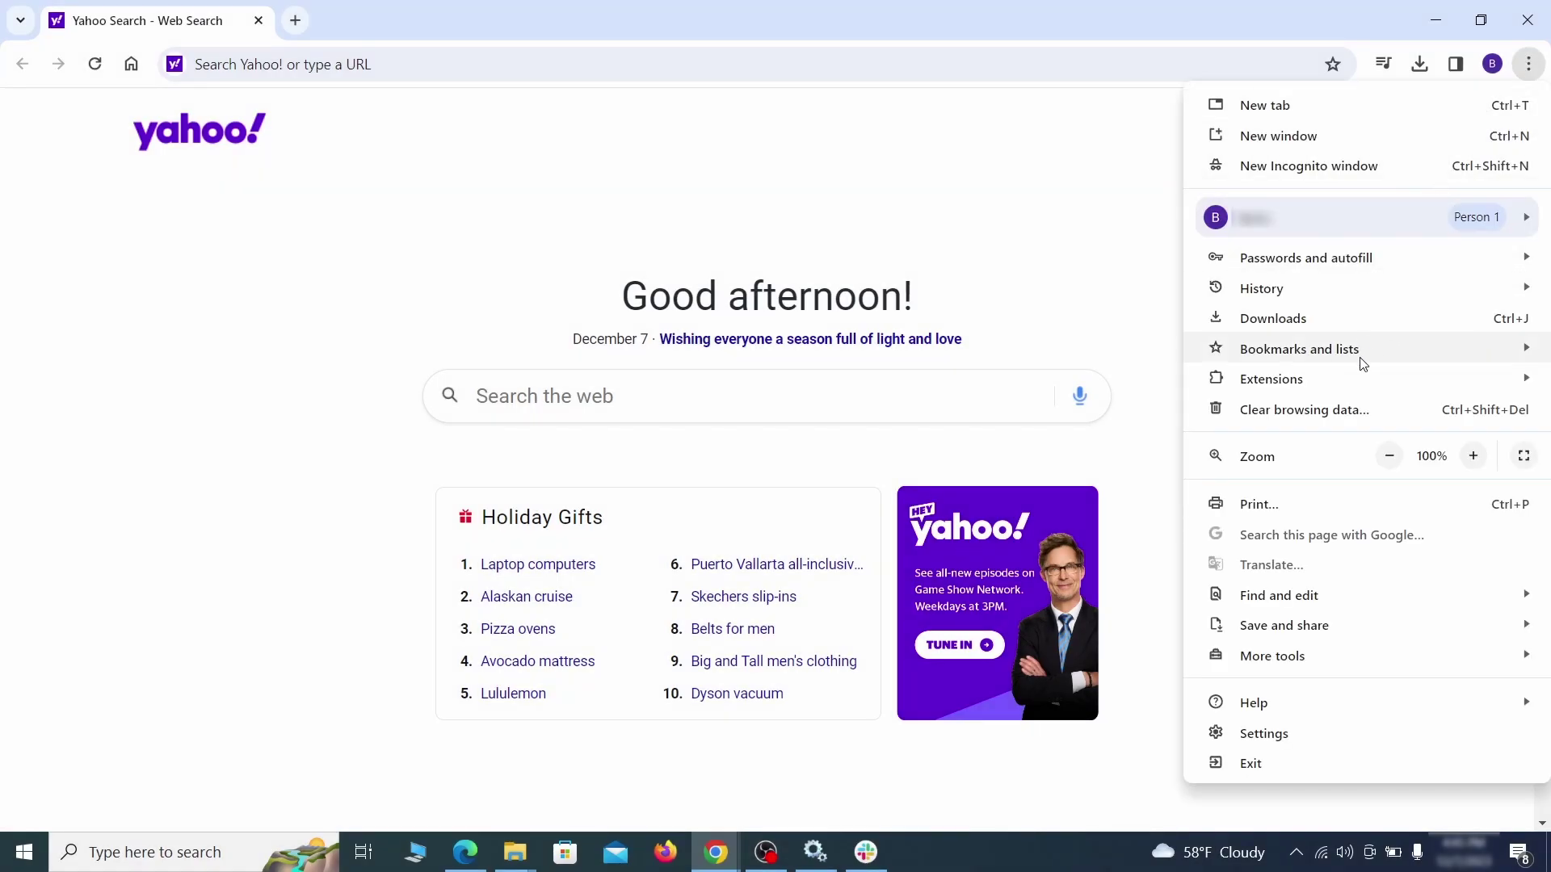
left_click(1273, 731)
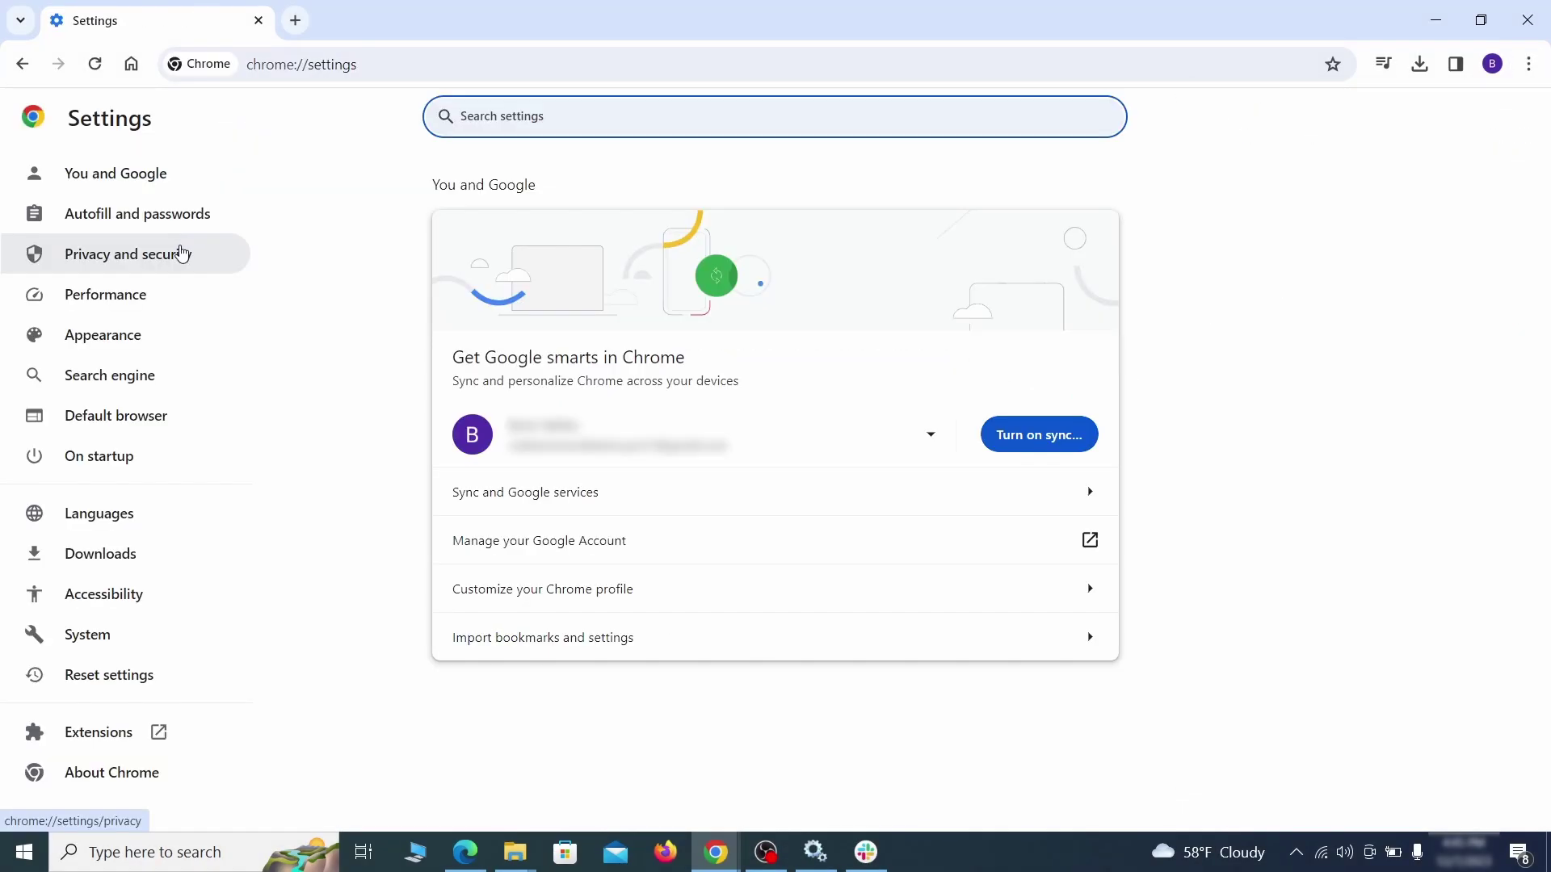
left_click(183, 252)
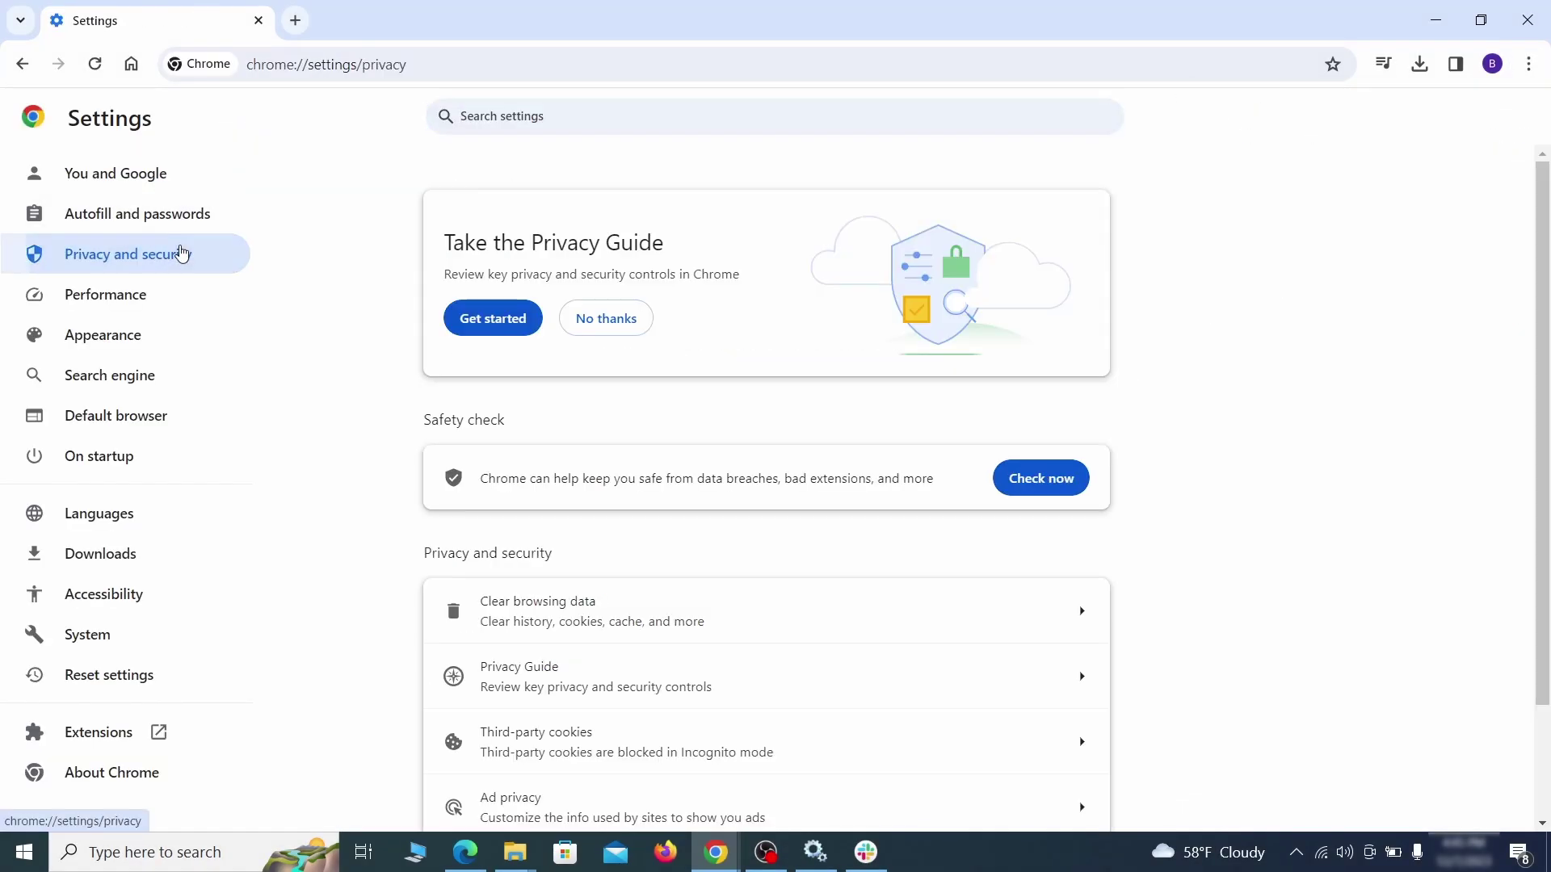
scroll(1232, 529, "down", 1)
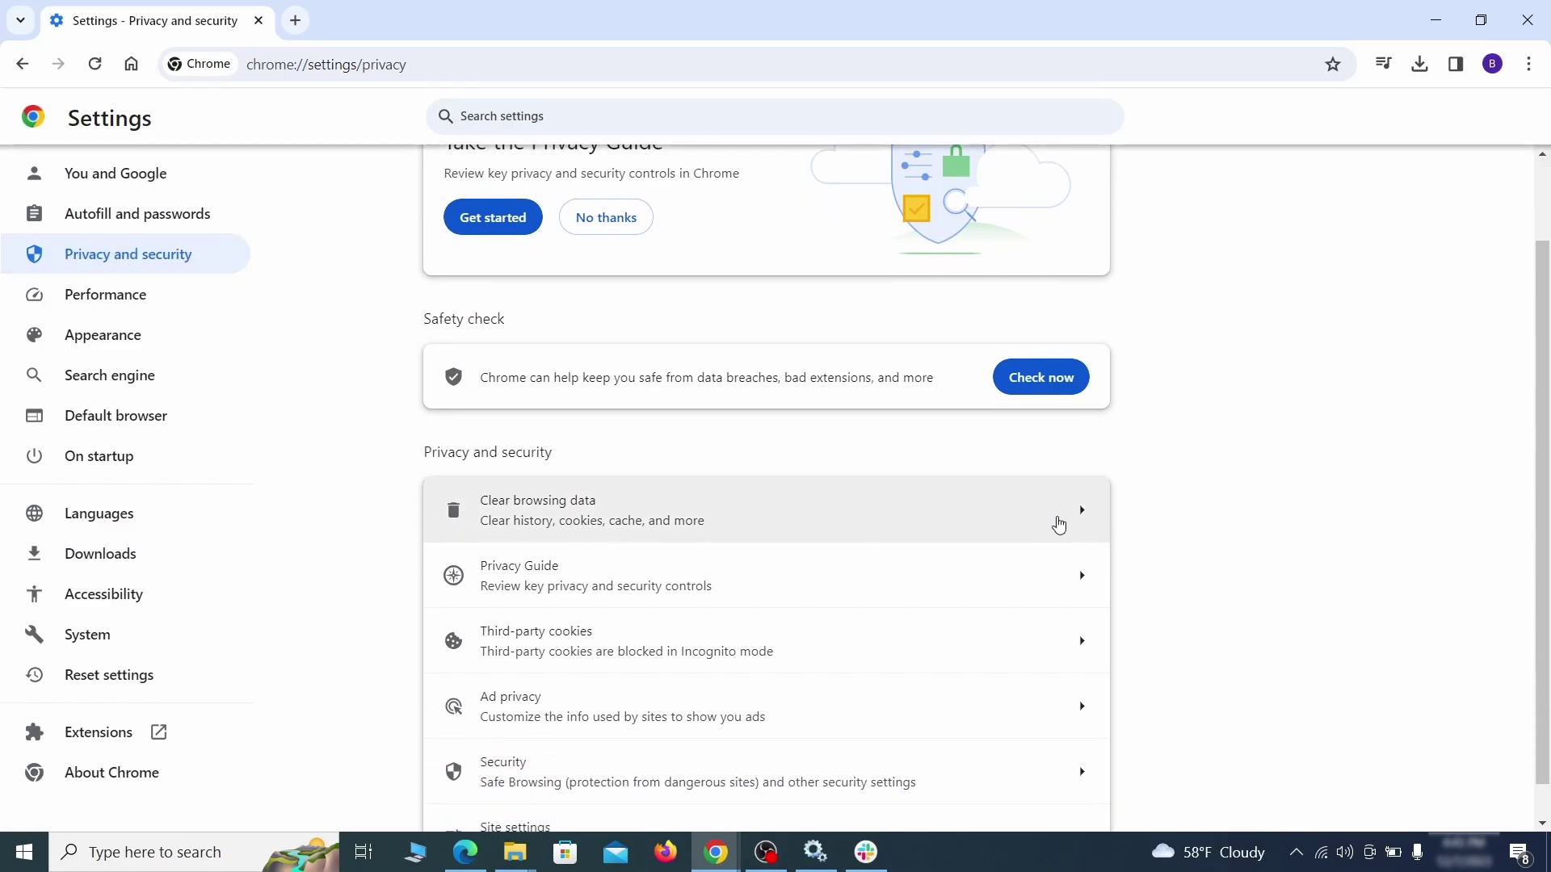
left_click(1011, 522)
Step: On the Advanced tab, add autofill form data, site settings and hosted app data, then clear
left_click(710, 289)
left_click(864, 288)
scroll(786, 461, "down", 2)
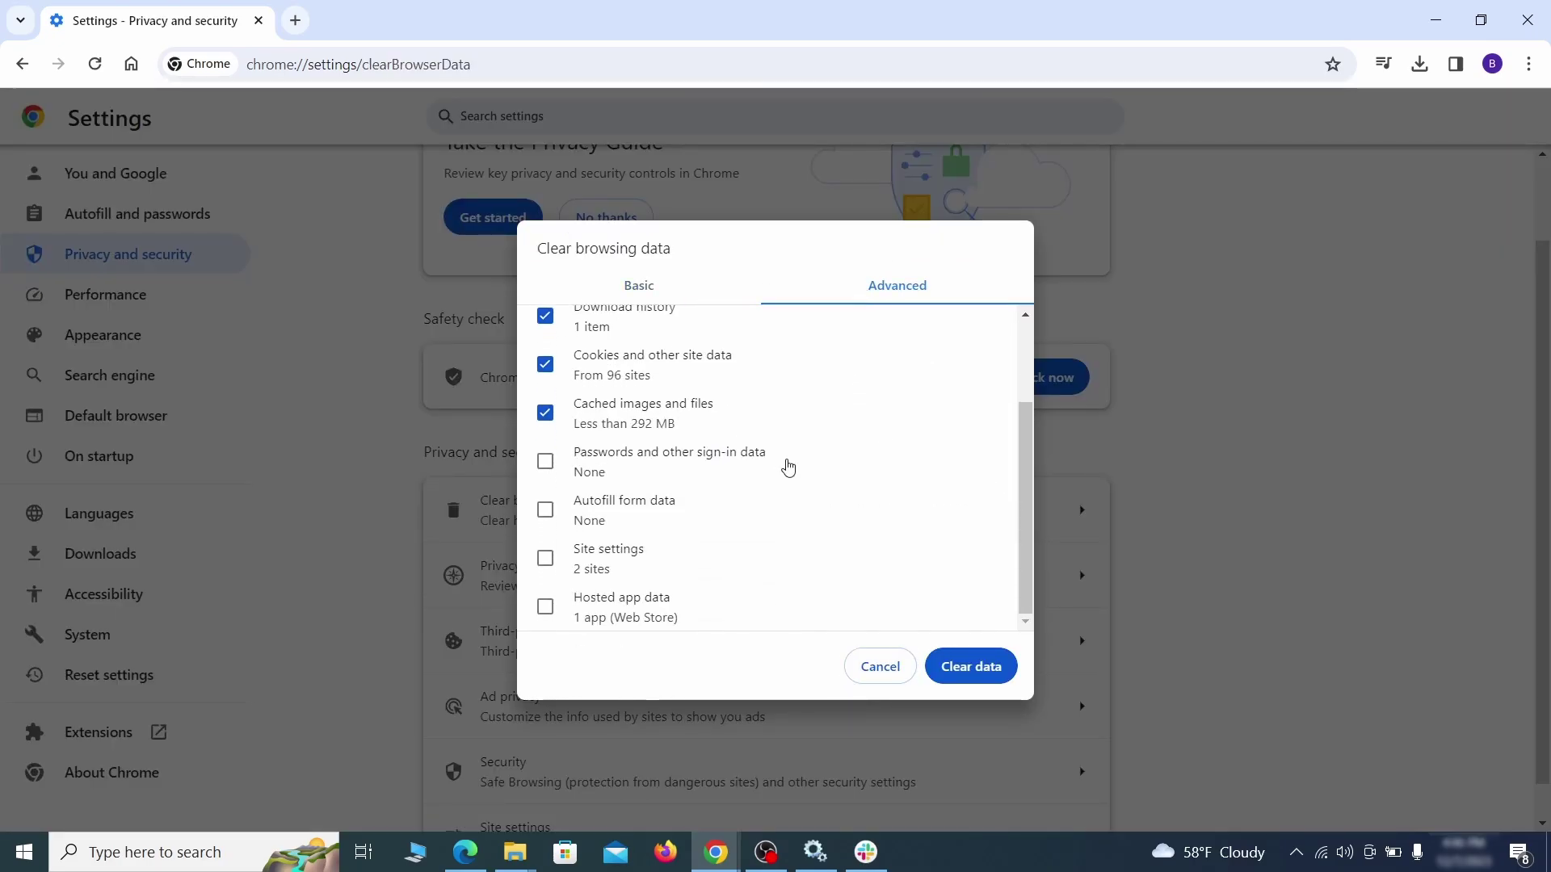
left_click(544, 511)
left_click(545, 558)
left_click(547, 609)
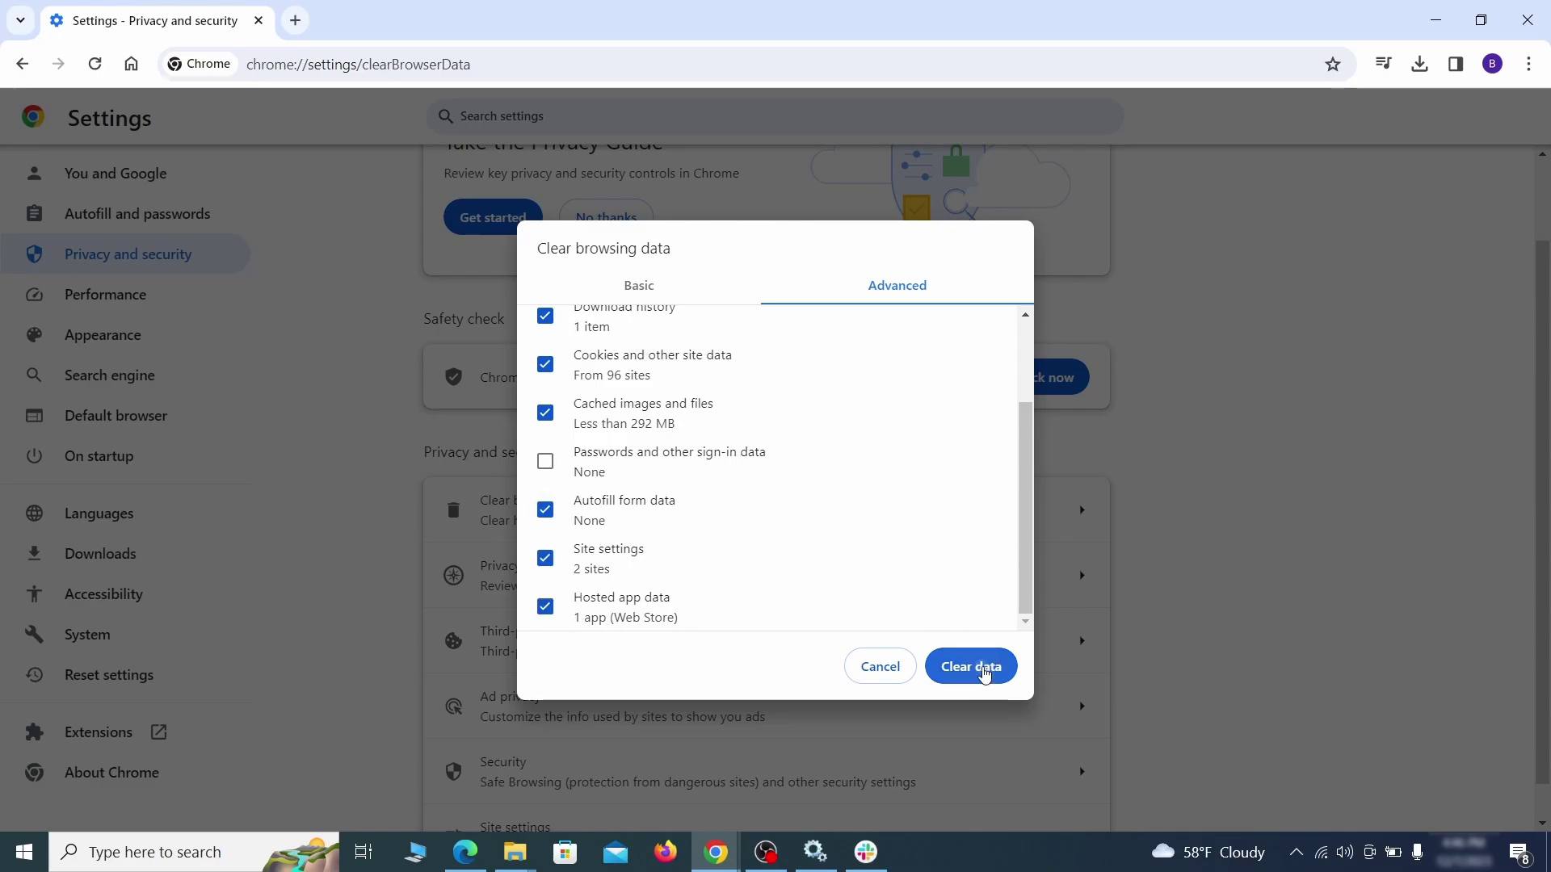
left_click(984, 668)
Step: Open Site settings and review which sites may use location and the camera
scroll(1167, 531, "down", 1)
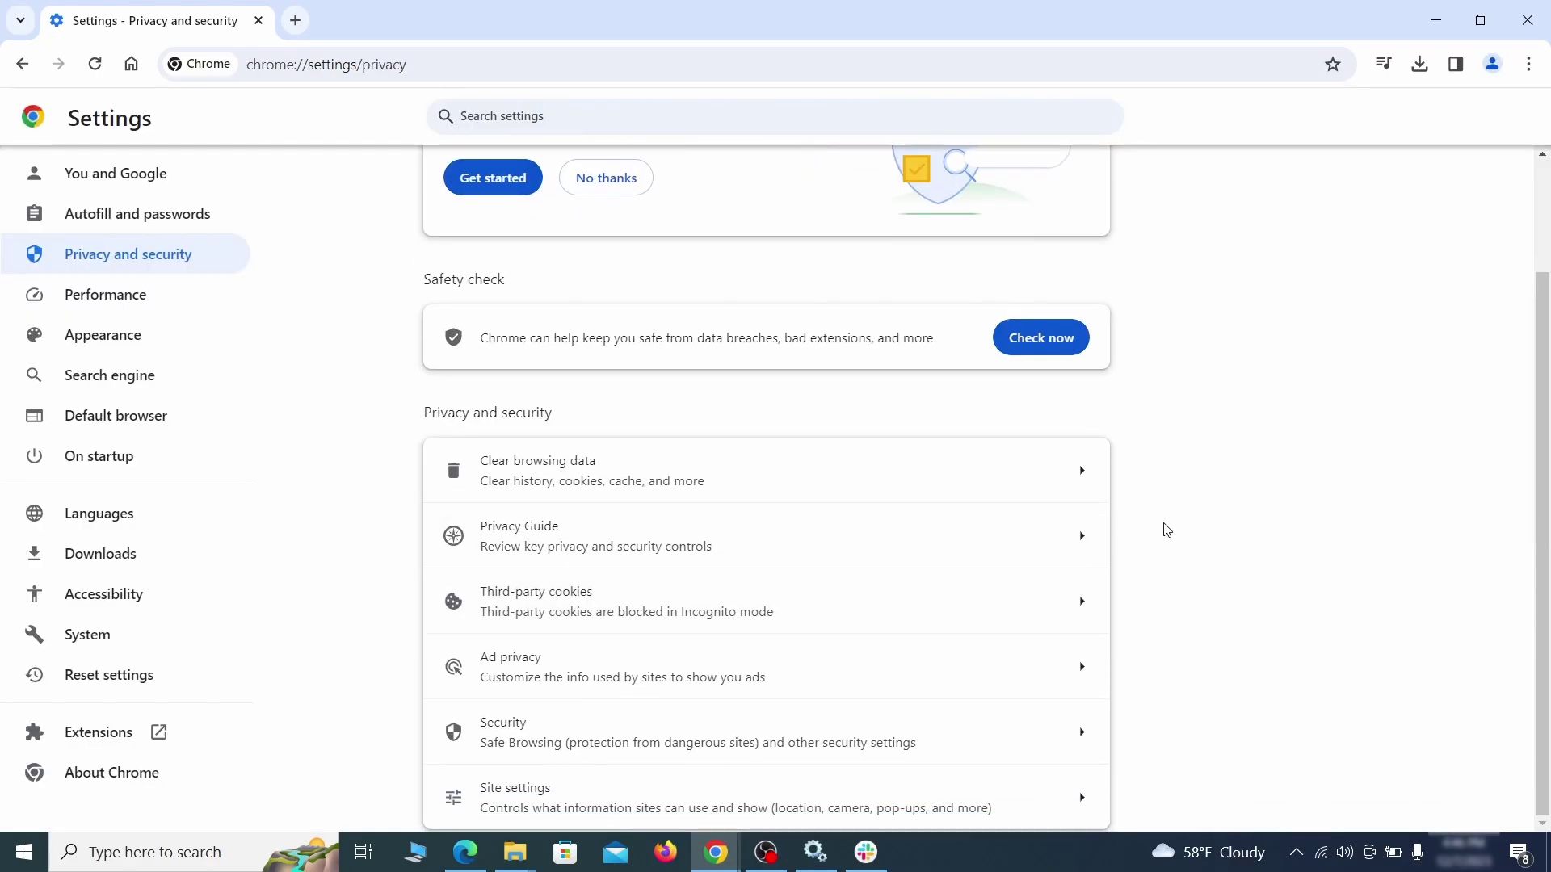
left_click(755, 792)
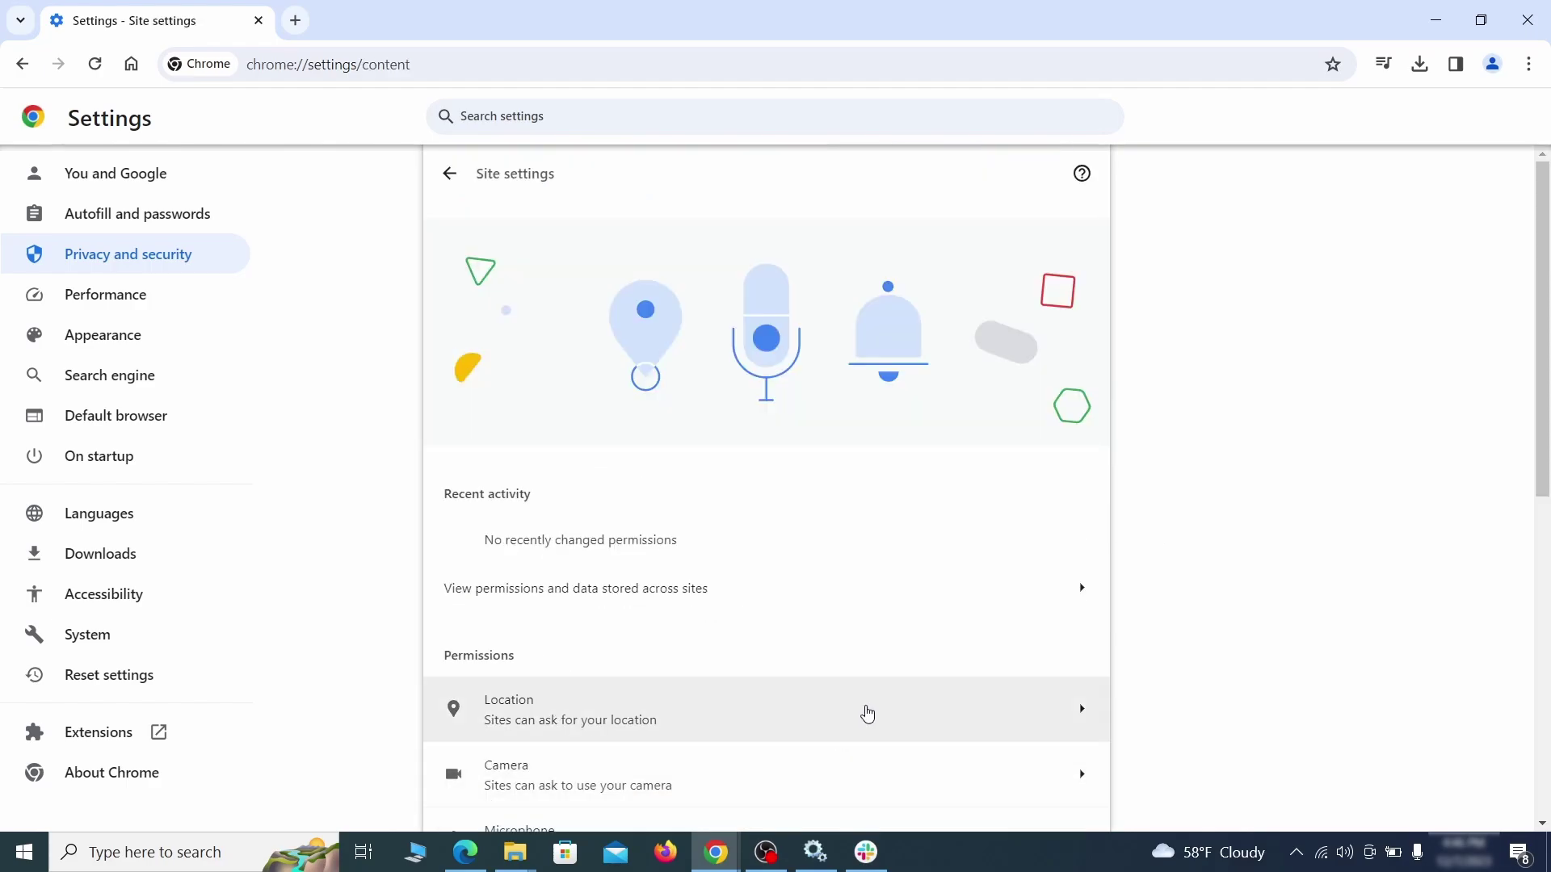
scroll(1112, 493, "down", 3)
scroll(1114, 420, "down", 1)
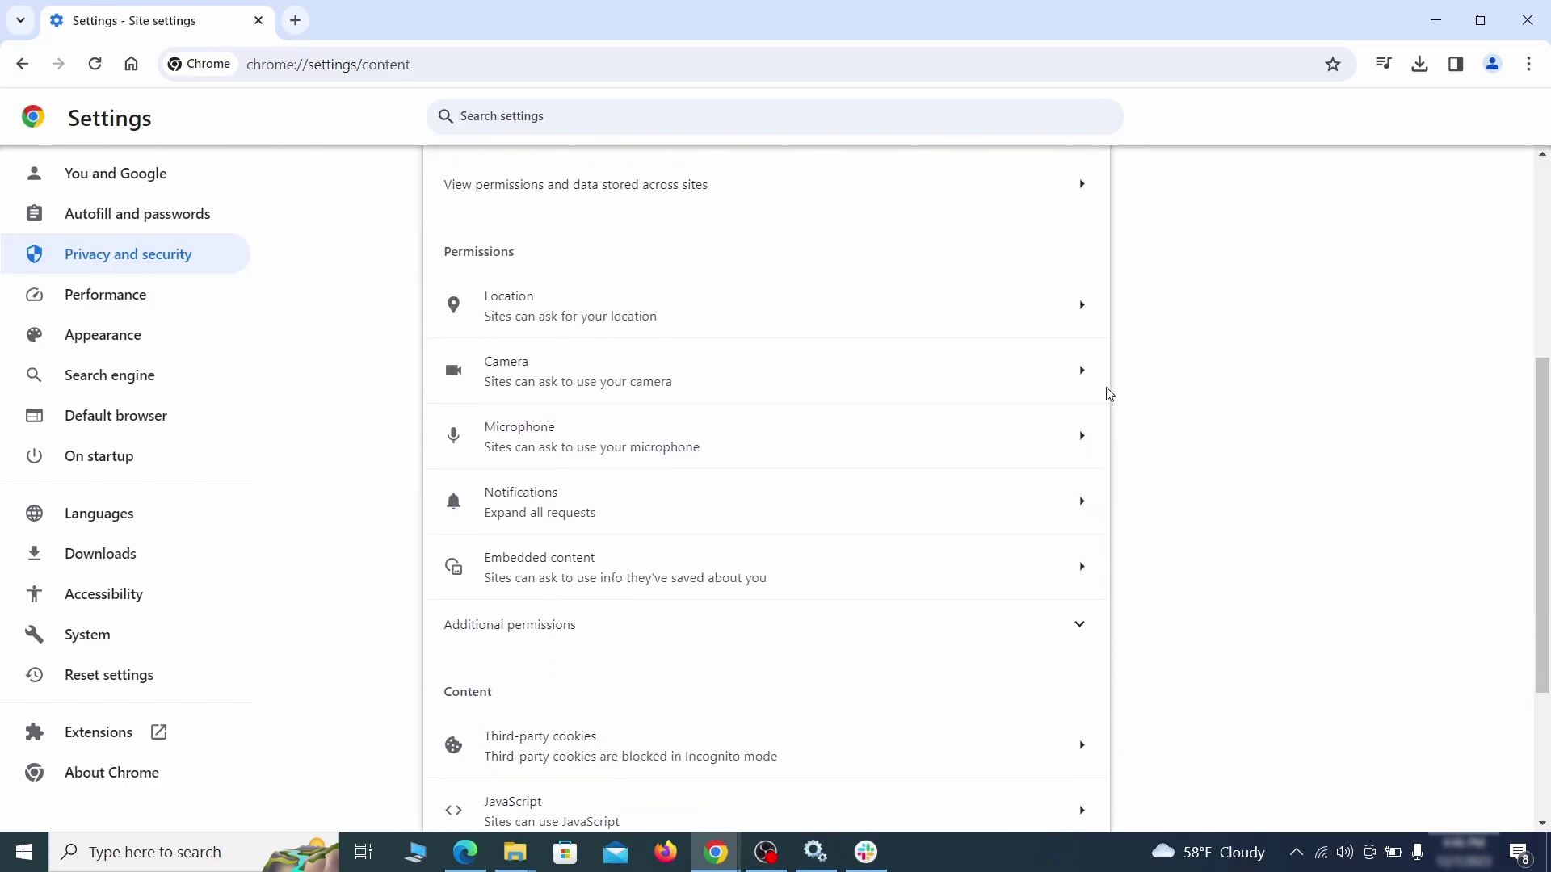
left_click(787, 315)
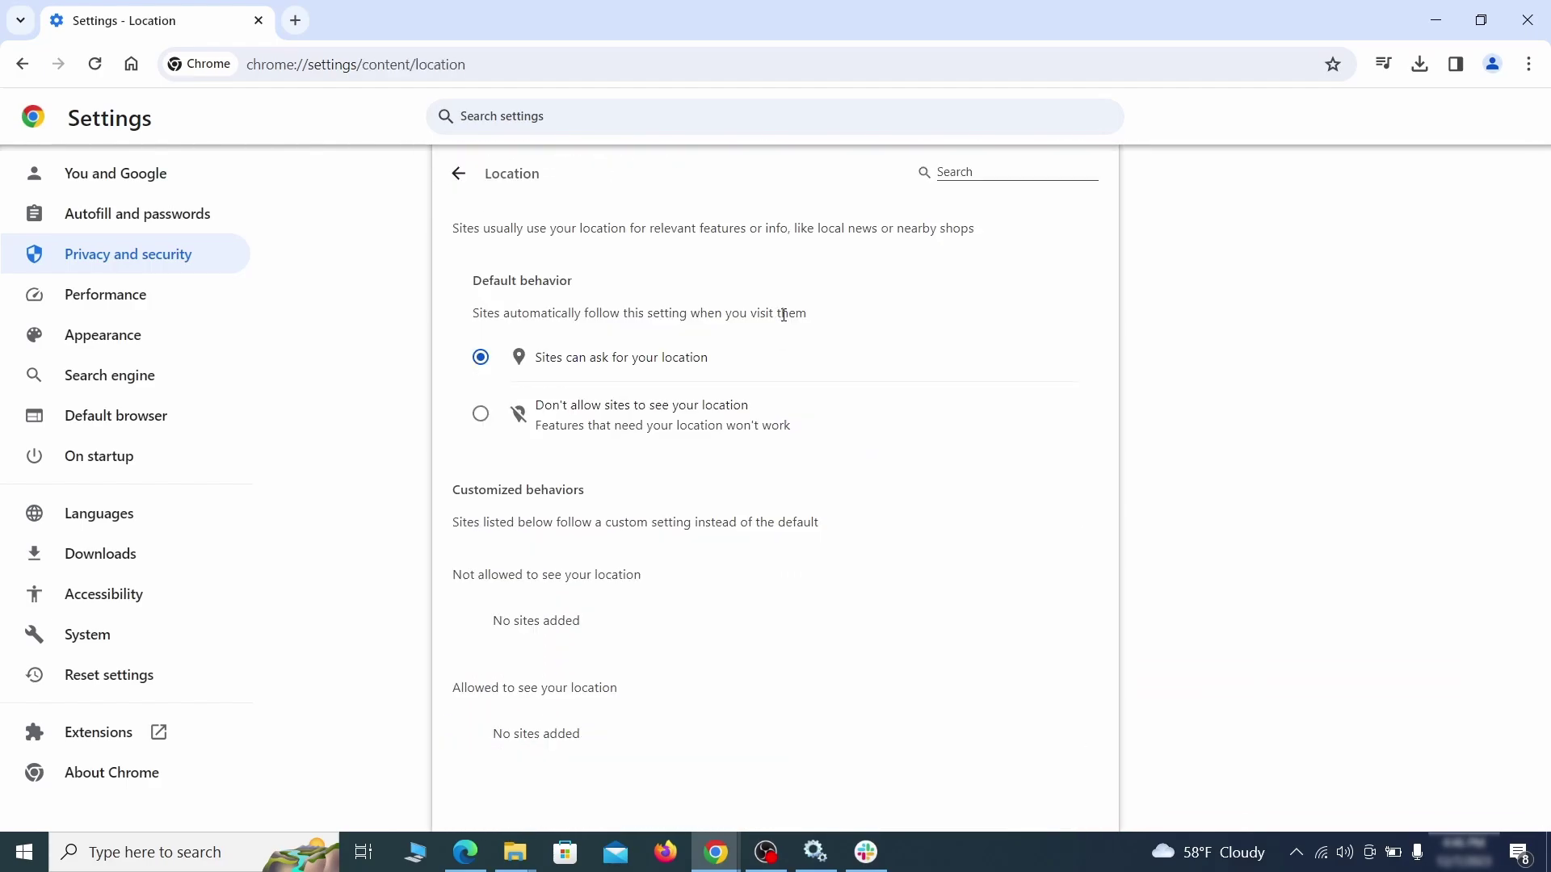
left_click(22, 64)
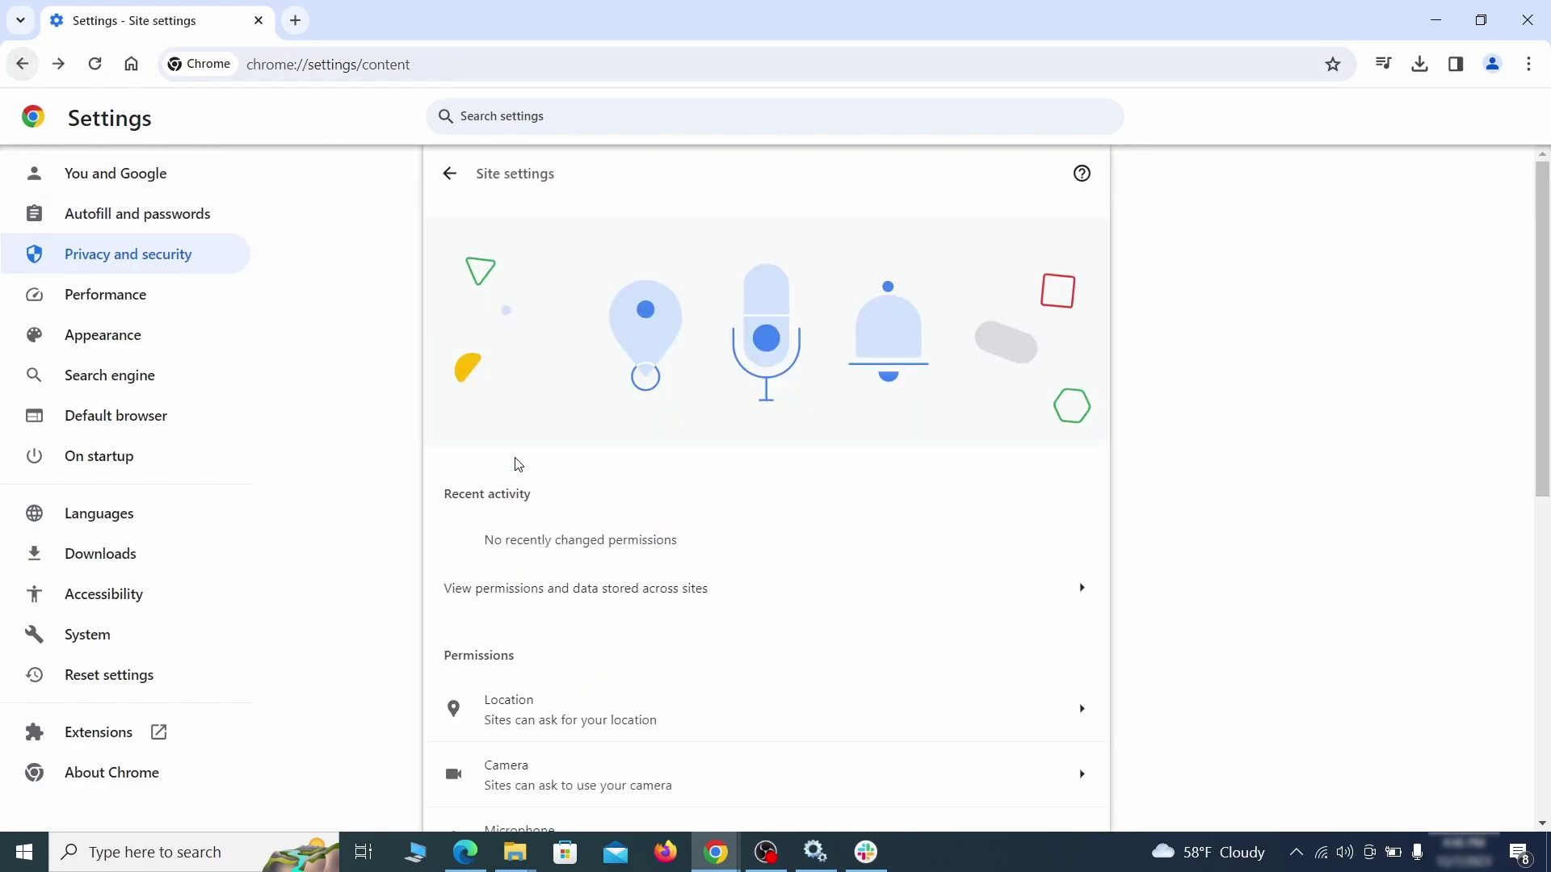
left_click(614, 382)
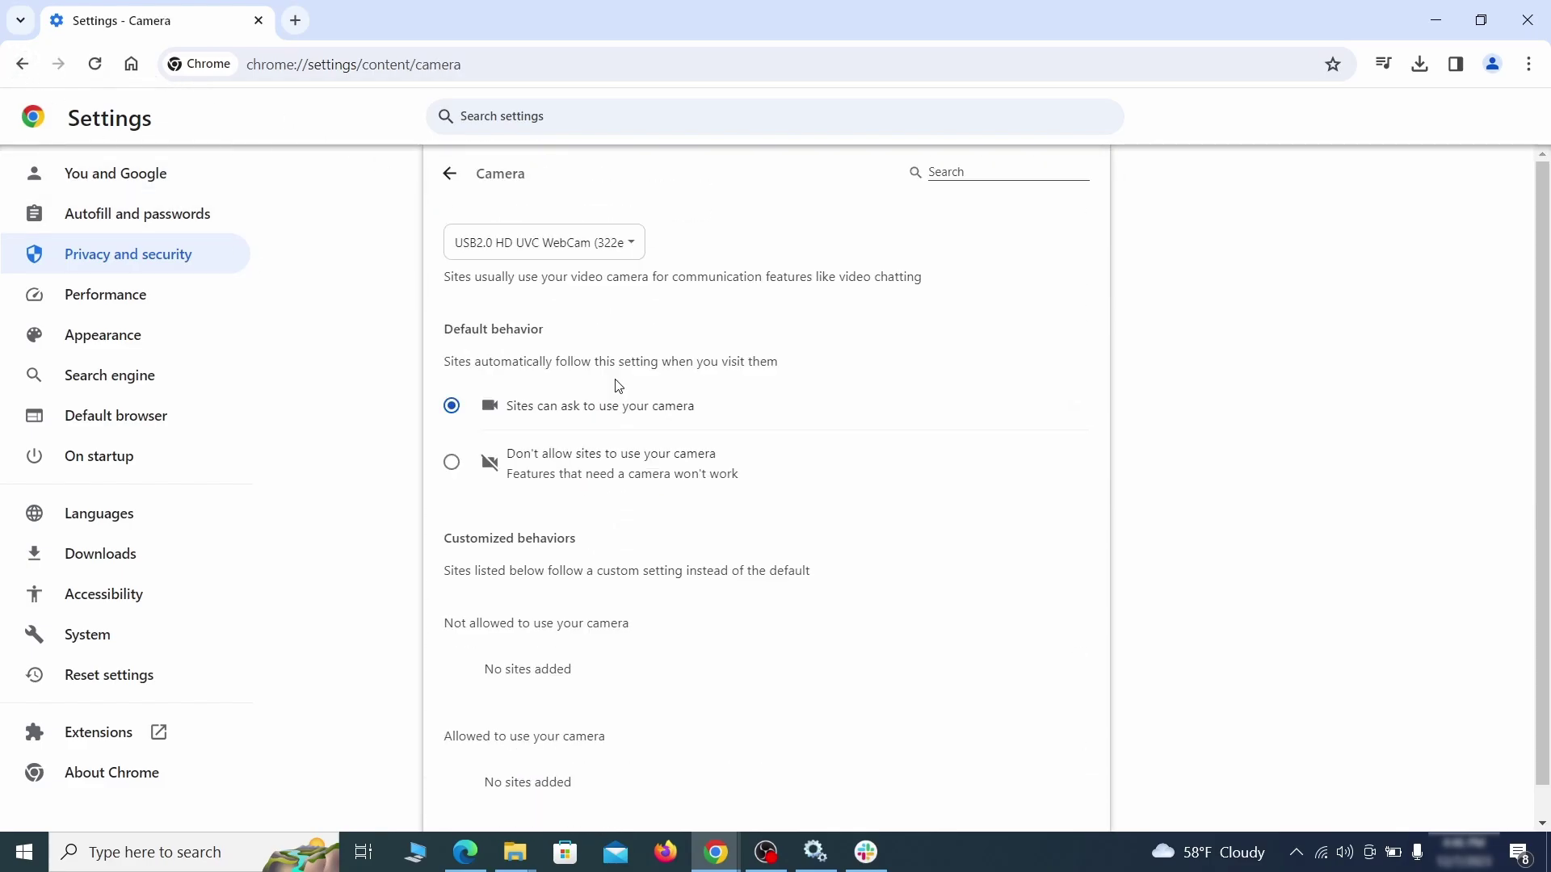
scroll(395, 525, "down", 1)
key("alt+Left")
Step: Remove ExampleRougeURL.com from the sites allowed to send notifications
left_click(851, 578)
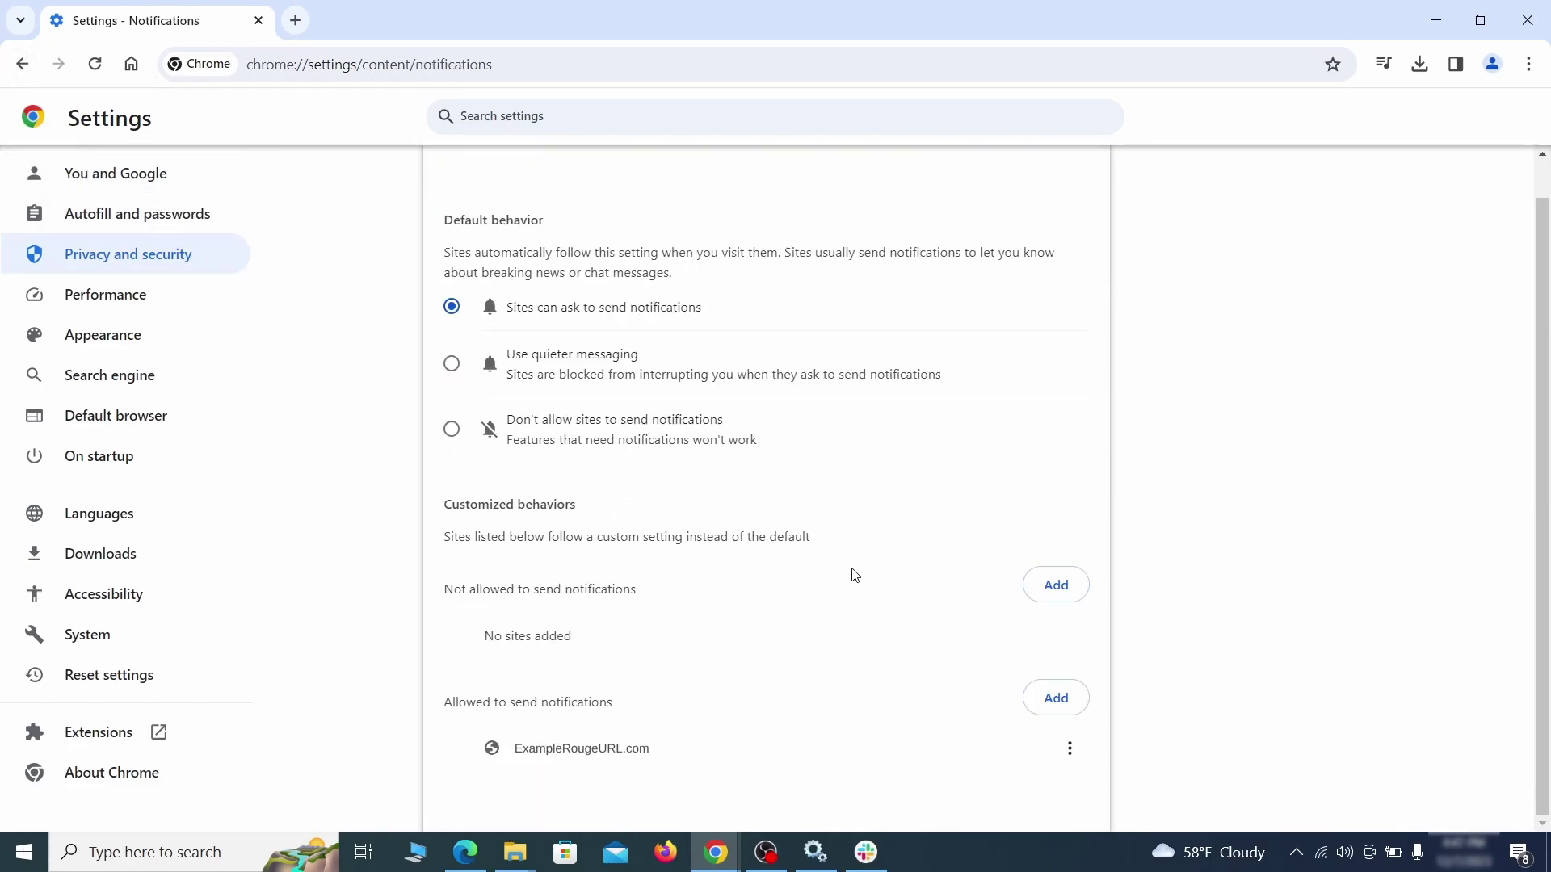
left_click(1070, 749)
left_click(1022, 747)
key("alt+Left")
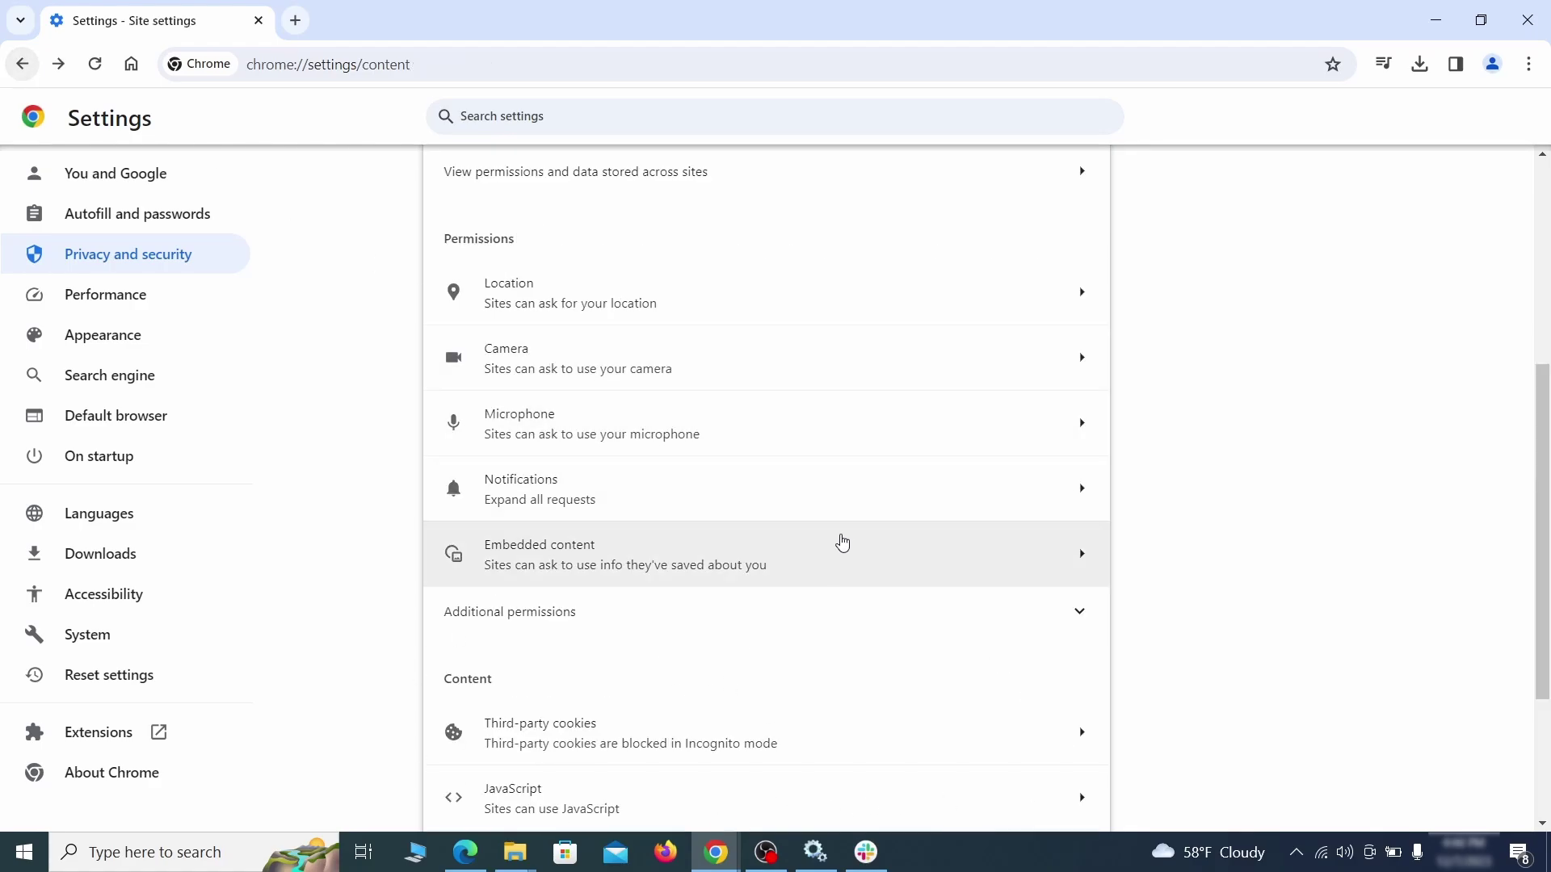
Step: Delete ExampleRougeURL.com's third-party cookie exception
scroll(838, 541, "down", 3)
left_click(834, 543)
scroll(856, 598, "down", 5)
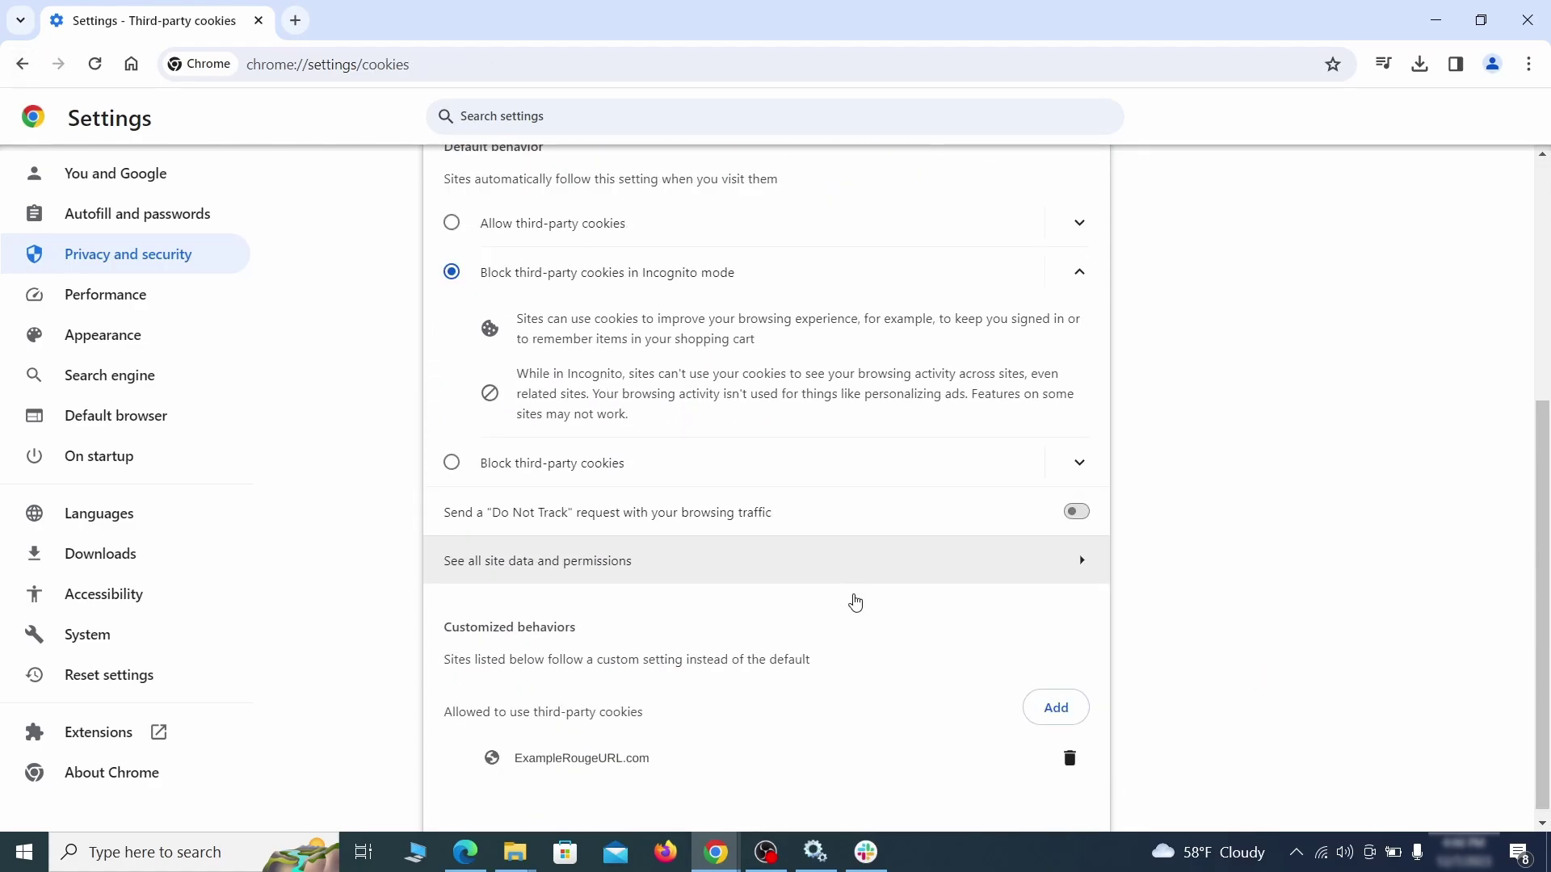
left_click(1074, 765)
key("alt+Left")
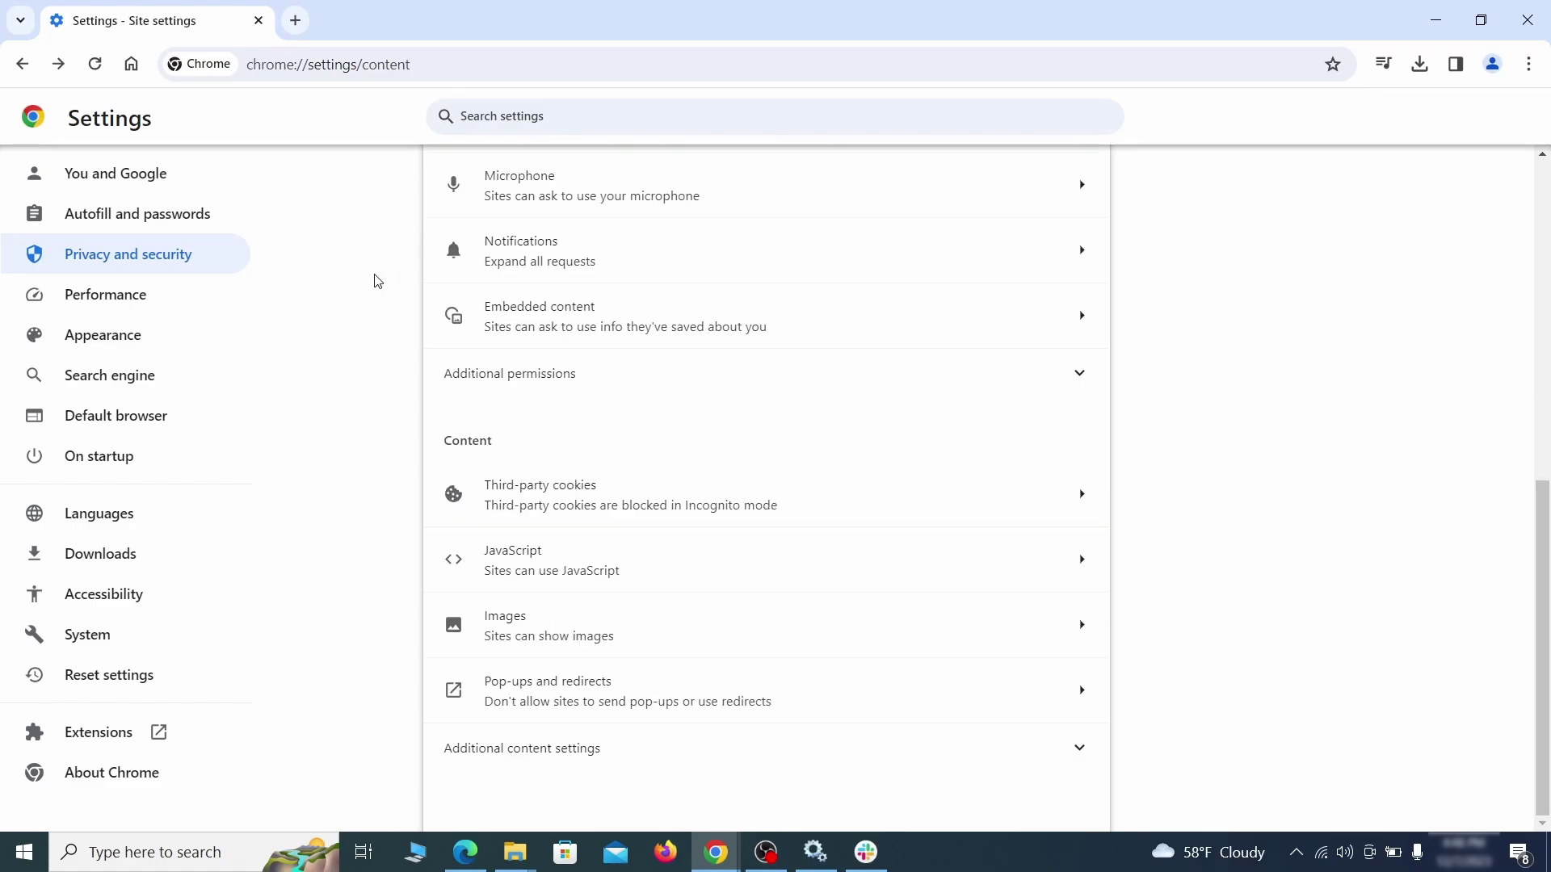
Step: Erase the rogue home page address in Chrome's appearance settings
left_click(211, 339)
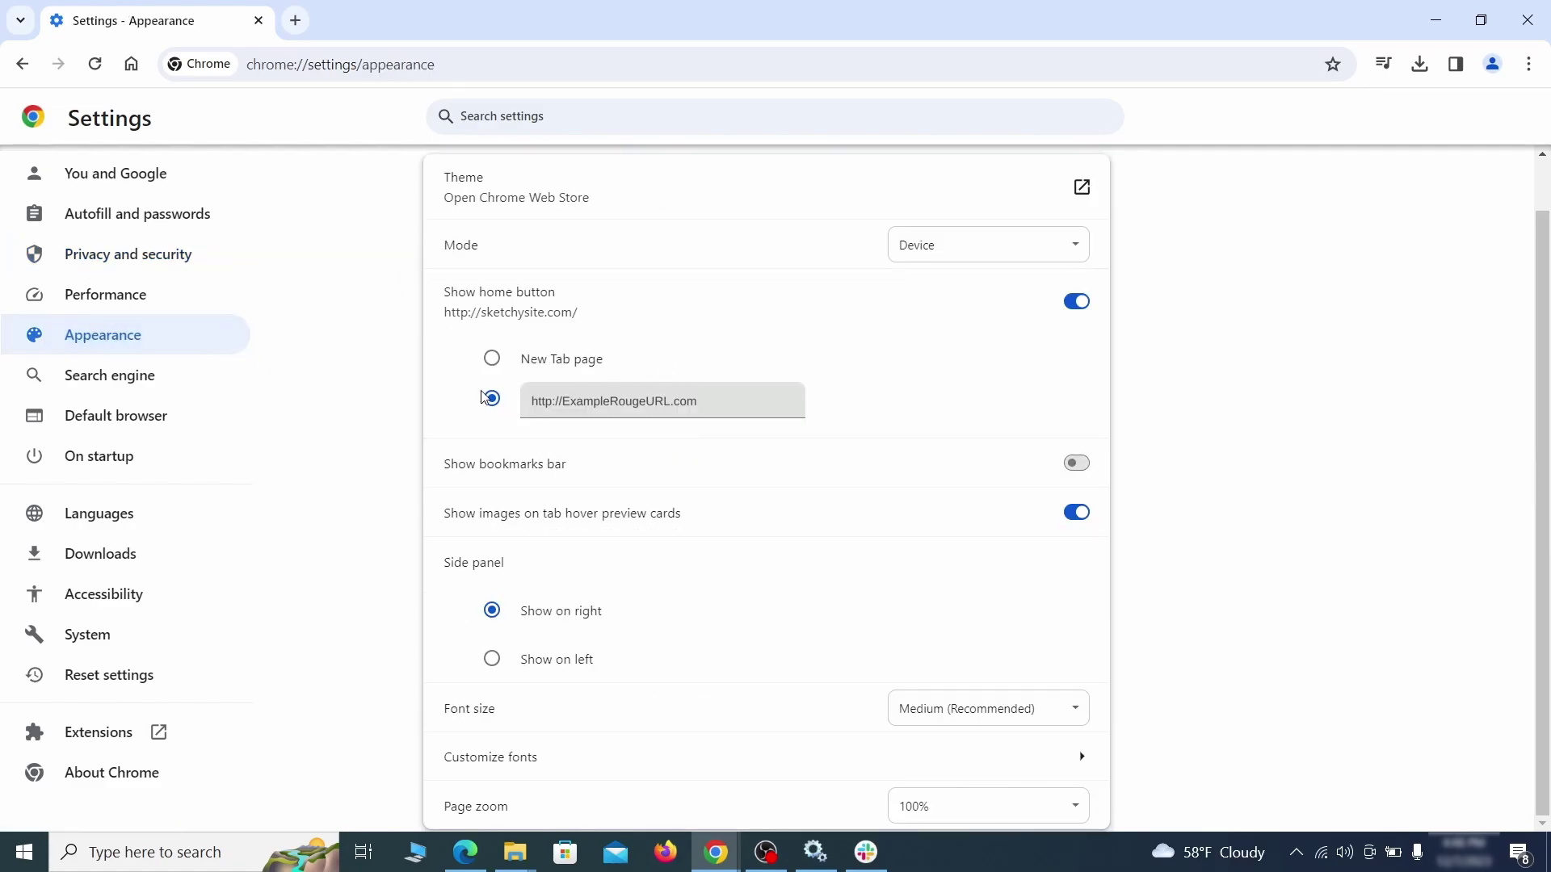
left_click_drag(687, 418, 514, 402)
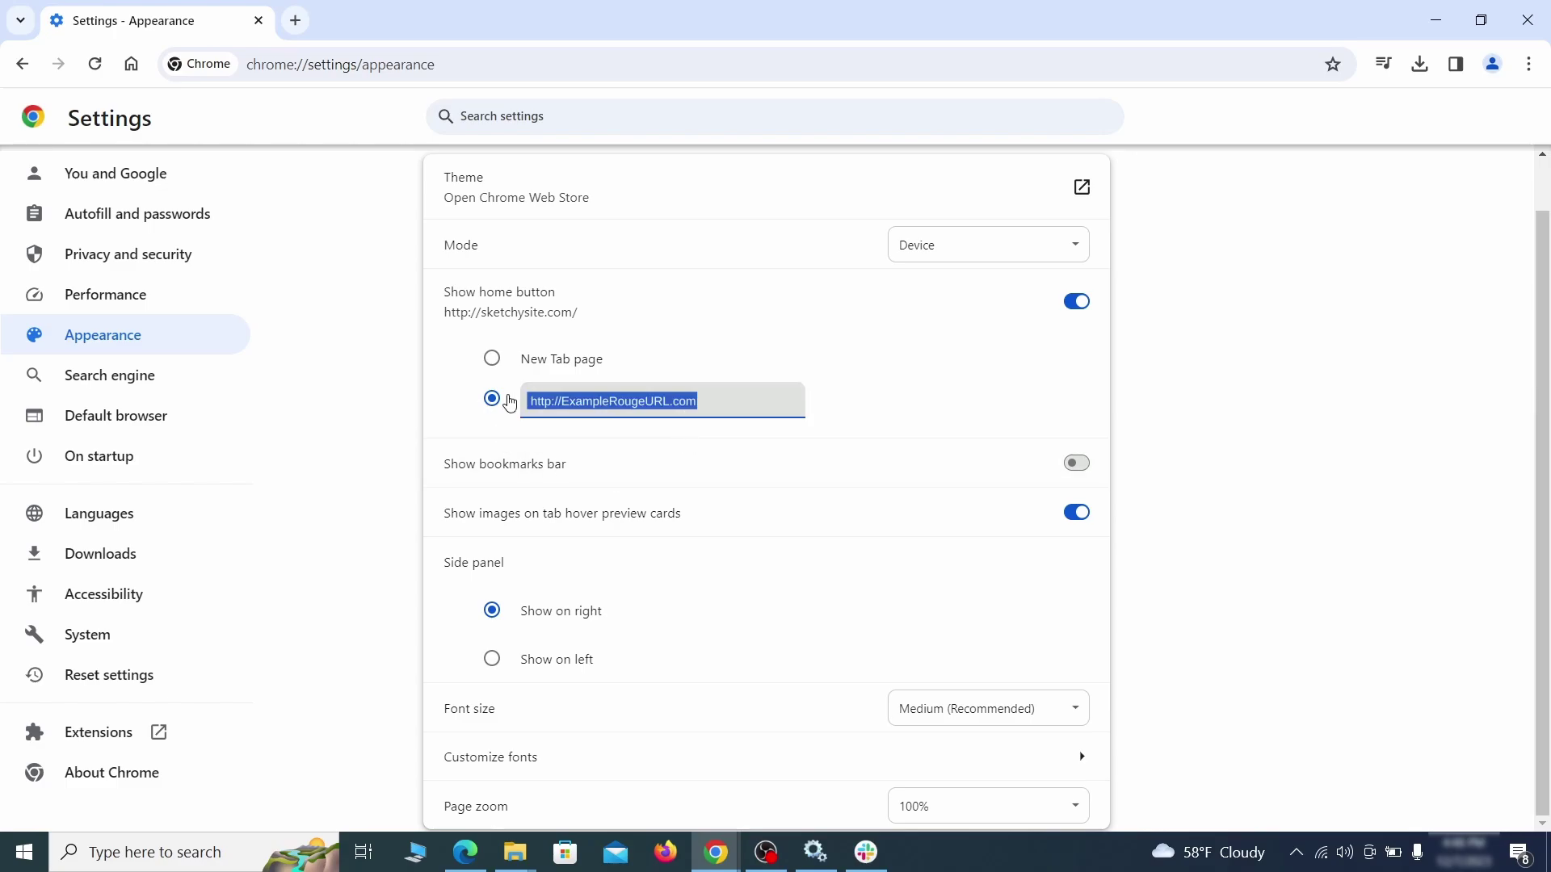
key("BackSpace")
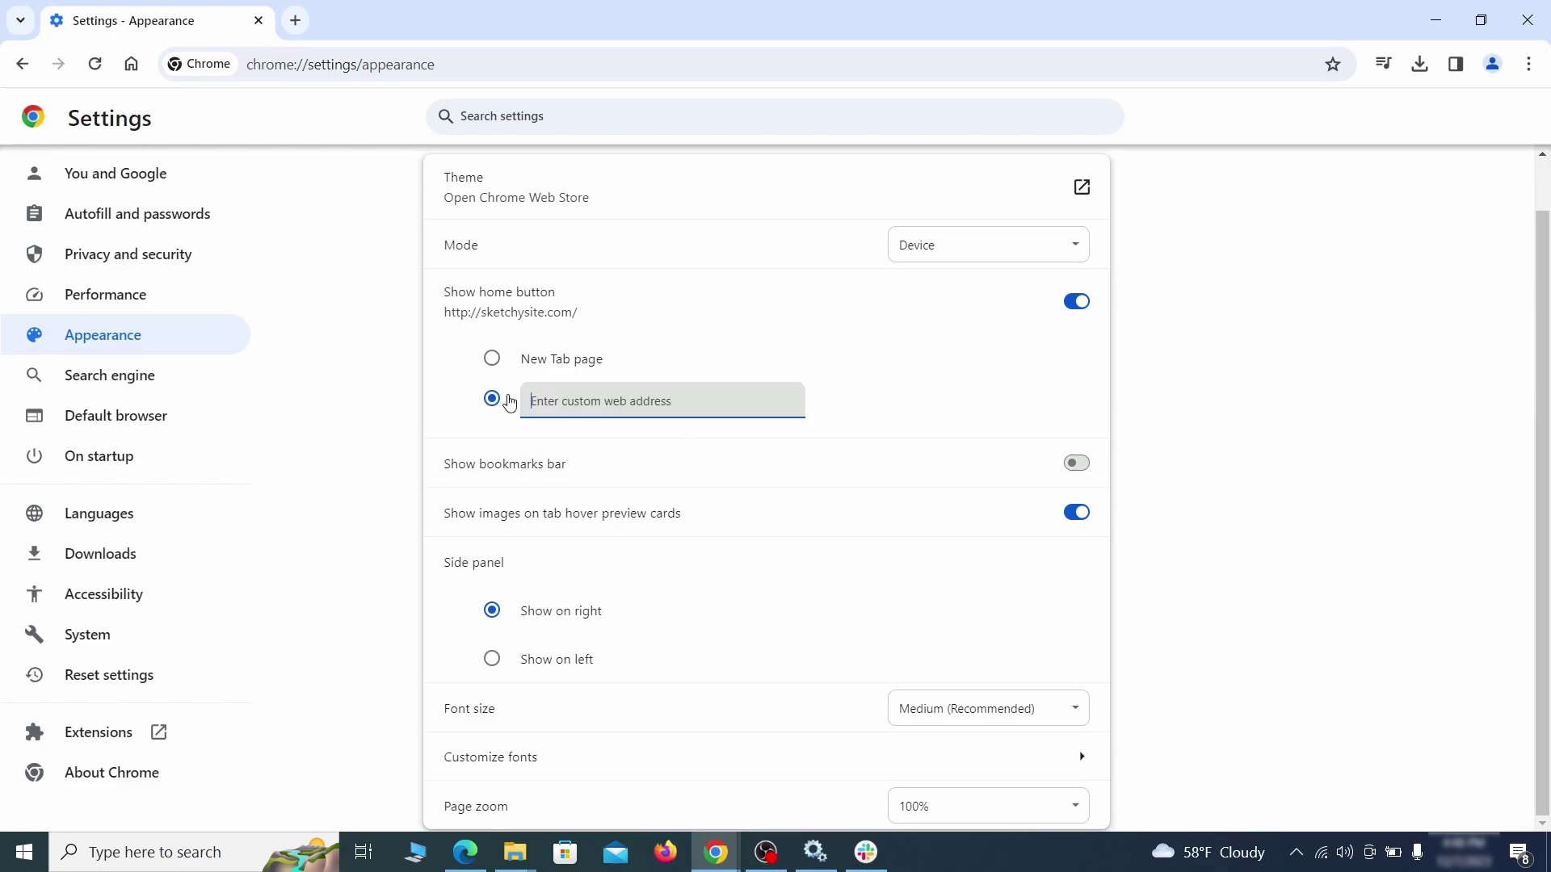
Step: Set Google as Chrome's default search engine
left_click(161, 377)
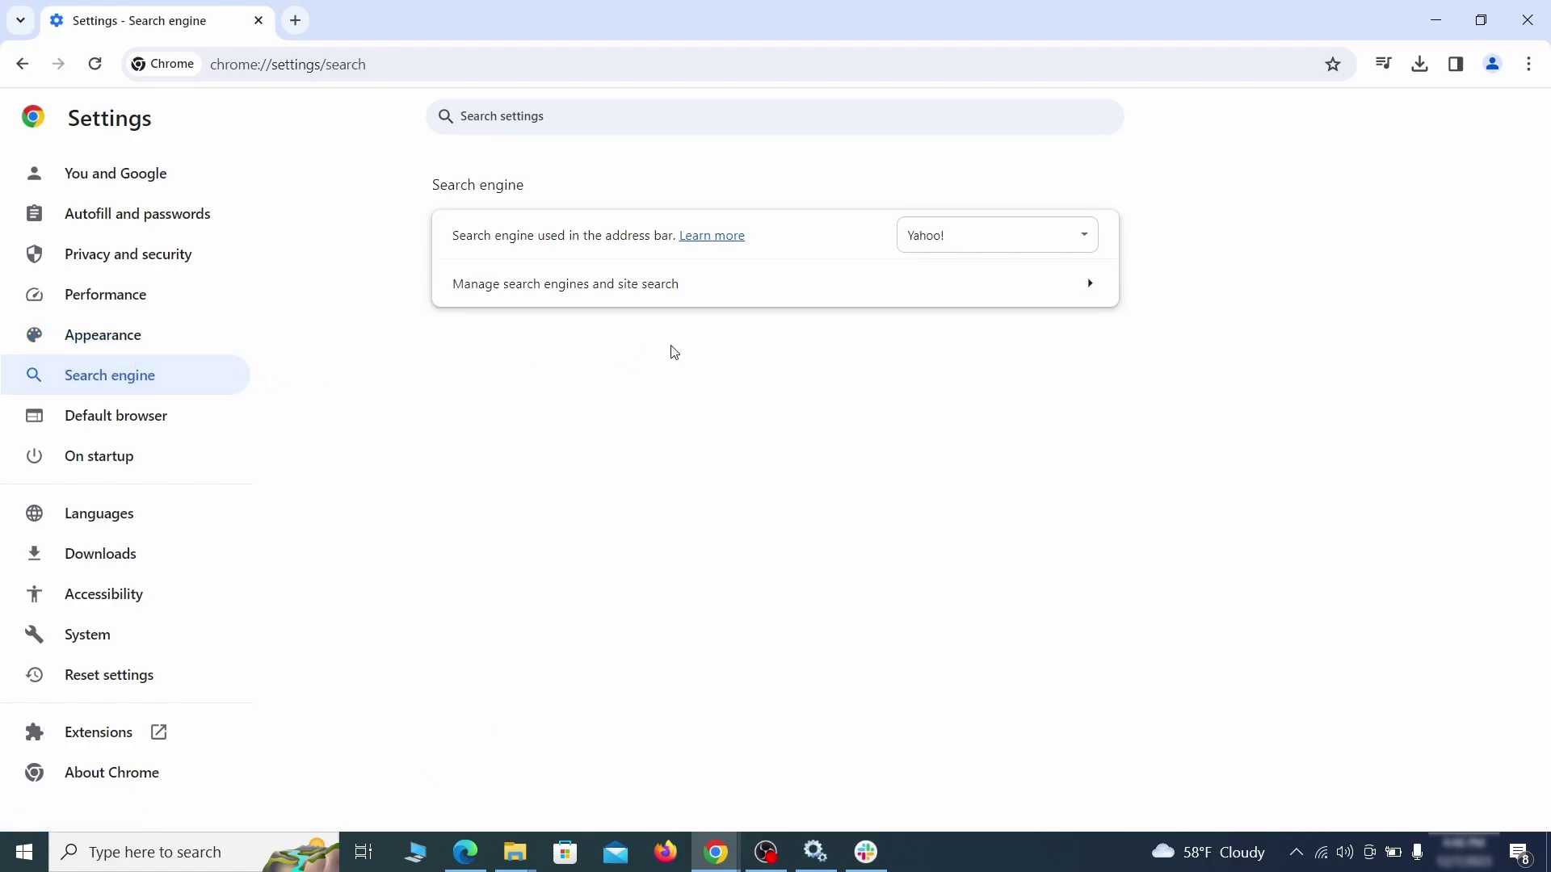
left_click(1060, 242)
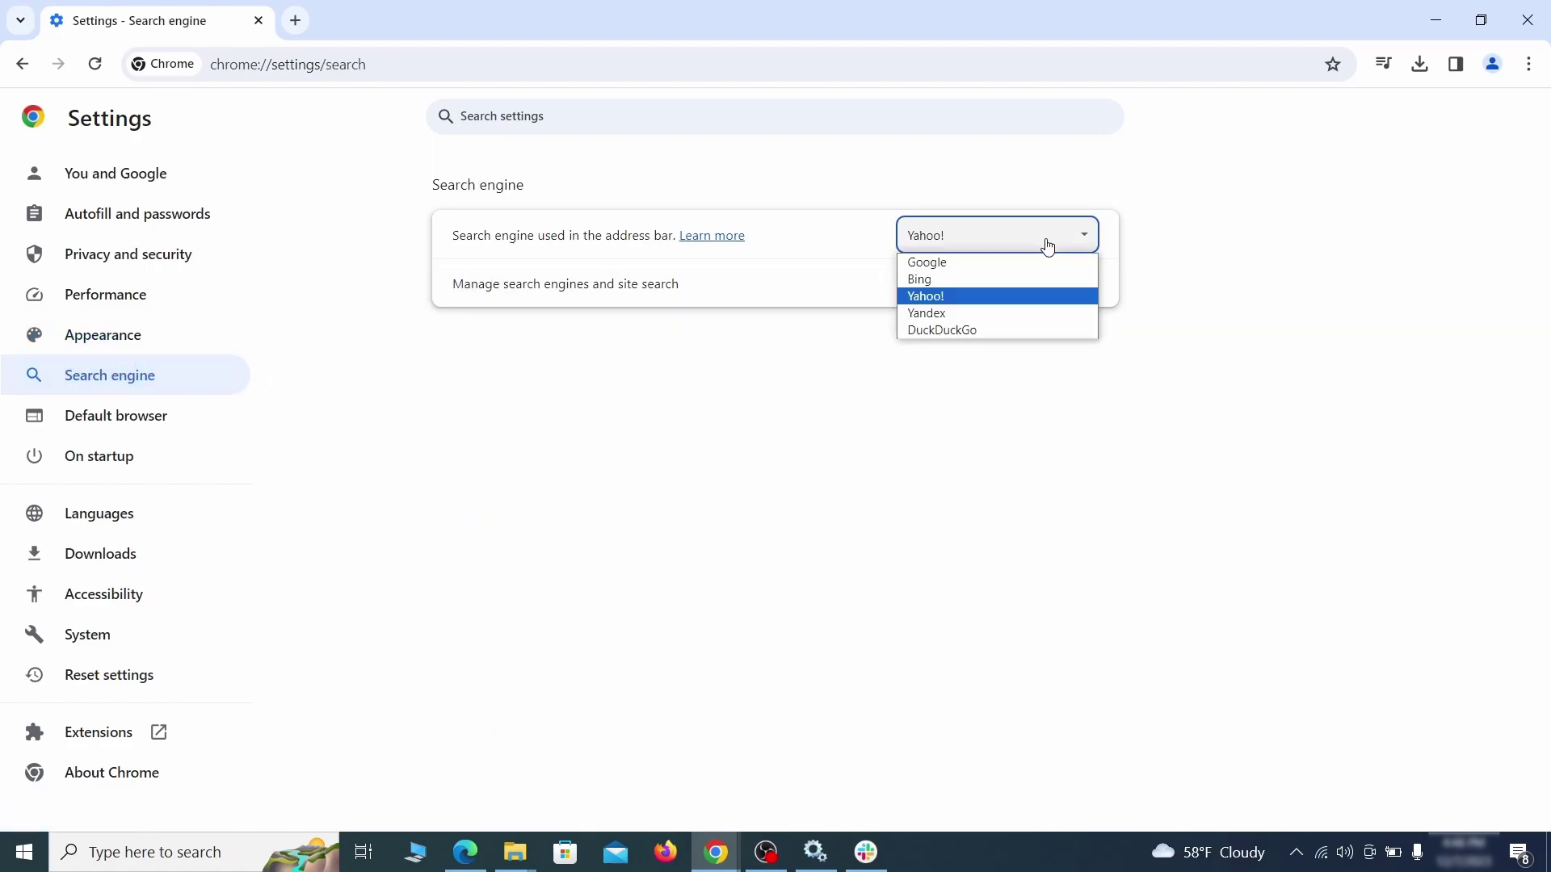
left_click(1018, 262)
Step: Delete the ExampleRougeURL.com site search shortcut, then bring up options for its startup page
left_click(998, 298)
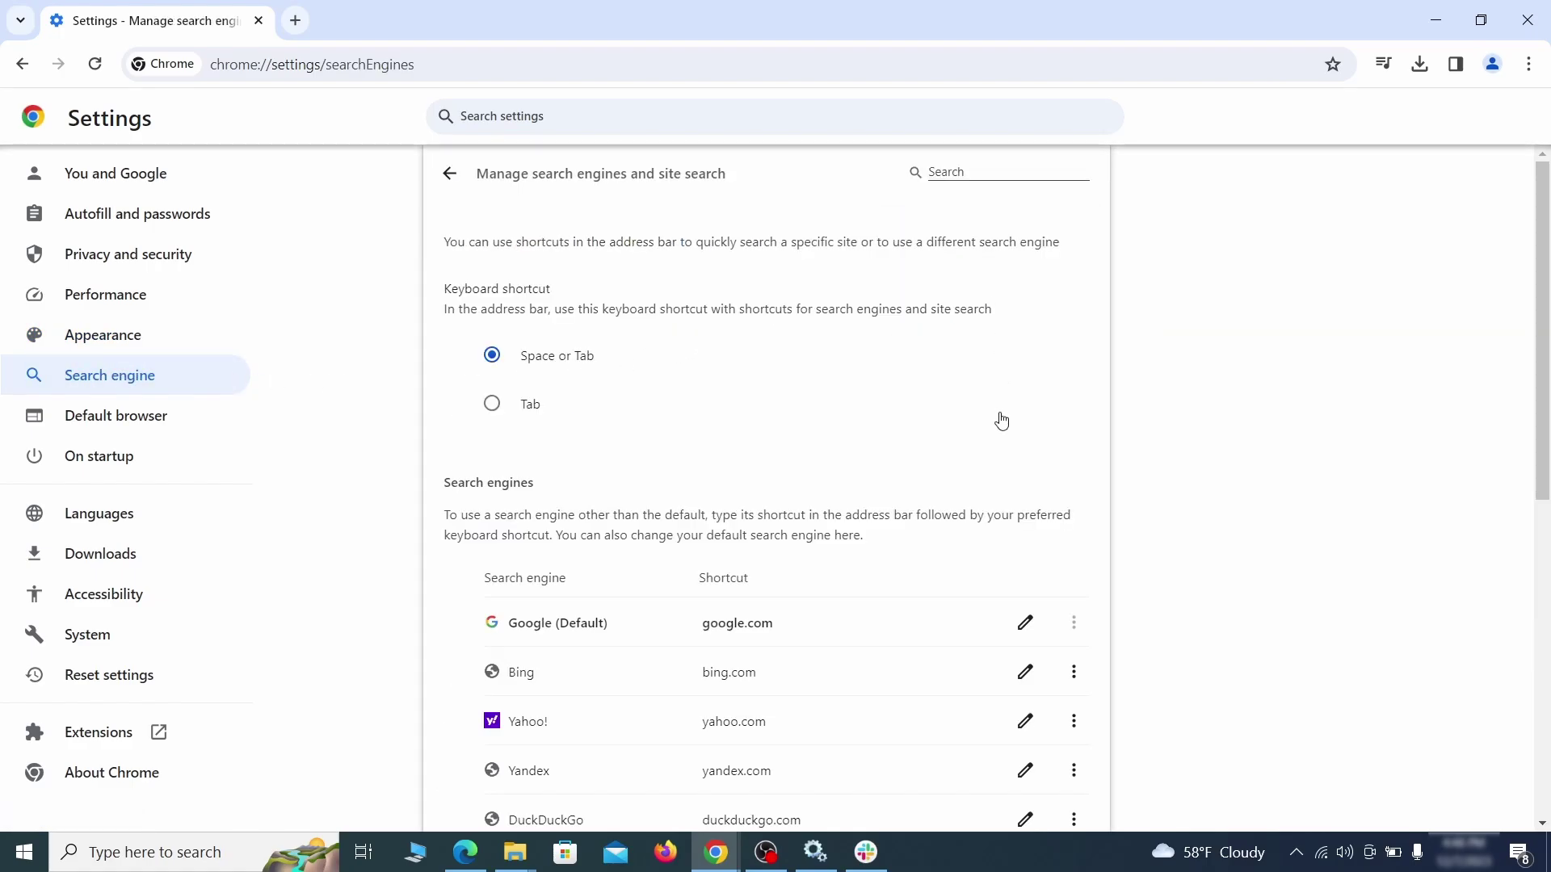
scroll(1001, 421, "down", 8)
left_click(1074, 496)
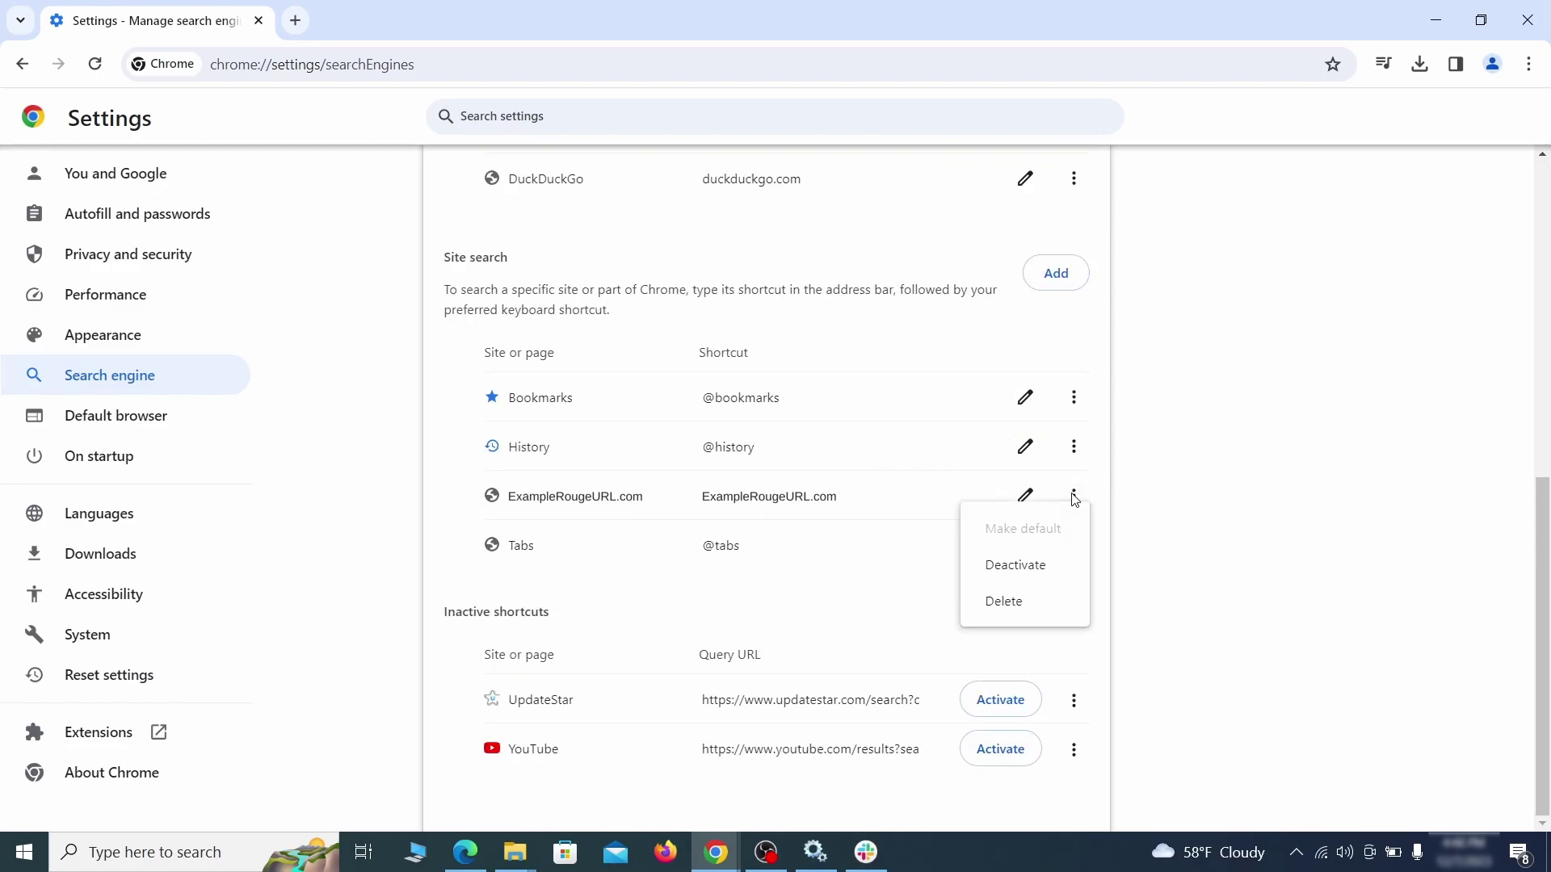
left_click(1004, 604)
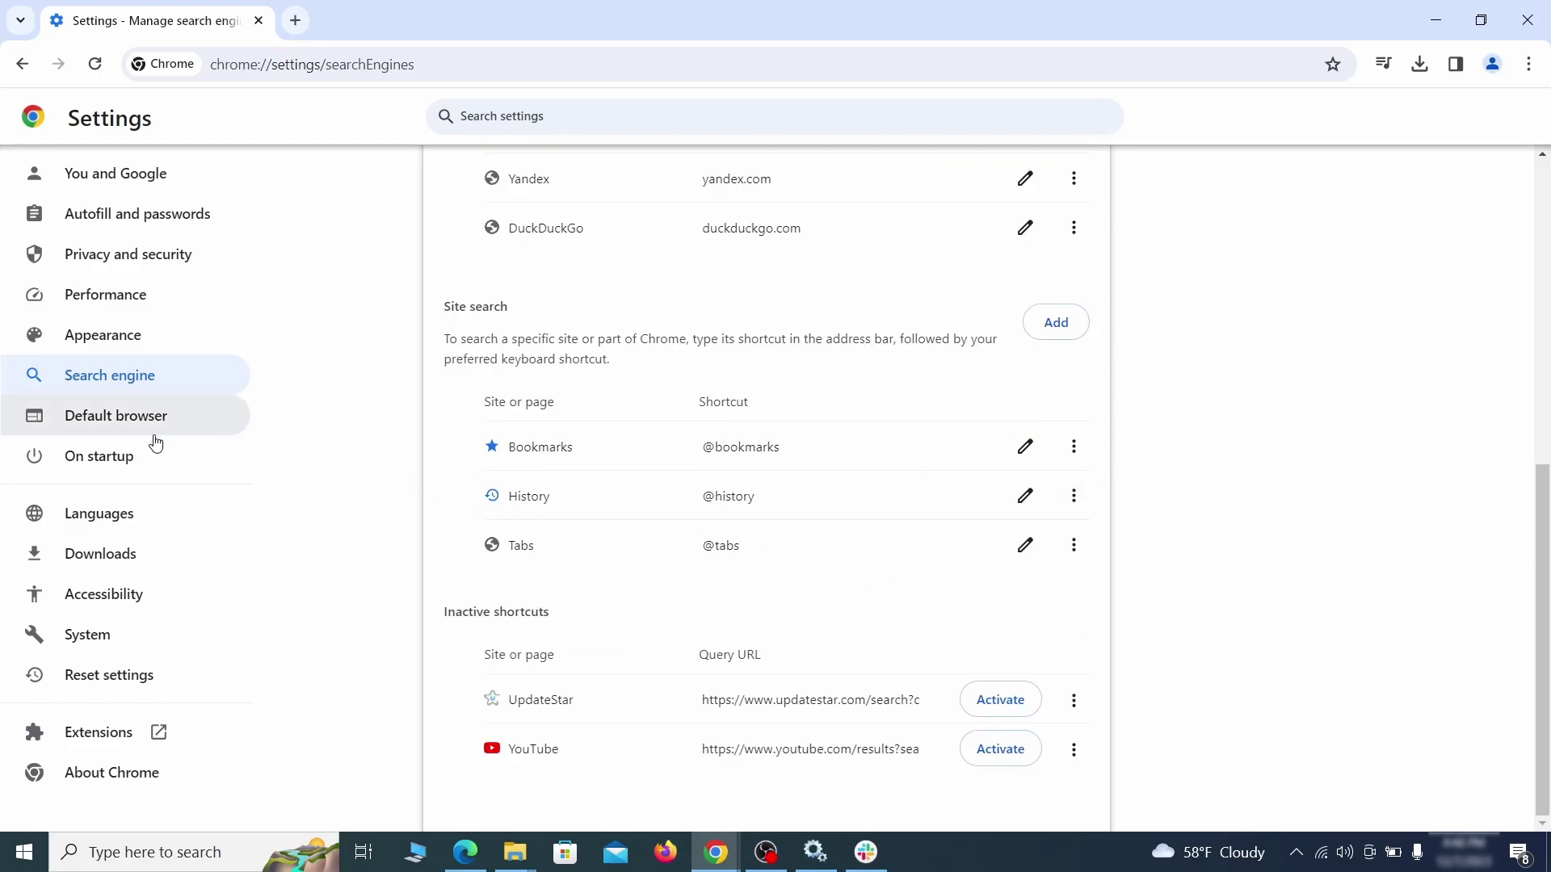
left_click(118, 457)
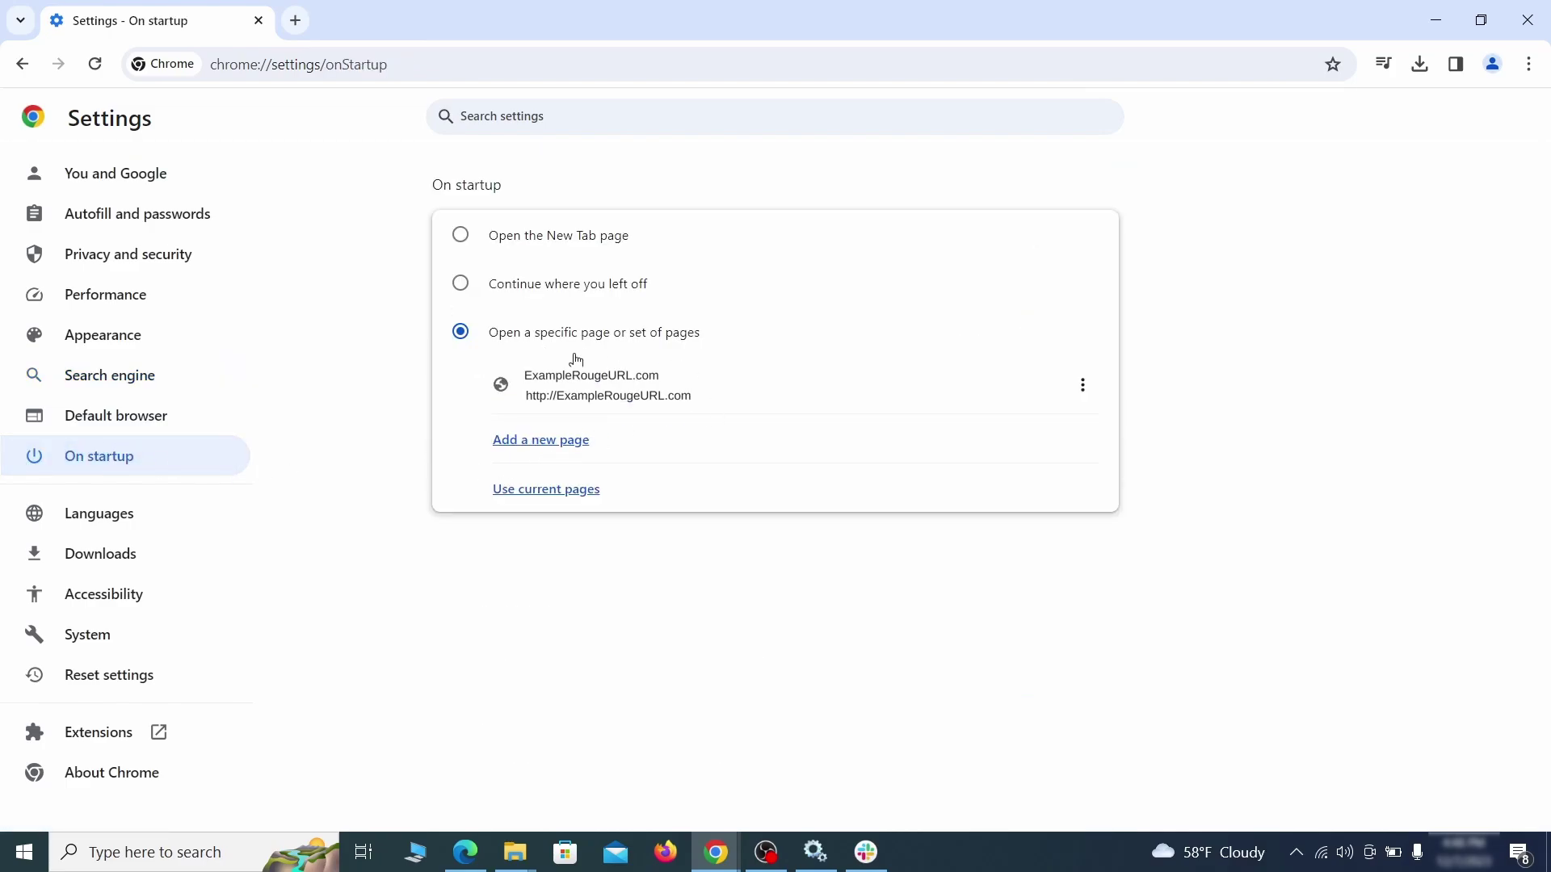
left_click(1082, 386)
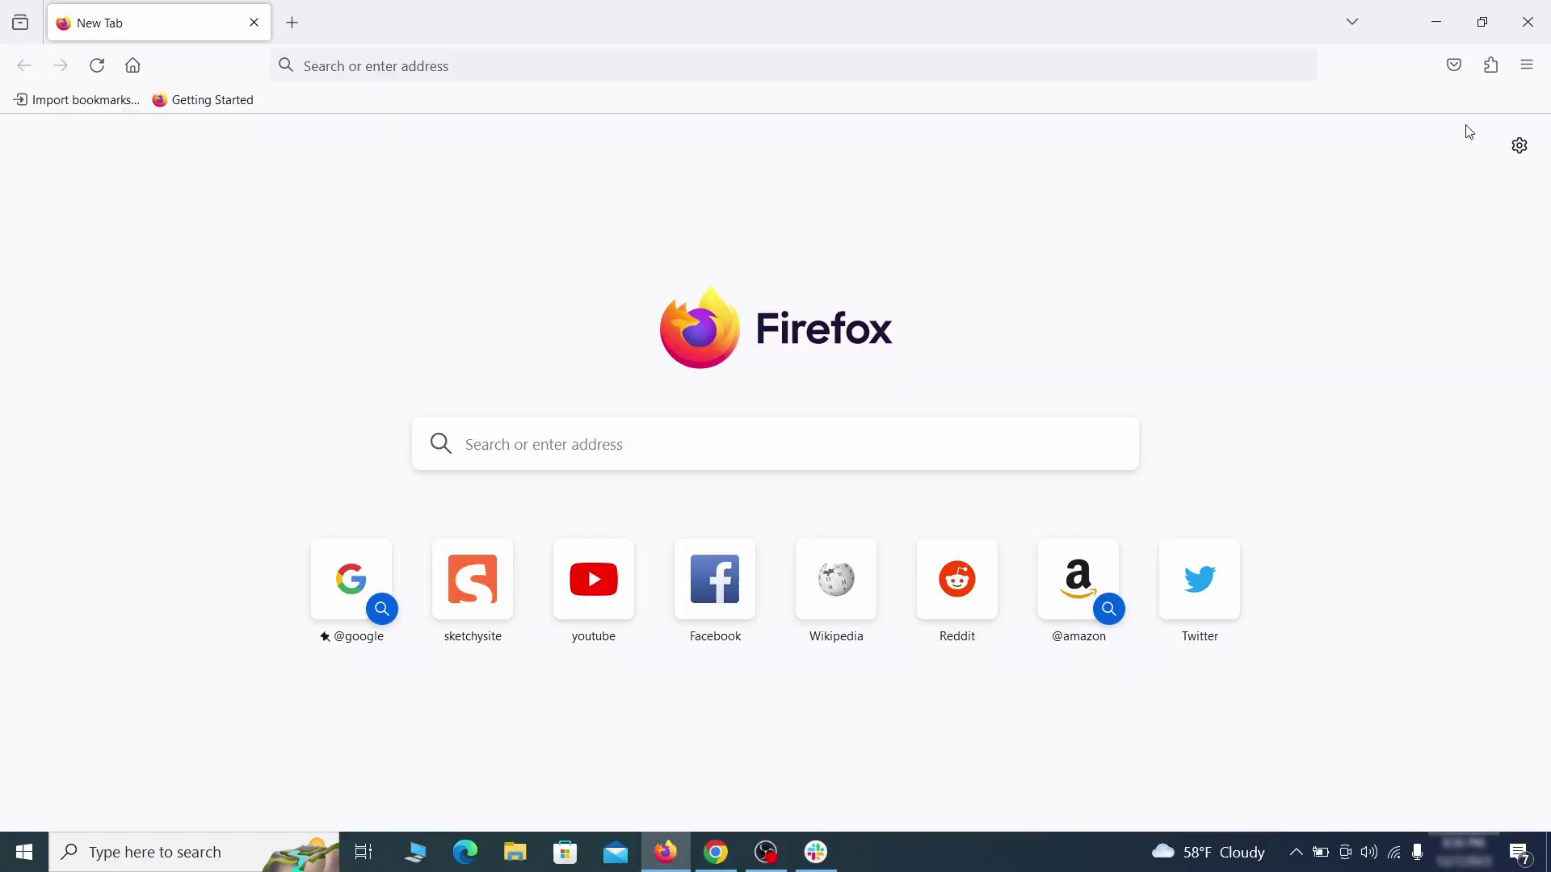
Step: Disable and remove the Contenu+ extension from Firefox
left_click(1492, 64)
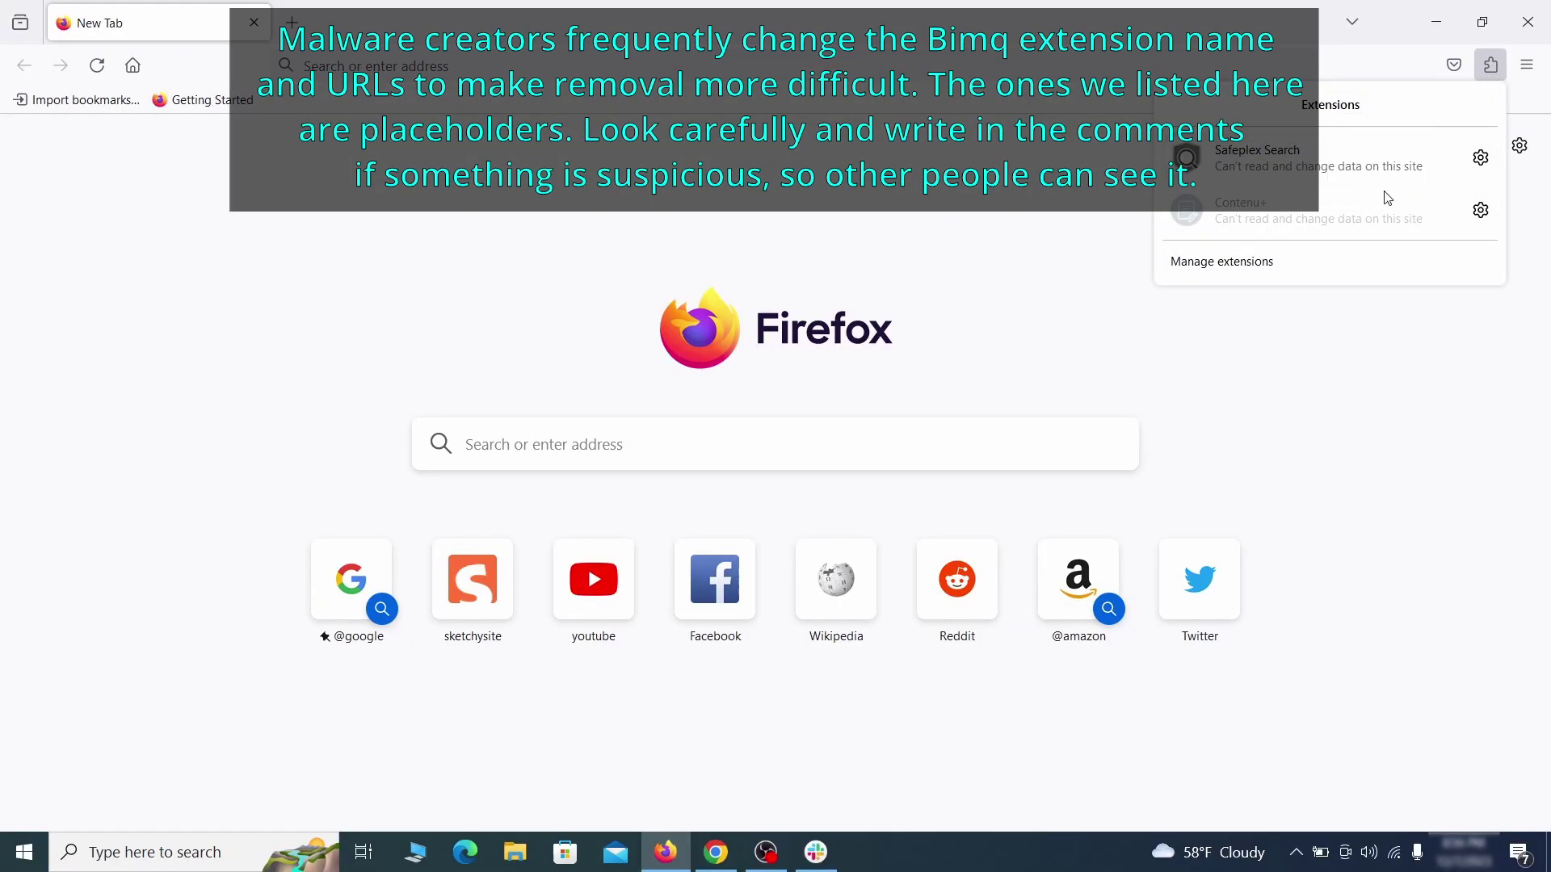
left_click(1305, 265)
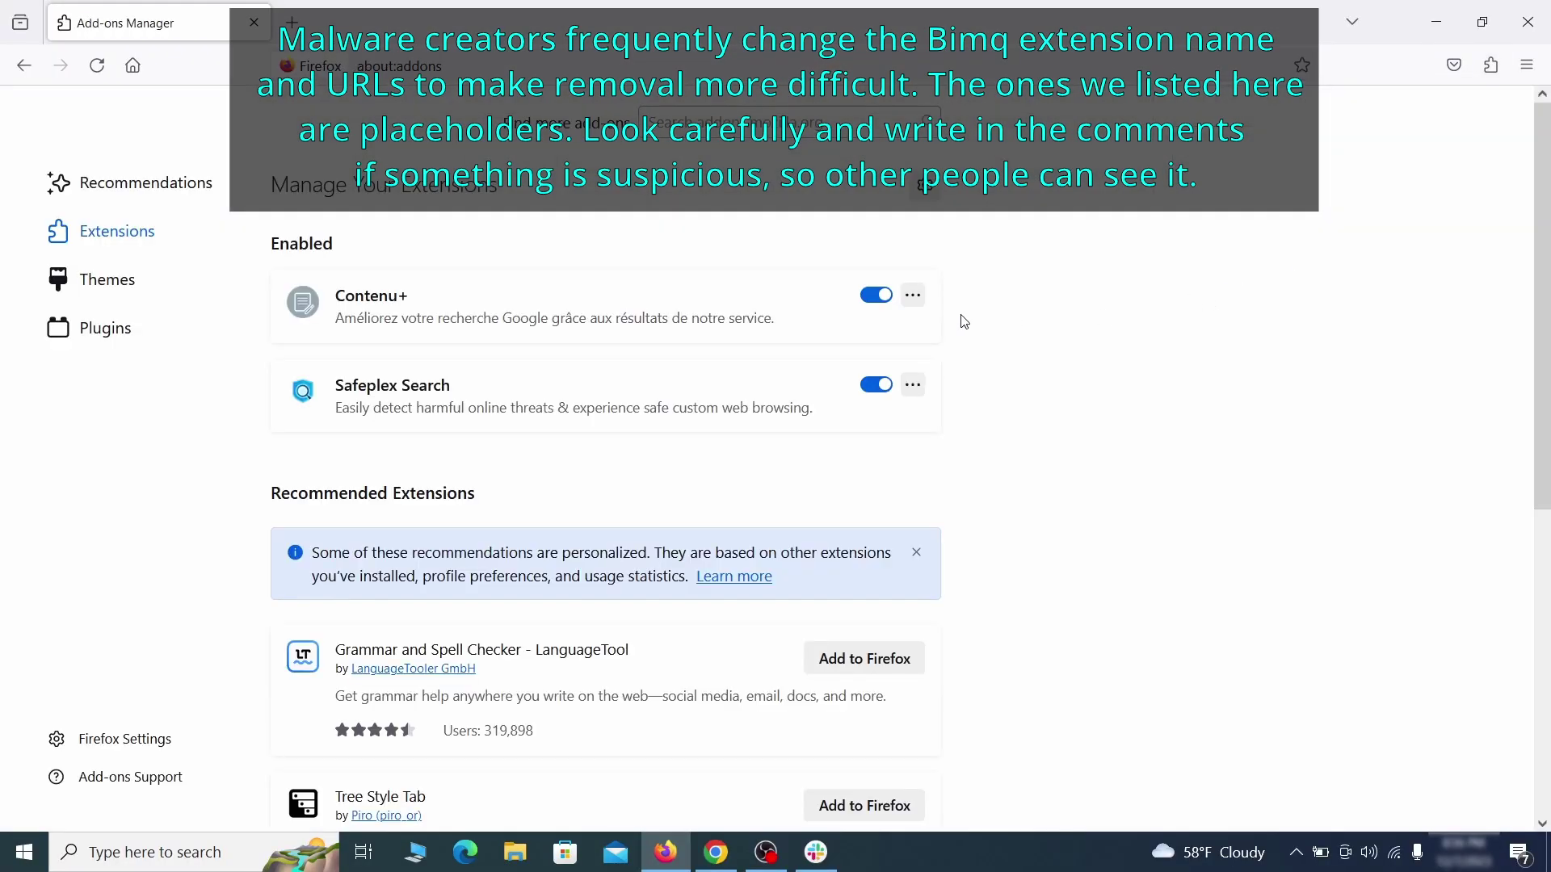
left_click(875, 294)
left_click(913, 294)
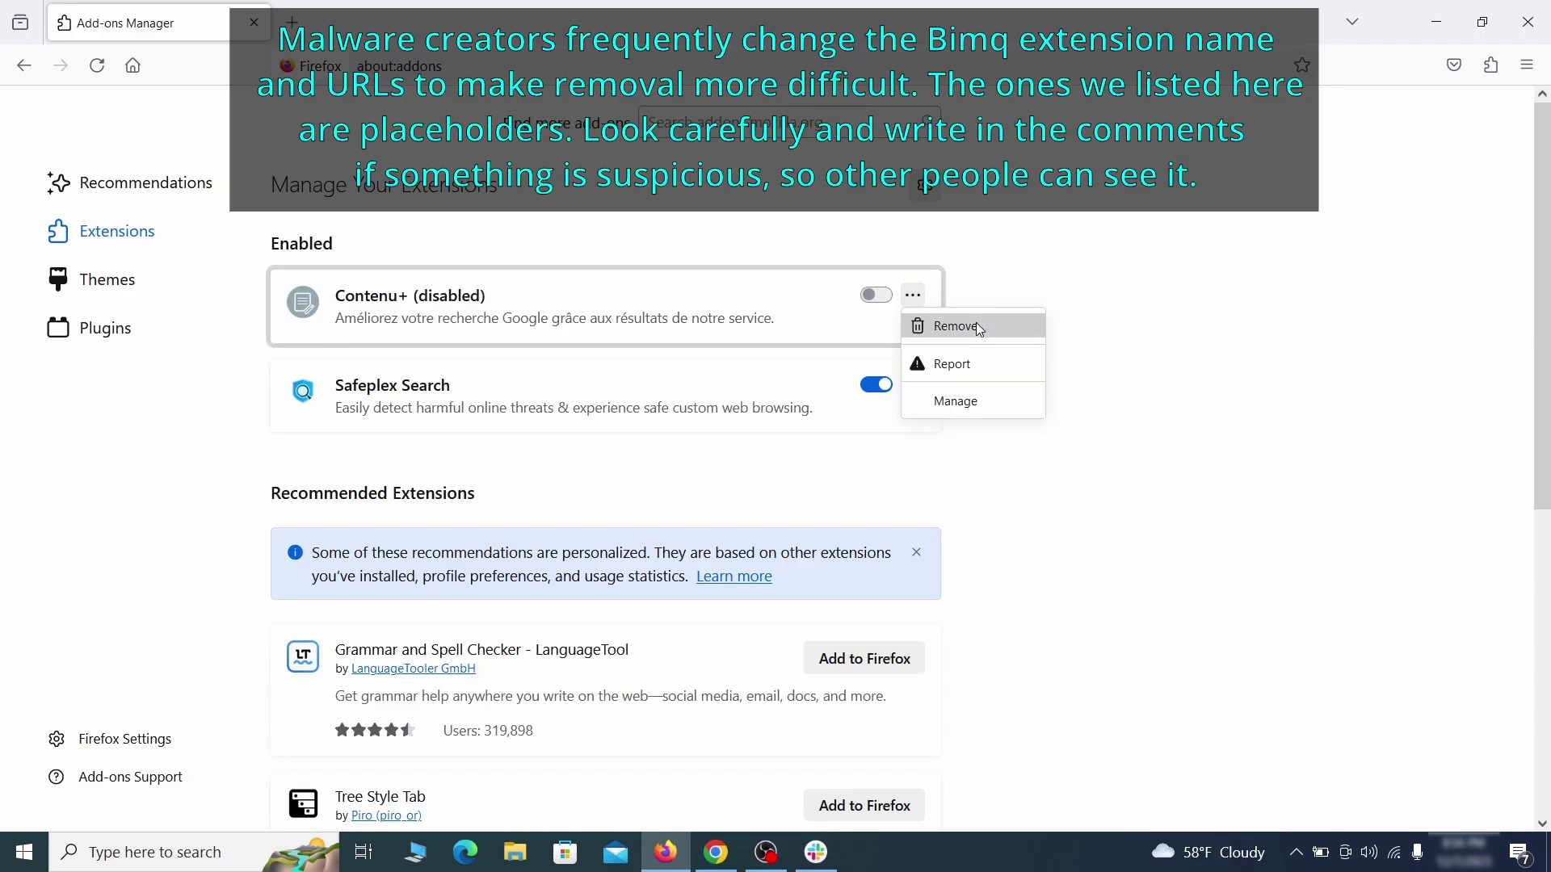
left_click(977, 325)
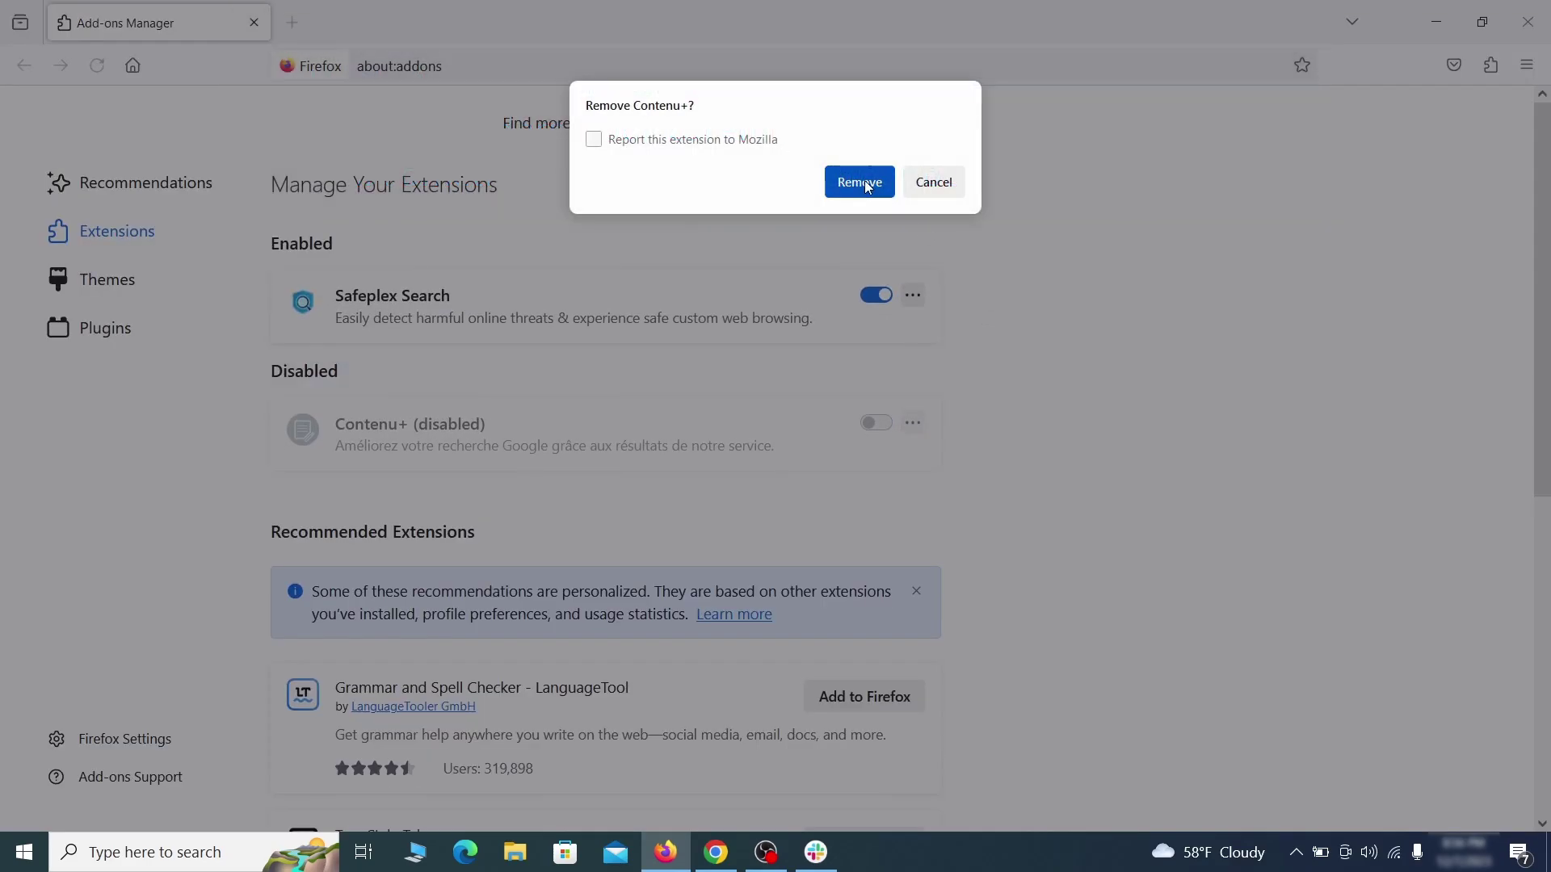
left_click(859, 182)
Step: Delete the ExampleRougeURL.com address from Firefox's homepage field in Home settings
left_click(1527, 65)
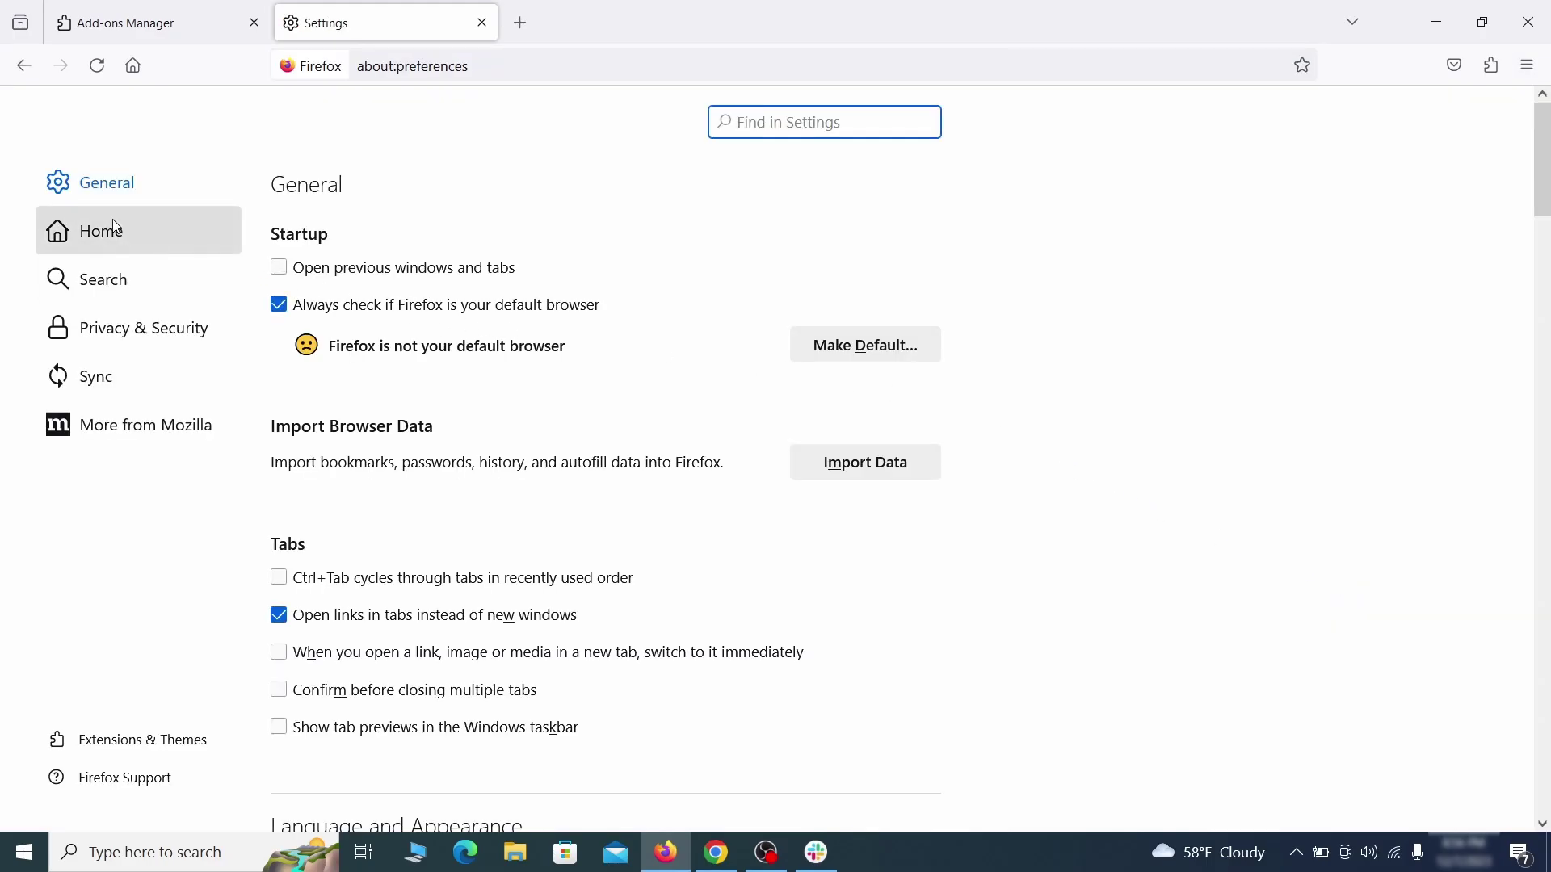
left_click(116, 232)
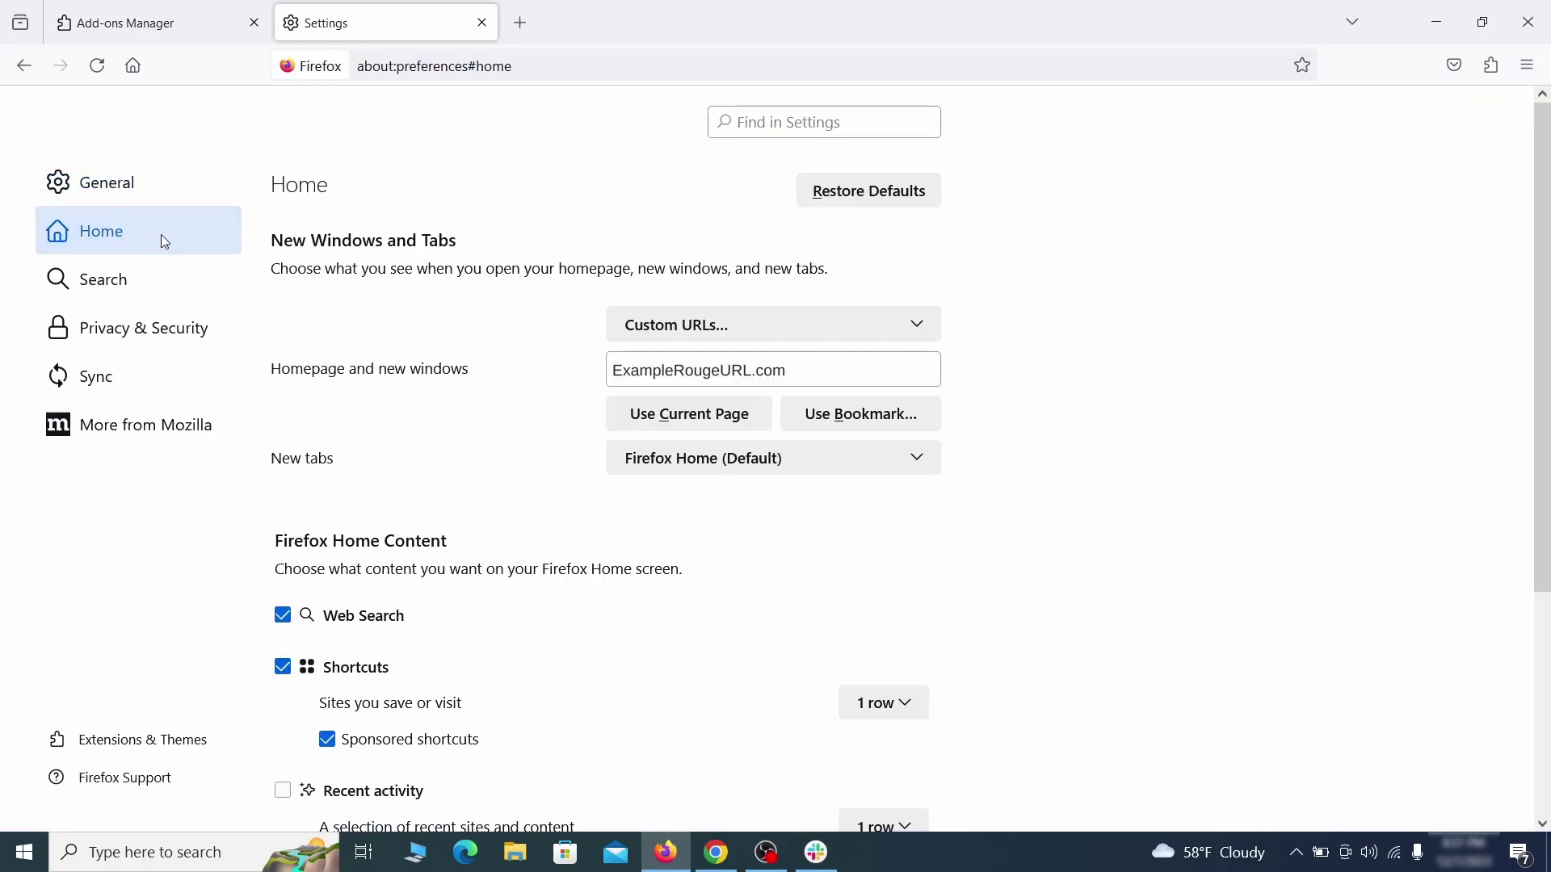
triple_click(783, 371)
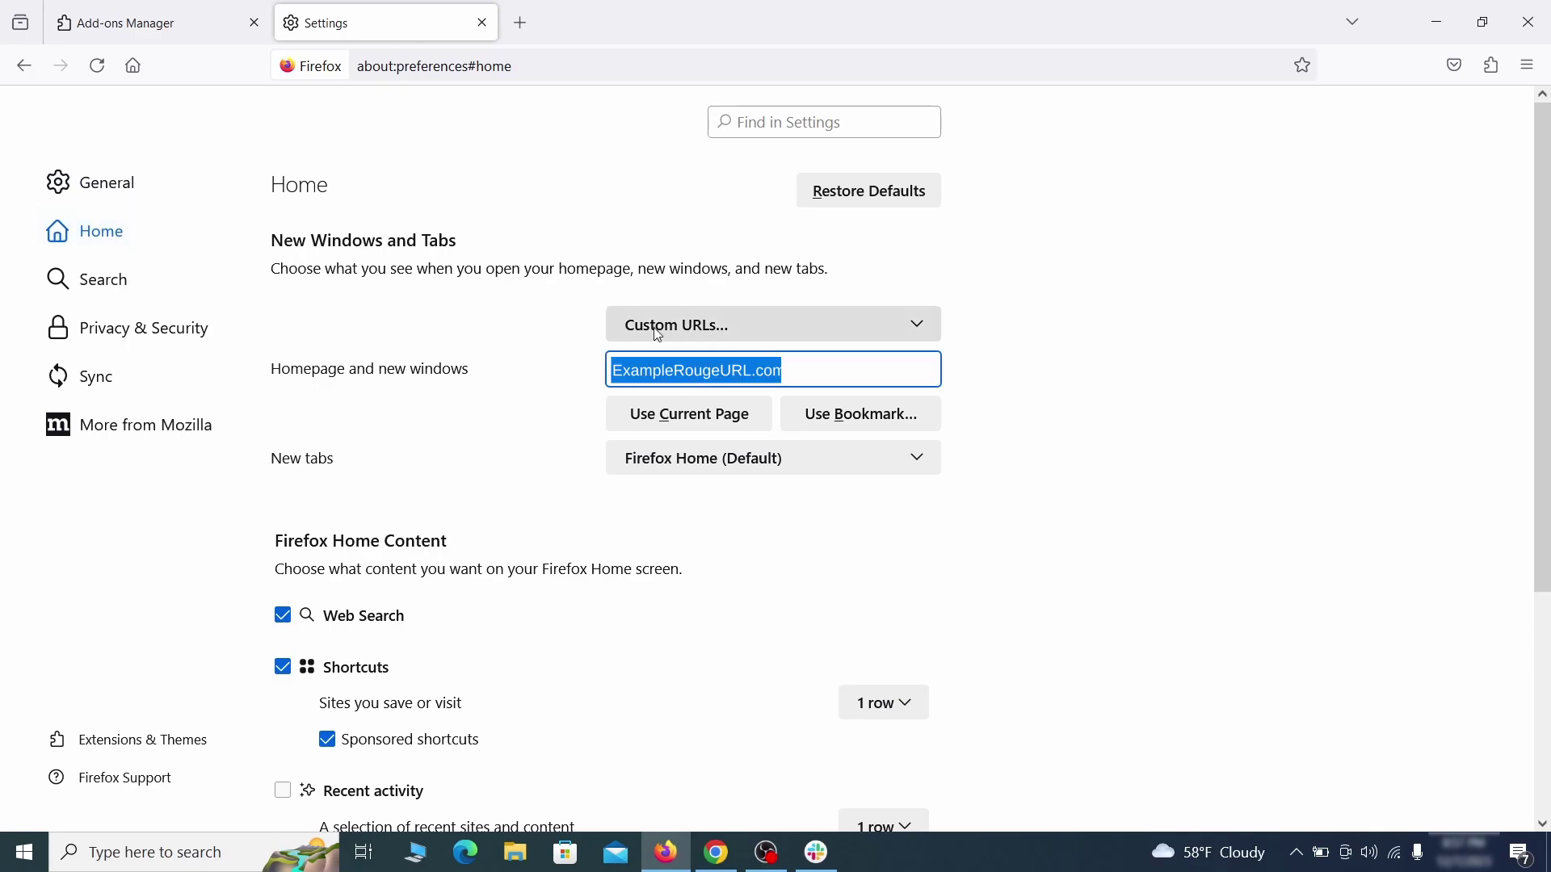
key("BackSpace")
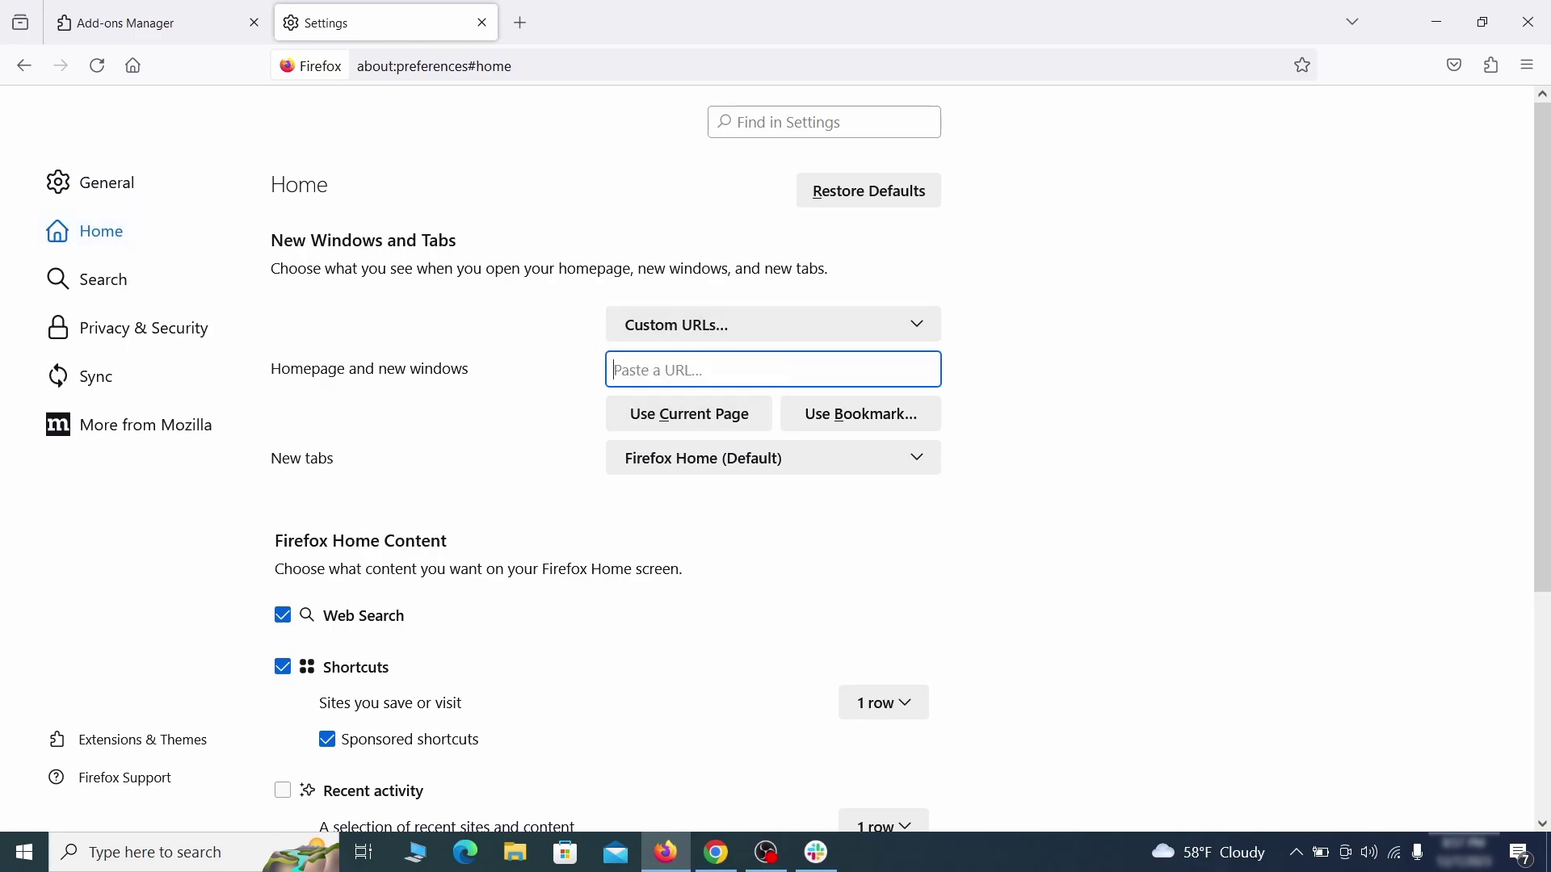
Step: Choose Google as Firefox's default search engine
left_click(111, 280)
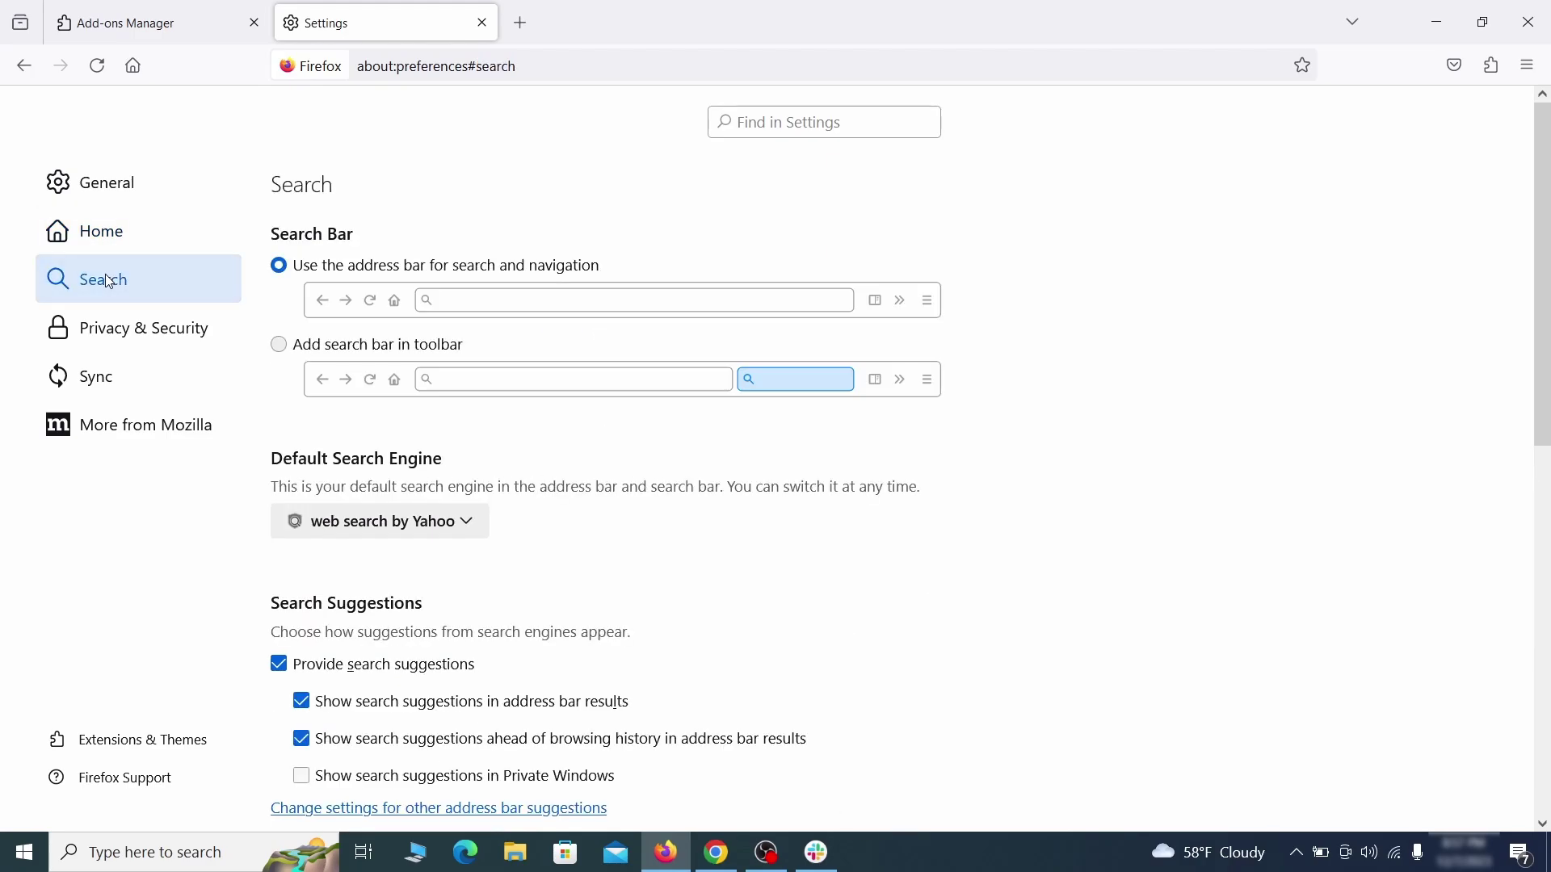
scroll(793, 478, "down", 3)
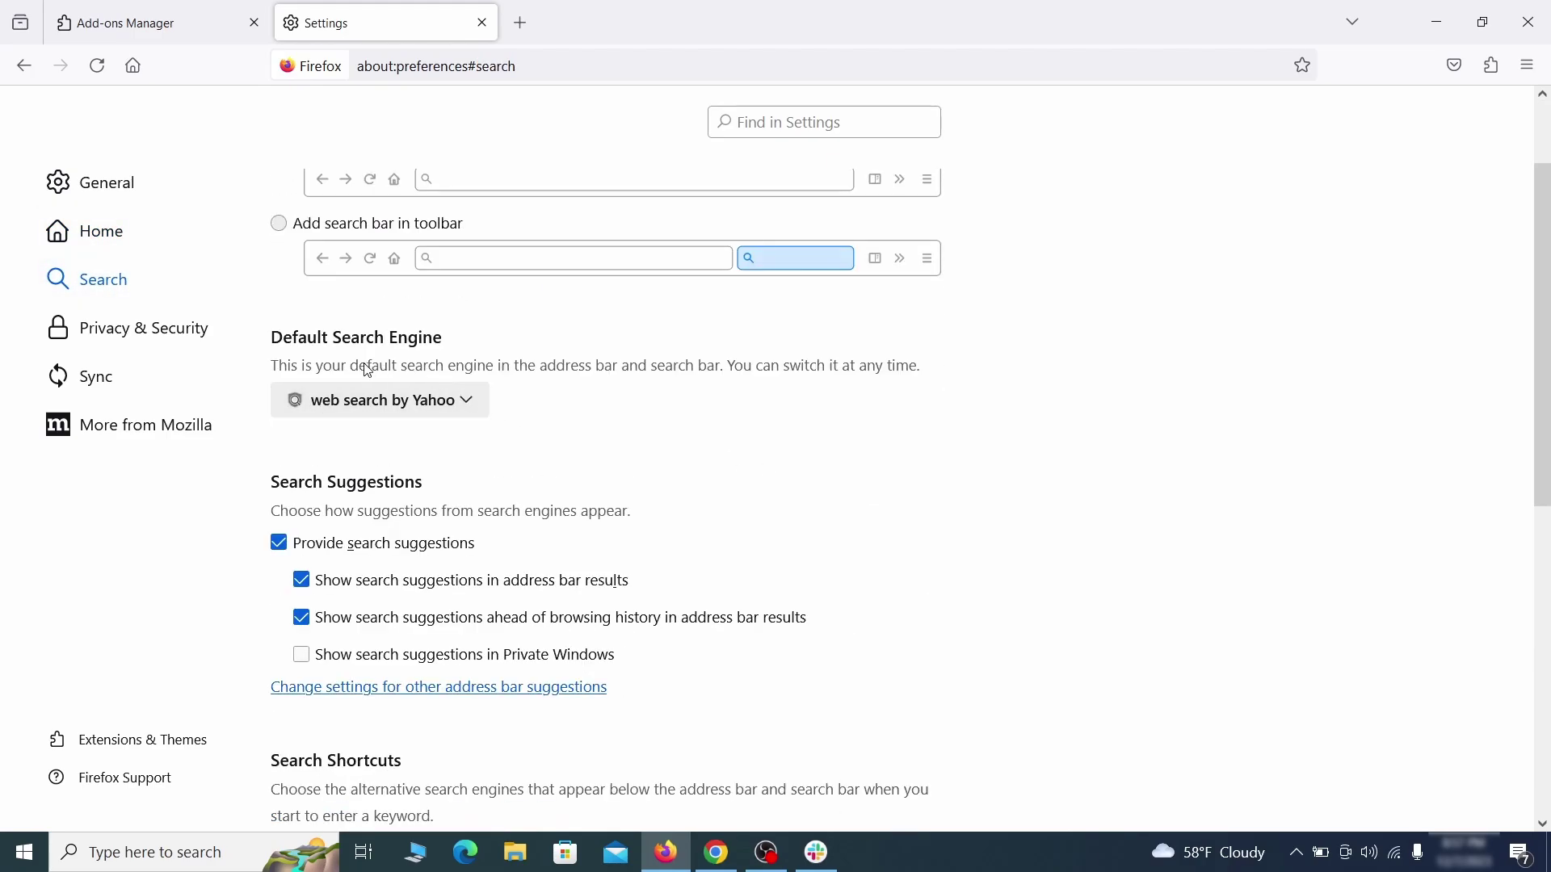
left_click(462, 409)
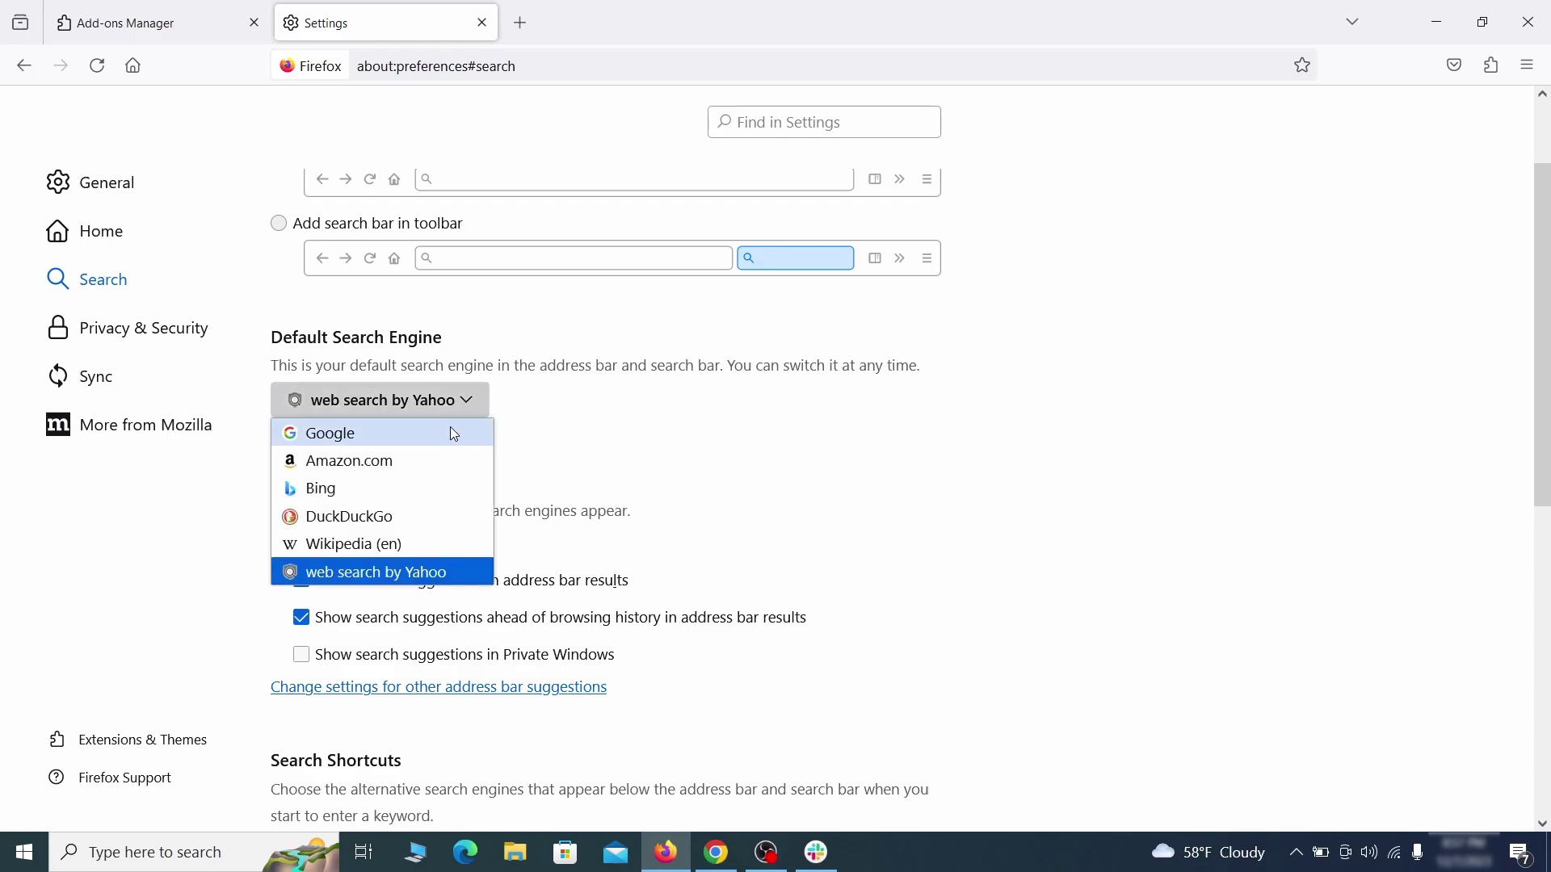
left_click(450, 433)
Step: Remove the 'web search by Yahoo' entry from Search Shortcuts
scroll(731, 456, "down", 5)
scroll(831, 420, "down", 3)
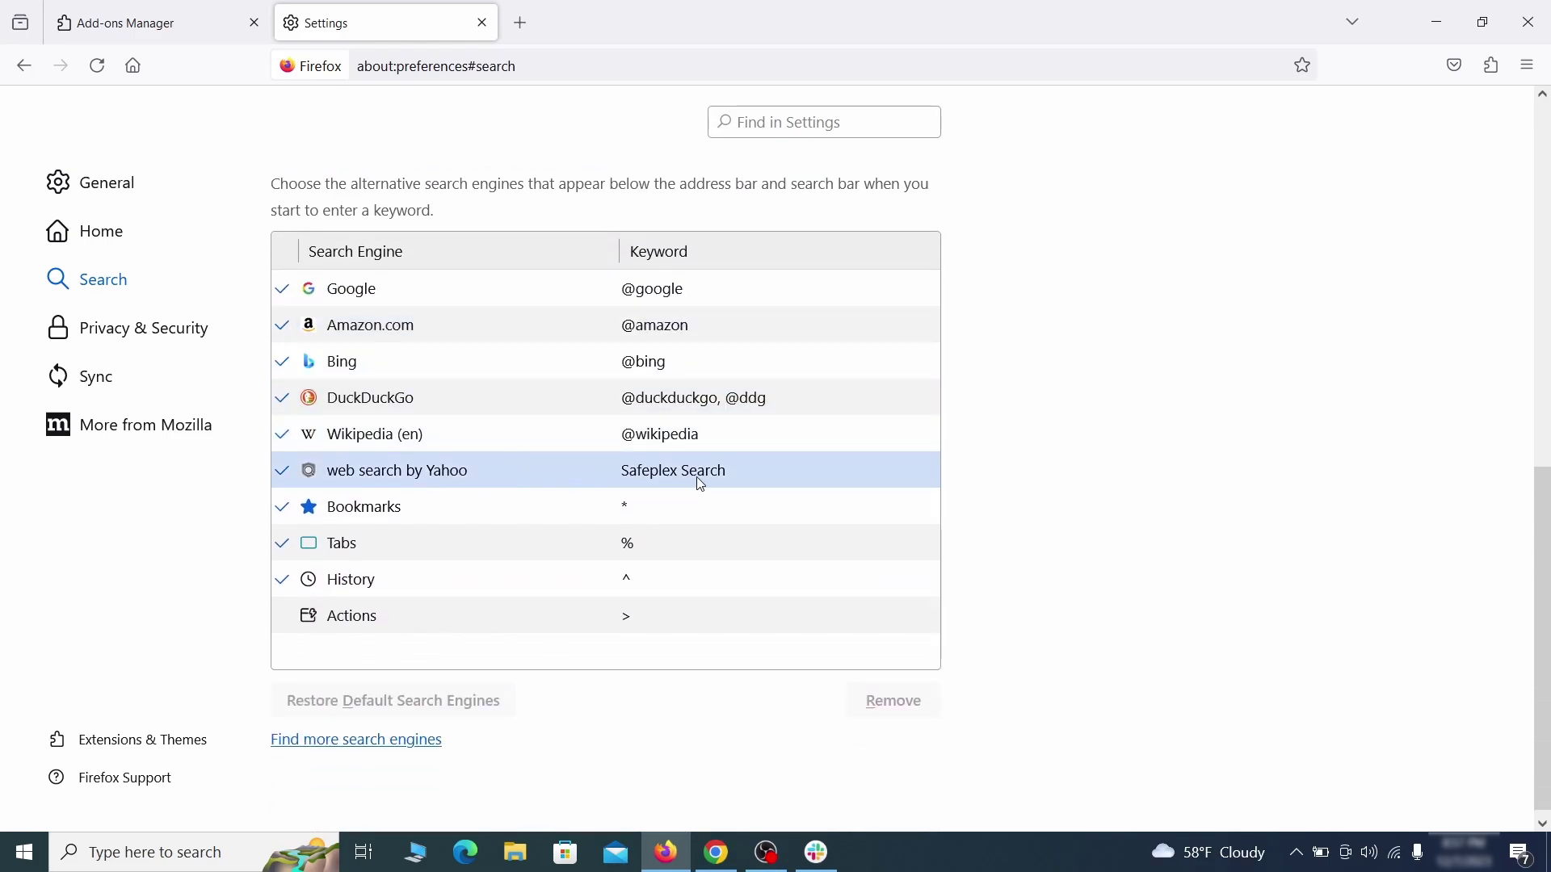
left_click(770, 478)
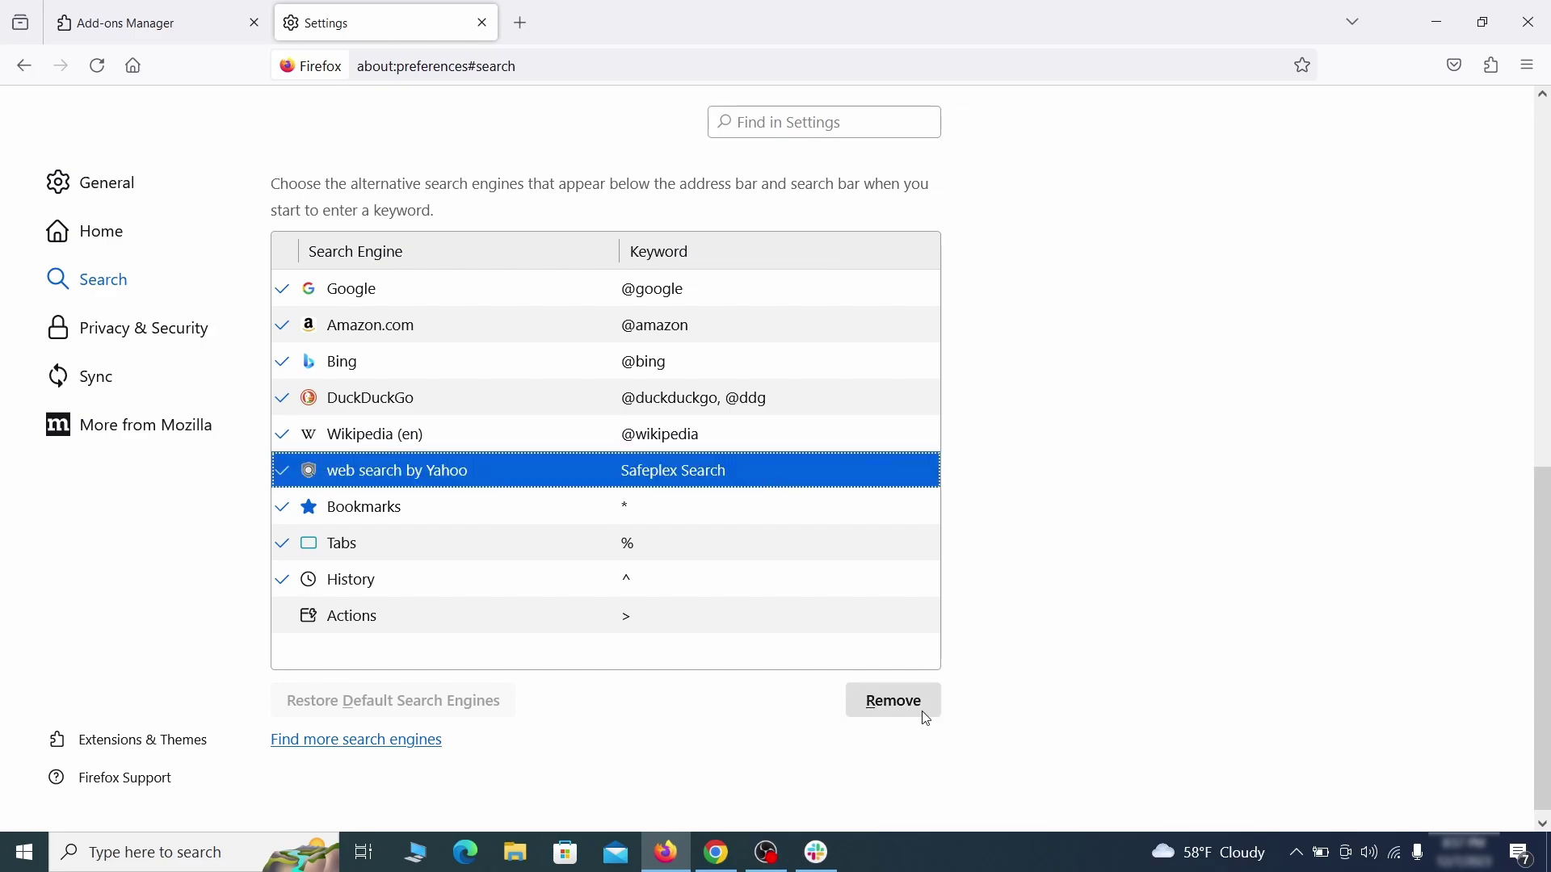
left_click(928, 721)
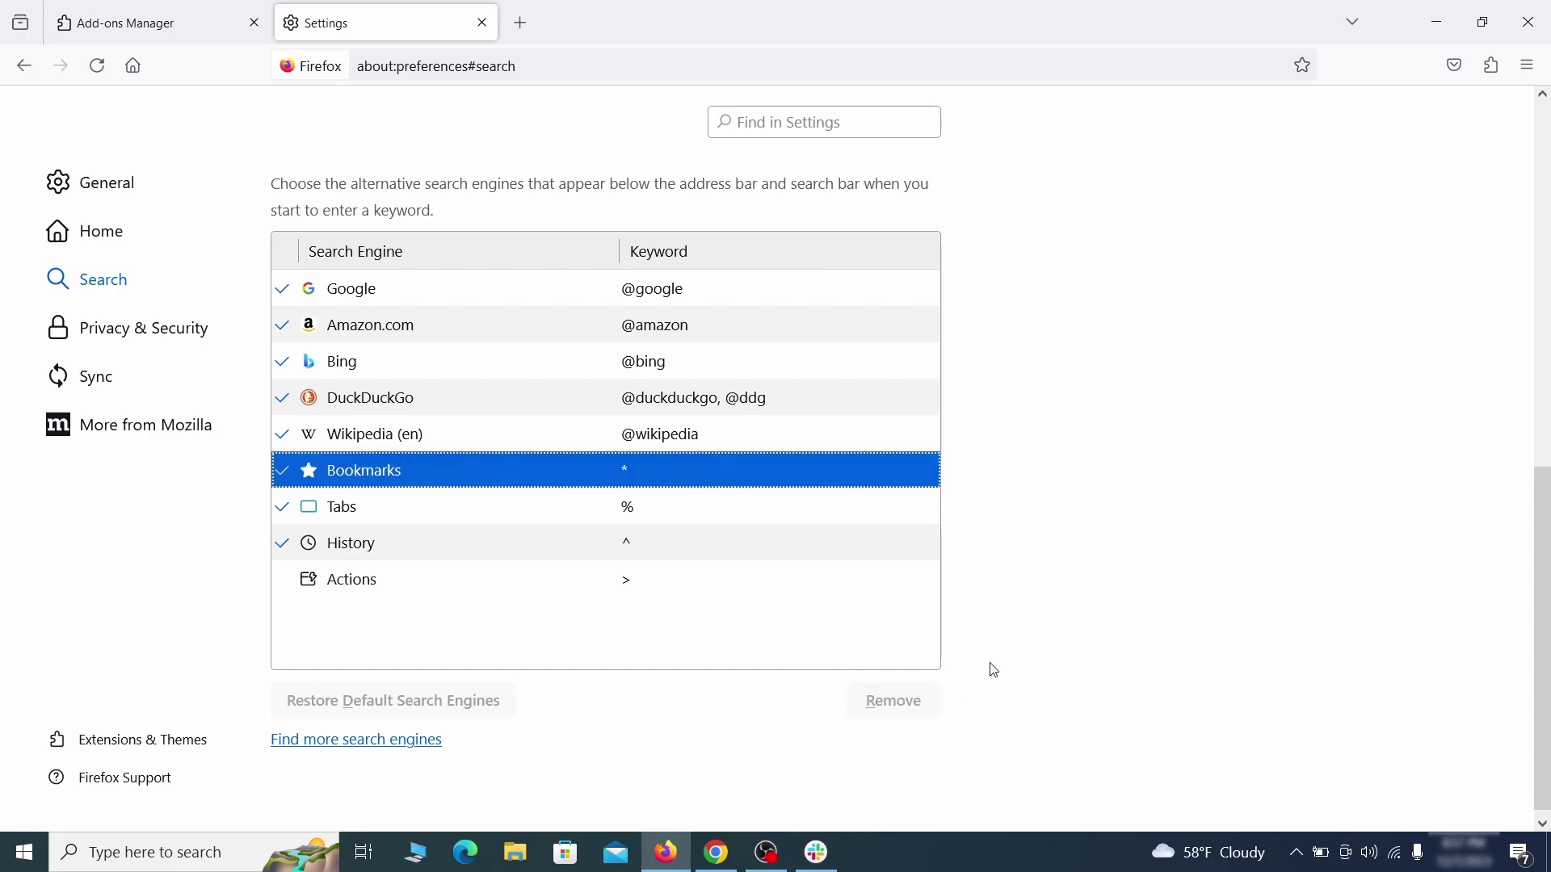
scroll(735, 505, "up", 3)
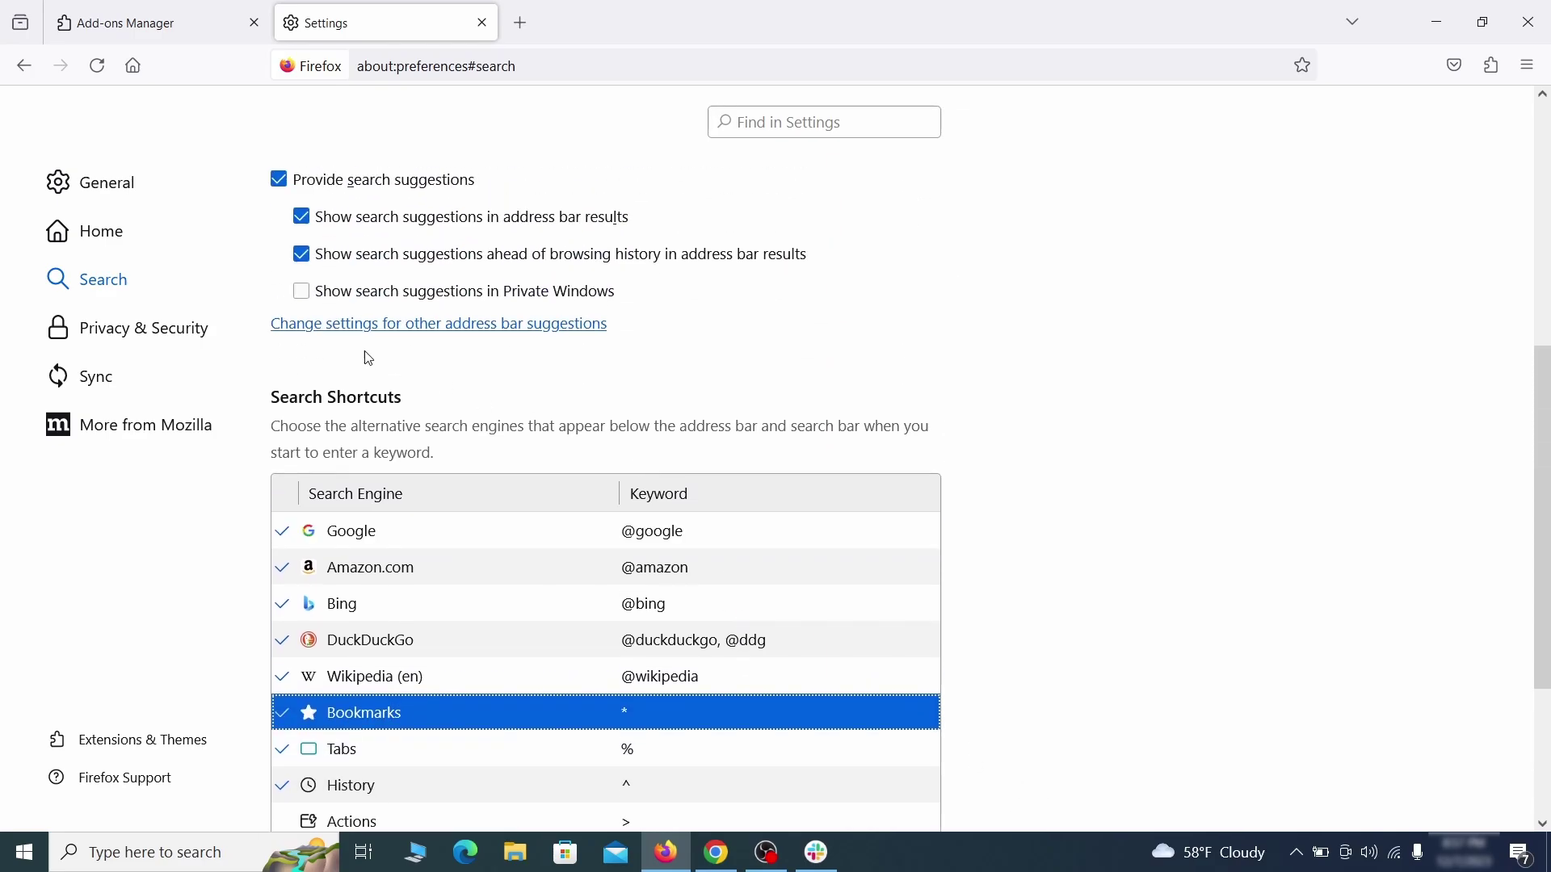
Step: Clear all cookies, site data and cached web content in Firefox's Privacy & Security
left_click(149, 323)
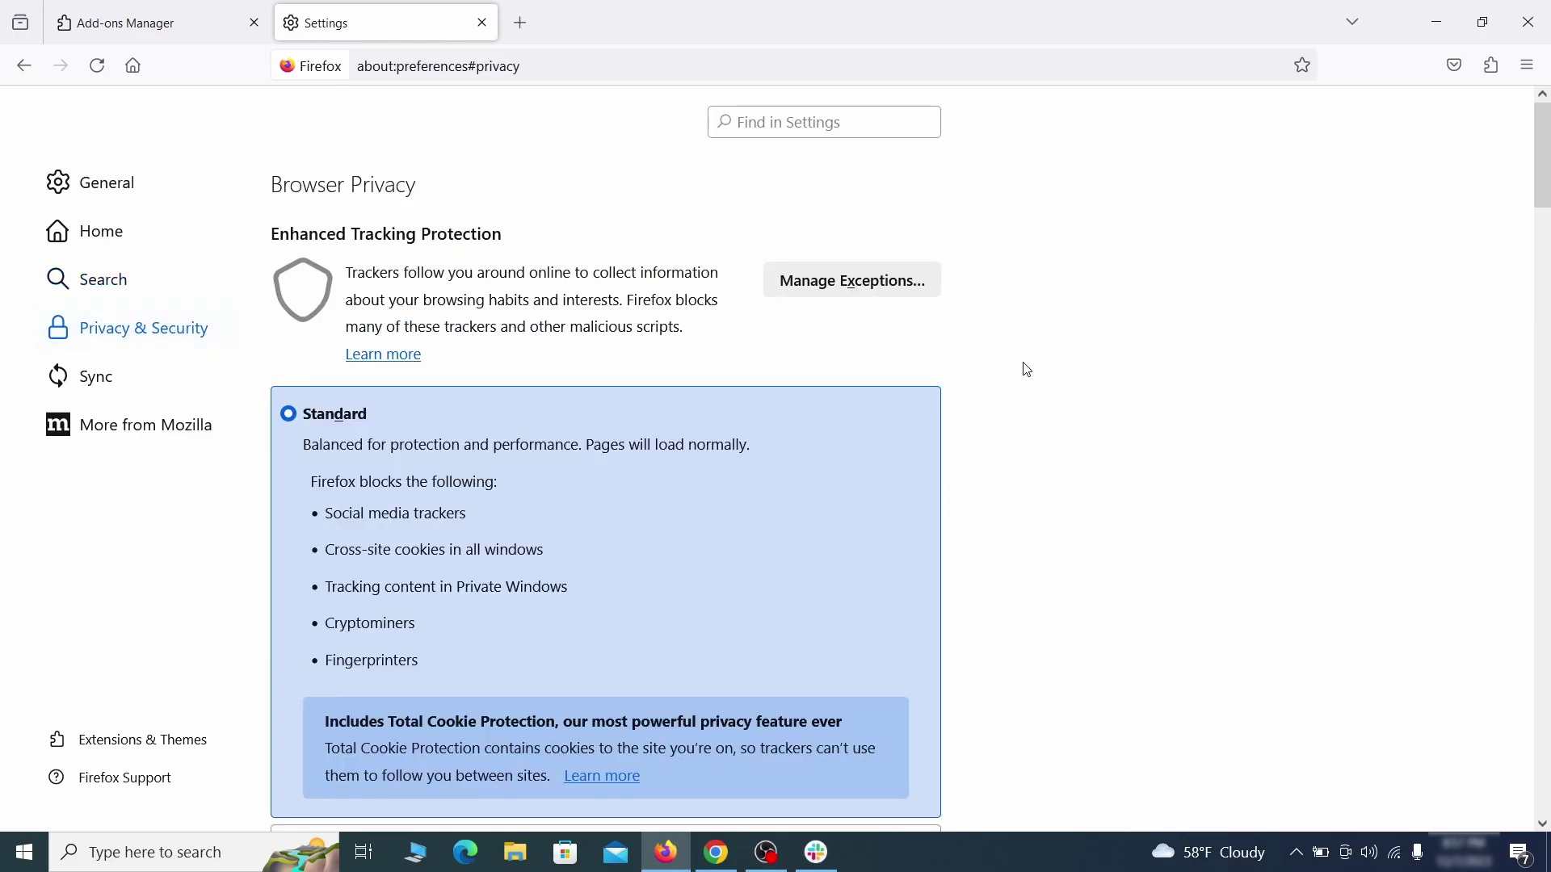
scroll(1030, 371, "down", 8)
left_click(864, 516)
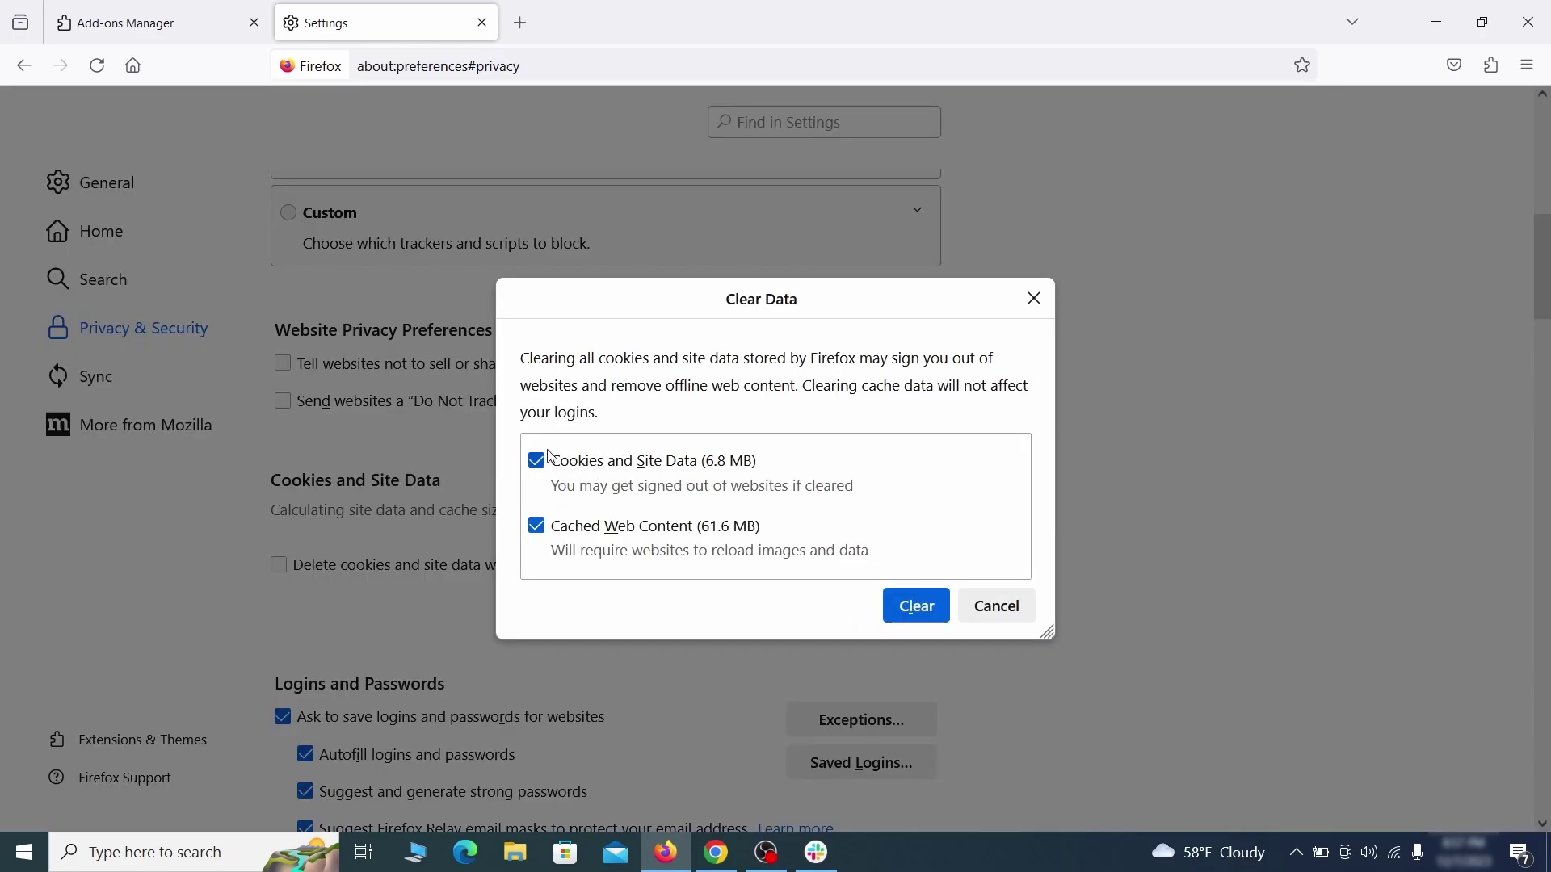
left_click(936, 611)
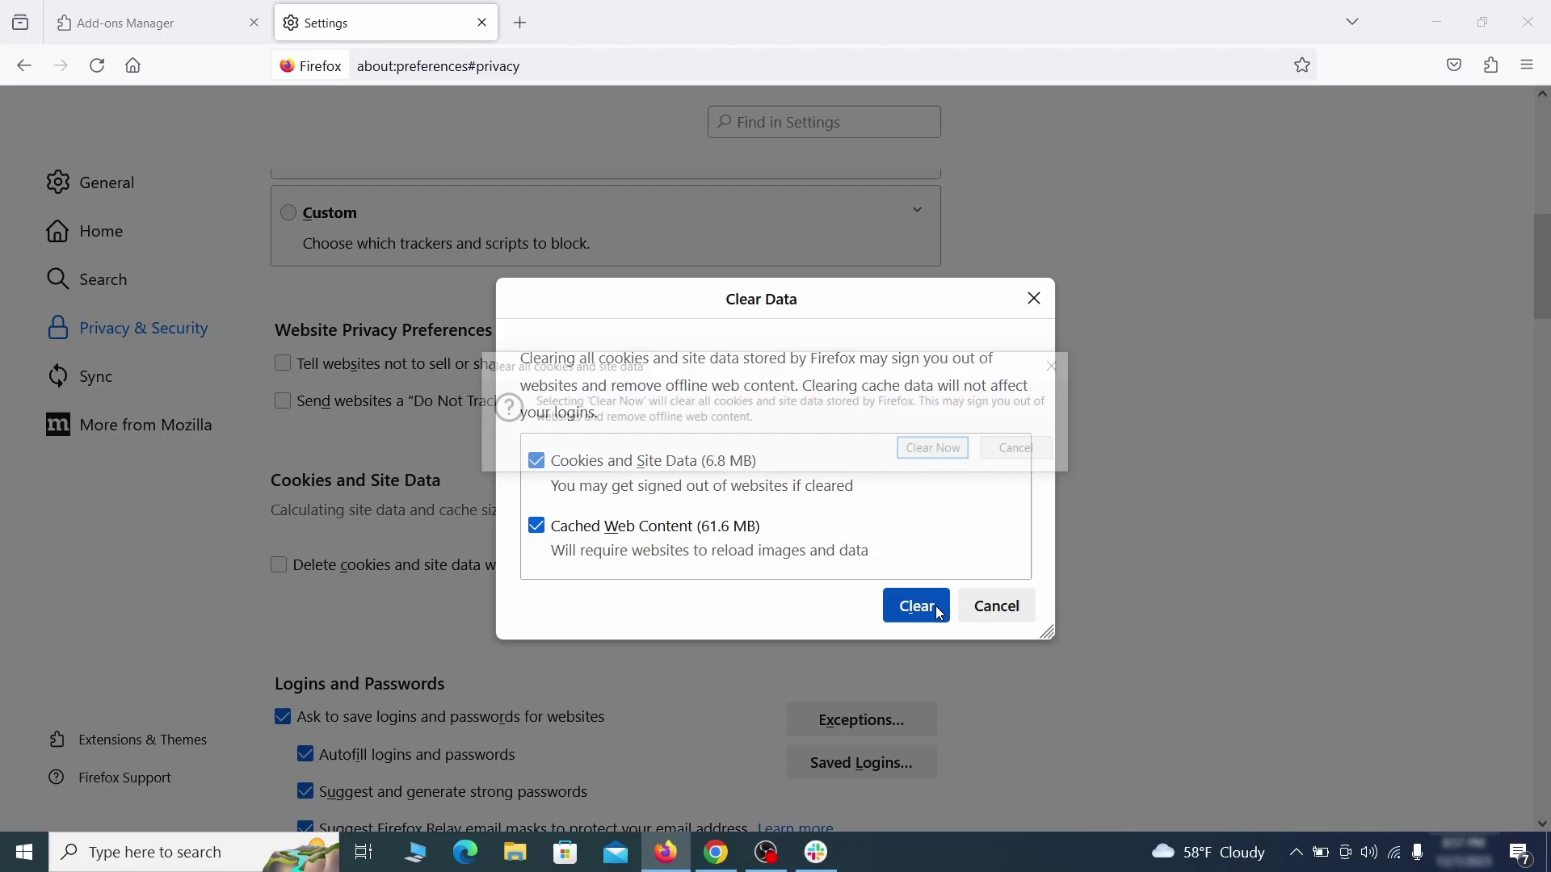
left_click(943, 452)
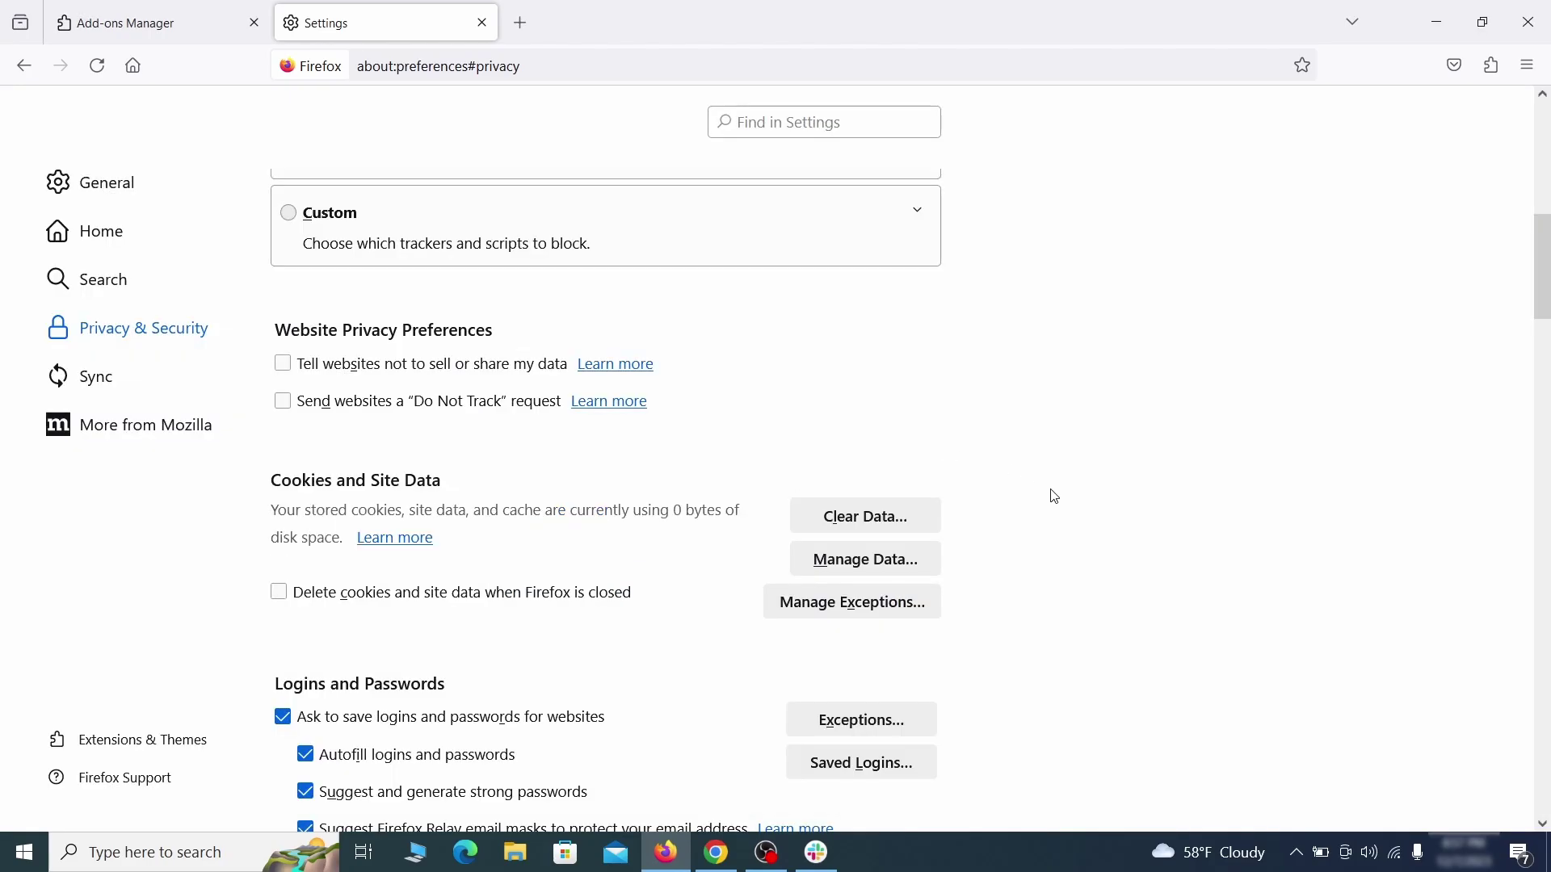
Step: Bring up Firefox's Notifications permission settings for websites
scroll(1055, 496, "down", 12)
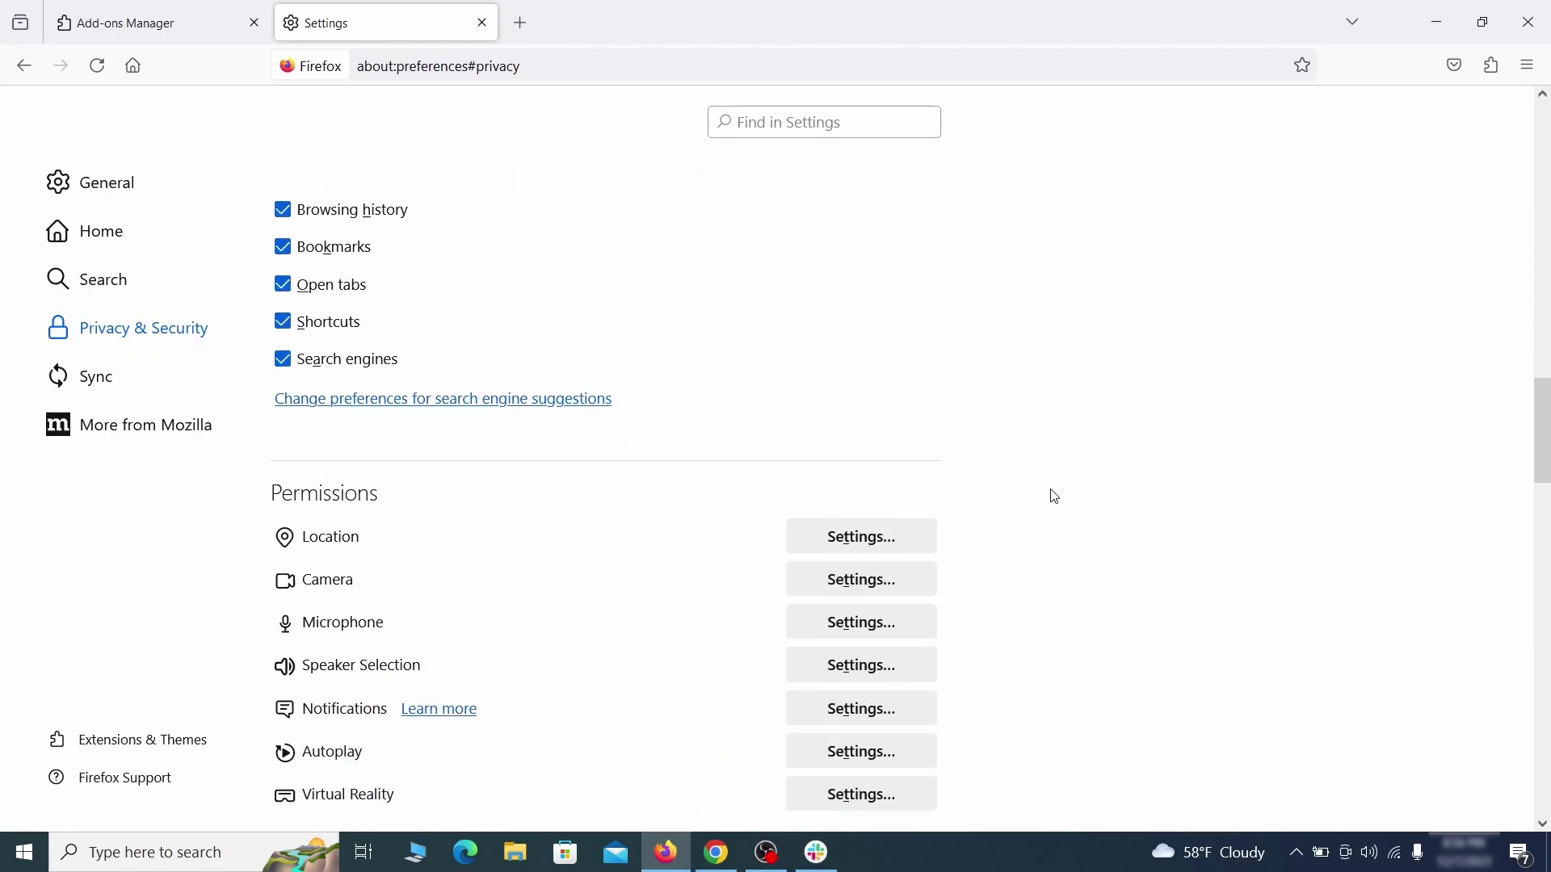
scroll(995, 482, "down", 3)
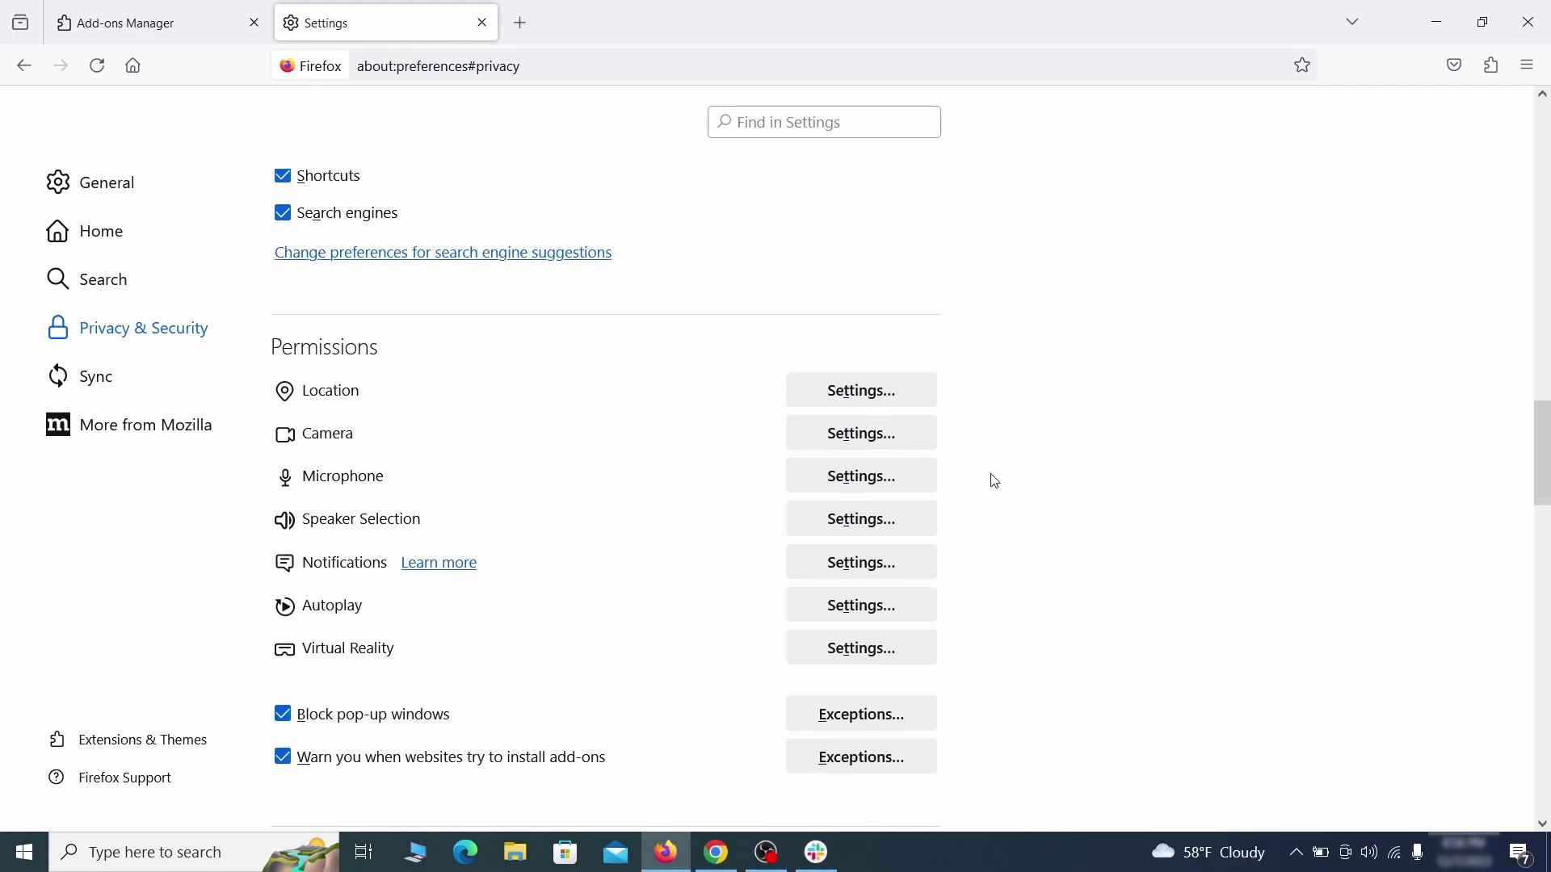
left_click(902, 575)
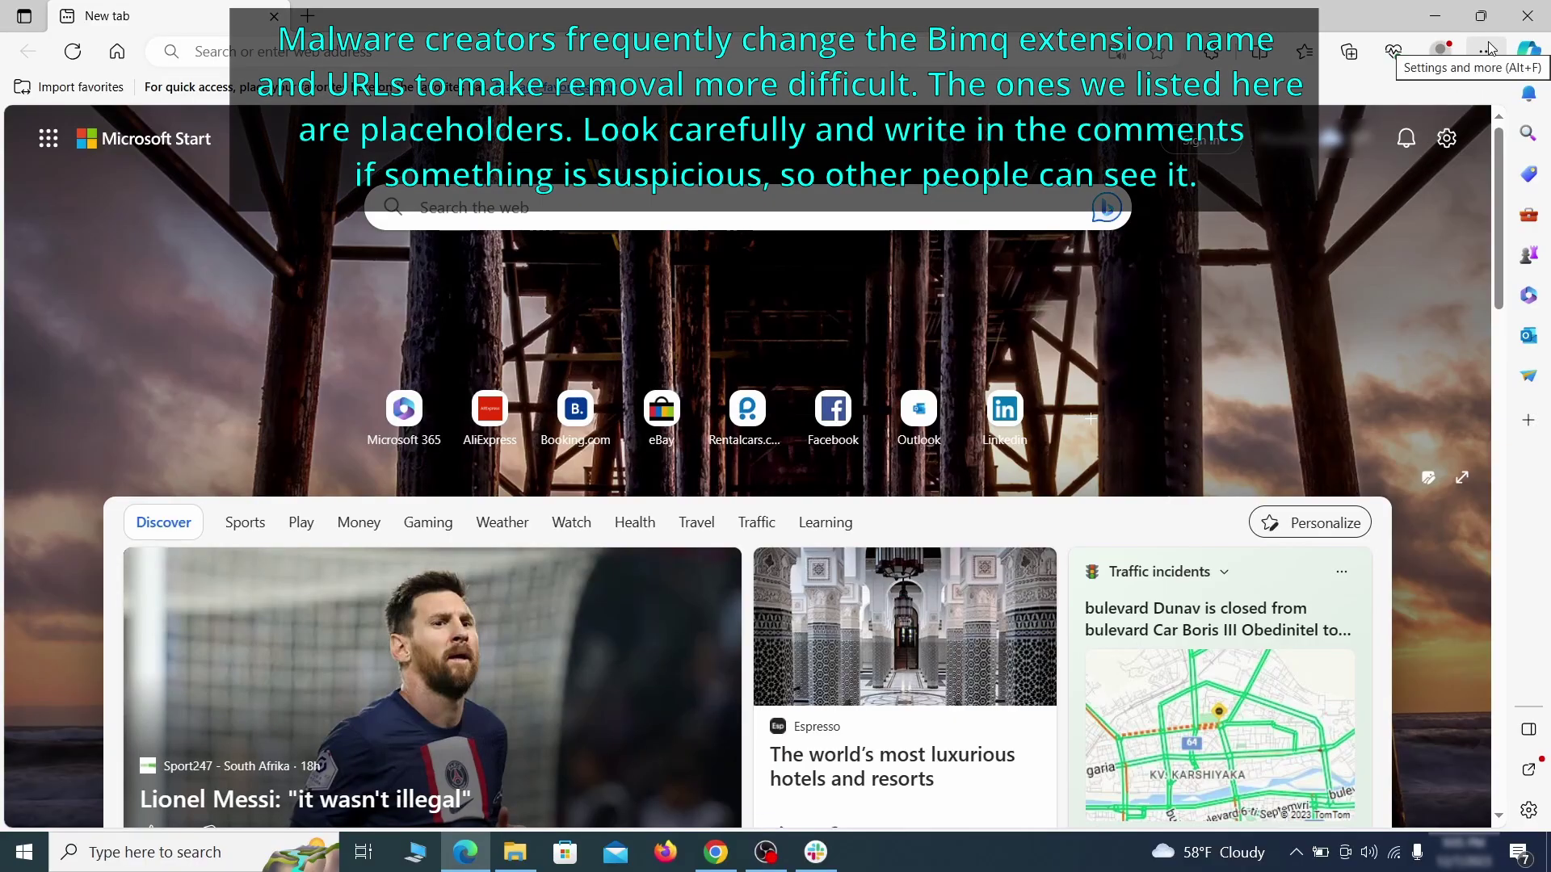
Step: Turn off and remove Quidco Cashback Reminder in Edge's extension manager, then open a new tab
left_click(1486, 53)
left_click(1332, 356)
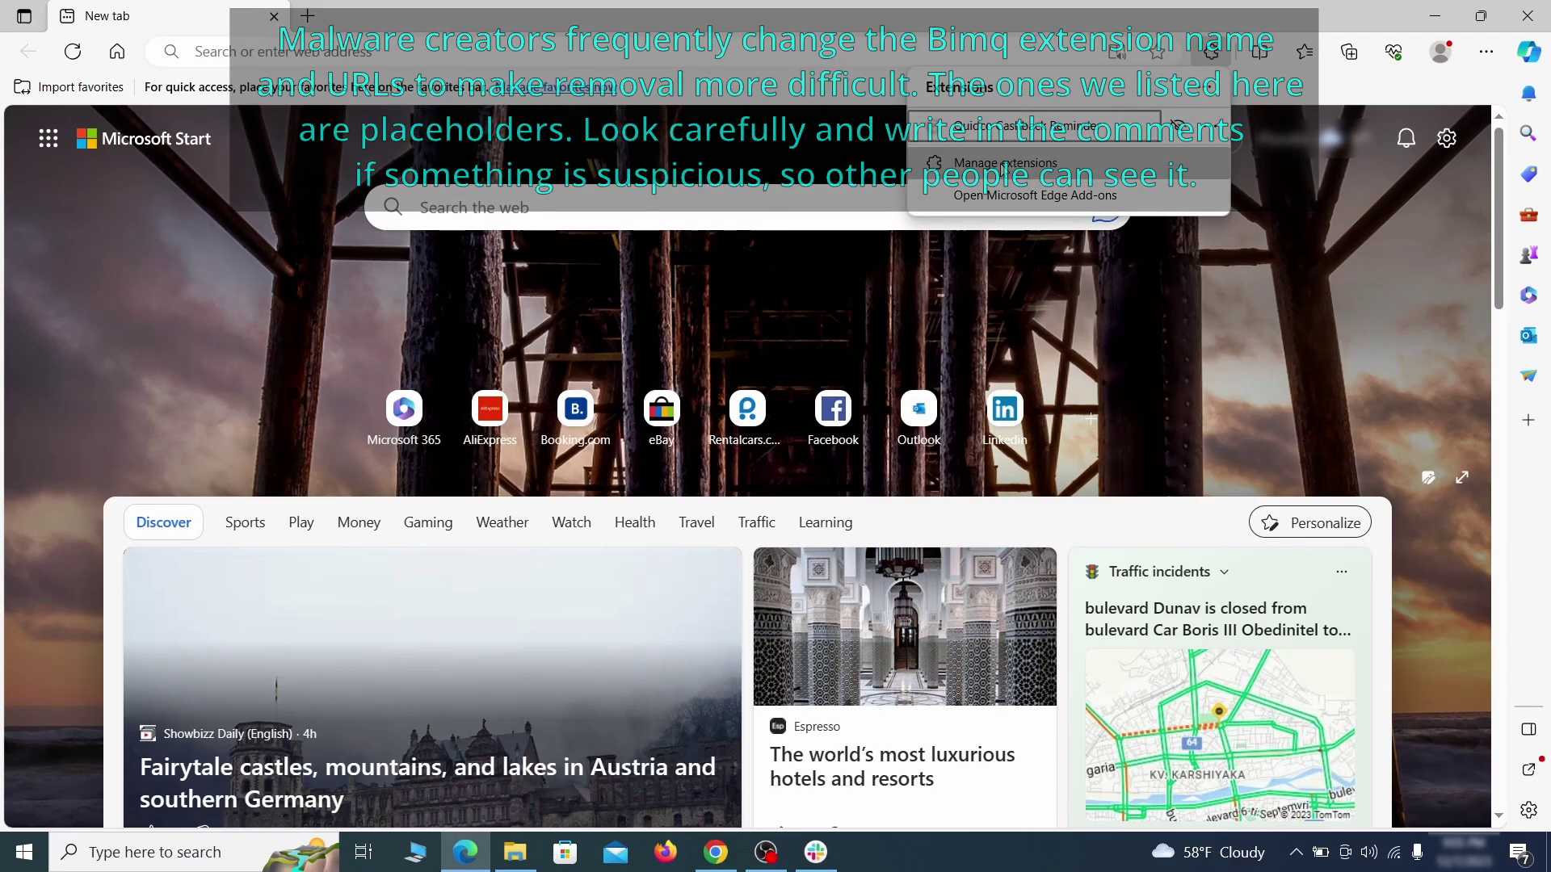
left_click(1002, 164)
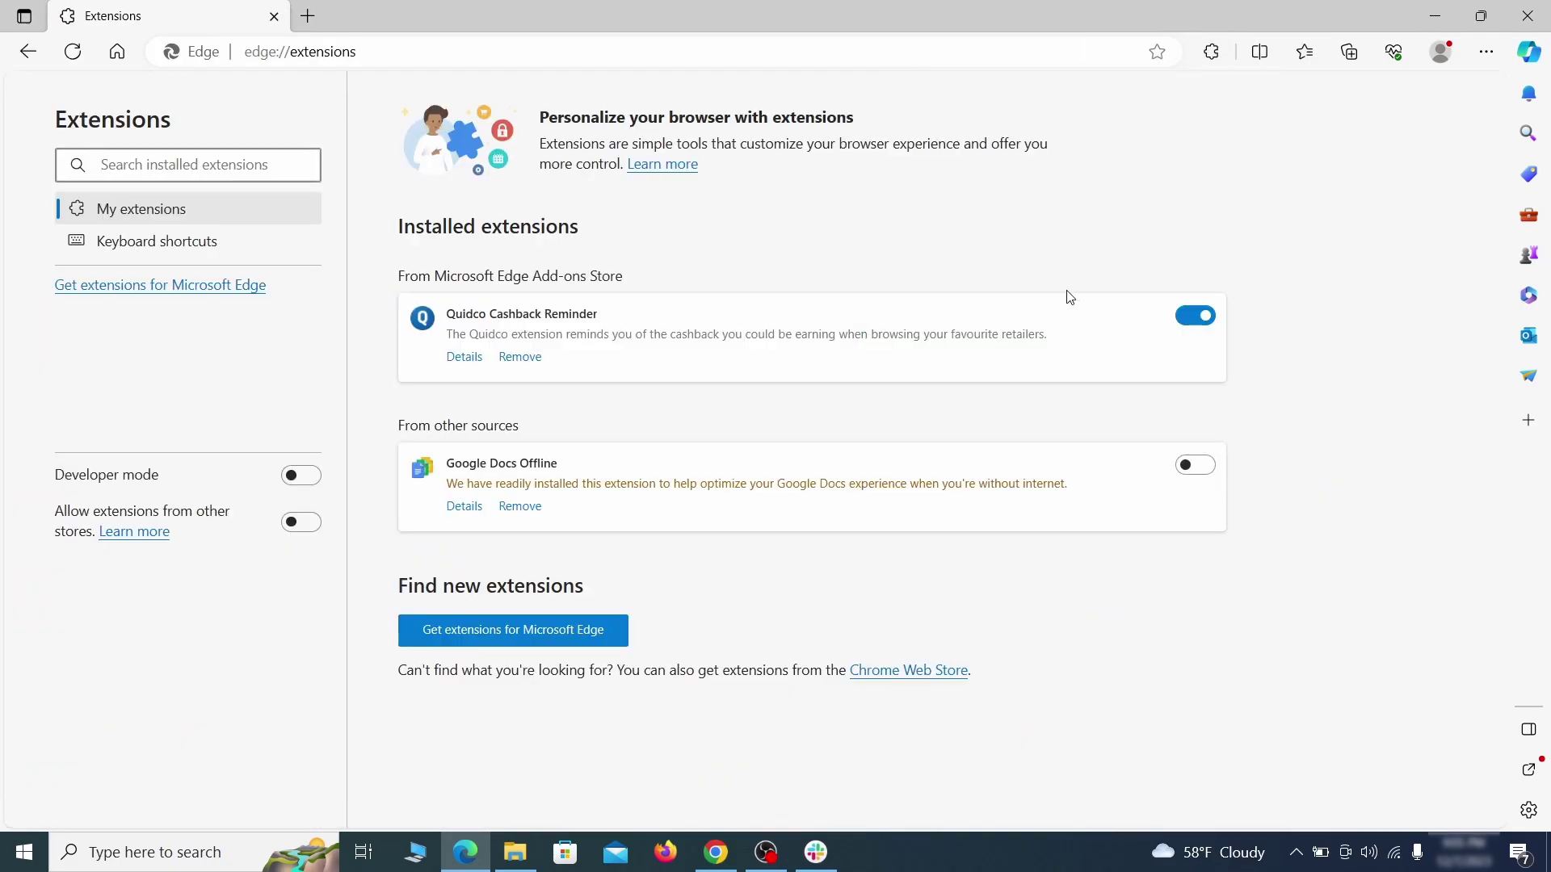
left_click(1197, 320)
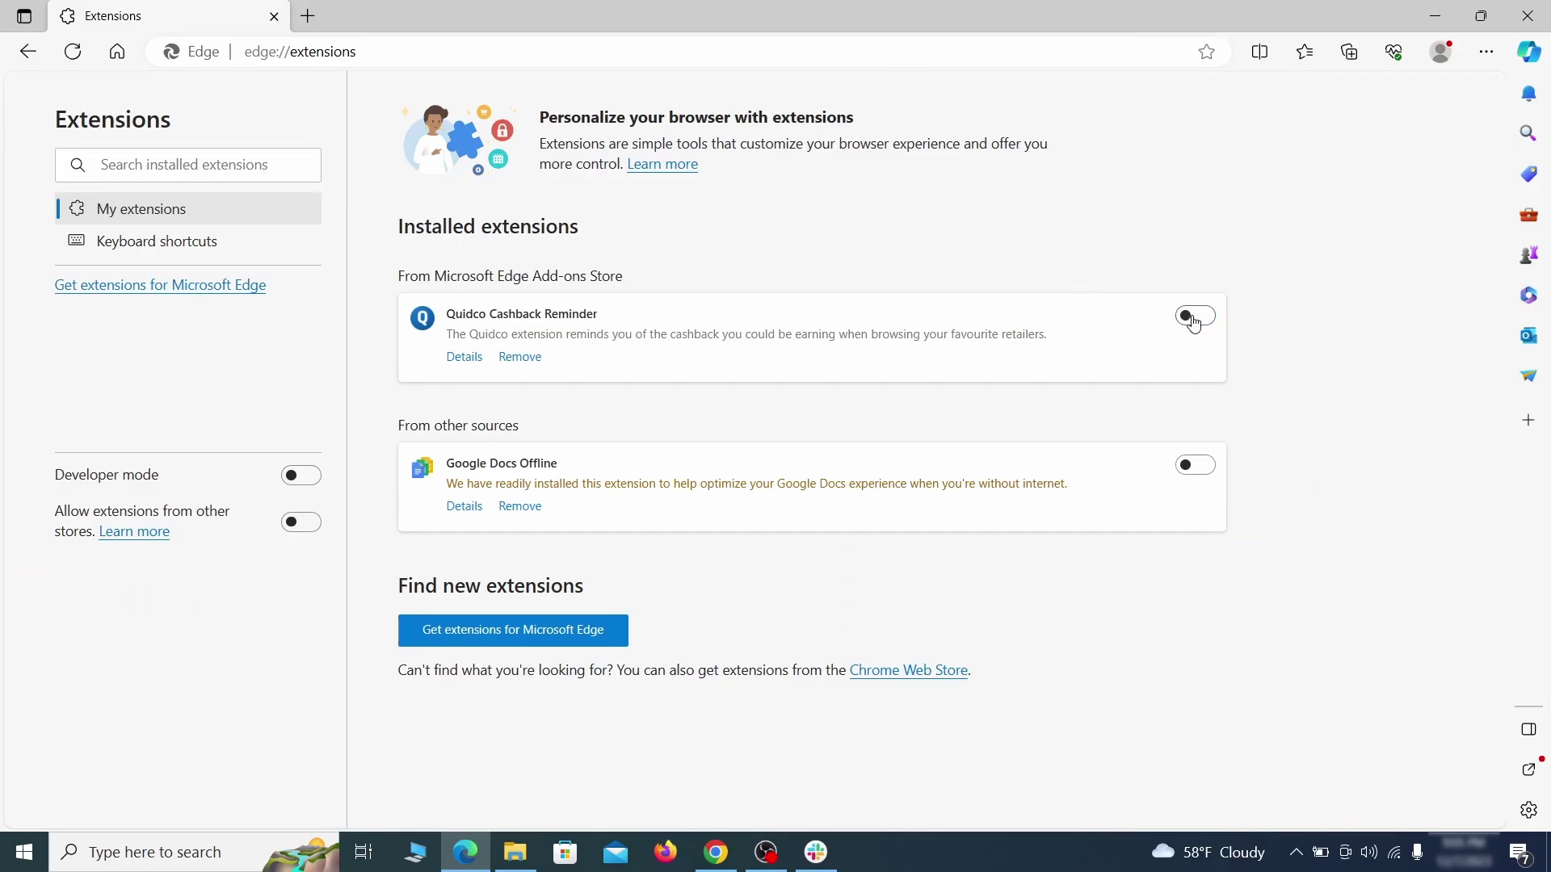
left_click(519, 359)
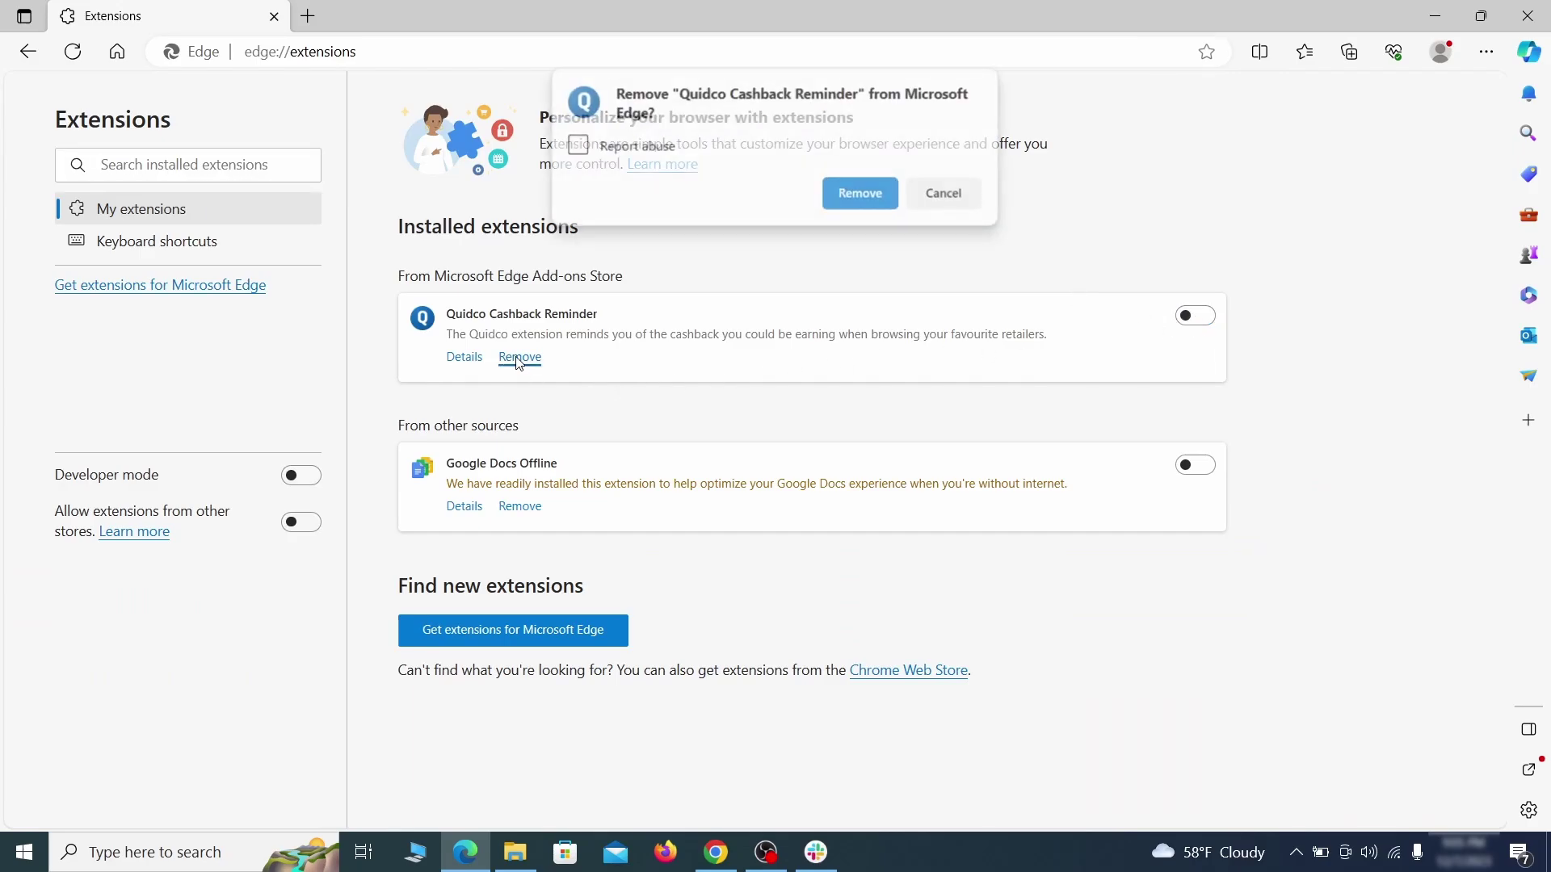
left_click(861, 194)
key("ctrl+t")
Step: In Edge's Privacy, search, and services settings, reach the Address bar and search page showing Yahoo!
left_click(1486, 52)
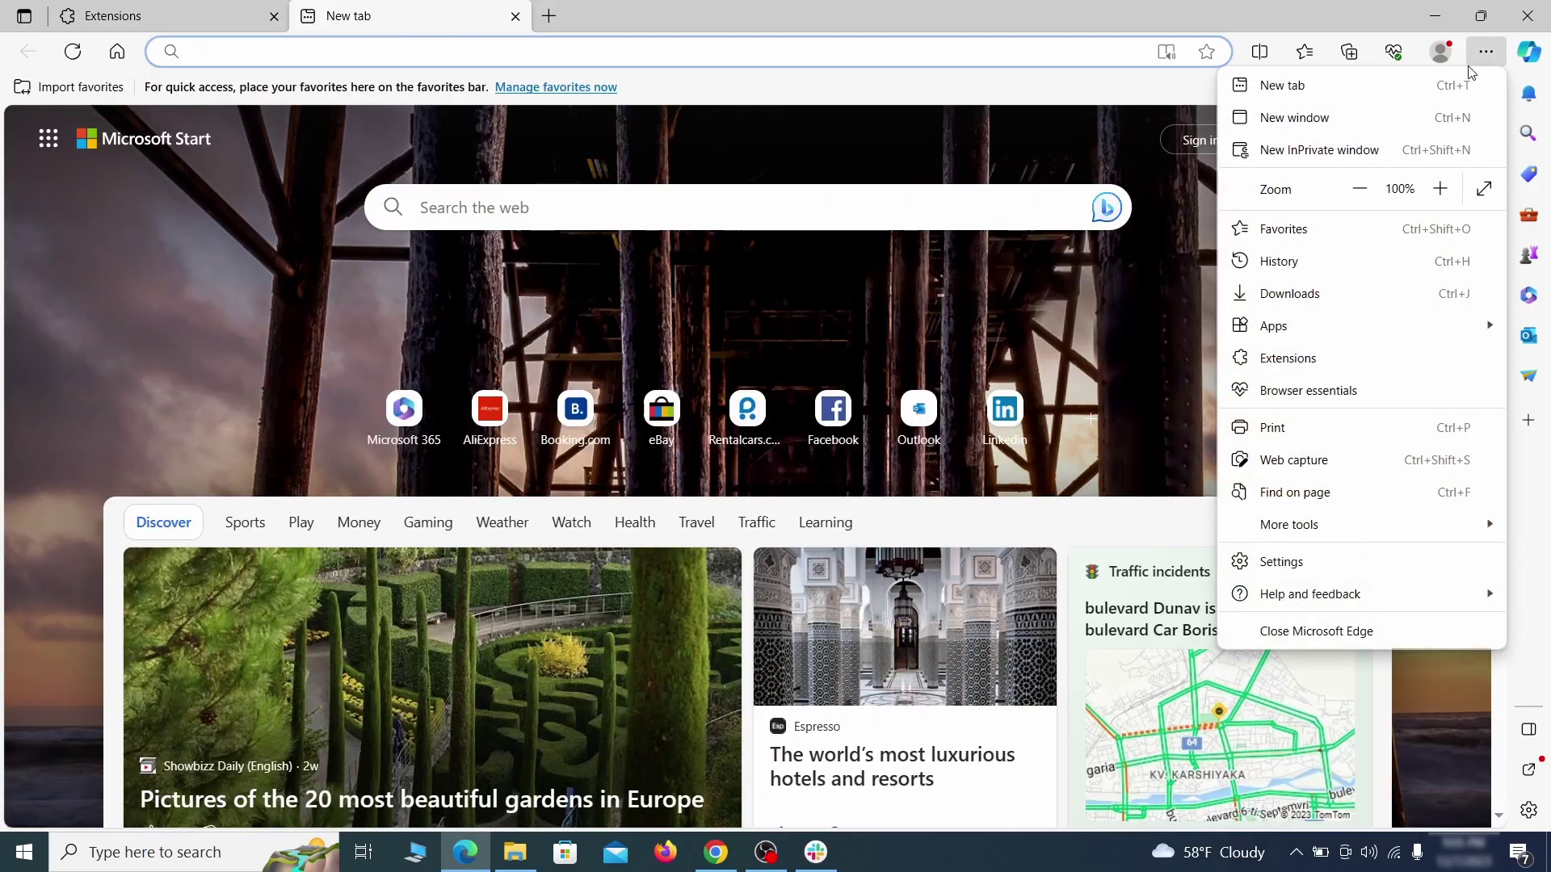
left_click(1285, 561)
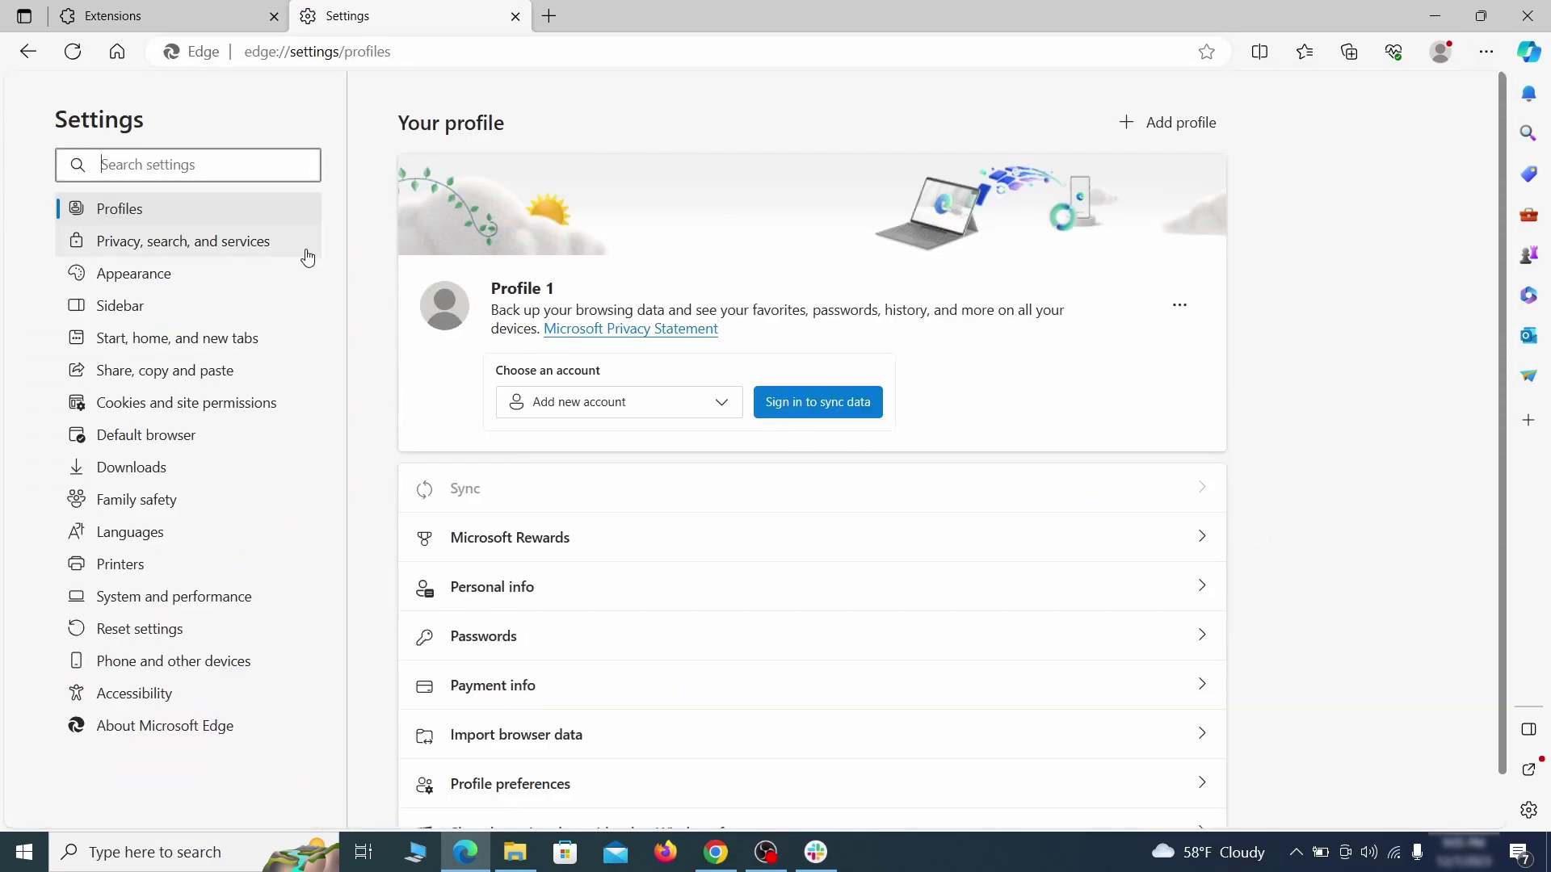
left_click(260, 247)
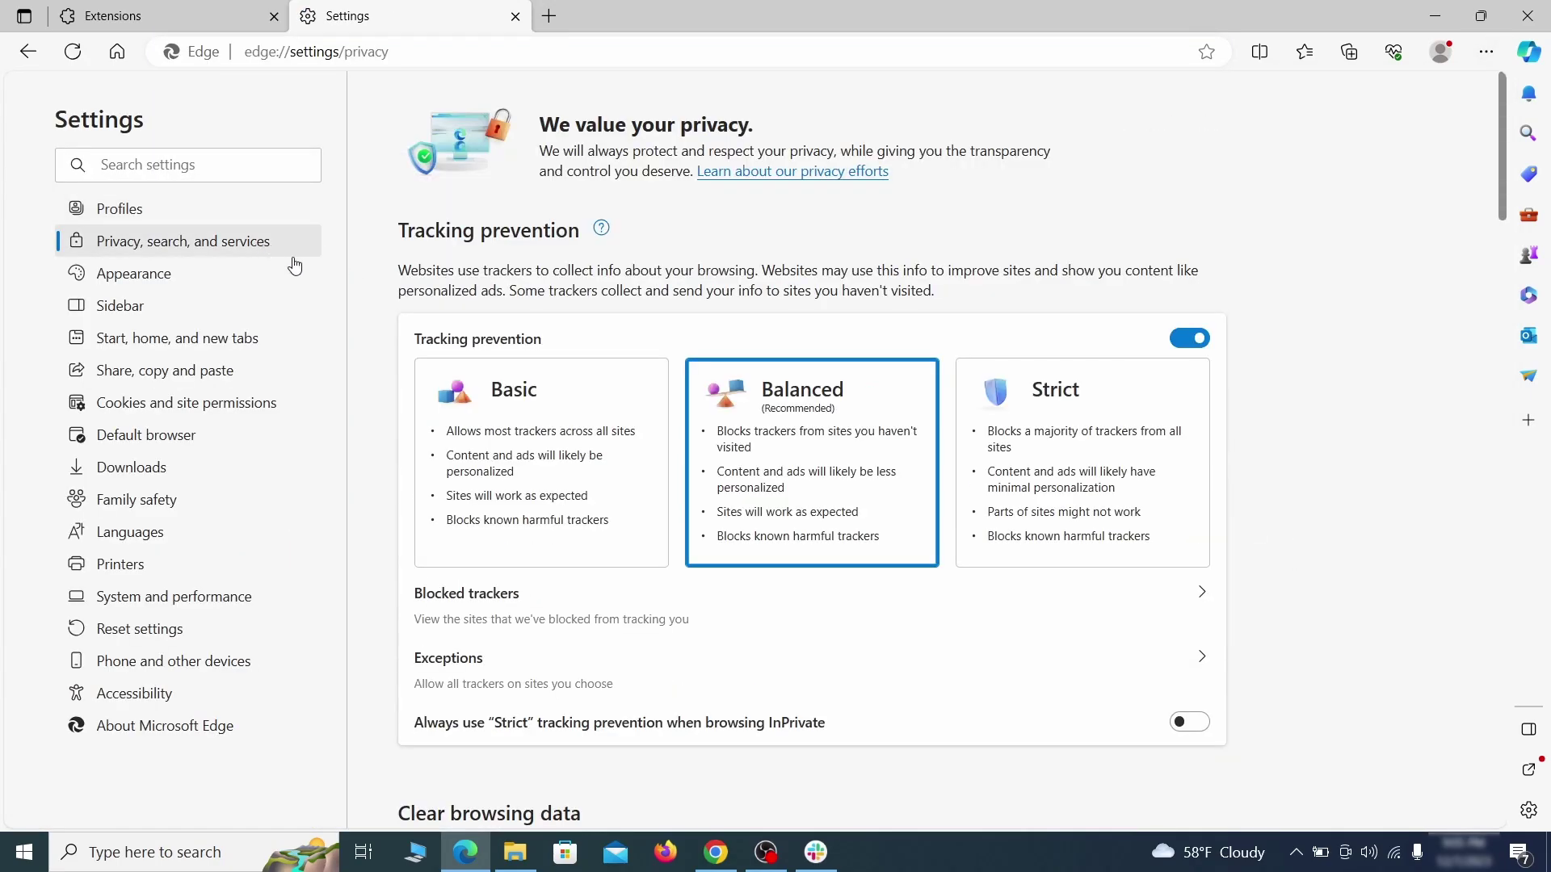
scroll(841, 496, "down", 4)
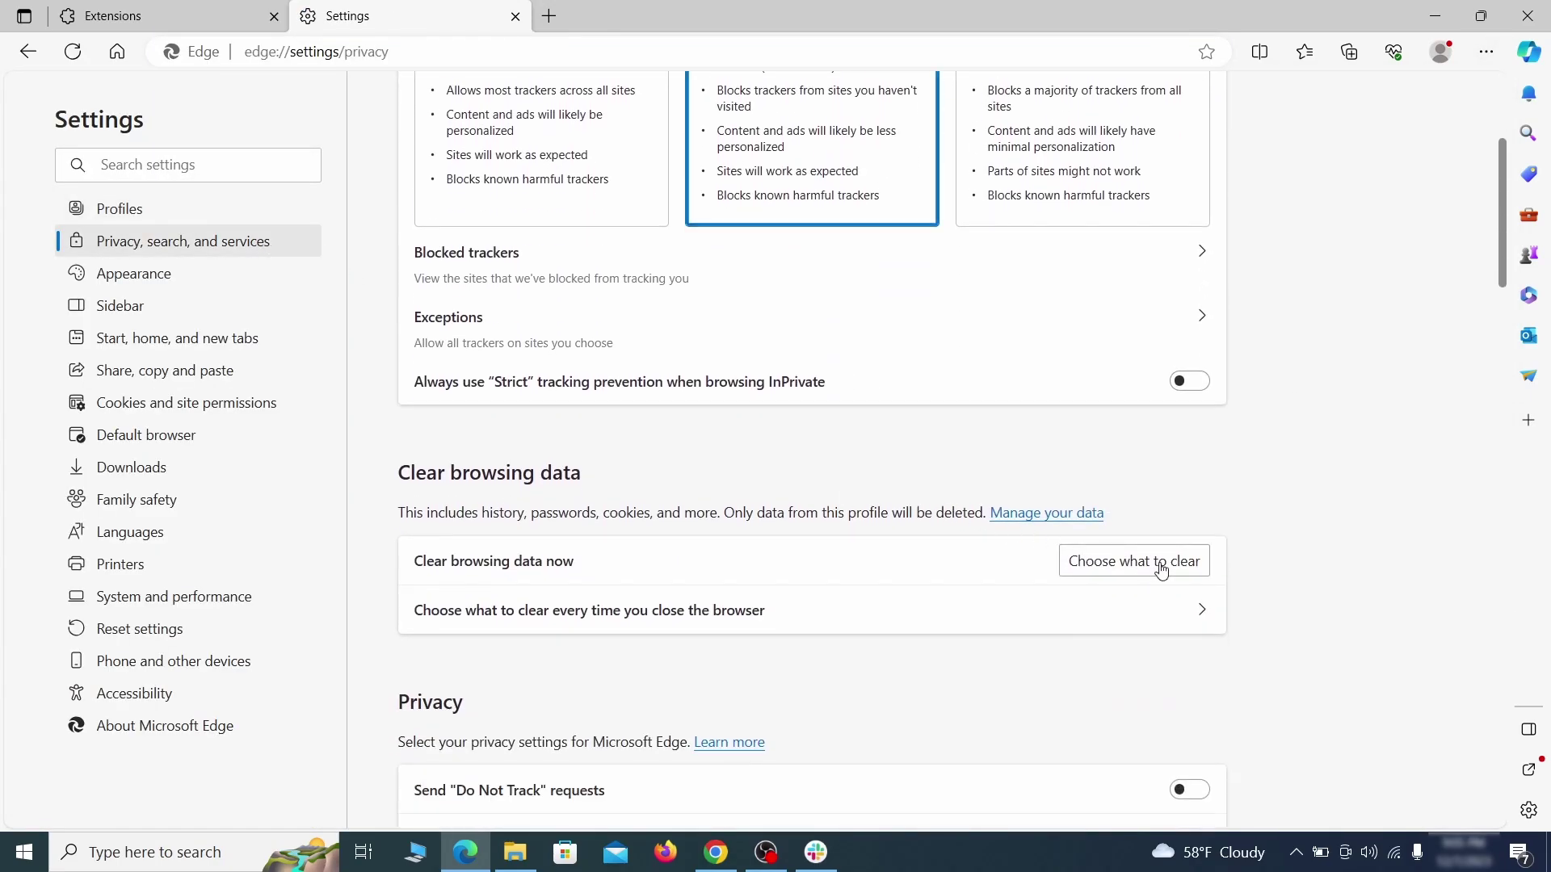
left_click(1161, 562)
scroll(640, 462, "down", 4)
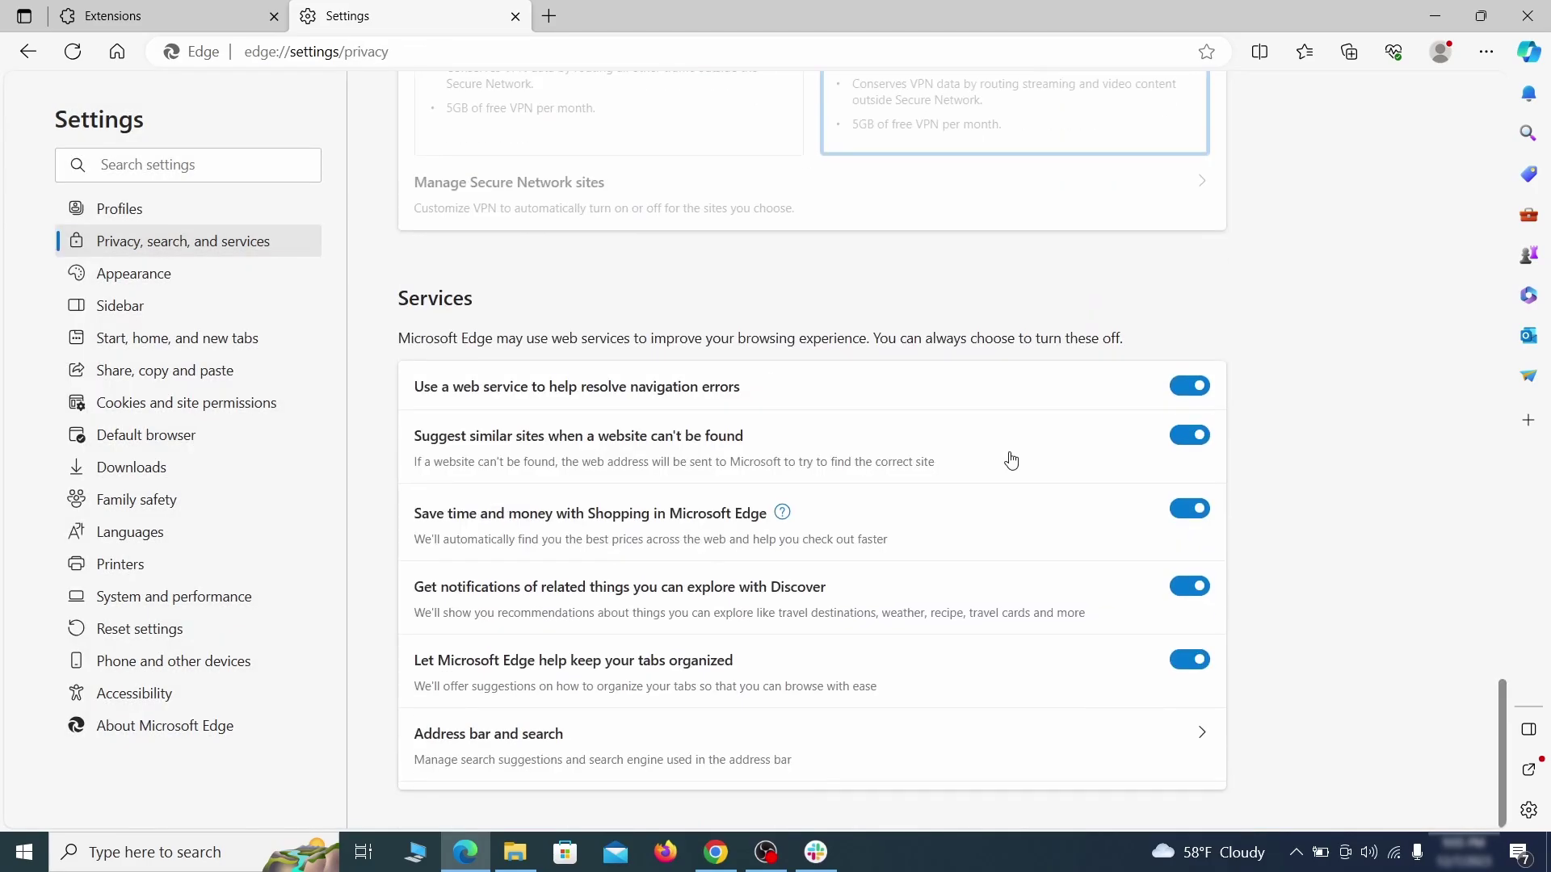
left_click(885, 763)
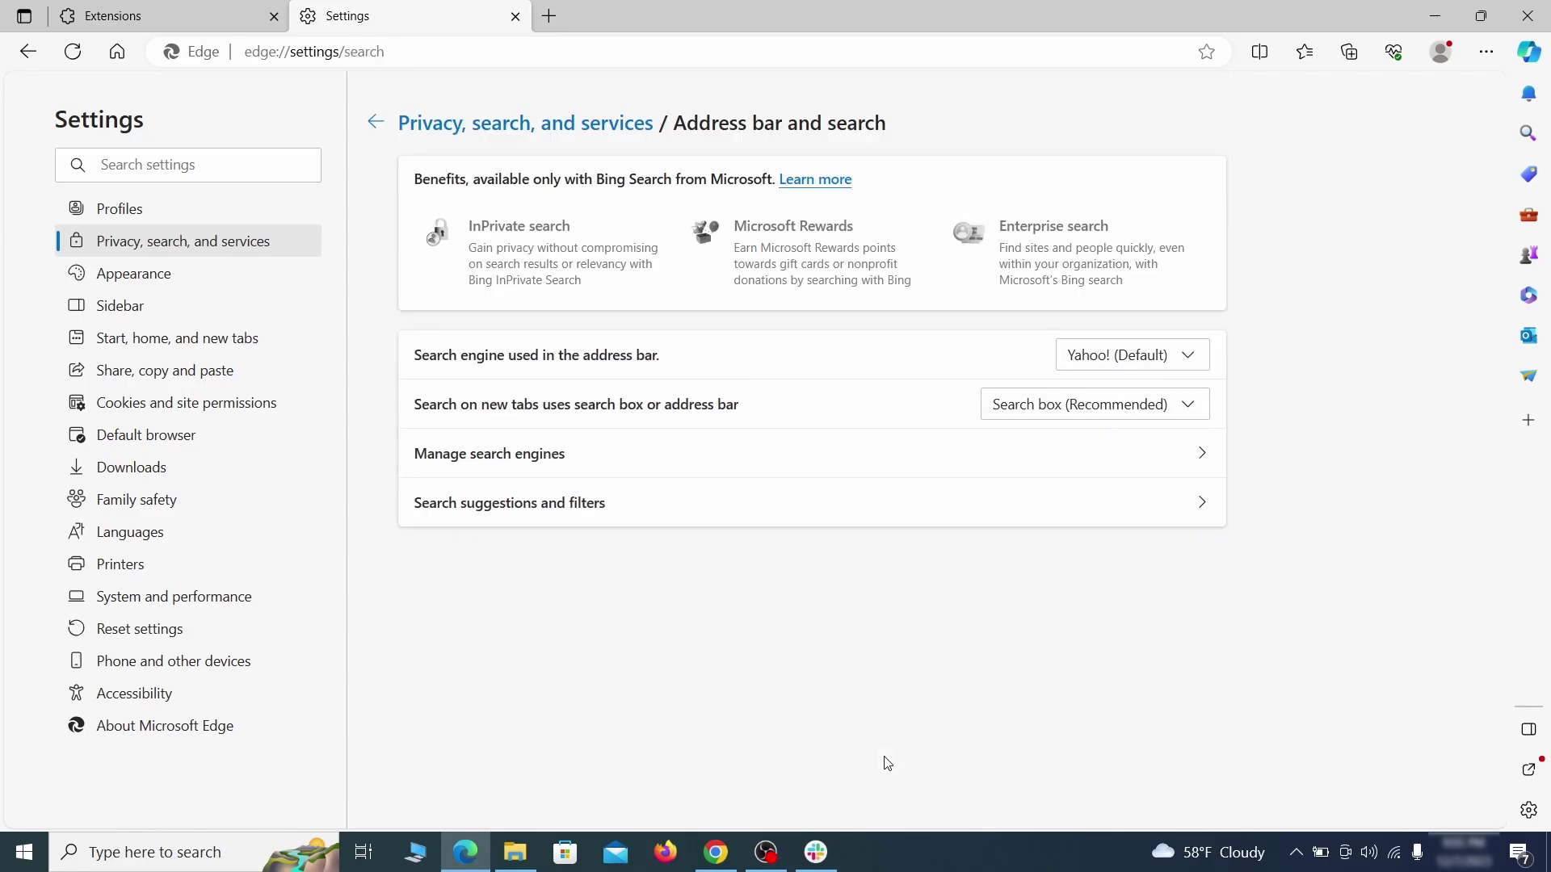
Step: Pick Google in Edge's search engine dropdown and remove ExampleRougeURL.com from Manage search engines
left_click(1194, 359)
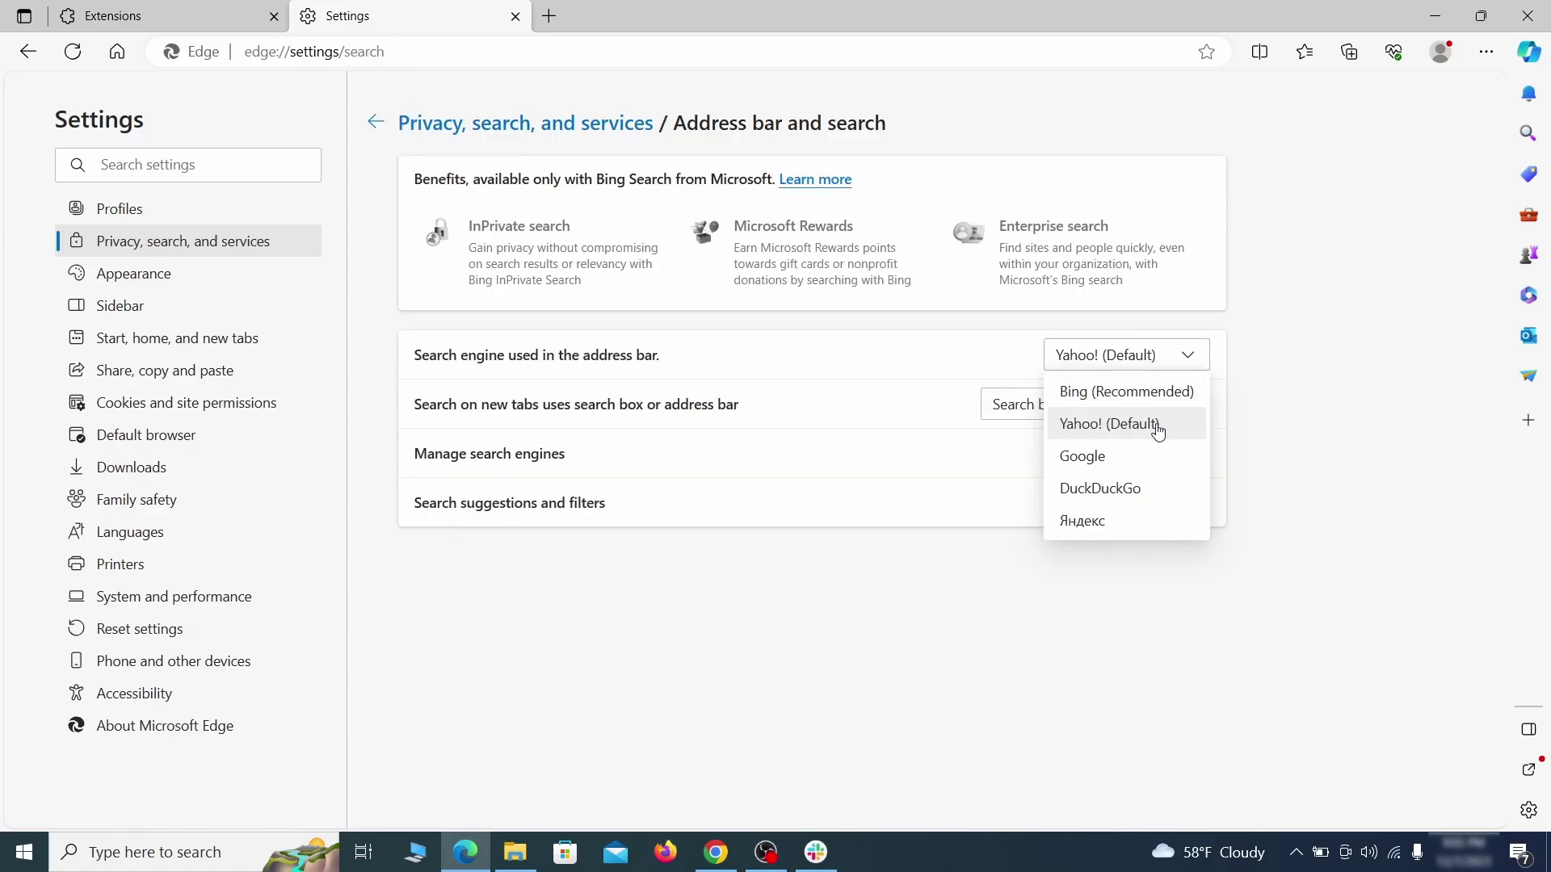
left_click(1150, 453)
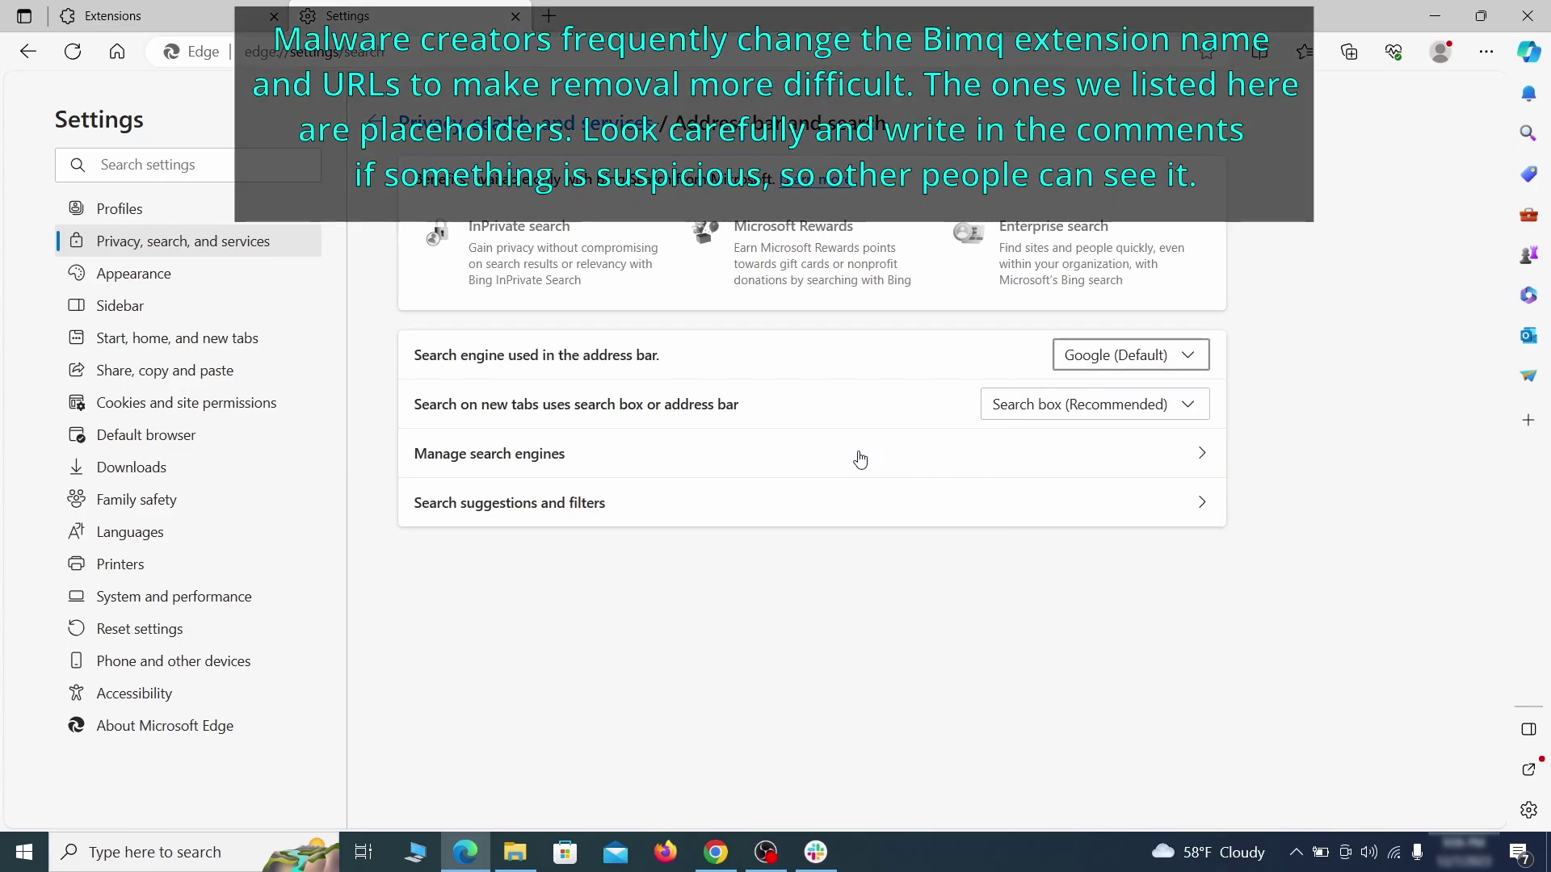
left_click(599, 462)
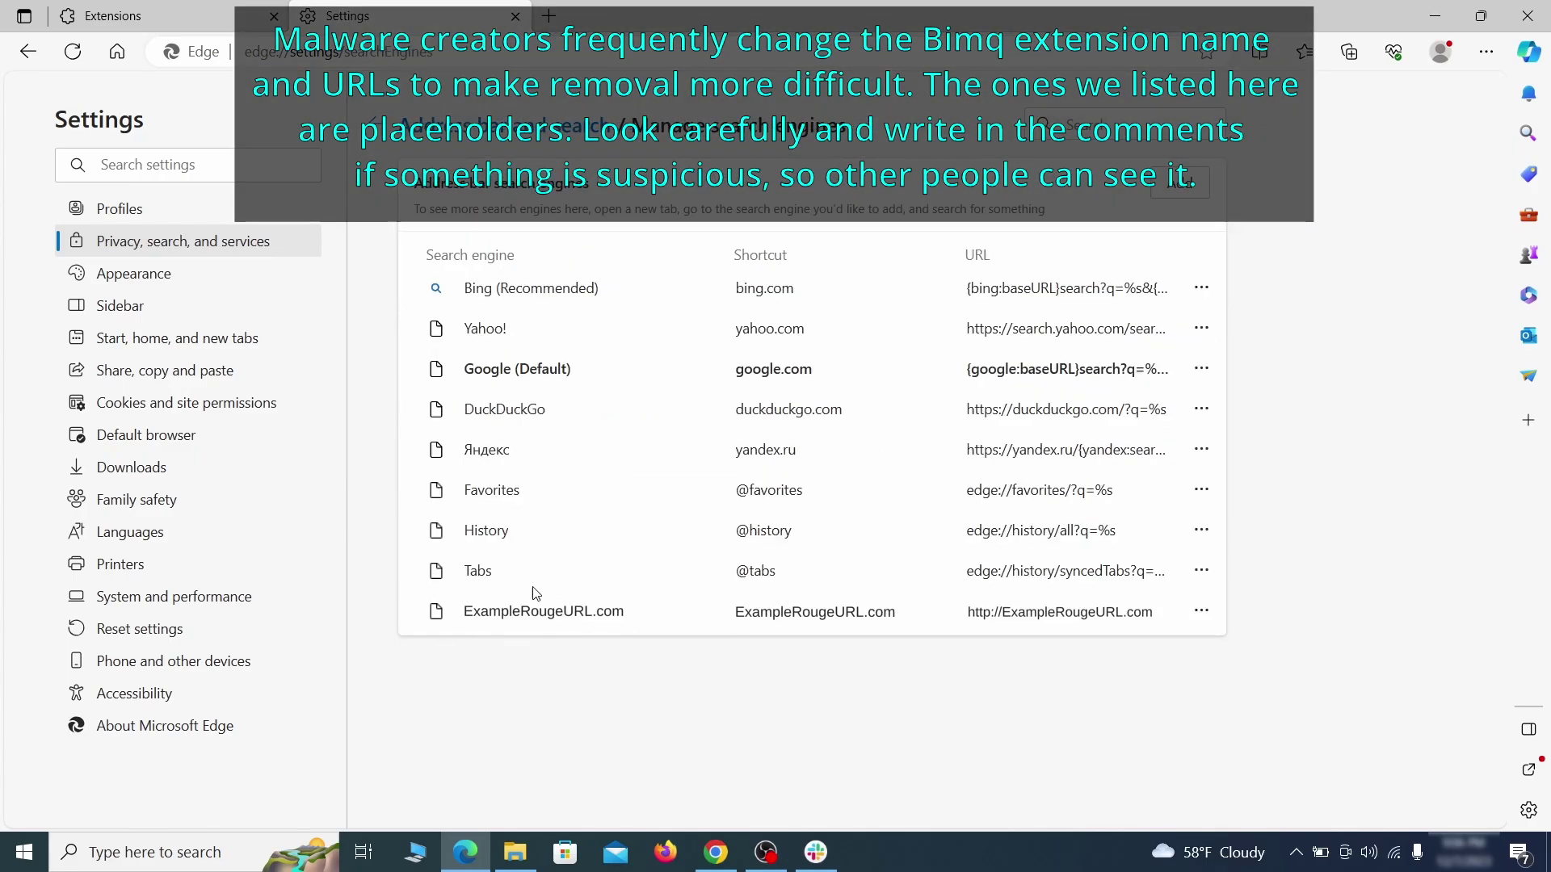
left_click(1201, 611)
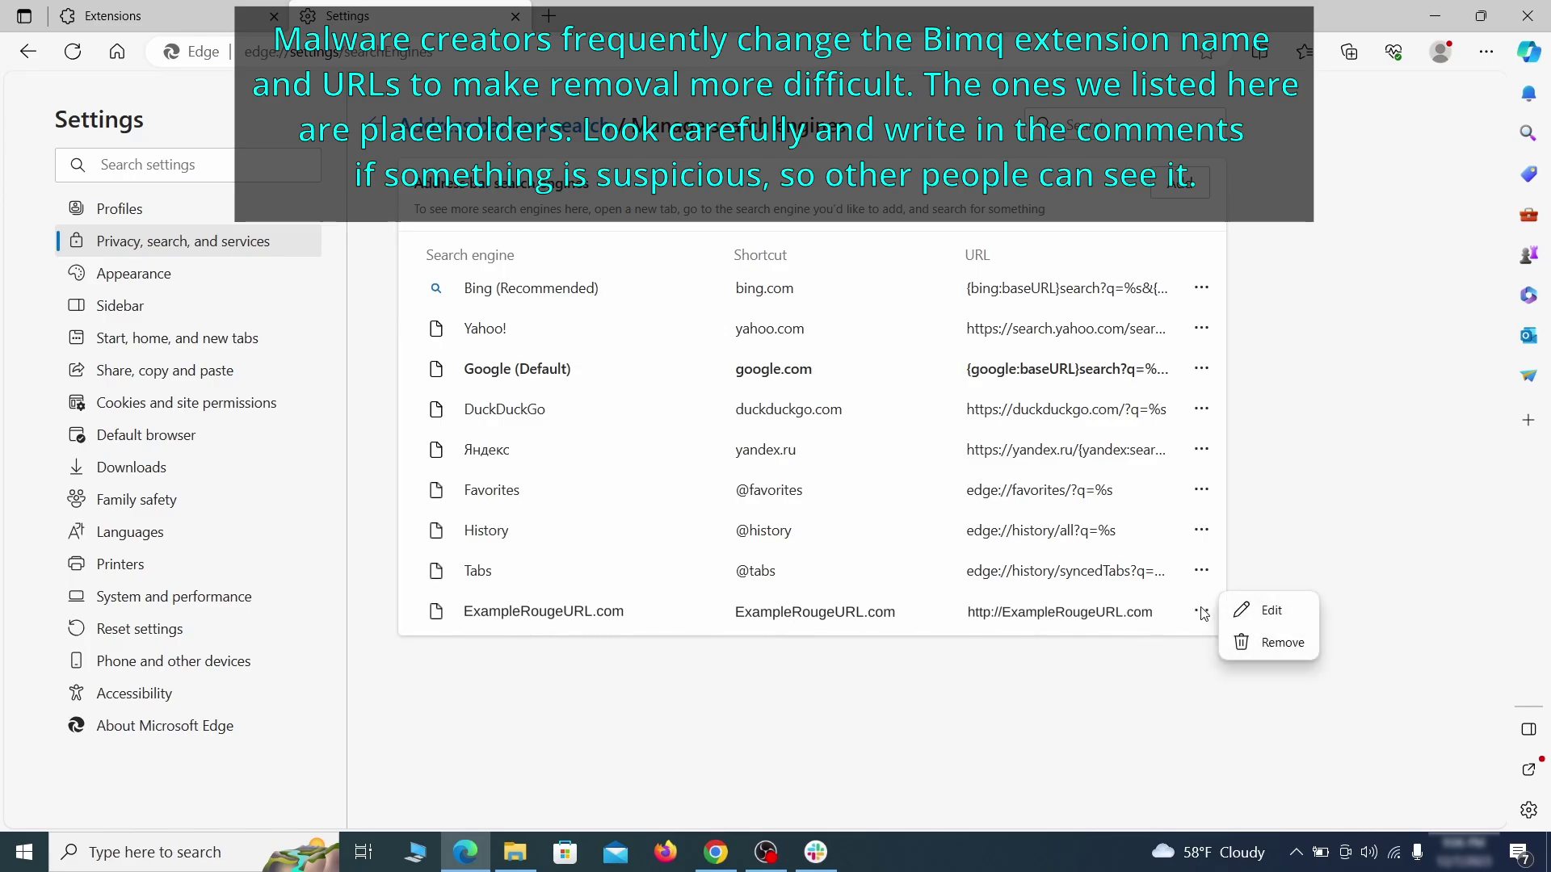
left_click(1282, 643)
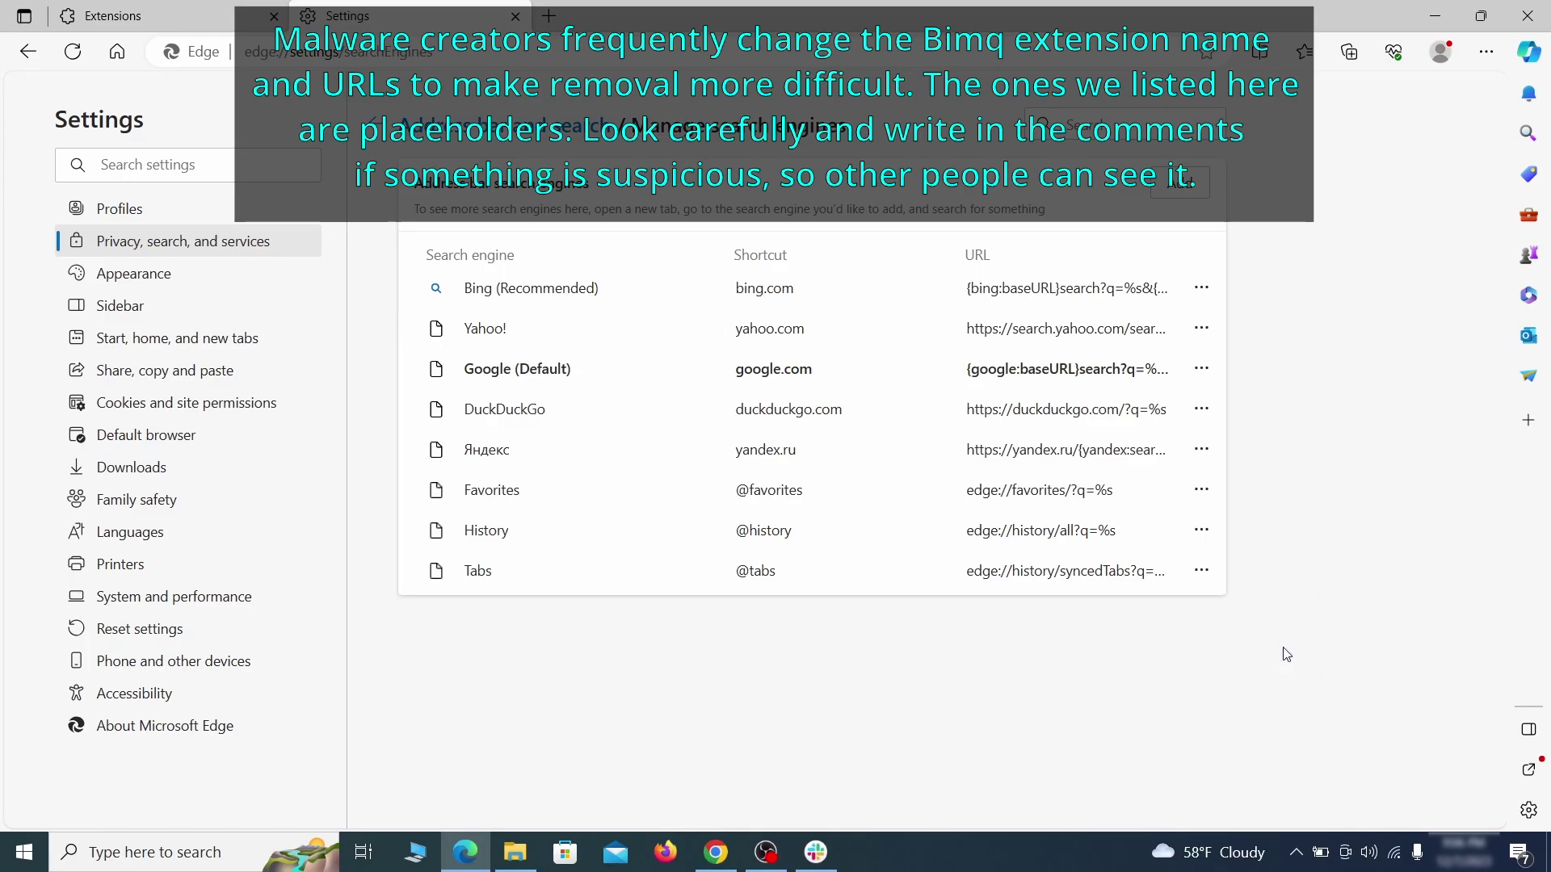
Step: Delete the ExampleRougeURL.com startup page in Edge's Start, home, and new tabs settings
left_click(195, 340)
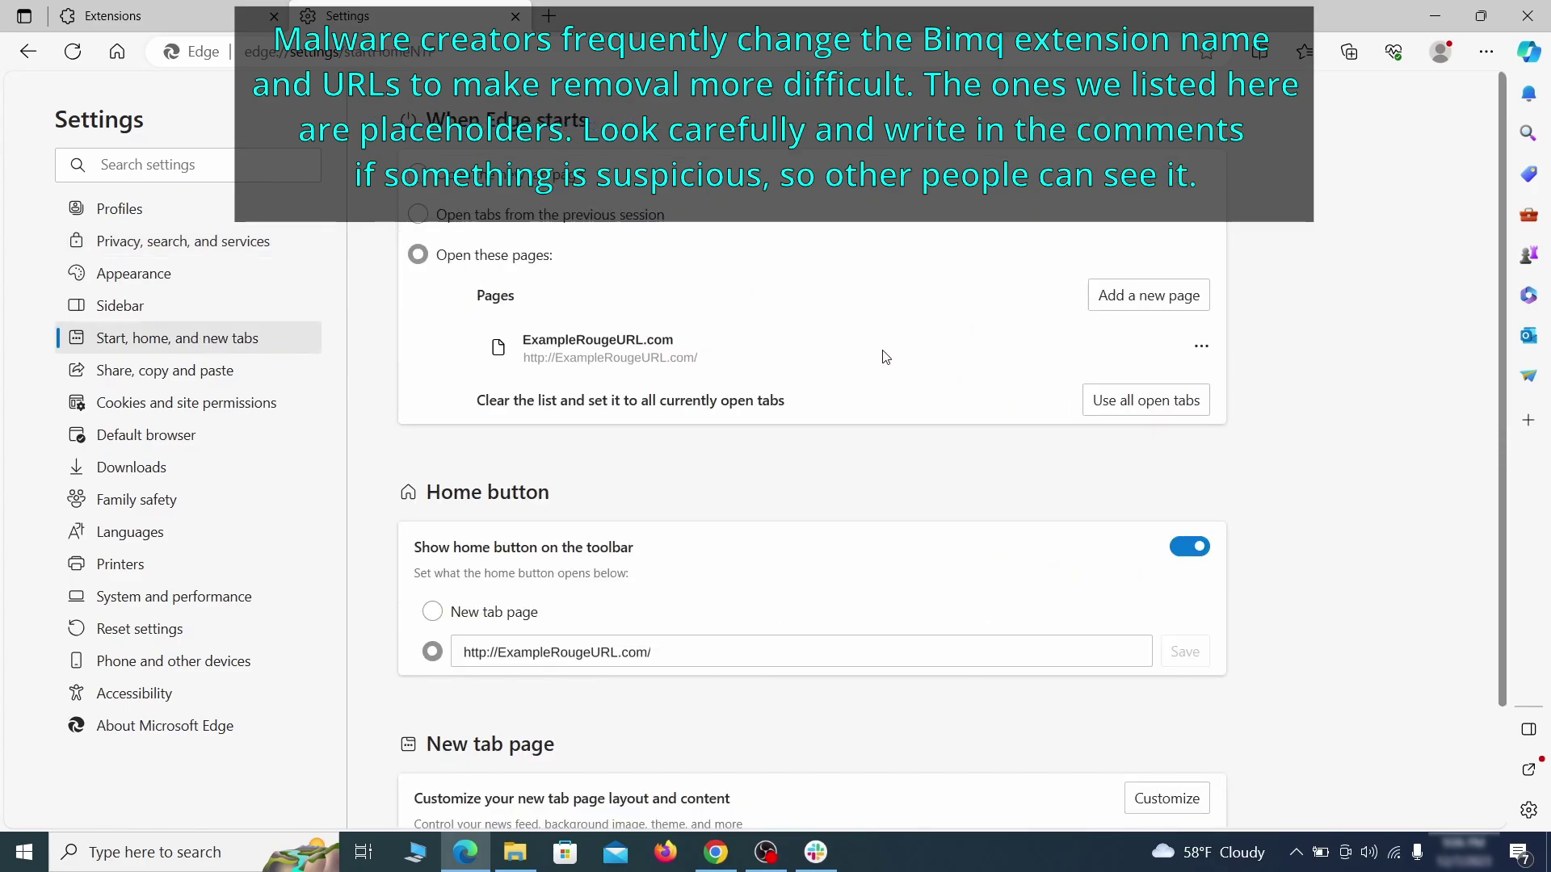
left_click(1201, 347)
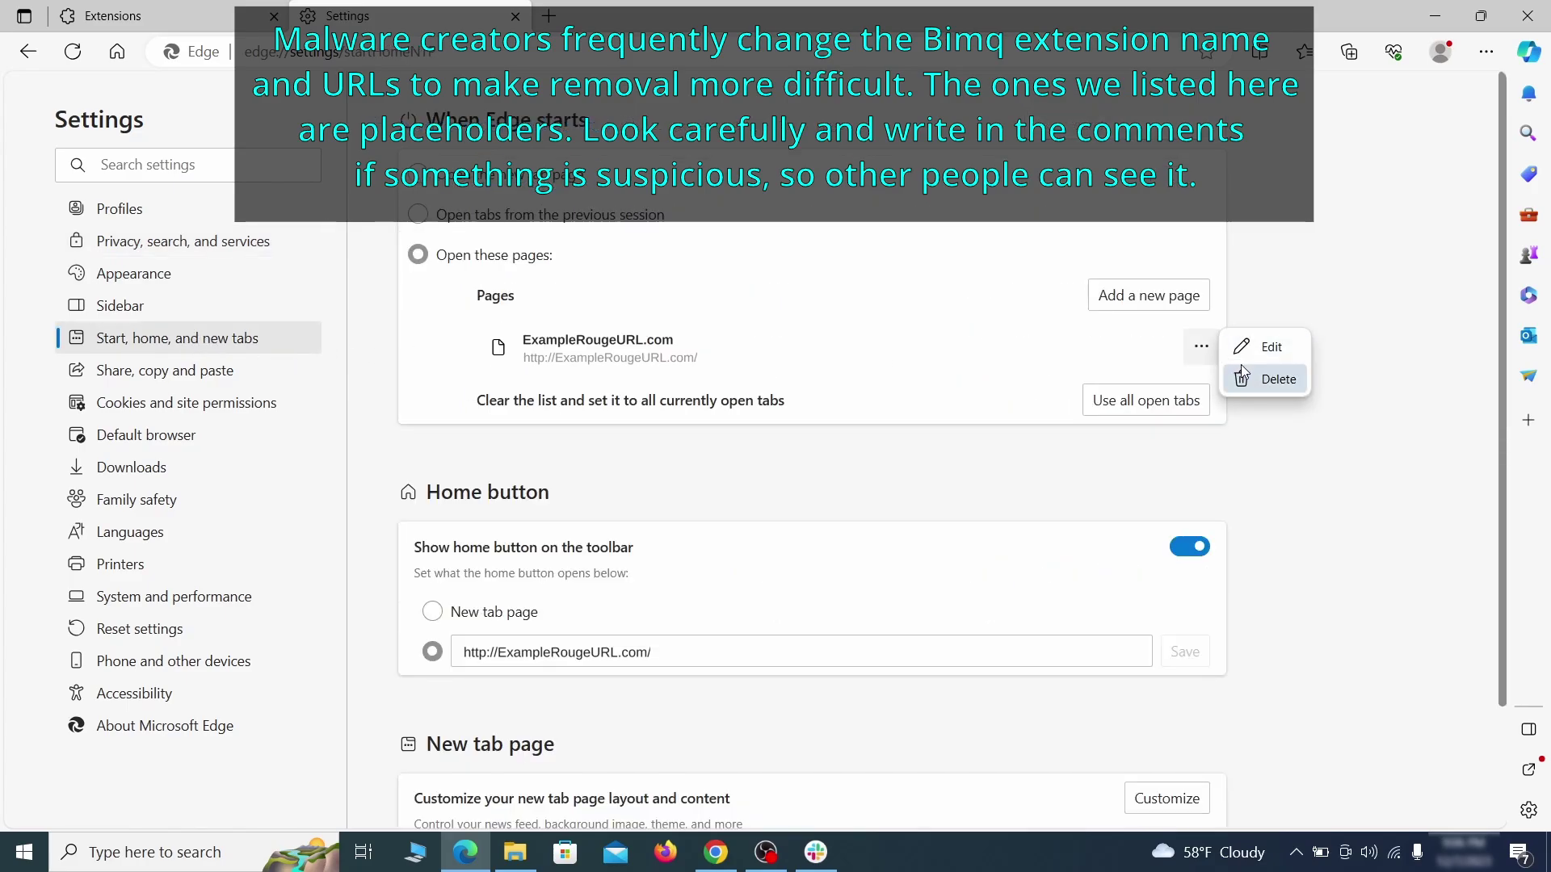
left_click(1265, 381)
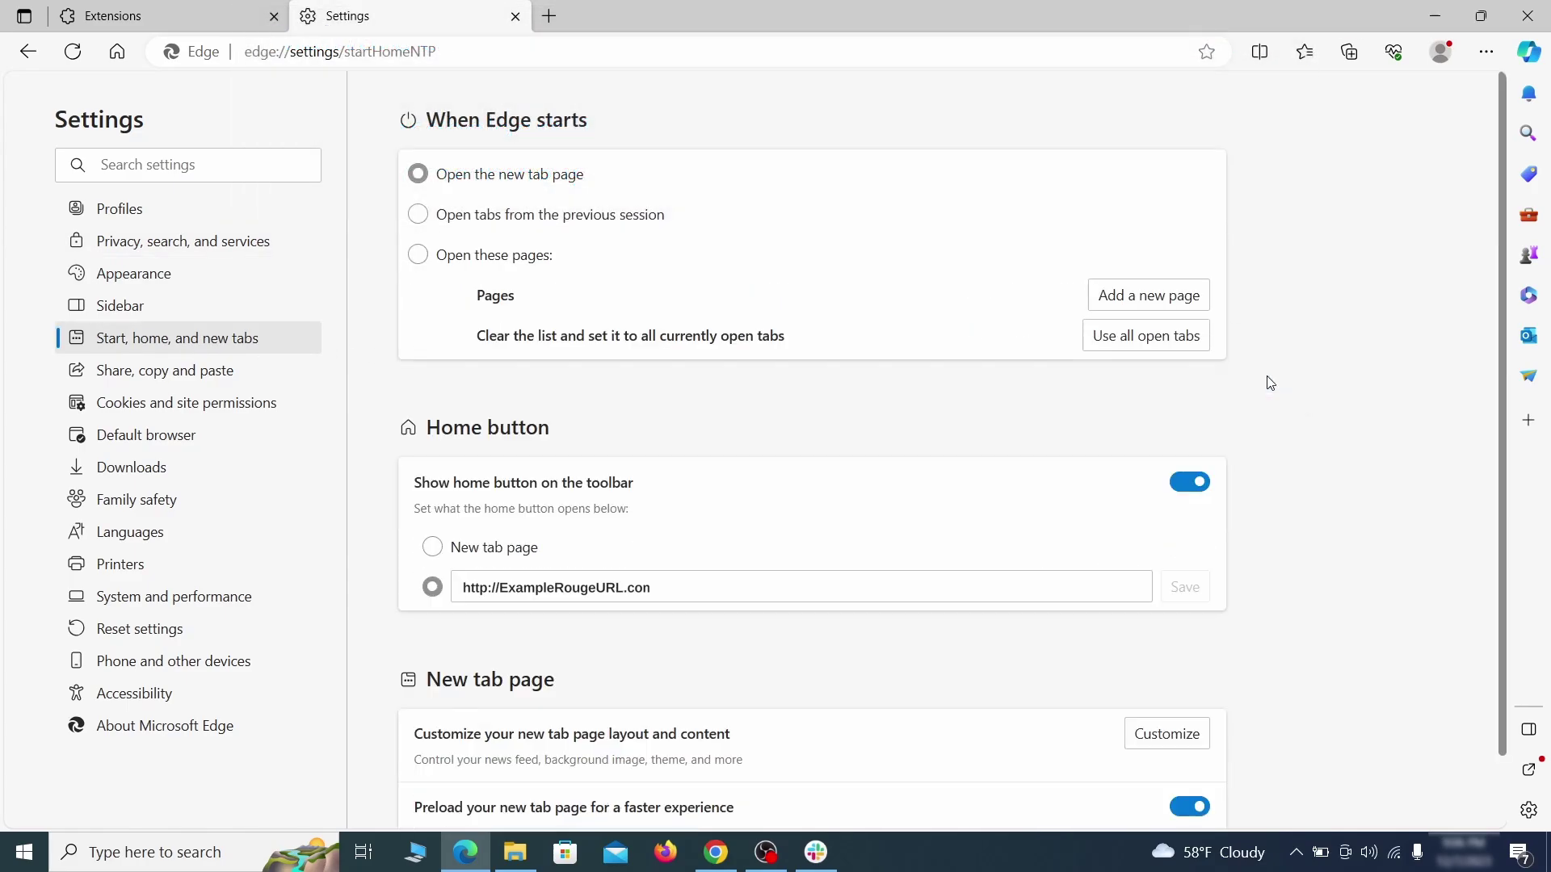
Step: Clear the rogue home button address and set the home button to New tab page
triple_click(674, 580)
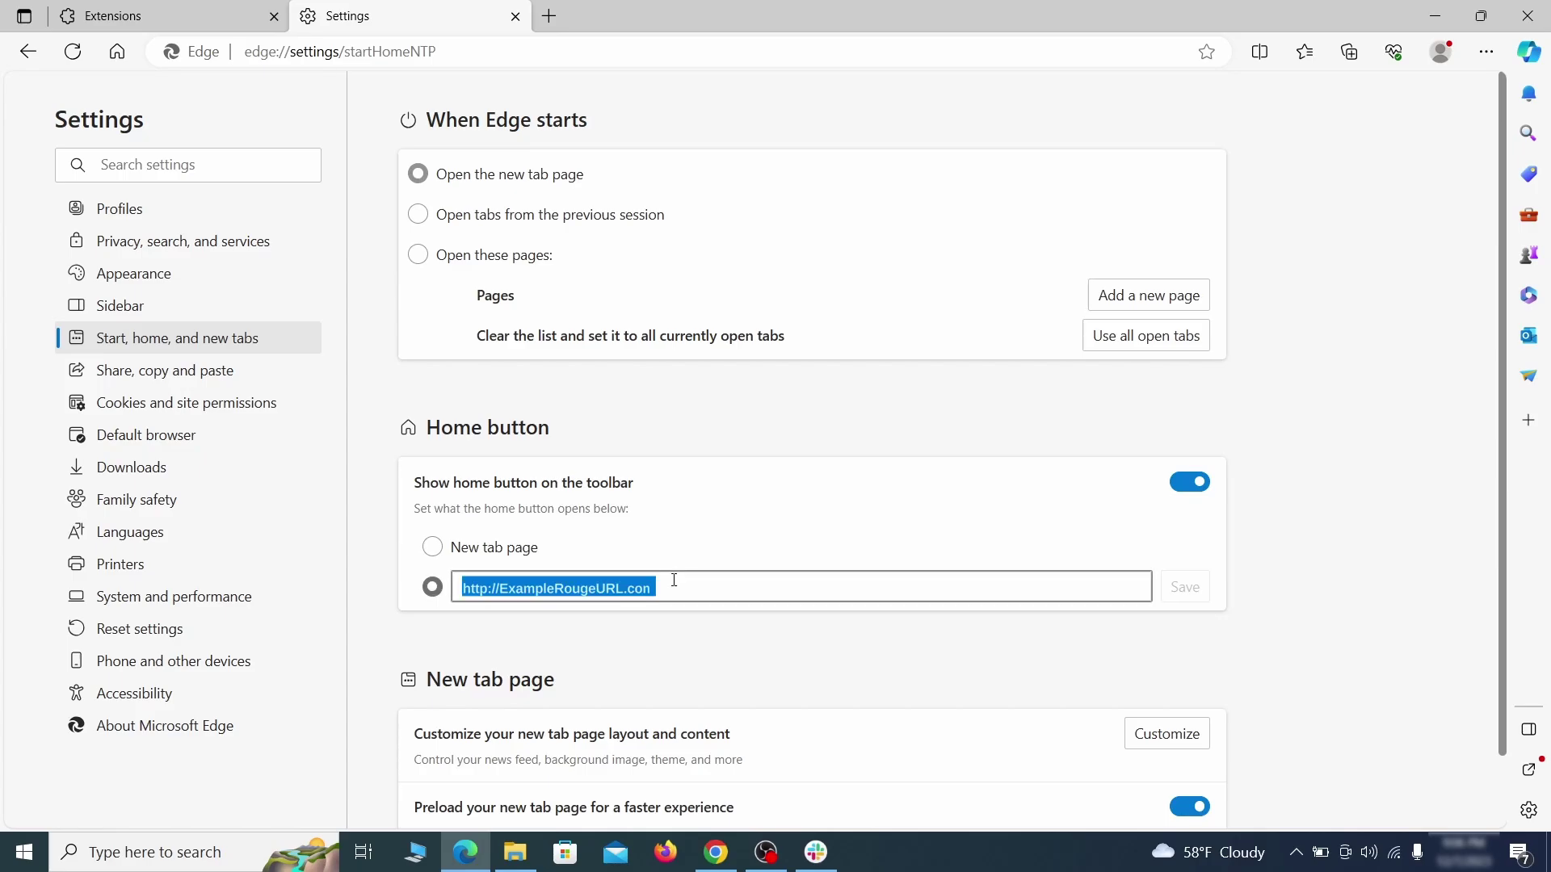
key("BackSpace")
left_click(432, 546)
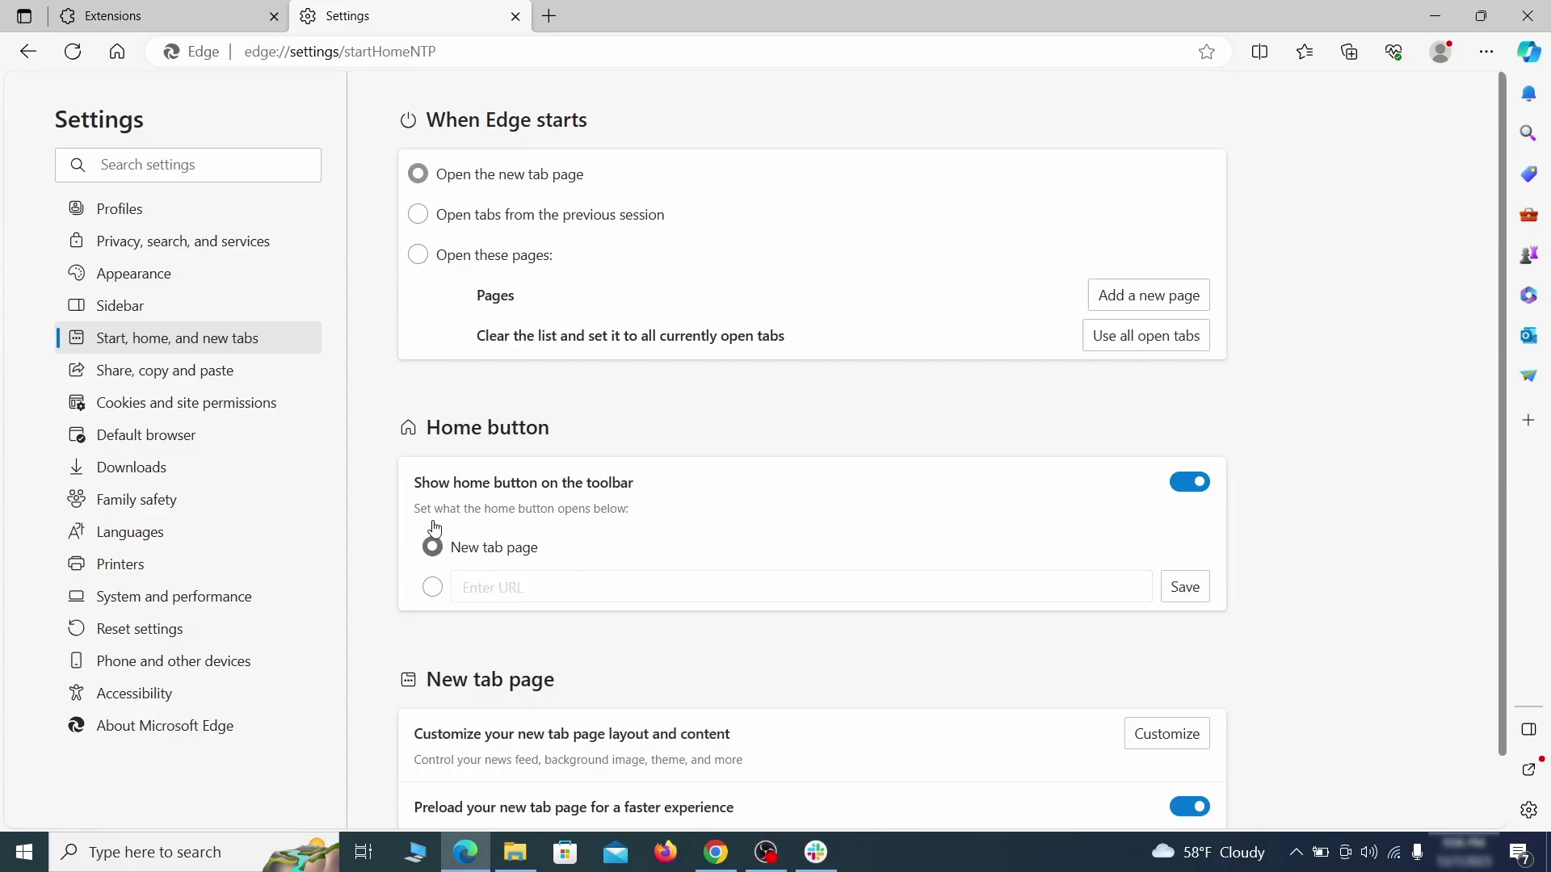
Step: Open Edge's Notifications permissions and the options for the allowed site ExampleRougeURL.com
left_click(418, 216)
left_click(278, 402)
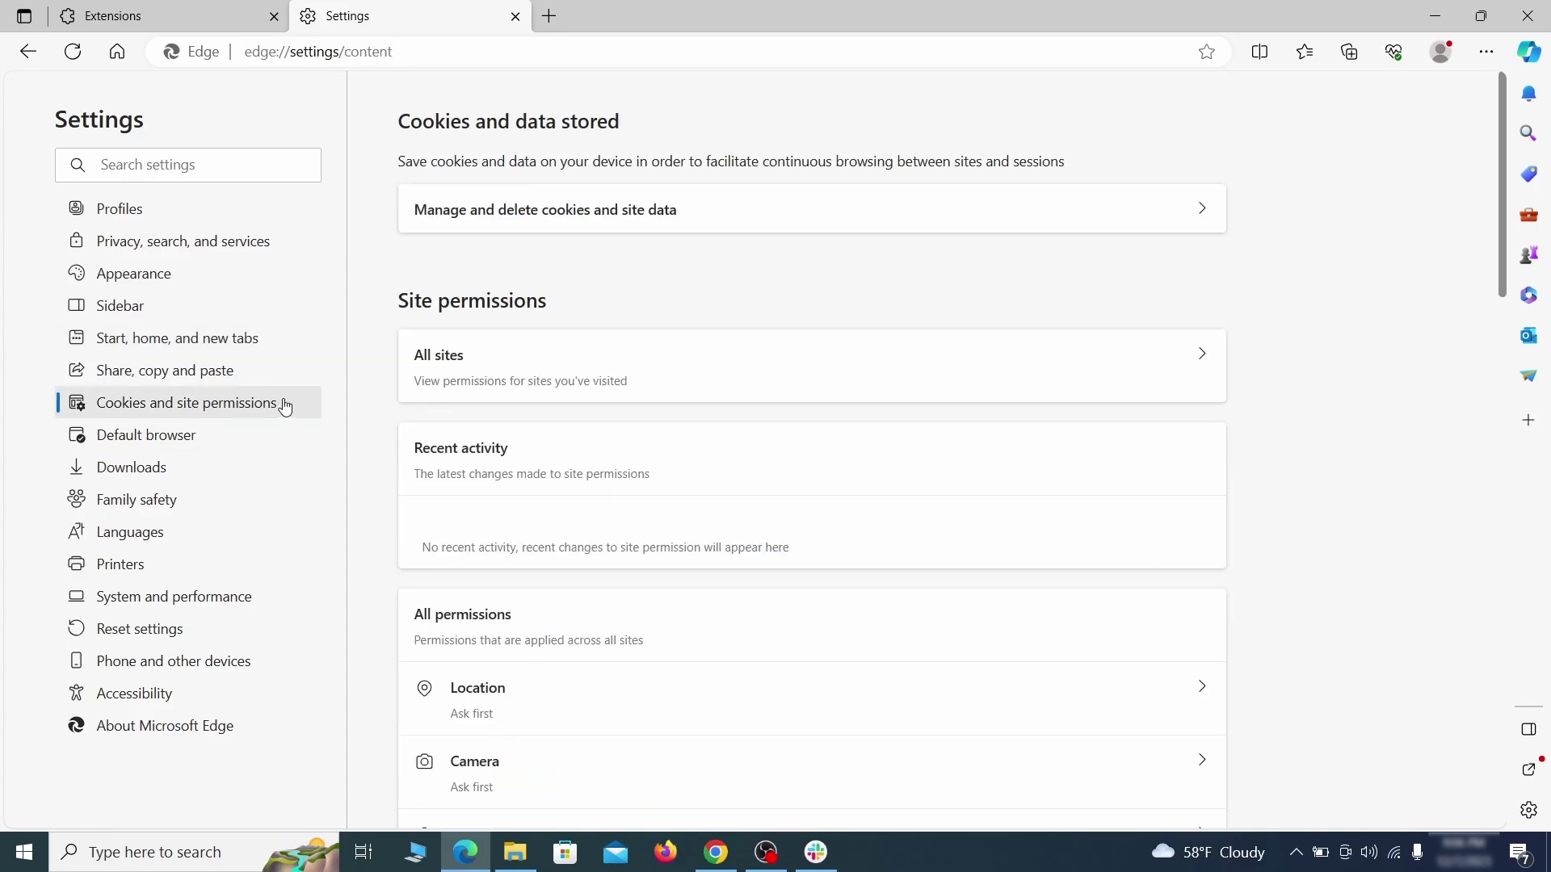
scroll(750, 420, "down", 1)
scroll(749, 420, "down", 6)
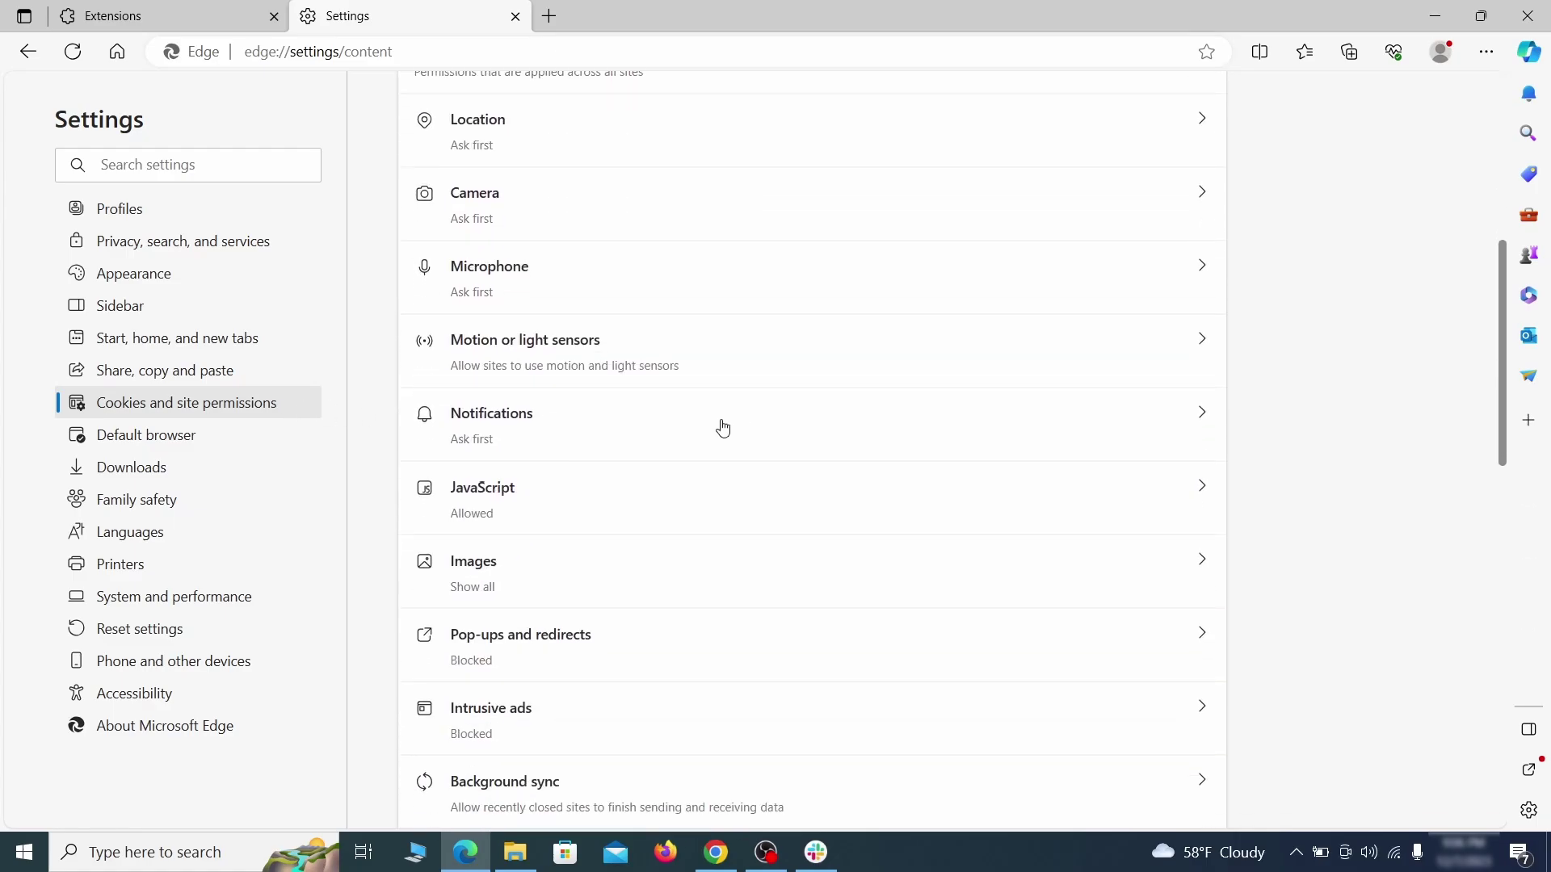
left_click(723, 428)
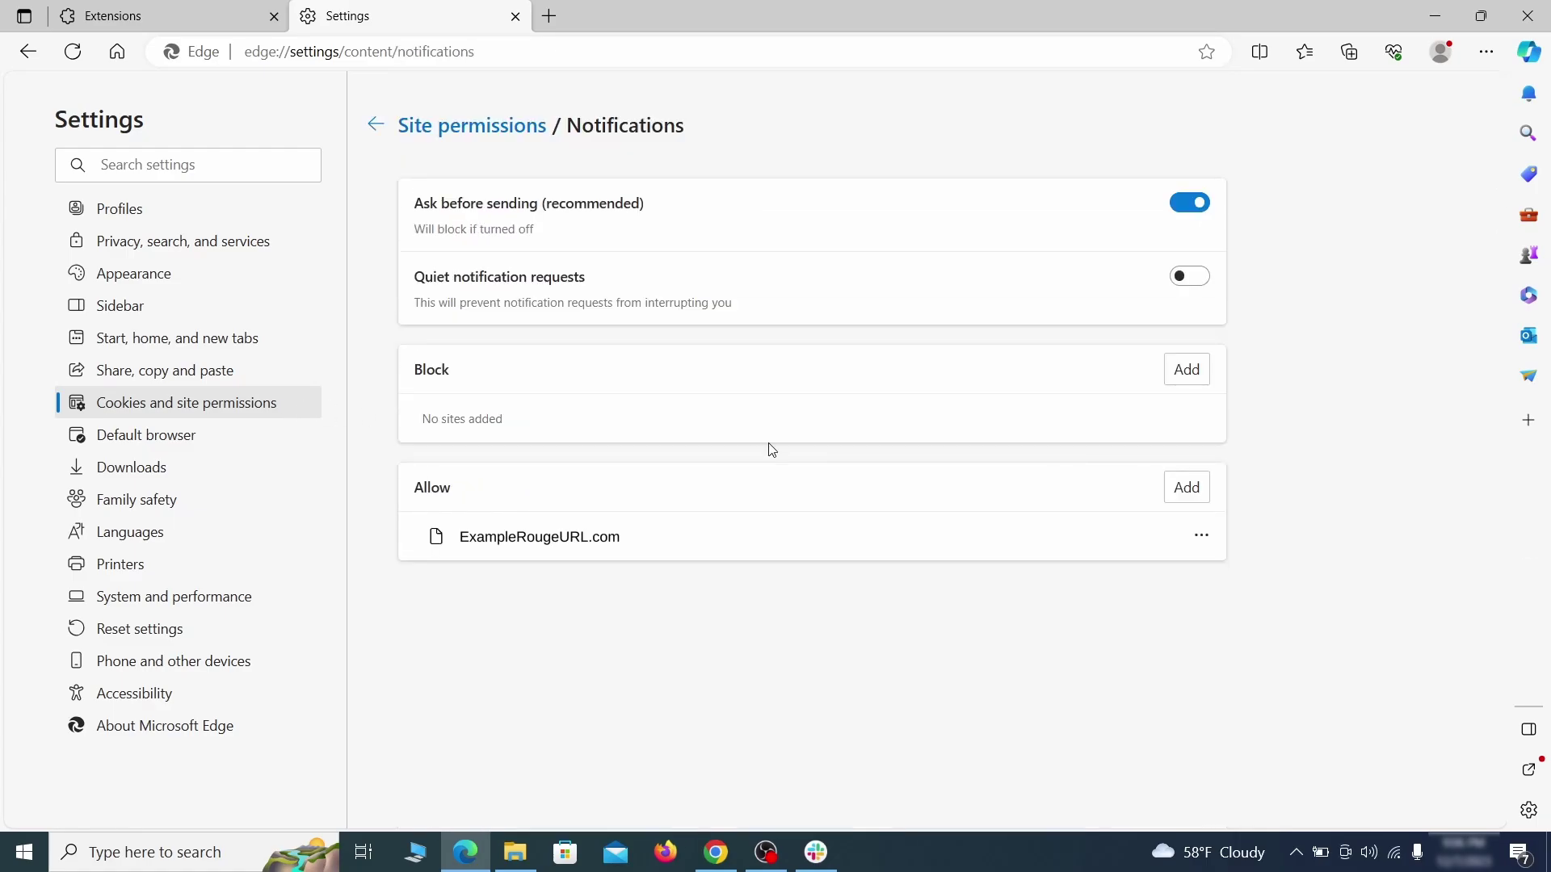
left_click(1201, 536)
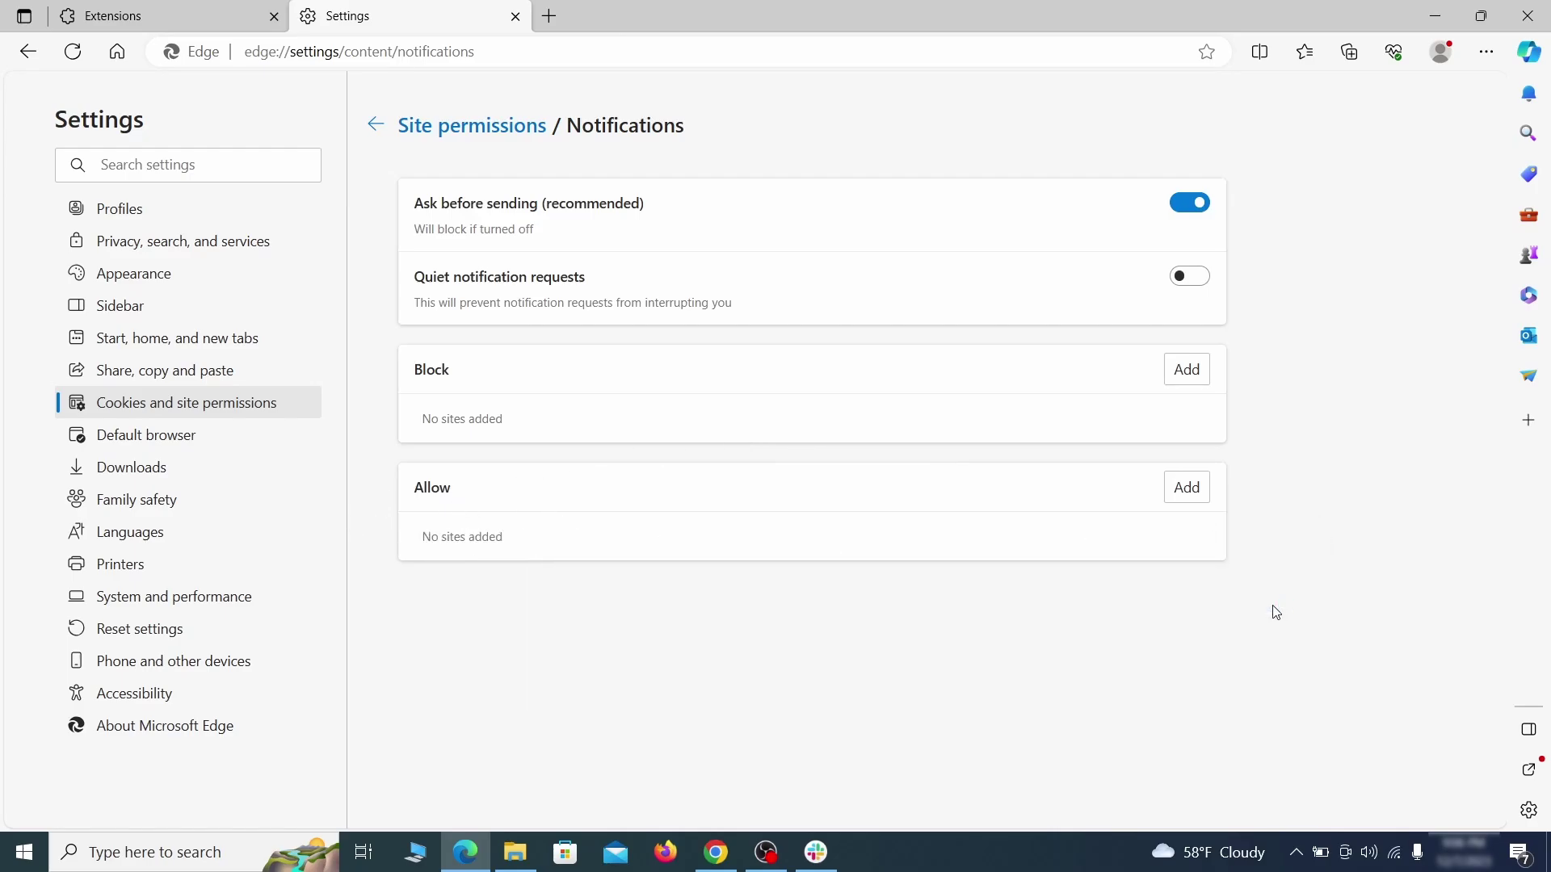